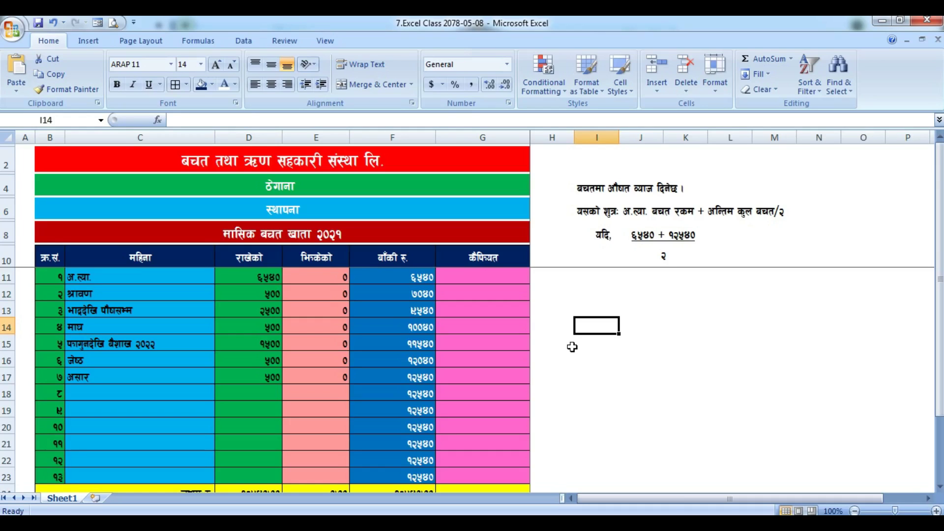
# Review the finished savings ledger, selecting its title row, a month entry and the whole table.
pyautogui.click(603, 359)
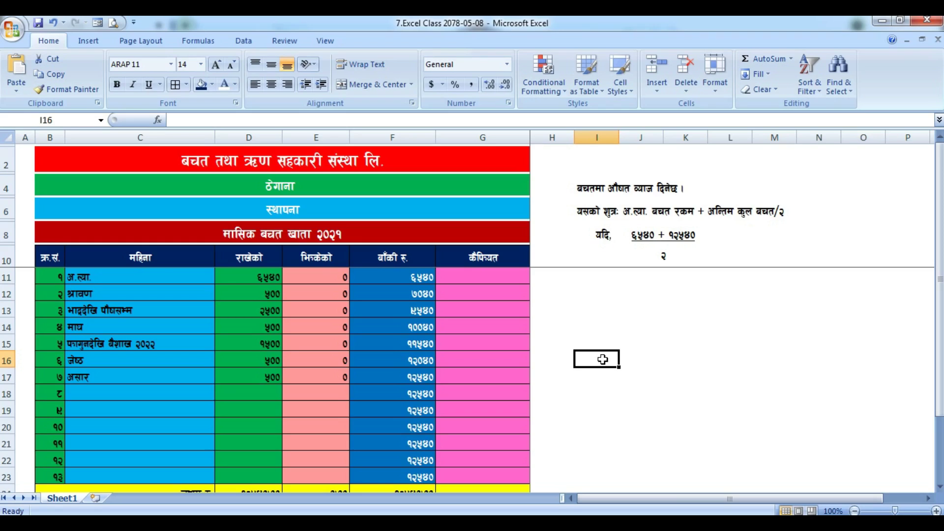
pyautogui.click(669, 353)
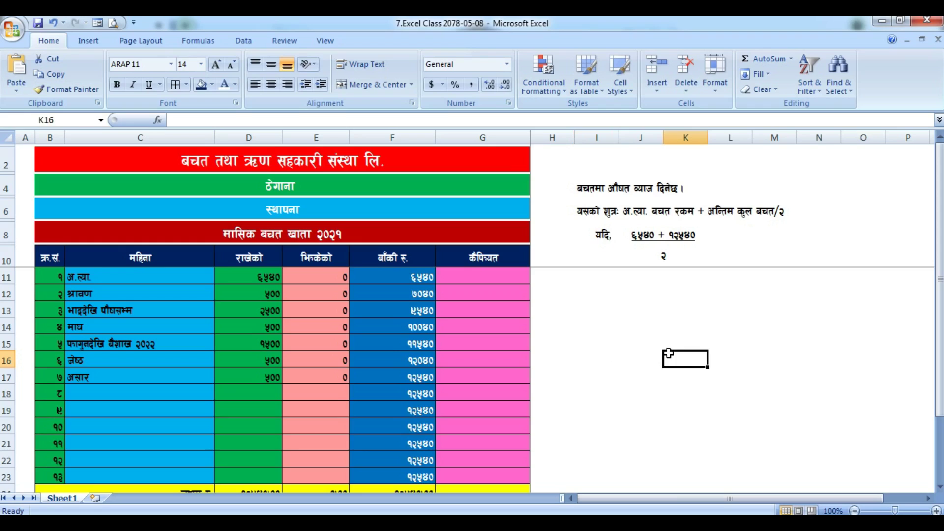
pyautogui.click(609, 361)
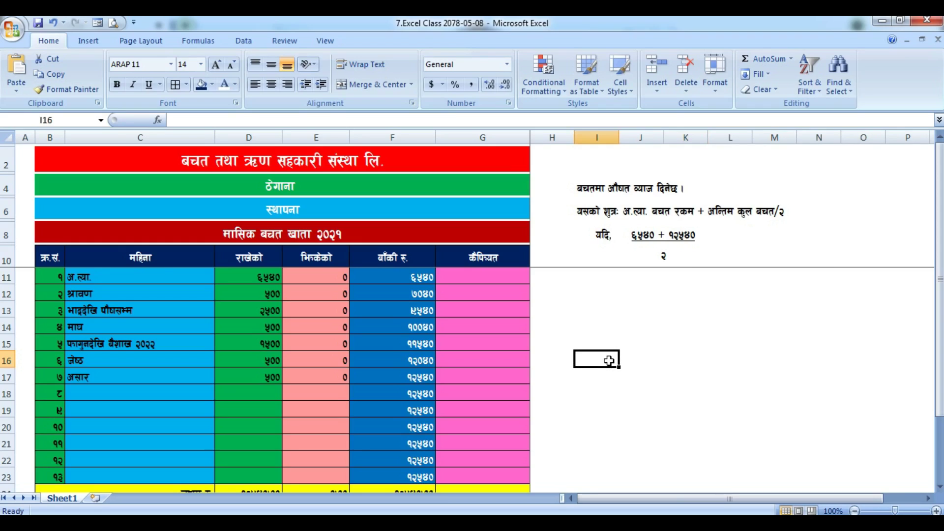
pyautogui.click(615, 320)
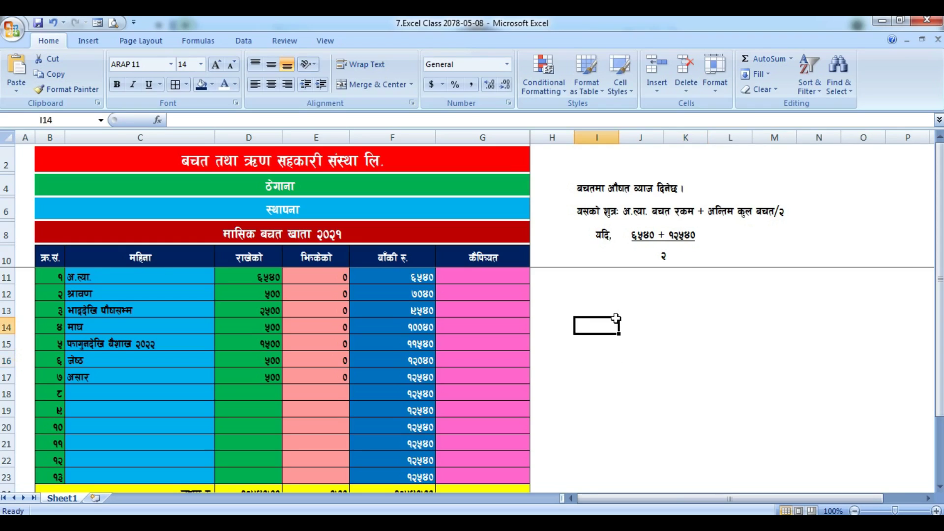
pyautogui.click(258, 238)
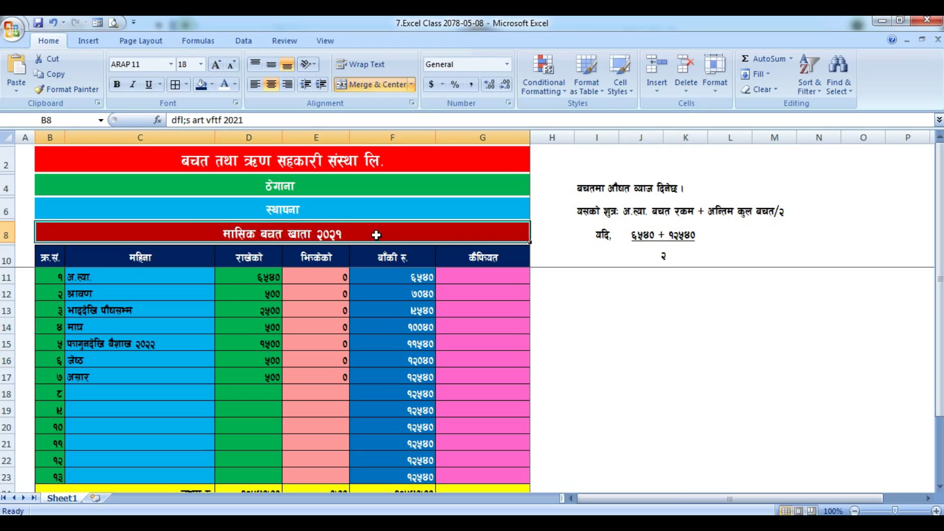
pyautogui.click(625, 295)
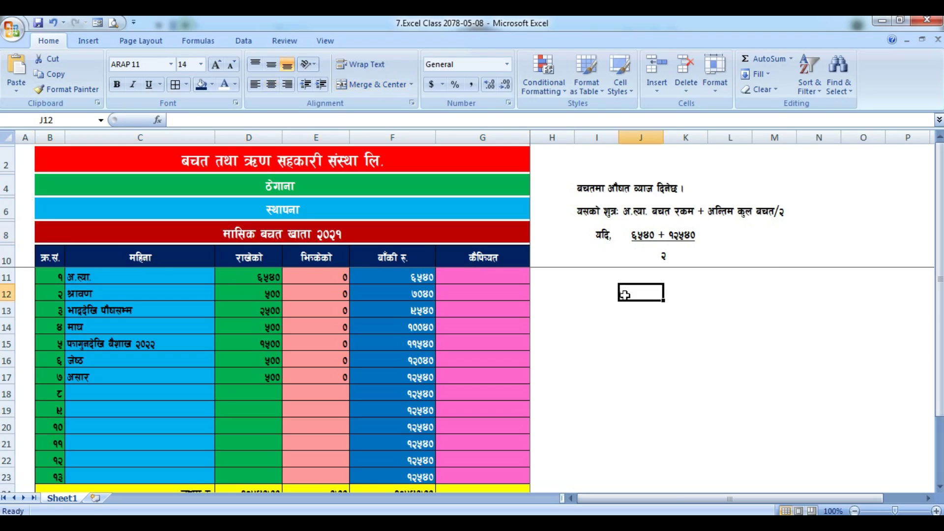
pyautogui.click(645, 341)
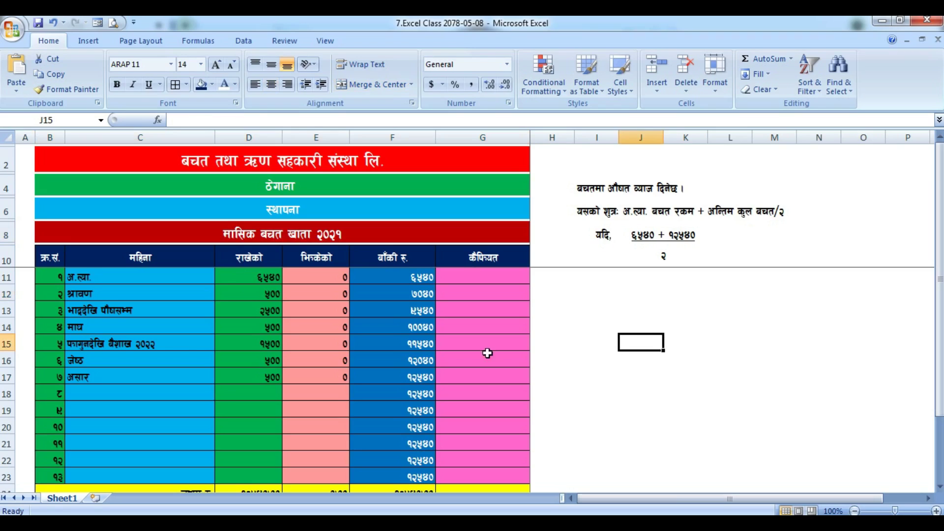
pyautogui.click(156, 347)
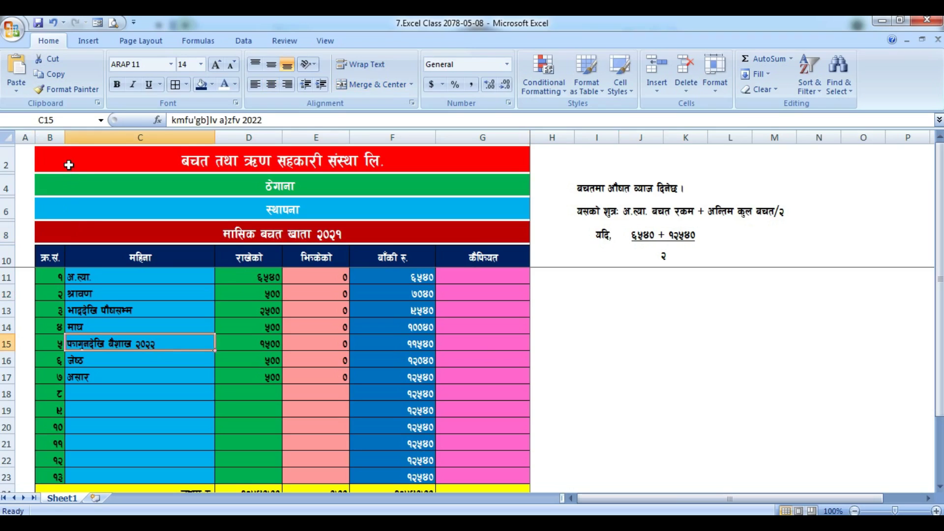
pyautogui.moveTo(69, 165); pyautogui.dragTo(93, 470)
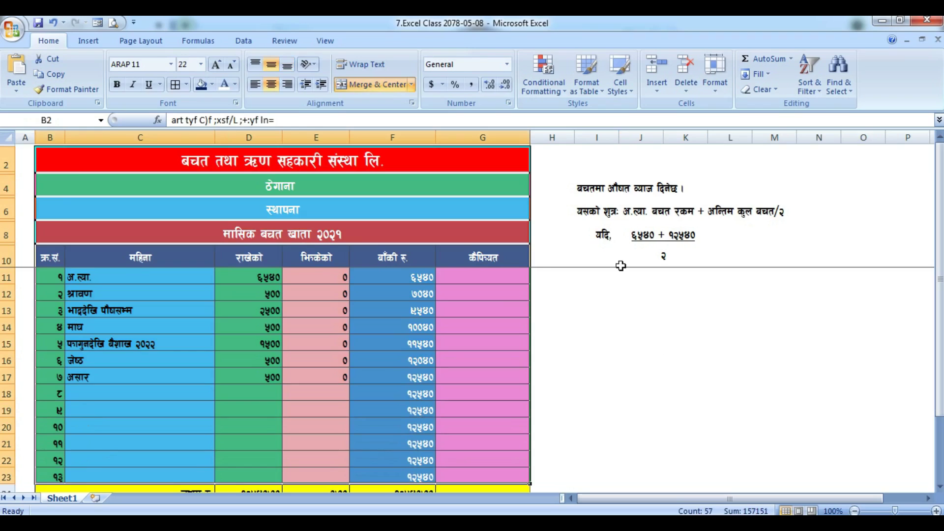
pyautogui.click(612, 316)
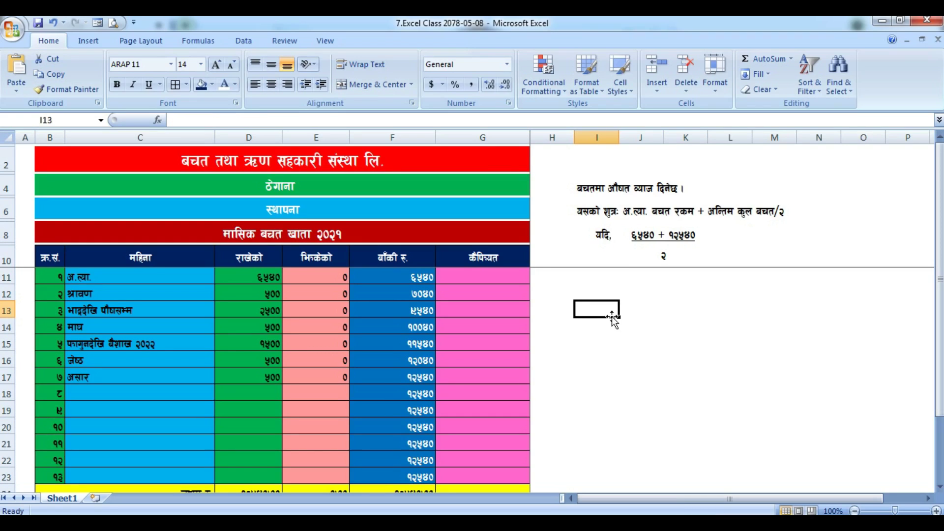
pyautogui.click(659, 310)
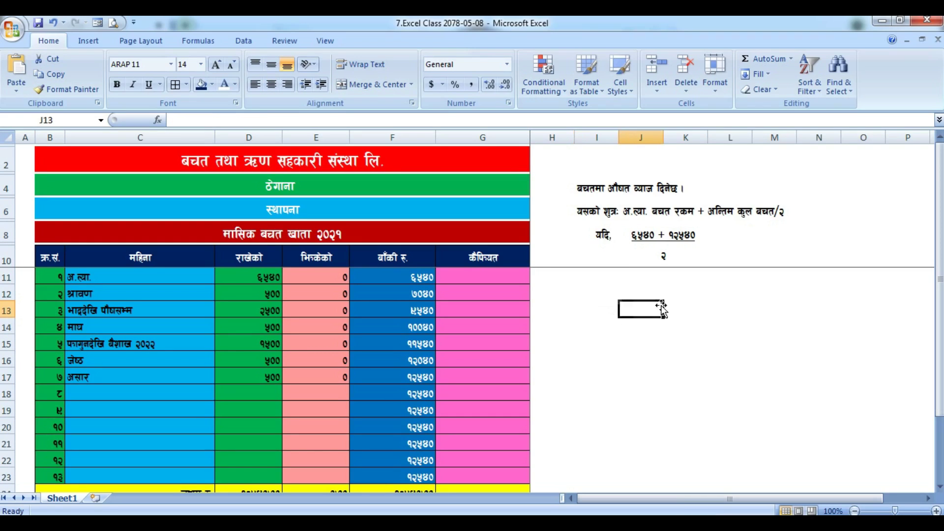
pyautogui.click(710, 320)
pyautogui.click(676, 320)
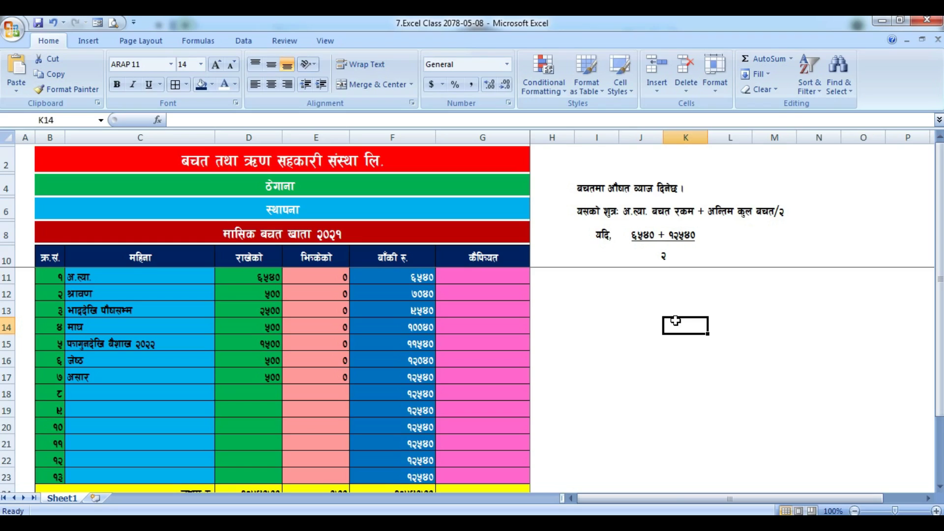
# Review the organisation title, address and establishment rows and the first ledger entries.
pyautogui.click(222, 164)
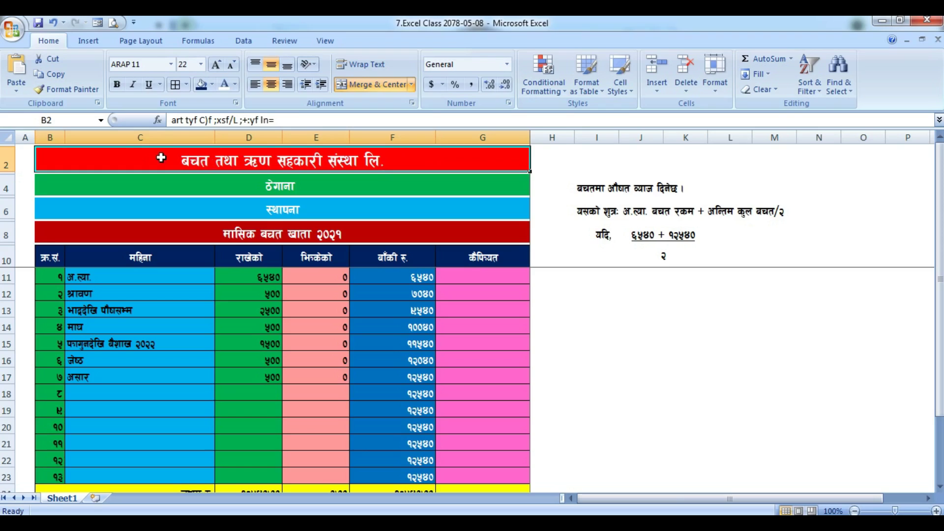
pyautogui.click(214, 181)
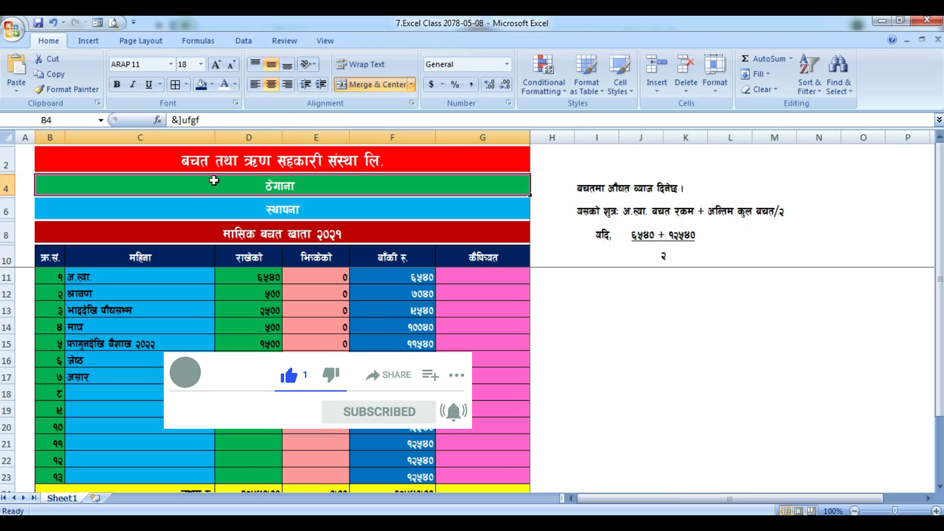
pyautogui.click(269, 209)
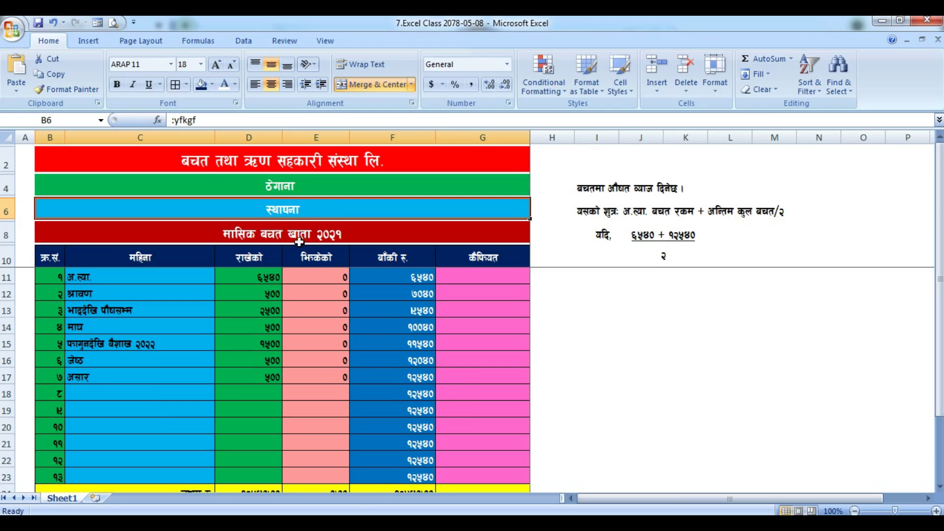
pyautogui.click(298, 325)
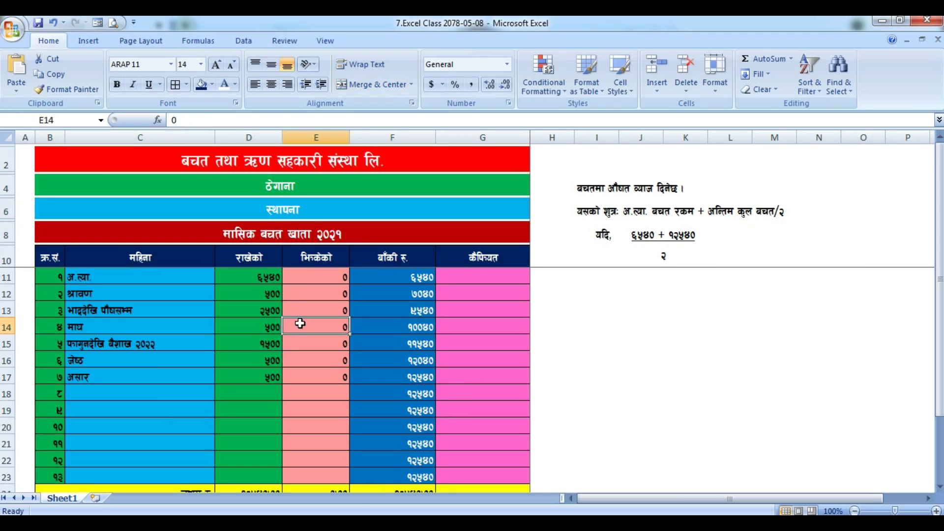
pyautogui.click(273, 236)
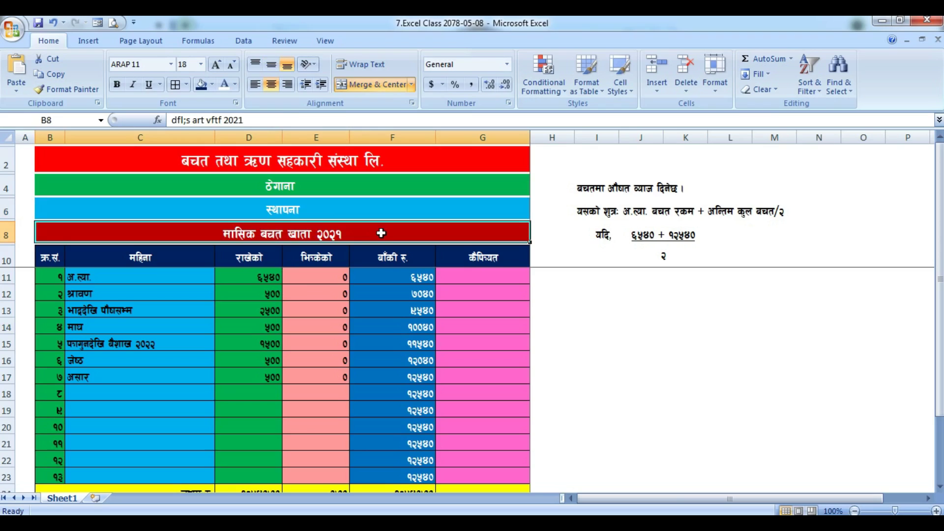
pyautogui.click(116, 398)
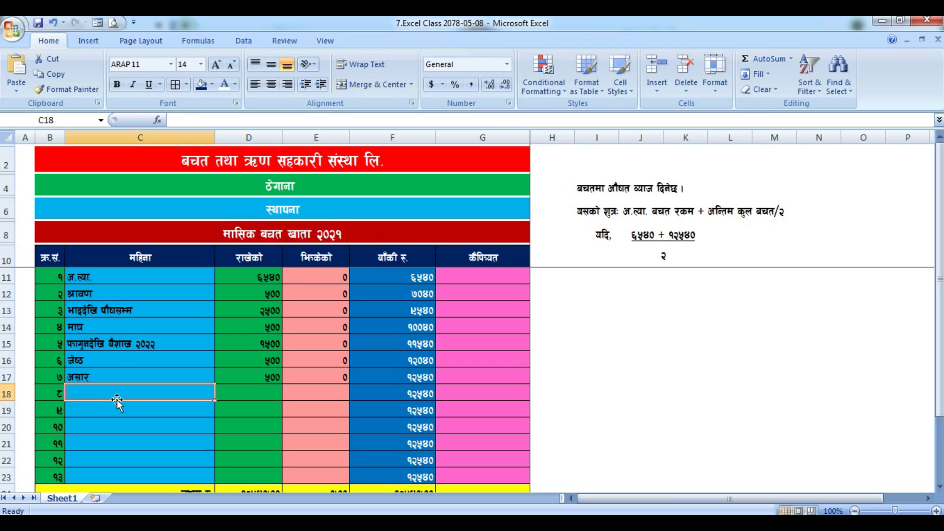
pyautogui.click(141, 274)
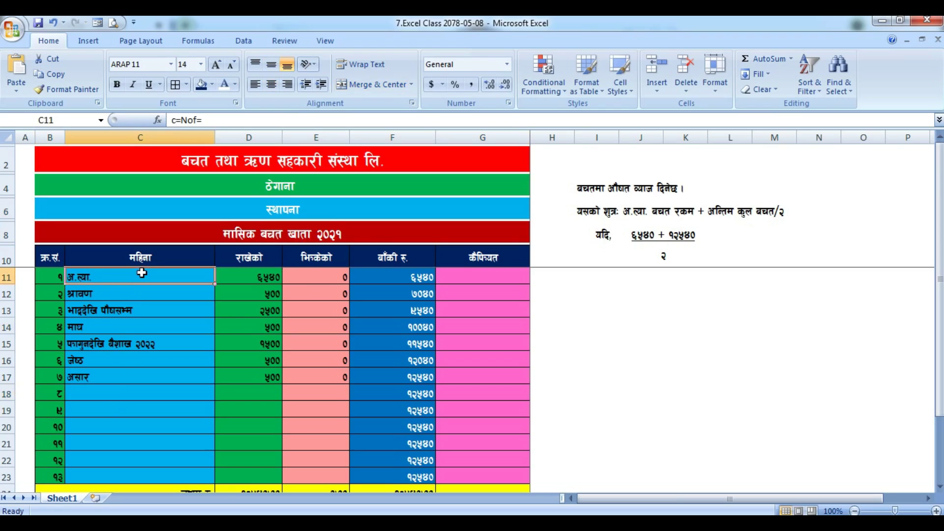
pyautogui.click(52, 277)
# Review the serial, month, deposit, withdrawal, balance and remarks column headers.
pyautogui.click(52, 257)
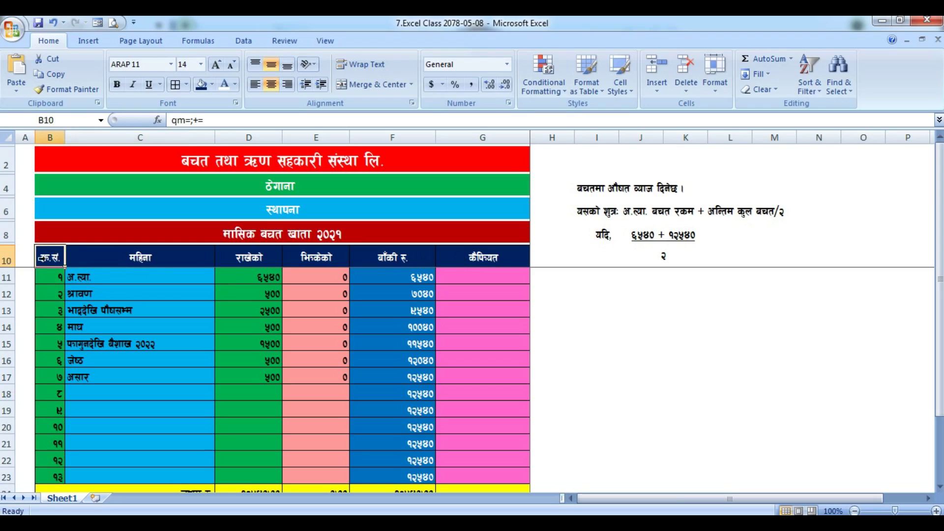
pyautogui.click(178, 258)
pyautogui.click(246, 258)
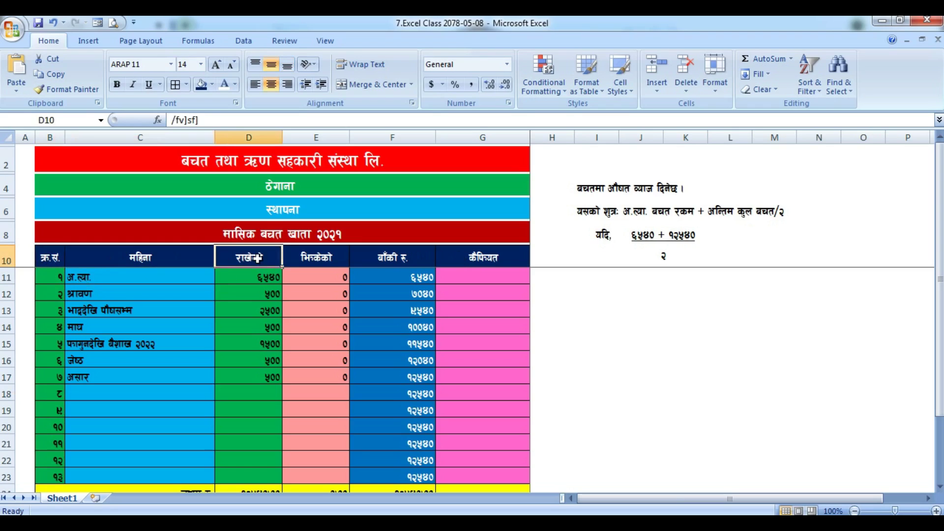
pyautogui.click(318, 257)
pyautogui.click(394, 263)
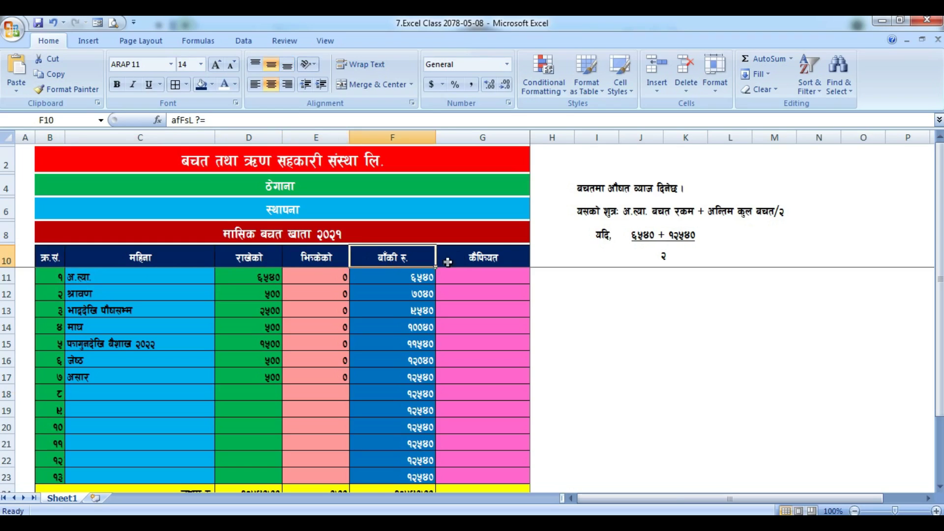
pyautogui.click(506, 253)
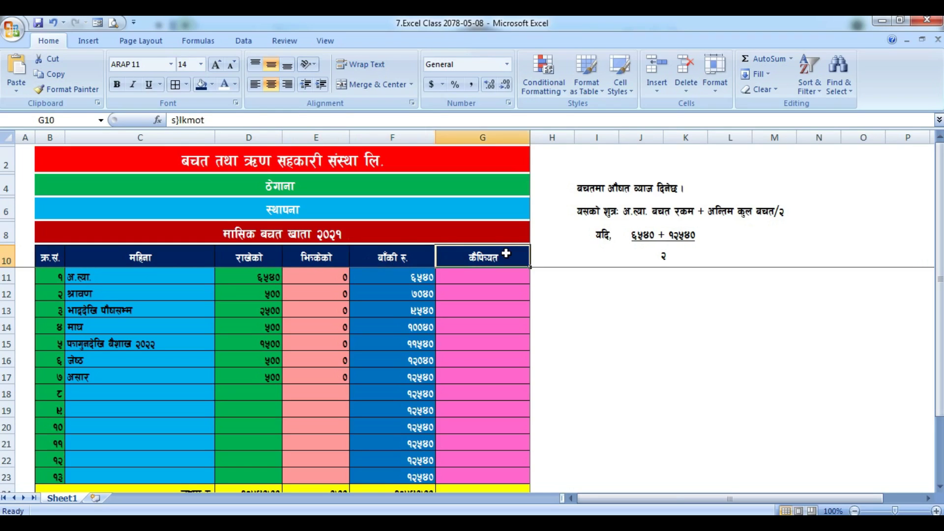
pyautogui.click(324, 274)
pyautogui.click(572, 332)
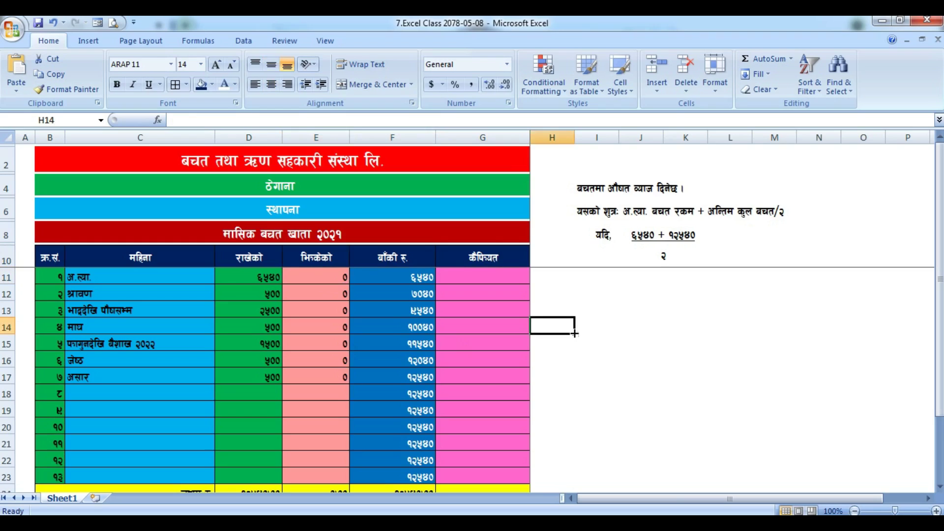
pyautogui.click(607, 334)
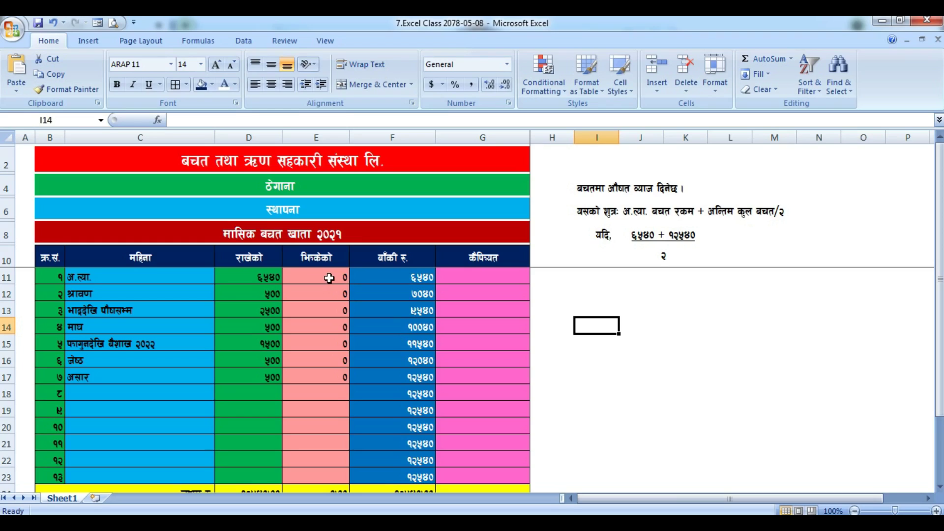
# Check the month column from C11 to C23, then scroll down to the totals.
pyautogui.click(326, 394)
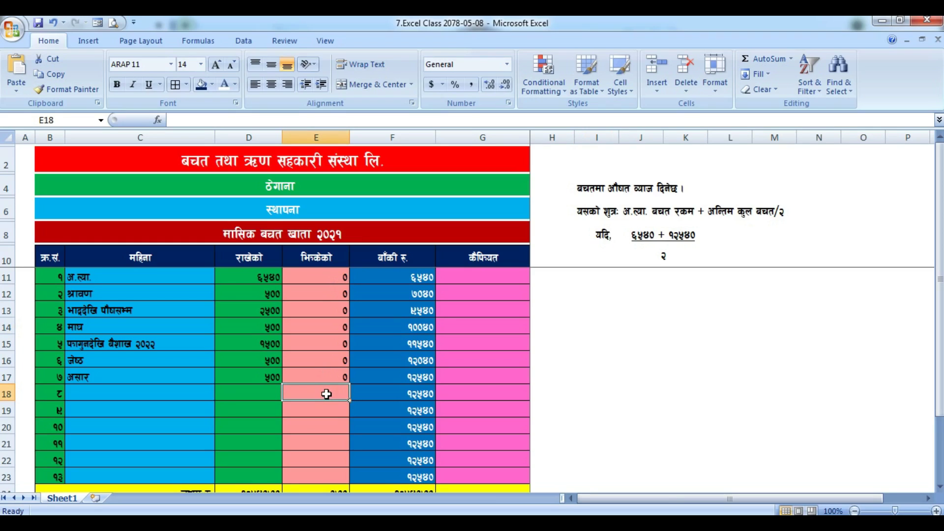
pyautogui.click(160, 395)
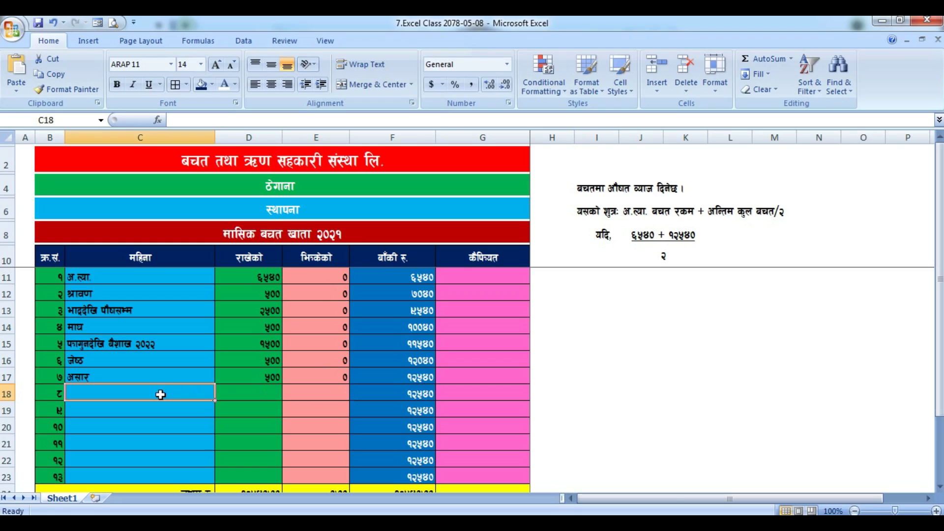
pyautogui.moveTo(81, 278); pyautogui.dragTo(67, 484)
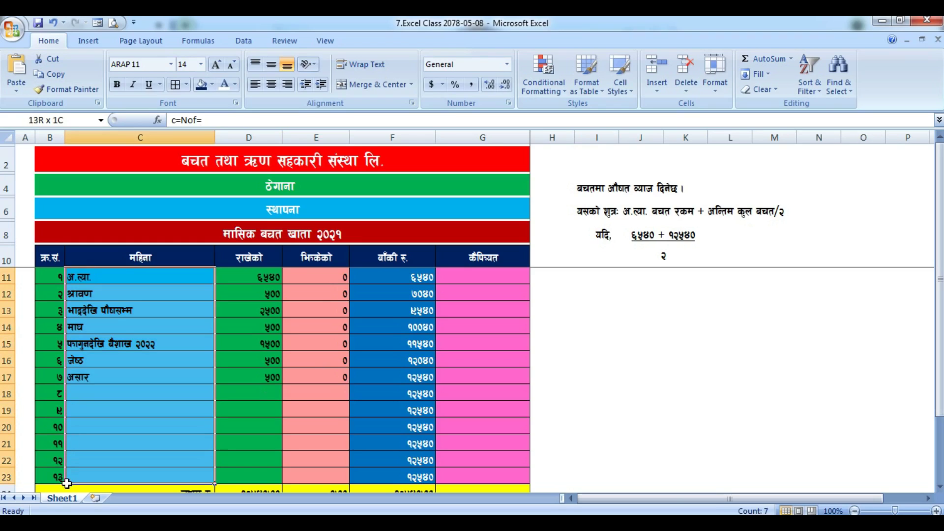
pyautogui.click(87, 281)
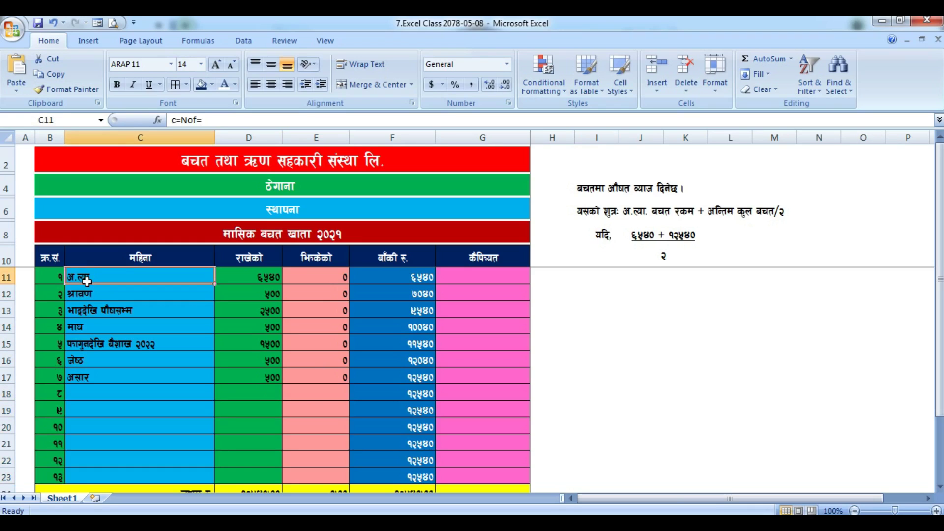
pyautogui.click(92, 296)
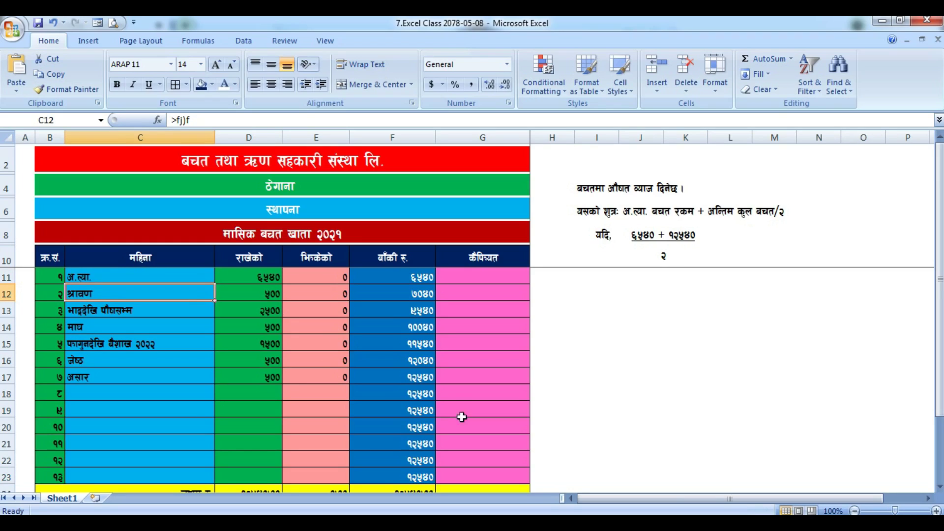
pyautogui.click(638, 391)
pyautogui.scroll(-1, 382, 398)
pyautogui.scroll(-2, 295, 393)
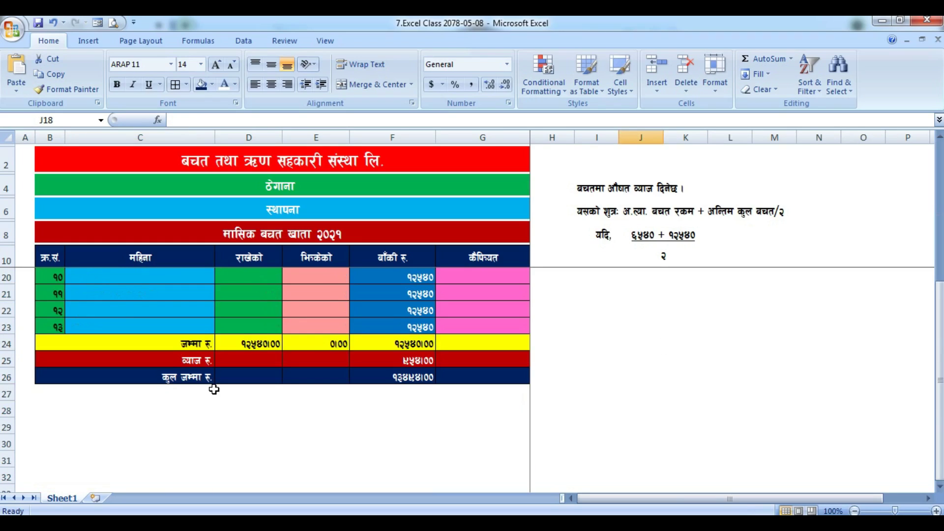
# Inspect the D24 deposit total, F24 balance total and F25 interest formulas.
pyautogui.click(174, 345)
pyautogui.click(222, 343)
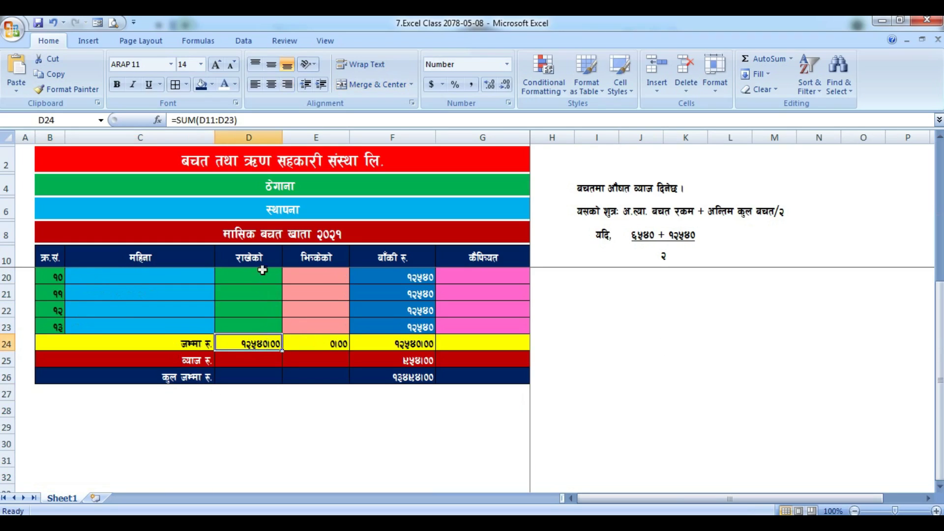
pyautogui.click(342, 339)
pyautogui.click(396, 337)
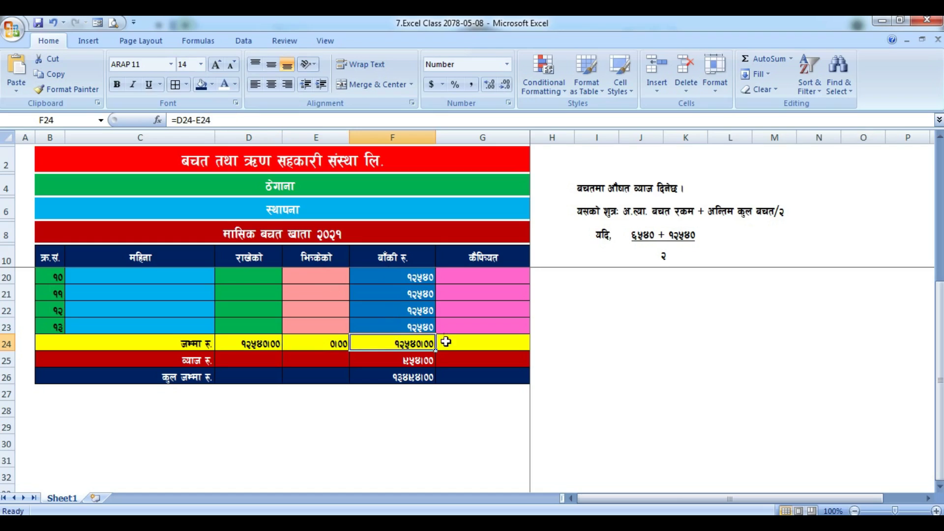
pyautogui.click(177, 361)
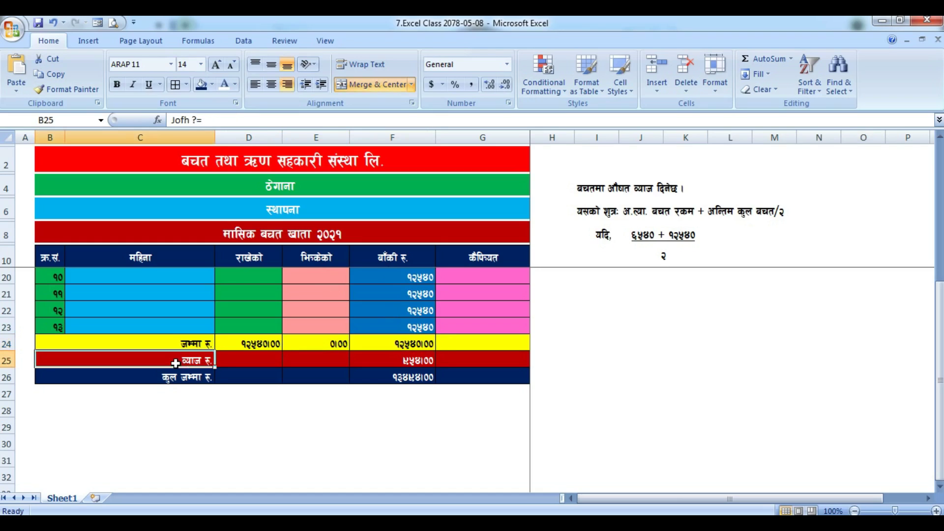
pyautogui.click(413, 361)
pyautogui.click(633, 358)
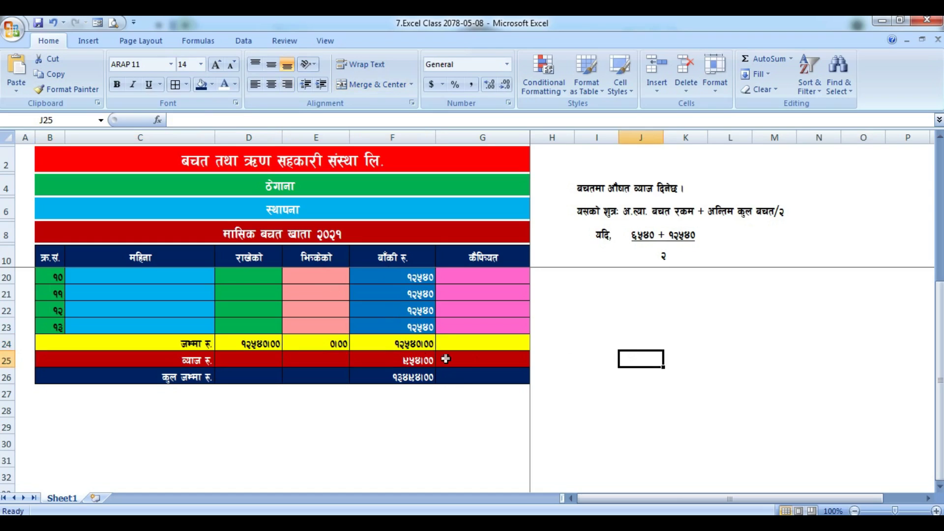
pyautogui.click(413, 360)
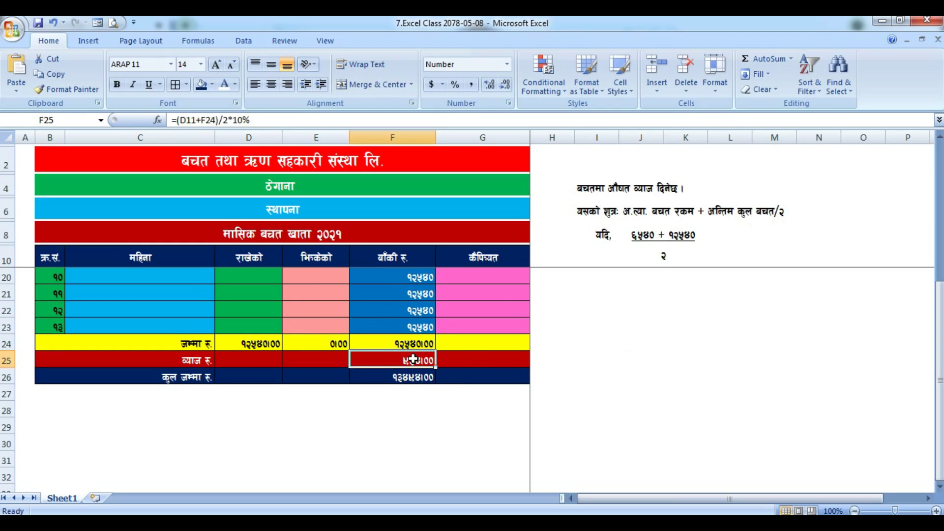
pyautogui.click(555, 362)
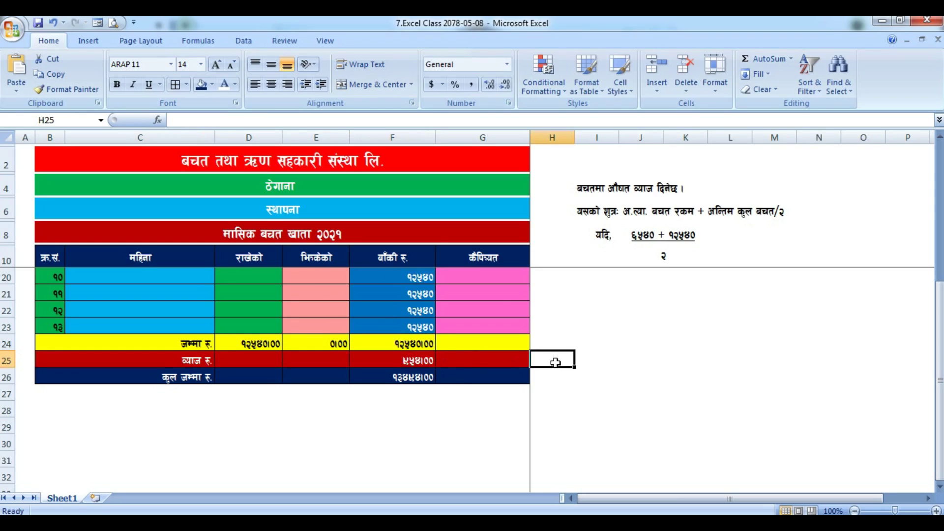
pyautogui.click(398, 355)
# Inspect the F26 grand total formula and recheck the balance and interest cells.
pyautogui.click(172, 381)
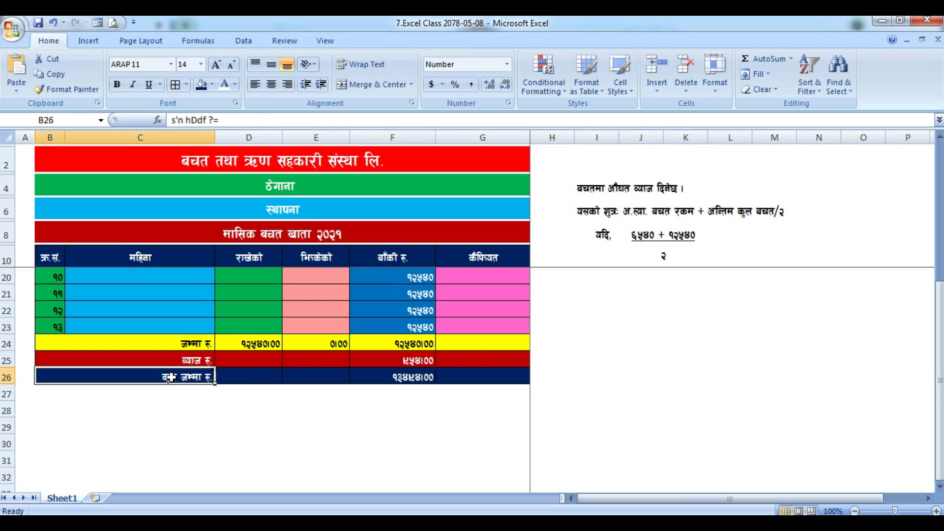
pyautogui.click(417, 378)
pyautogui.click(643, 382)
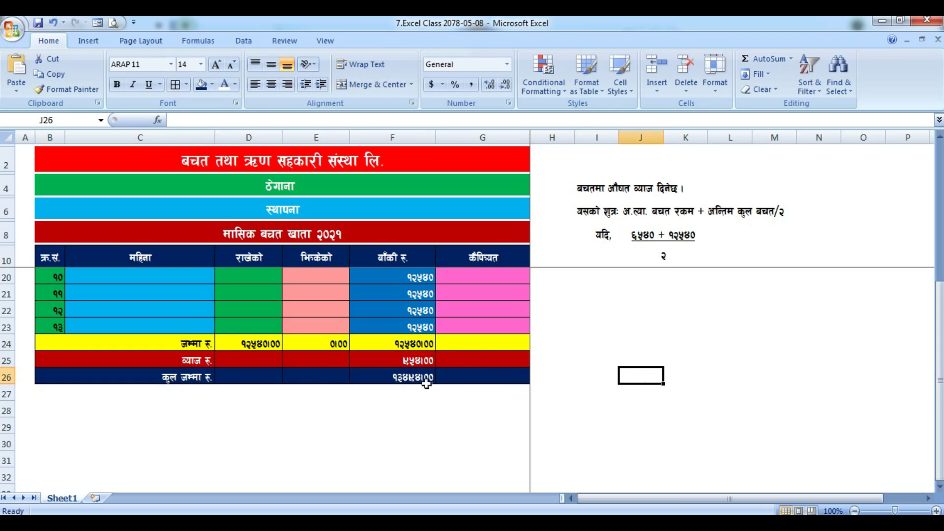
pyautogui.click(411, 342)
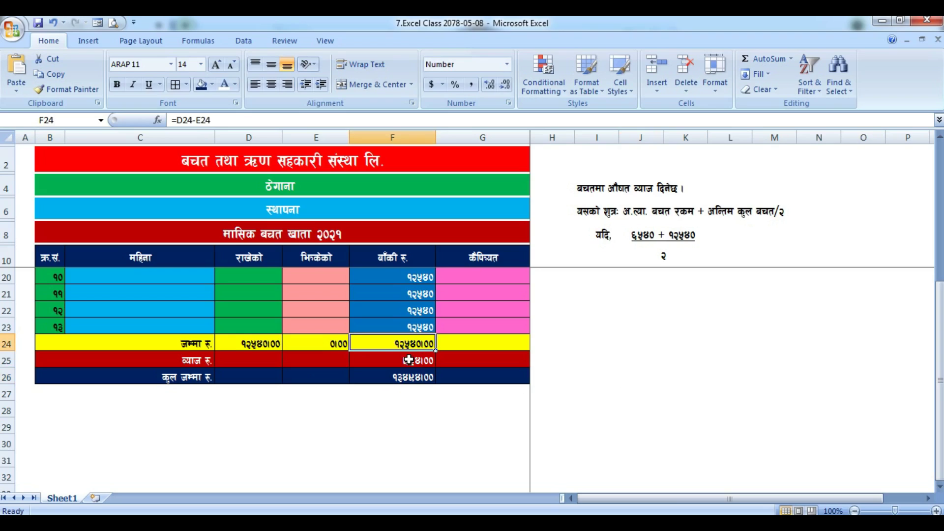
pyautogui.click(408, 360)
pyautogui.click(406, 377)
pyautogui.click(639, 404)
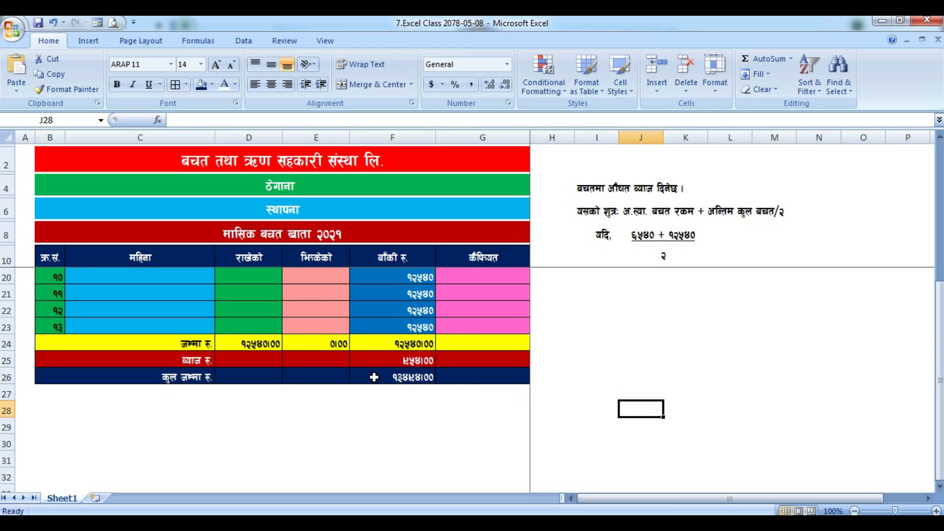
pyautogui.scroll(3, 373, 376)
pyautogui.click(658, 375)
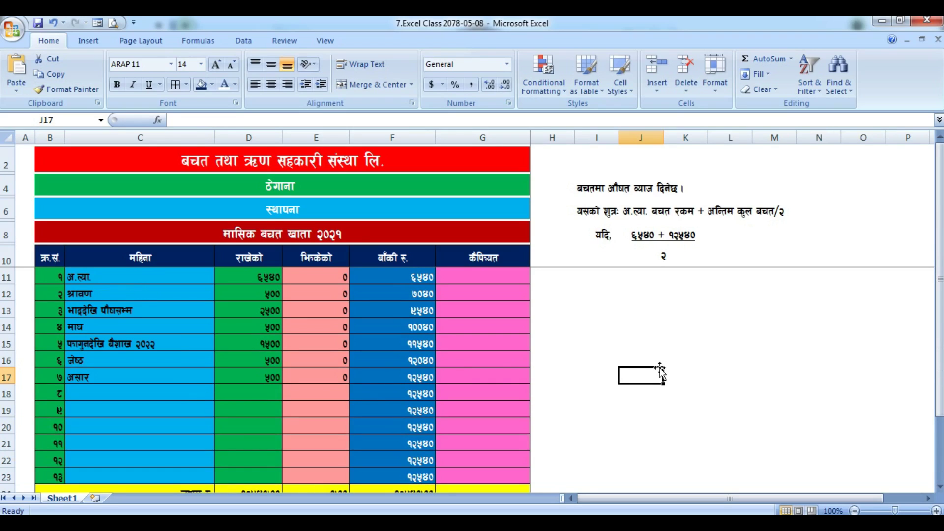
# Create a new blank workbook, Book1, and click across its empty Sheet1.
pyautogui.hotkey('ctrl', 'n')
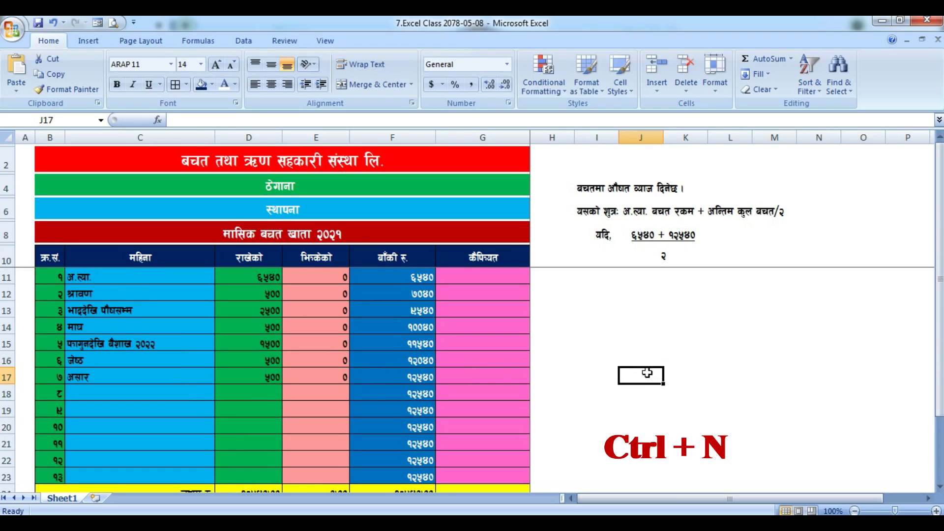
pyautogui.click(644, 322)
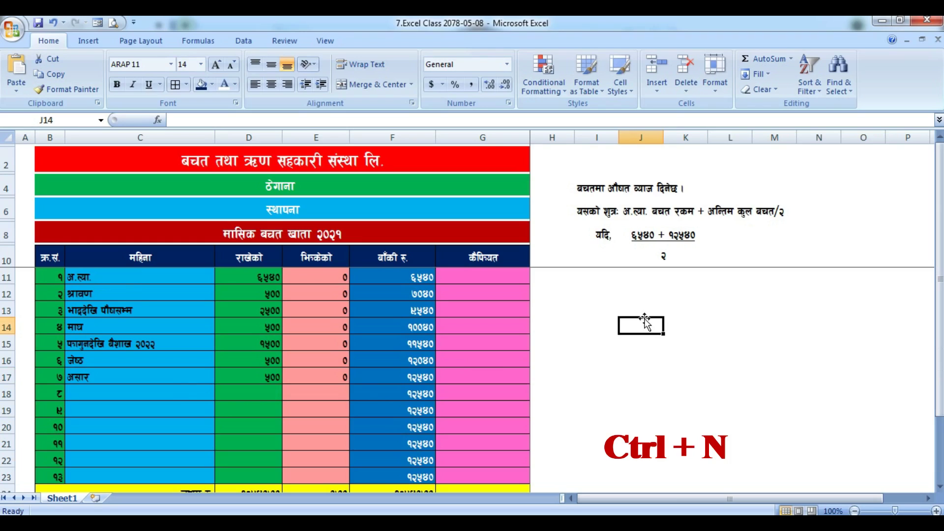
pyautogui.hotkey('ctrl', 'n')
pyautogui.click(203, 247)
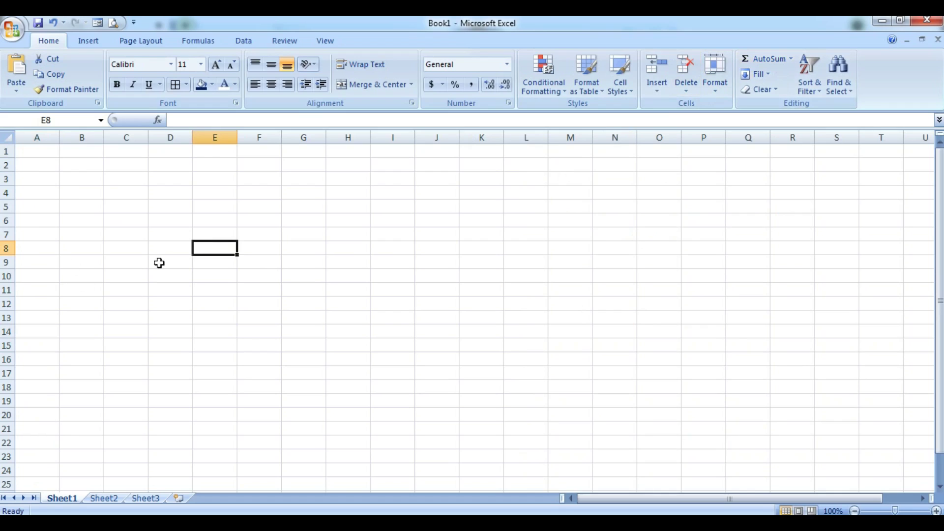
pyautogui.click(165, 237)
pyautogui.click(212, 248)
pyautogui.click(259, 259)
pyautogui.click(320, 277)
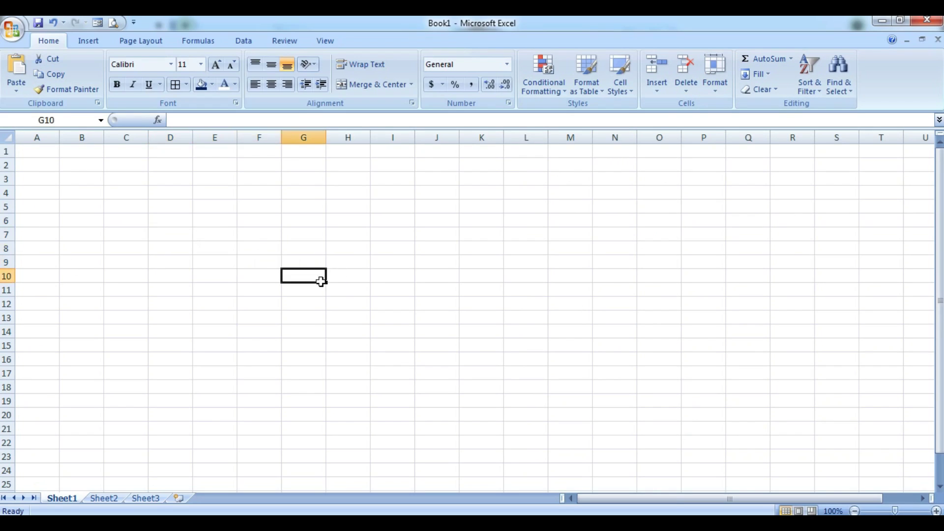
pyautogui.click(351, 291)
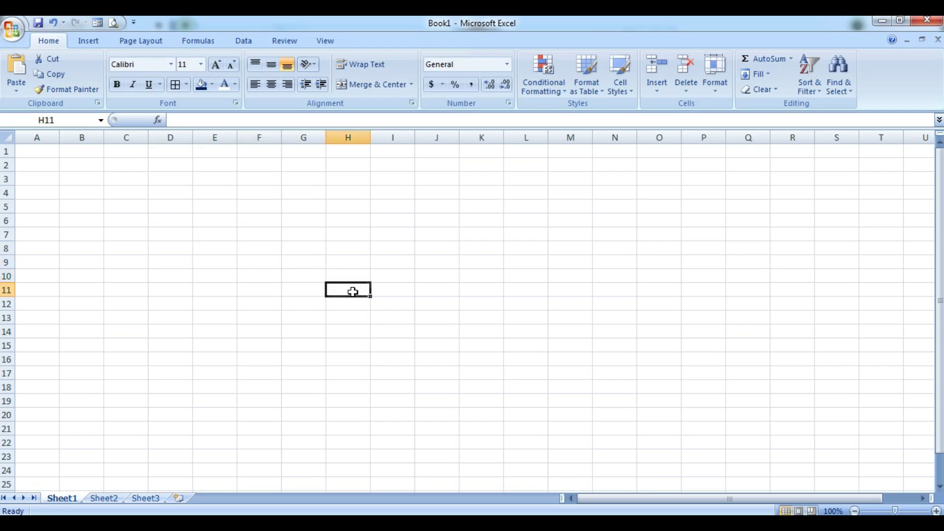
pyautogui.click(402, 301)
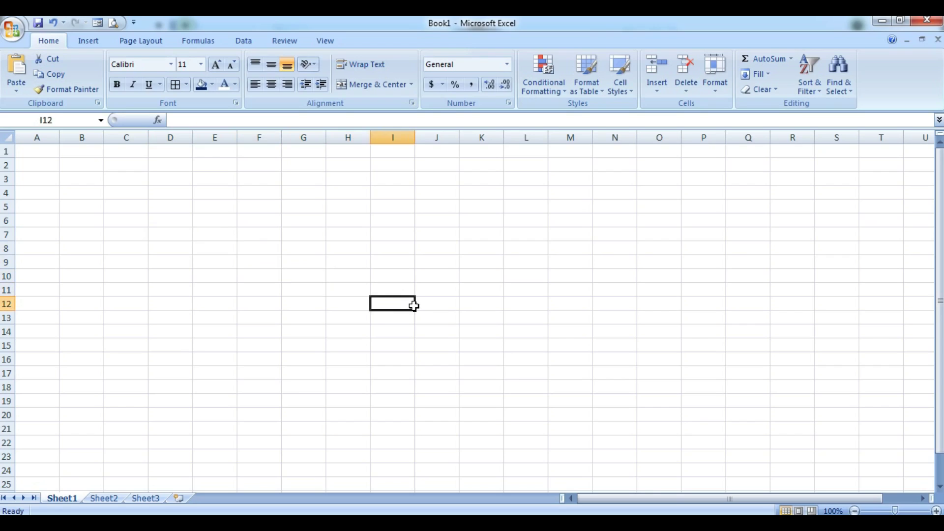
# Select cell B2 and drag column A's right border left to narrow it.
pyautogui.click(421, 313)
pyautogui.click(477, 332)
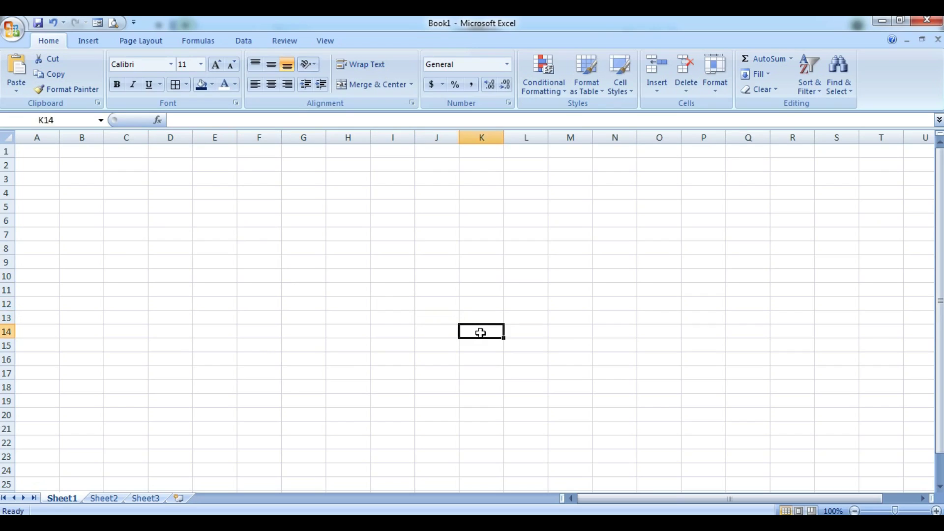
pyautogui.click(516, 344)
pyautogui.click(571, 361)
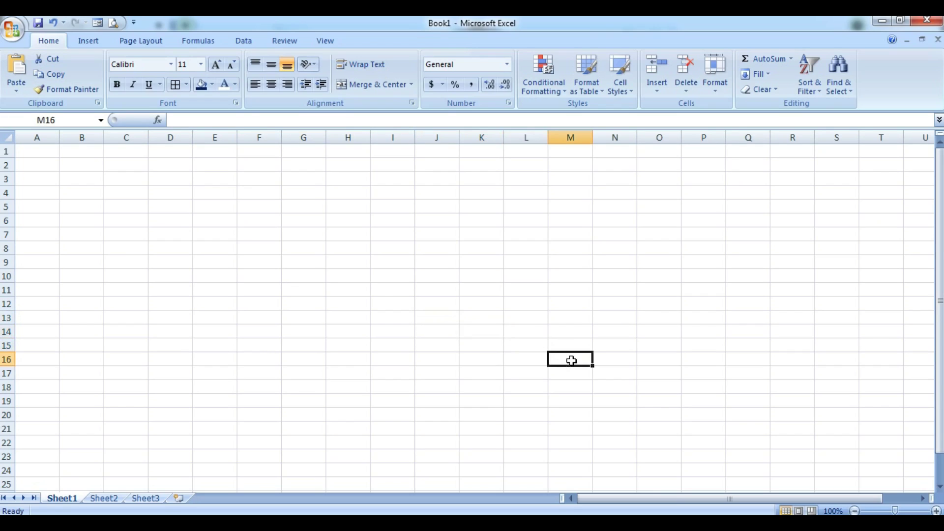
pyautogui.click(604, 369)
pyautogui.click(650, 388)
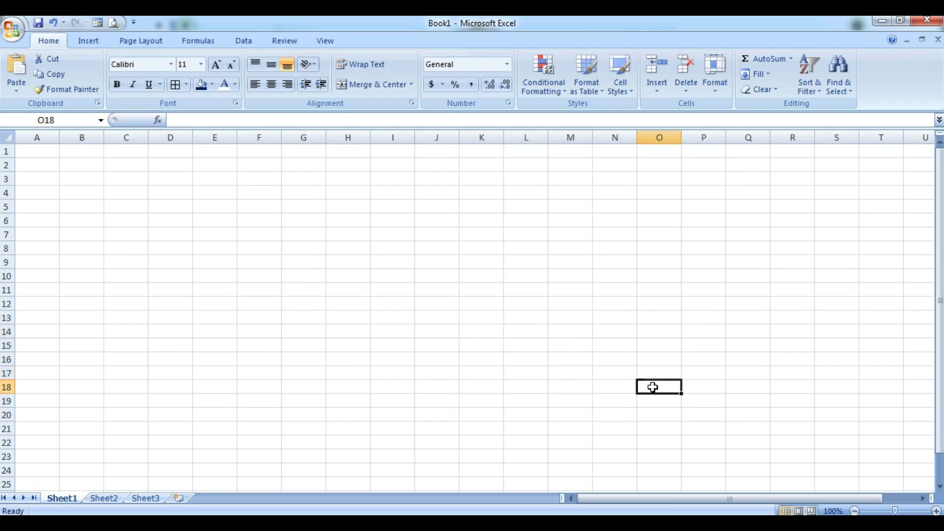
pyautogui.click(82, 165)
pyautogui.moveTo(59, 138); pyautogui.dragTo(40, 134)
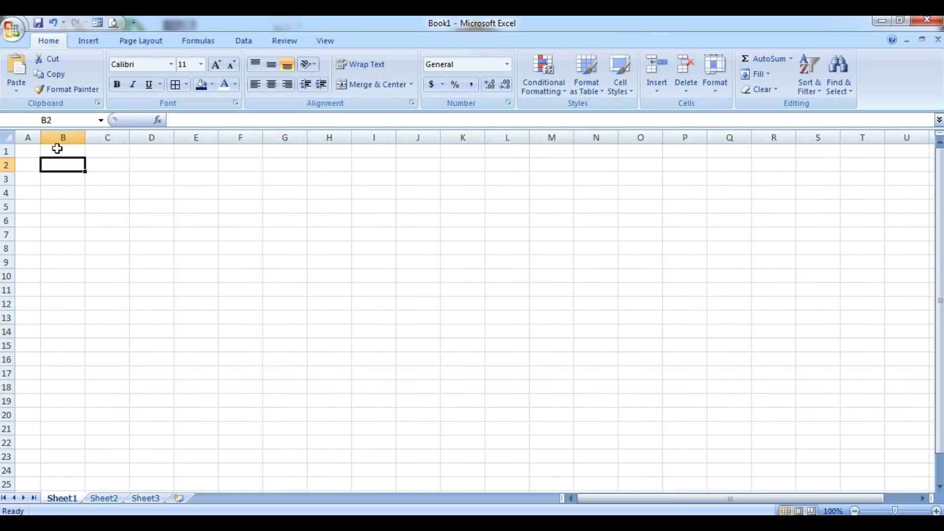
# Fine-tune column A to a slim margin about 3.57 wide, then select the whole sheet.
pyautogui.click(136, 273)
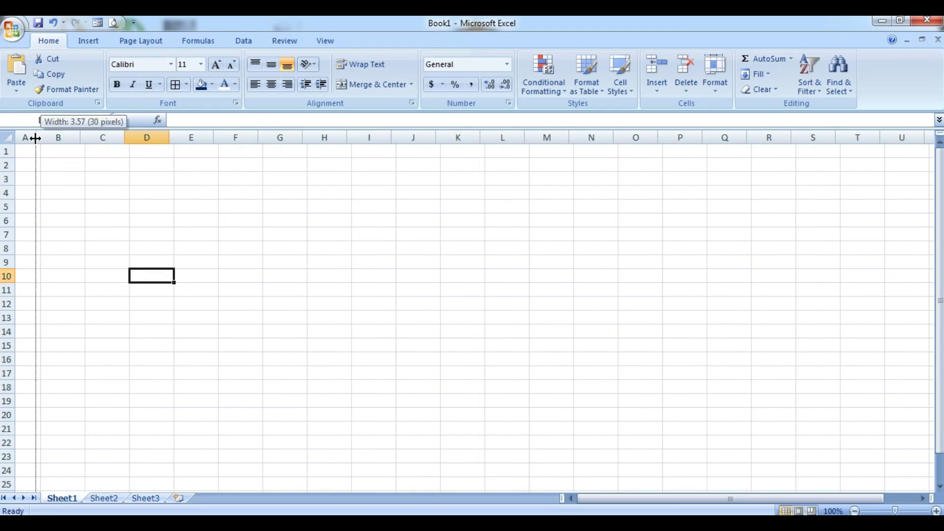
pyautogui.moveTo(40, 138); pyautogui.dragTo(36, 136)
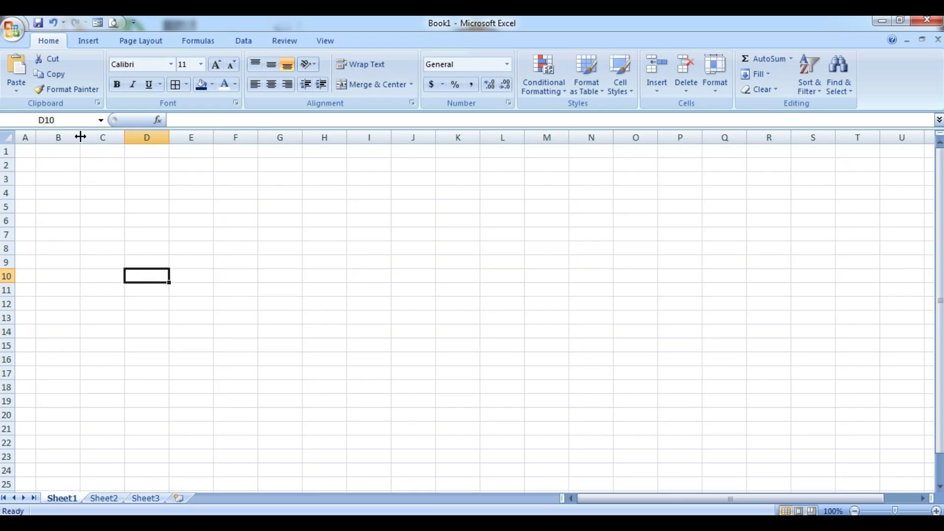
pyautogui.moveTo(78, 137); pyautogui.dragTo(38, 141)
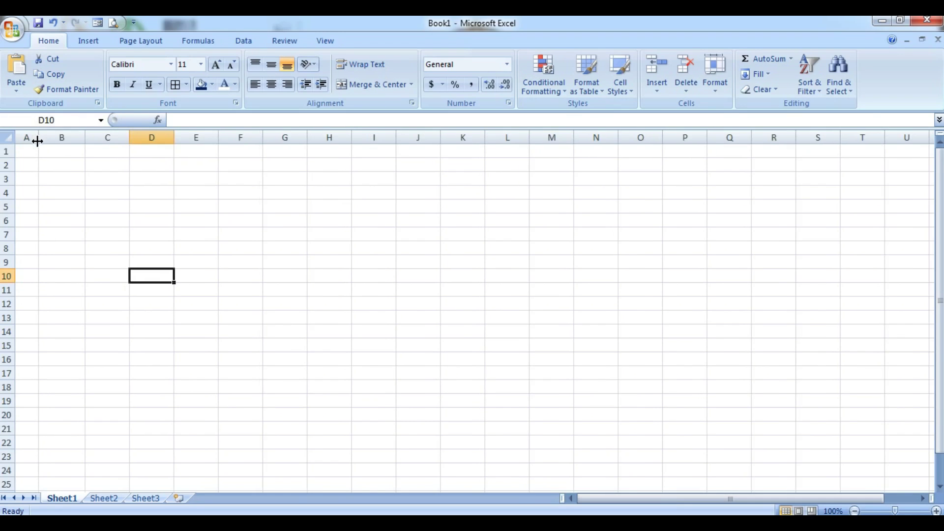
pyautogui.moveTo(38, 137); pyautogui.dragTo(37, 137)
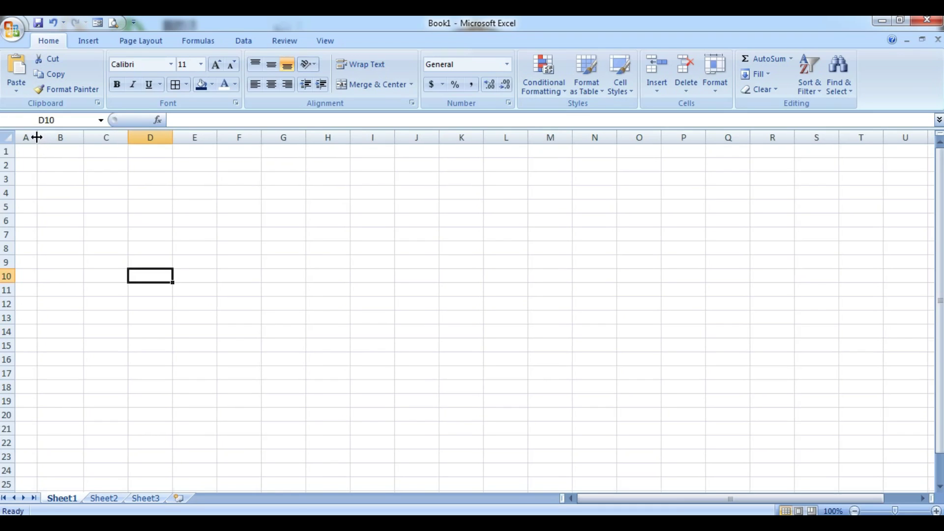
pyautogui.click(47, 177)
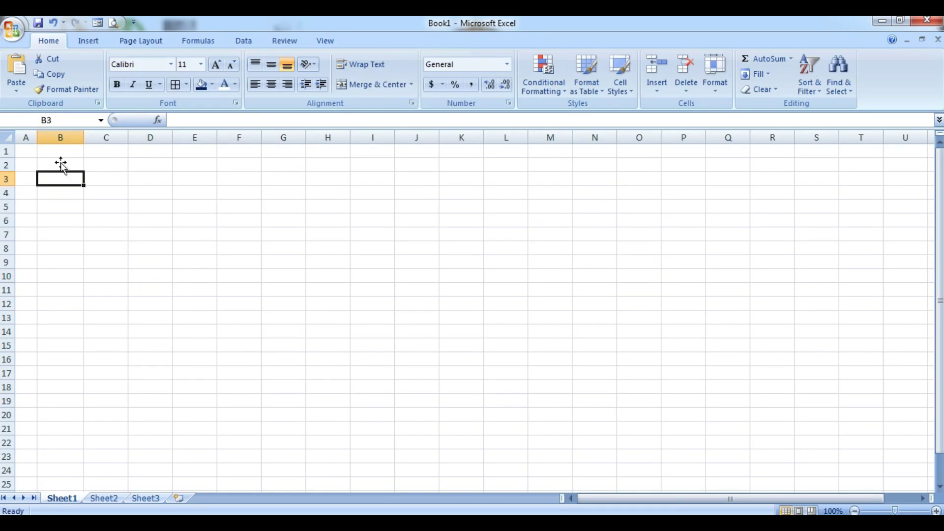
pyautogui.click(61, 163)
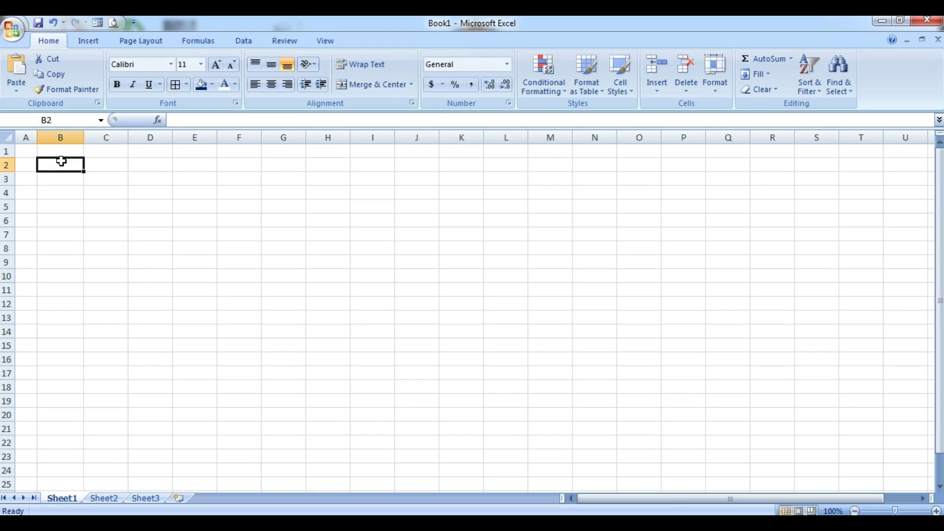
pyautogui.click(5, 137)
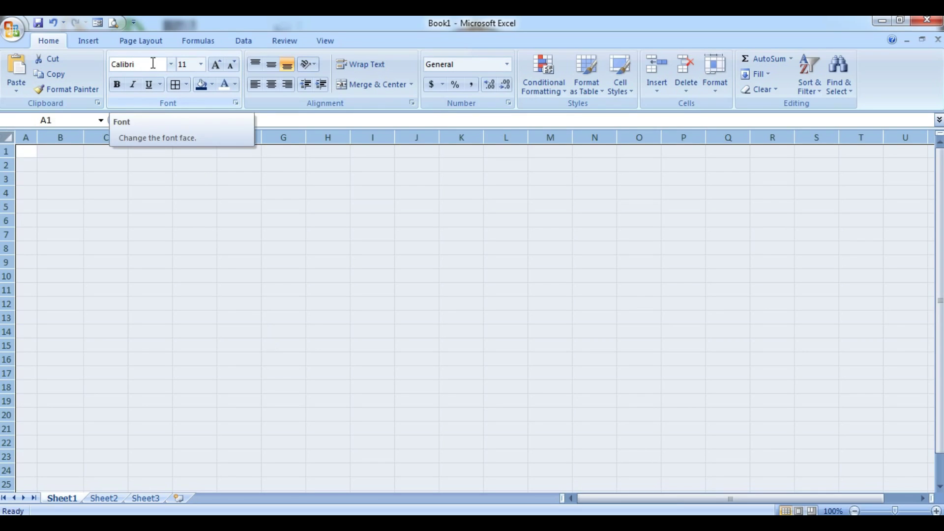
# Apply the ARAP 11 font to the whole sheet.
pyautogui.click(153, 63)
pyautogui.write('A')
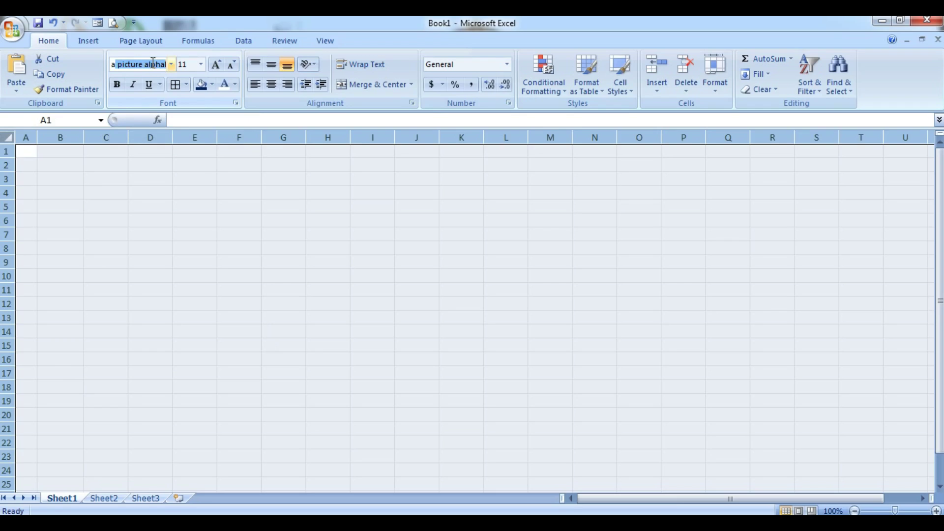
pyautogui.write('rs')
pyautogui.press('BackSpace')
pyautogui.write('a')
pyautogui.write('p')
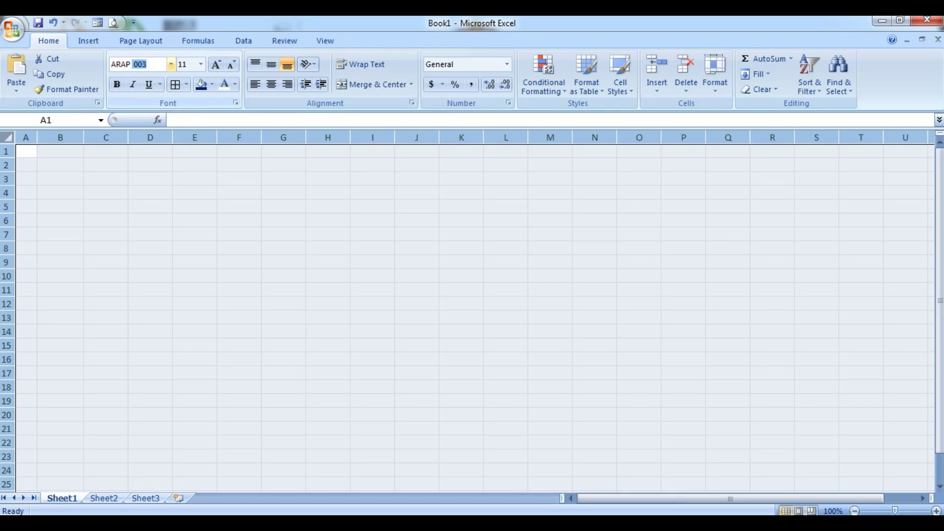
pyautogui.write('1')
pyautogui.write('1')
pyautogui.press('Return')
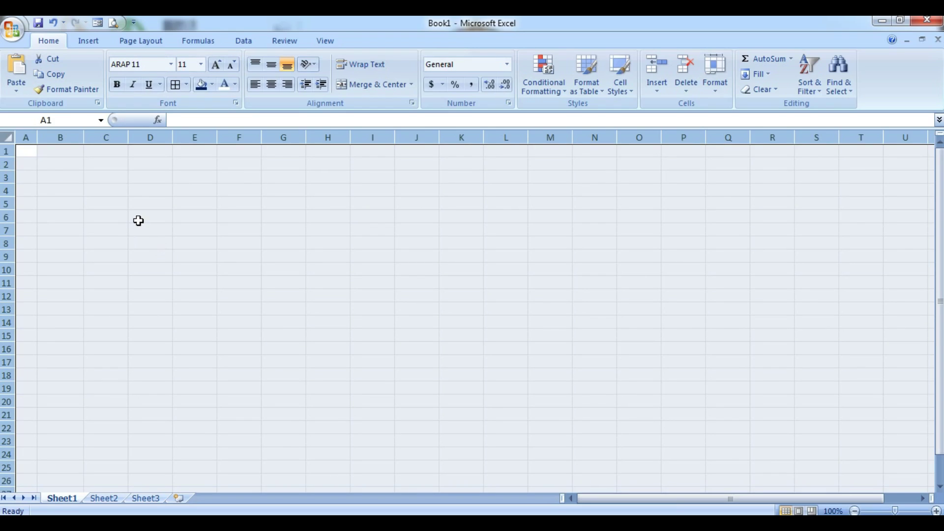
# Set the sheet's font size to 14.
pyautogui.click(215, 66)
pyautogui.click(216, 67)
pyautogui.click(216, 66)
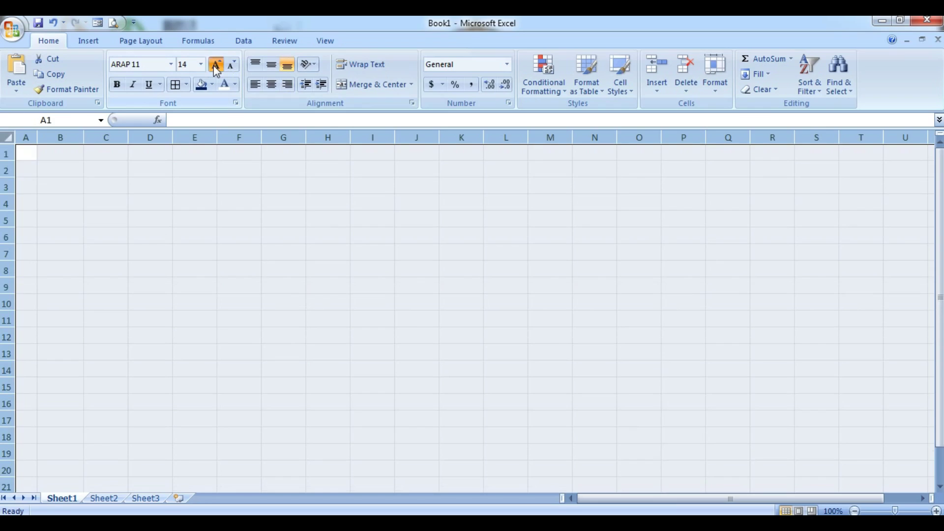
pyautogui.click(235, 72)
# Enter the cooperative's name as the title in B2.
pyautogui.click(64, 169)
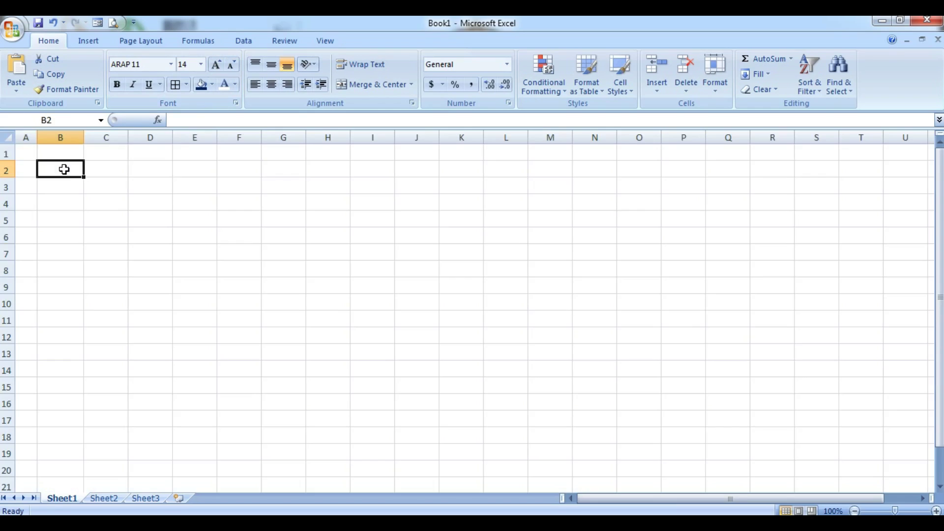
pyautogui.write('a')
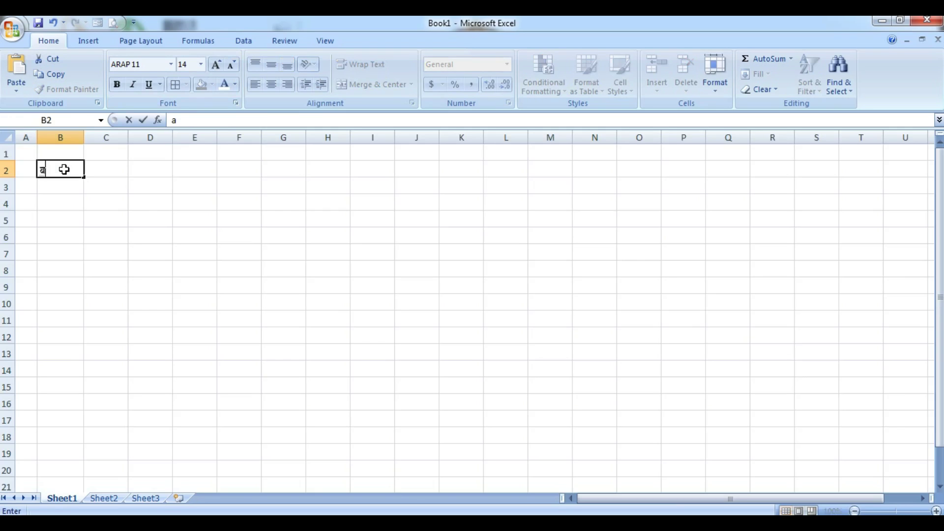
pyautogui.write('rt tyf')
pyautogui.write(' C)f')
pyautogui.press('BackSpace')
pyautogui.press('BackSpace')
pyautogui.write(')f ;xsf/L')
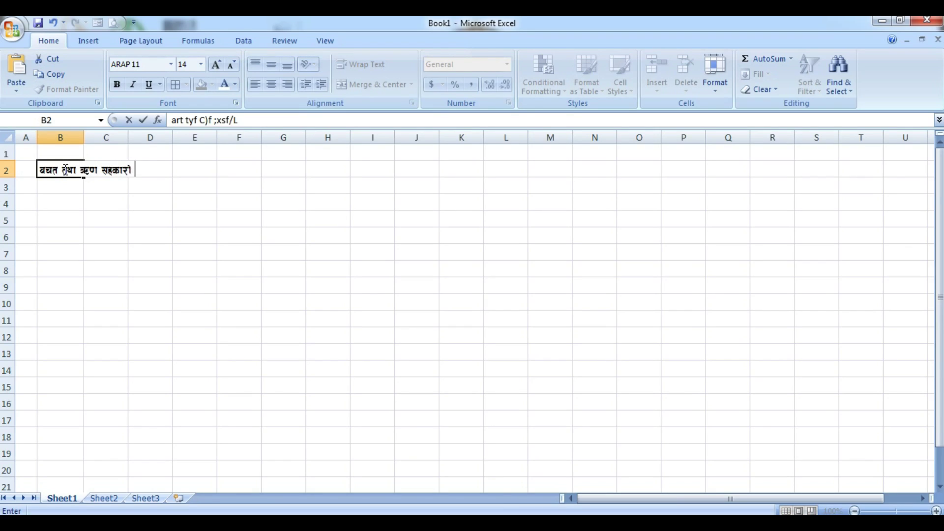
pyautogui.write(' ;+:yf ln')
pyautogui.write('=')
pyautogui.press('Return')
pyautogui.press('Return')
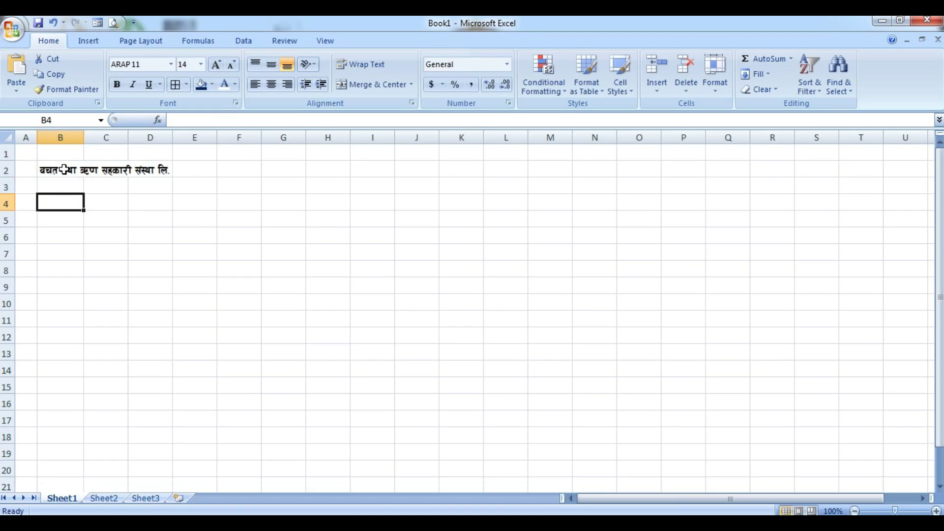
# Enter ठेगाना, स्थापना, मासिक बचत खाता २०२१ and the क्र.सं. header below the title.
pyautogui.write('&]uf')
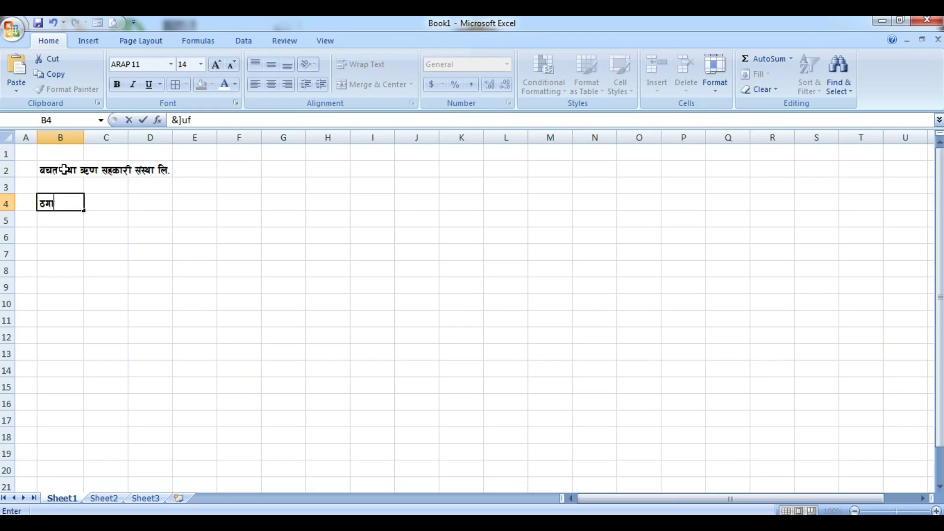
pyautogui.write('gf')
pyautogui.press('Return')
pyautogui.press('Return')
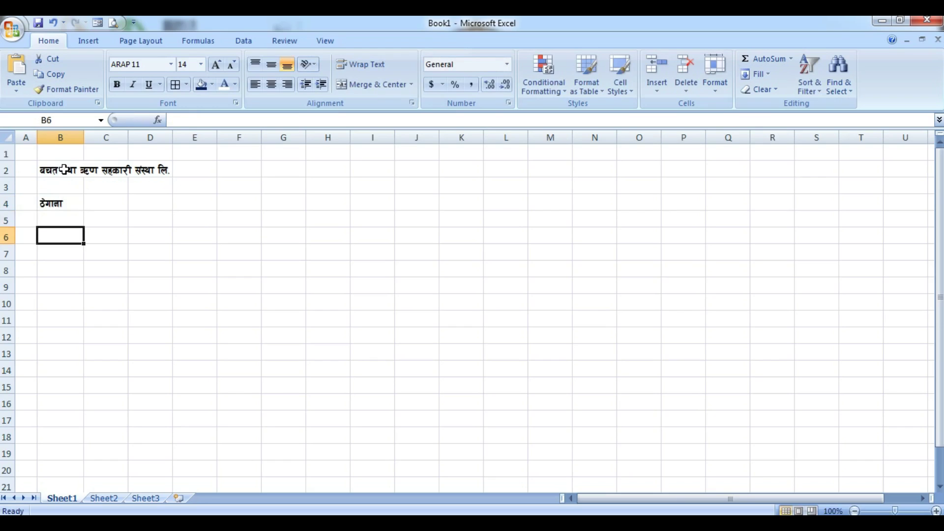
pyautogui.write(':y')
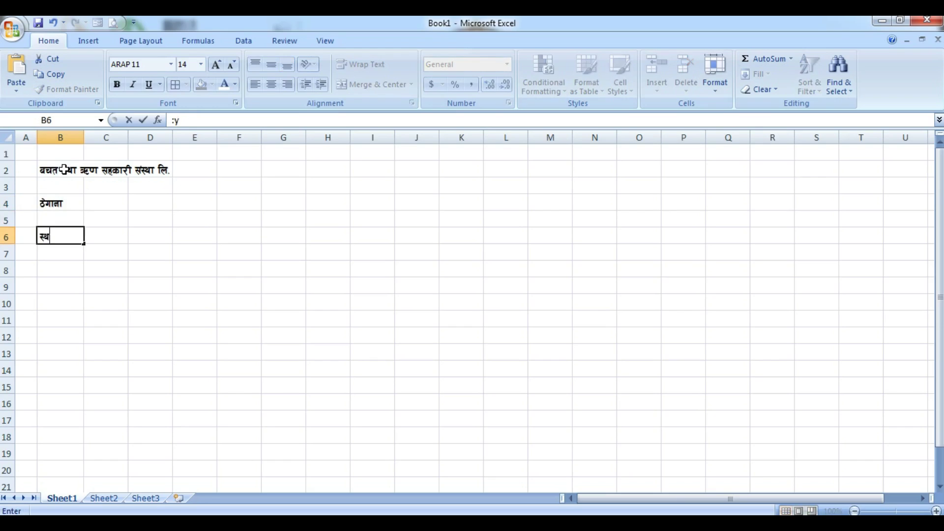
pyautogui.write('fkgf')
pyautogui.press('Return')
pyautogui.press('Return')
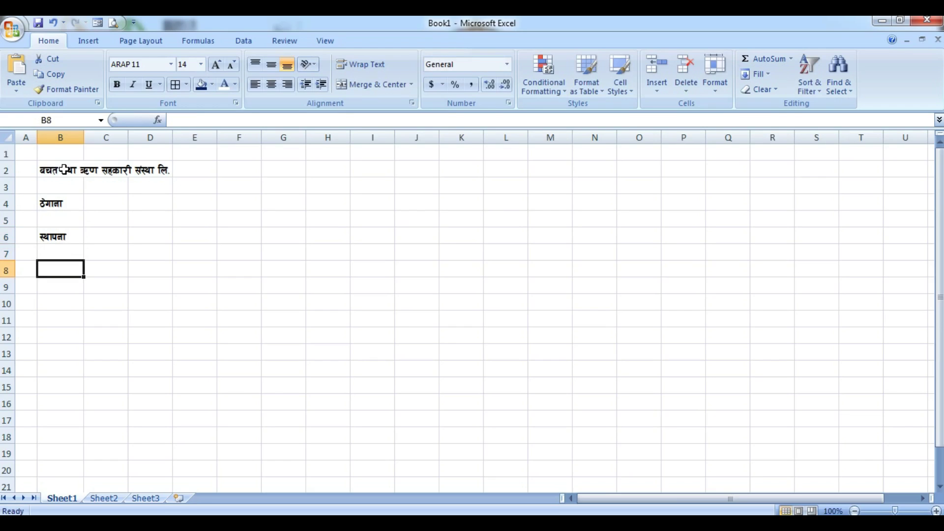
pyautogui.write('dfl;')
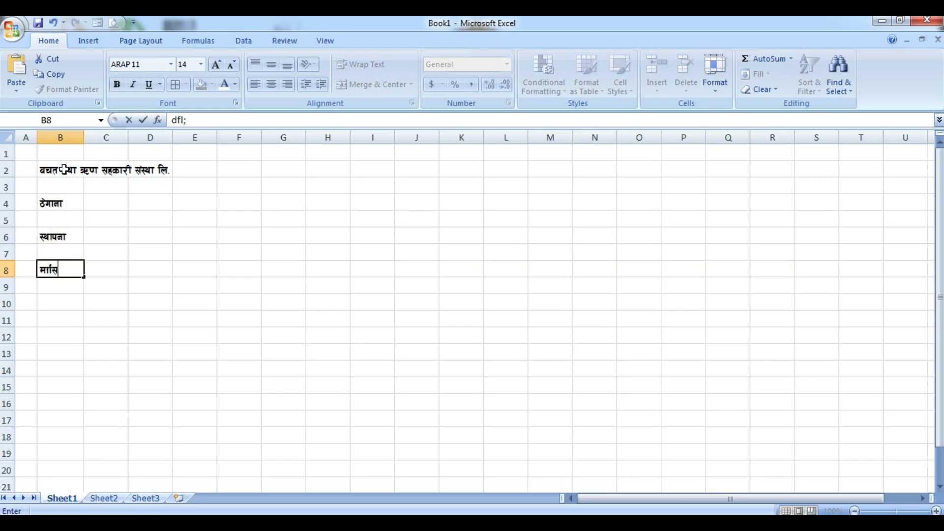
pyautogui.write('s art')
pyautogui.write(' vftf')
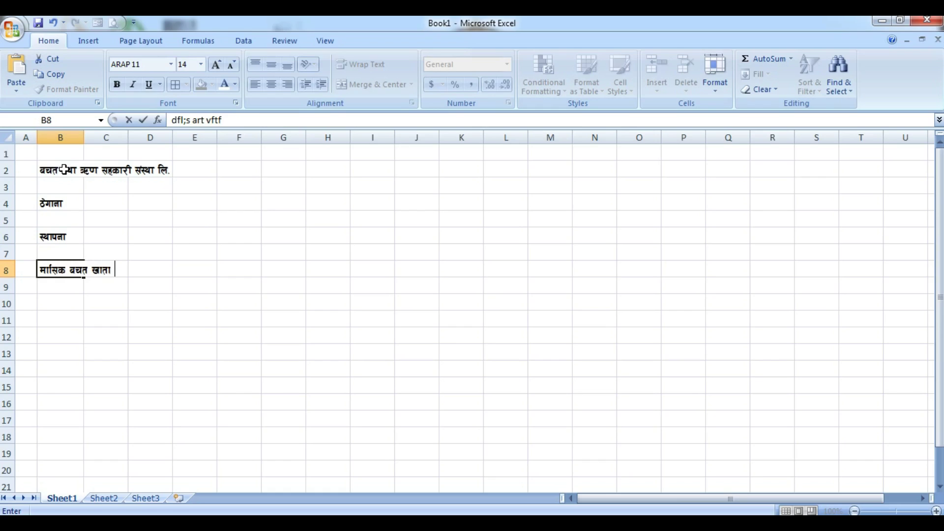
pyautogui.write(' 2021')
pyautogui.press('Return')
pyautogui.press('Return')
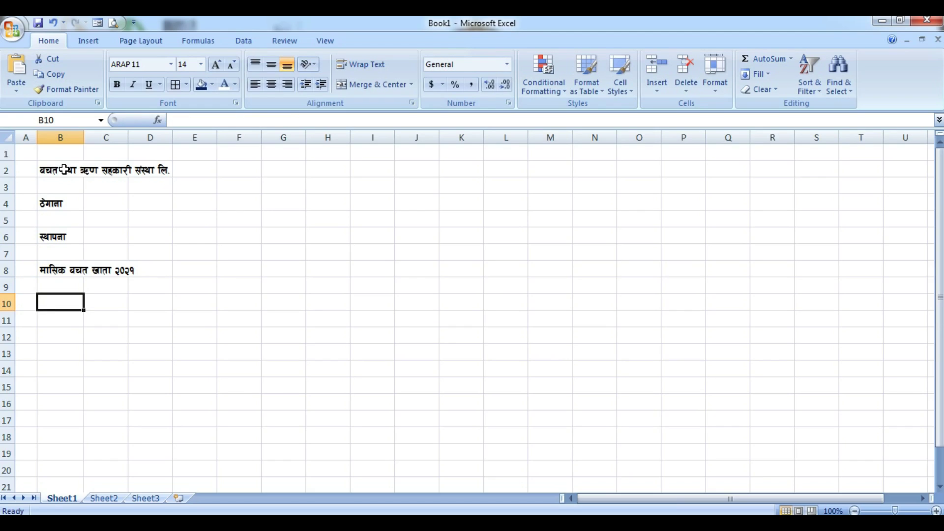
pyautogui.write('q')
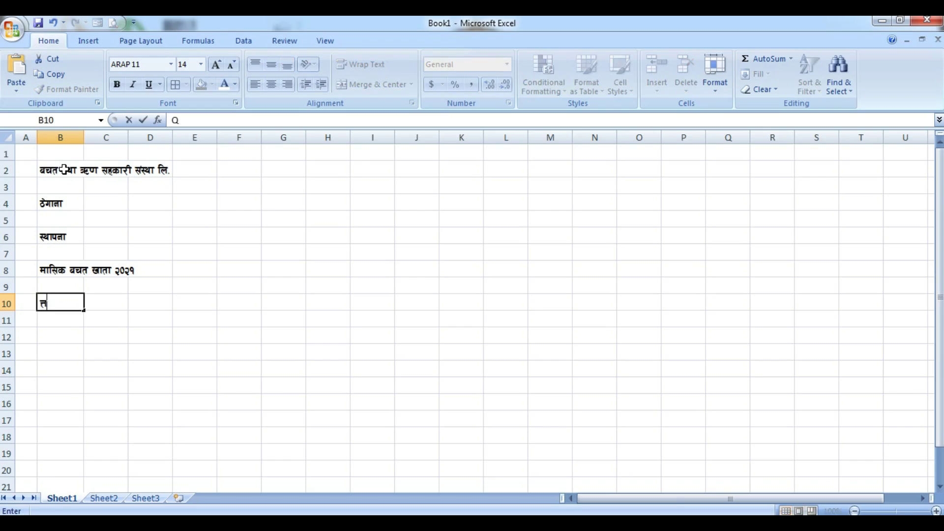
pyautogui.write('m.')
pyautogui.write('=;')
pyautogui.write('+=')
pyautogui.press('Tab')
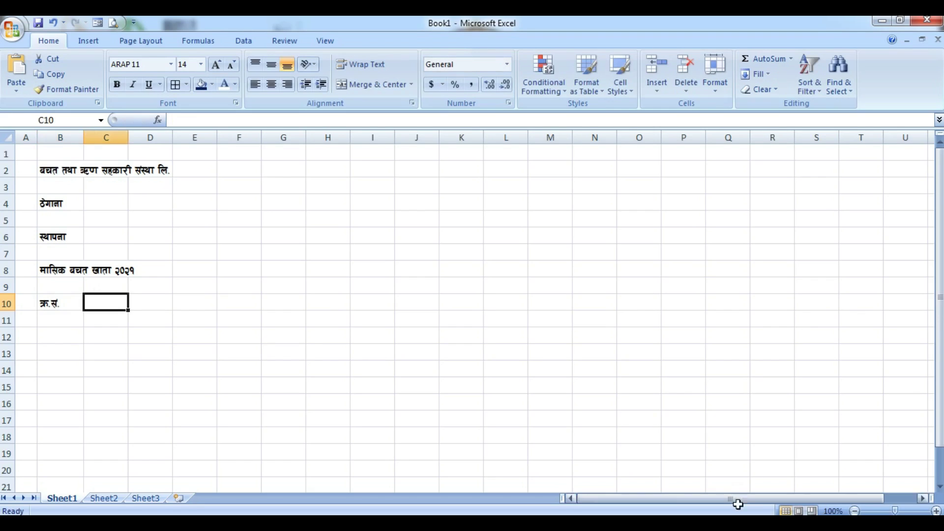
# Check the reference workbook, then enter मिति and महिना headers in C10 and D10.
pyautogui.click(737, 521)
pyautogui.click(682, 459)
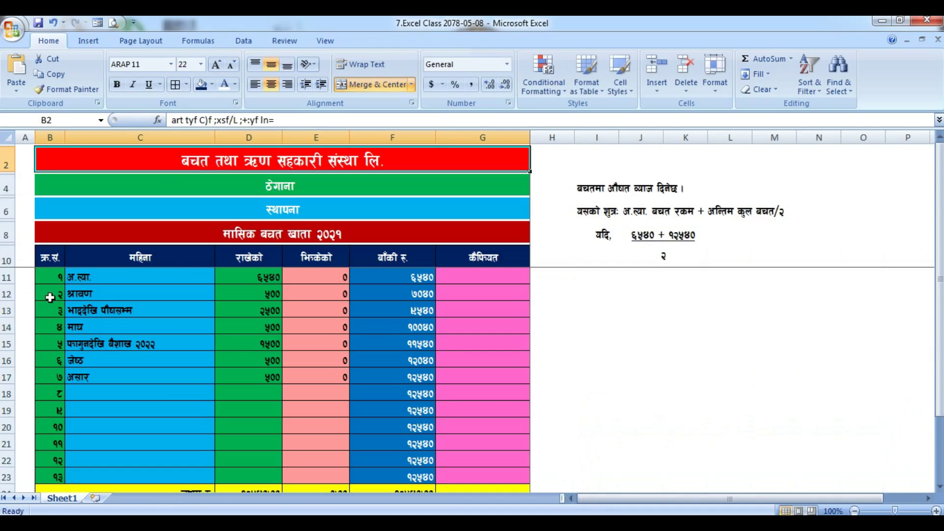
pyautogui.click(825, 454)
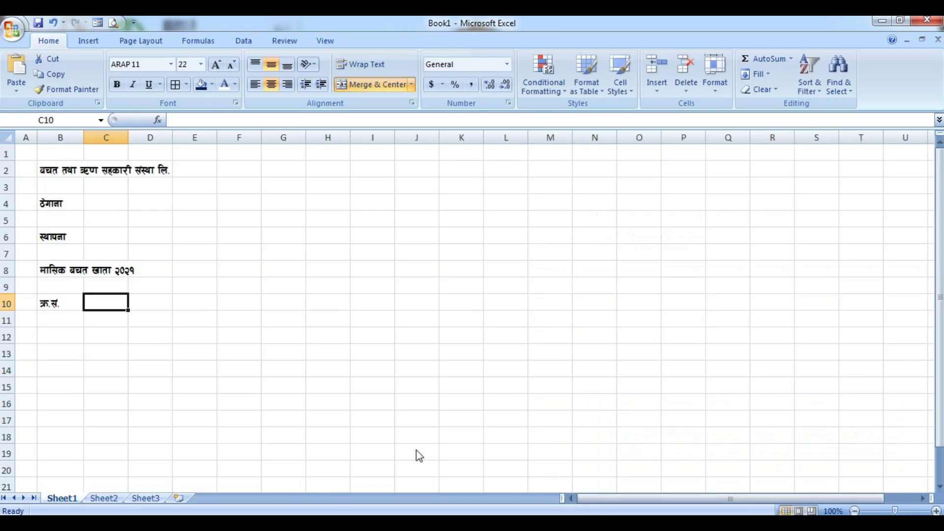
pyautogui.write('Isd')
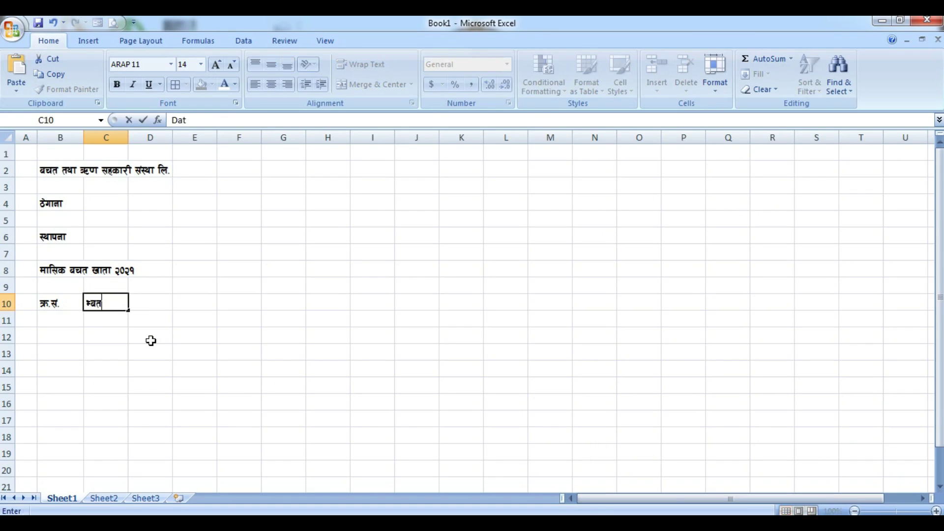
pyautogui.press('BackSpace')
pyautogui.press('BackSpace')
pyautogui.press('BackSpace')
pyautogui.write('Idl')
pyautogui.press('Tab')
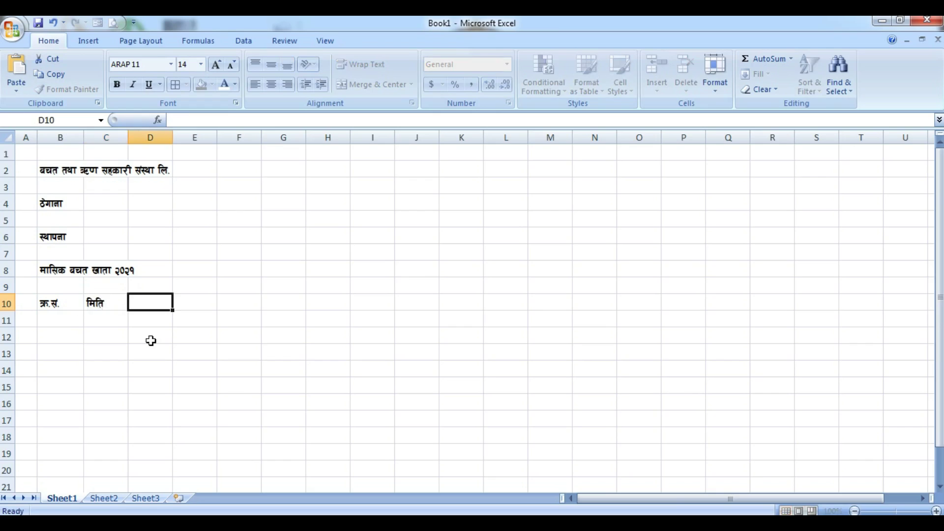
pyautogui.write('d')
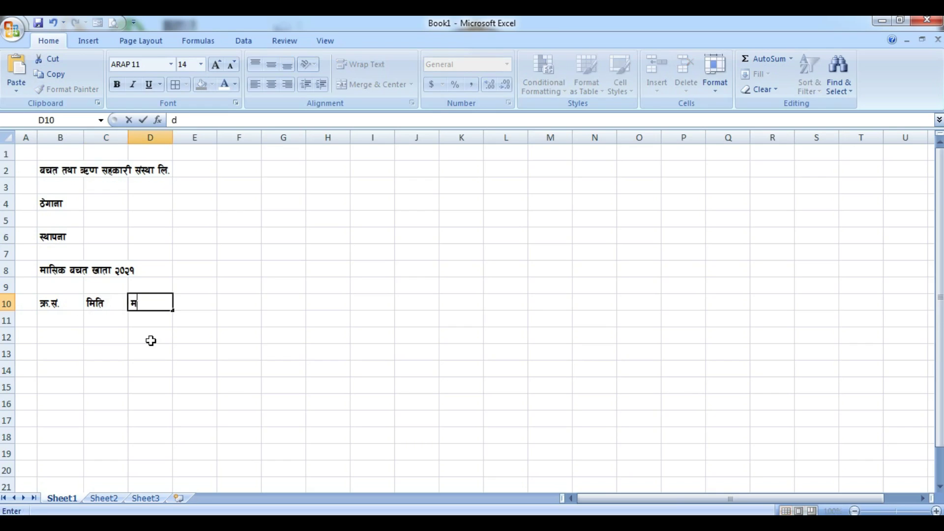
pyautogui.write('lxnf')
pyautogui.press('Tab')
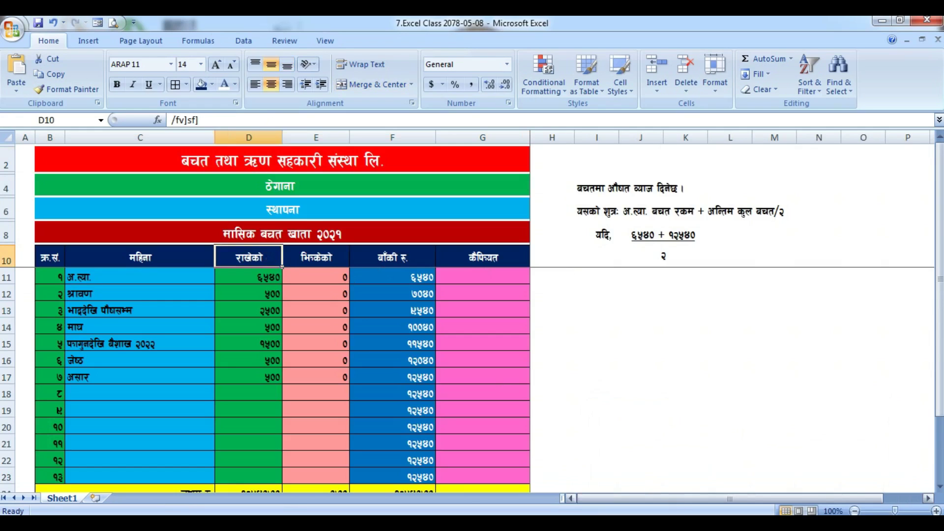
# Enter the राखेको deposited header in E10.
pyautogui.click(824, 459)
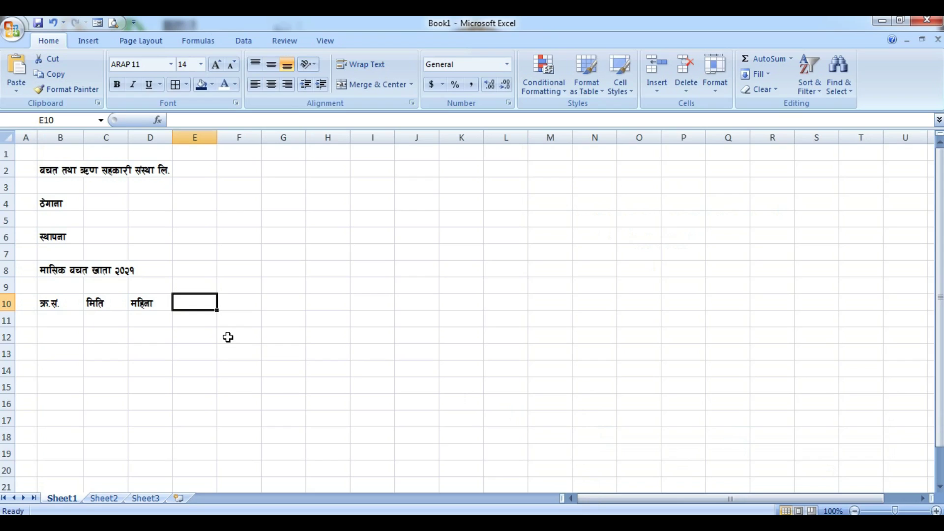
pyautogui.press('alt')
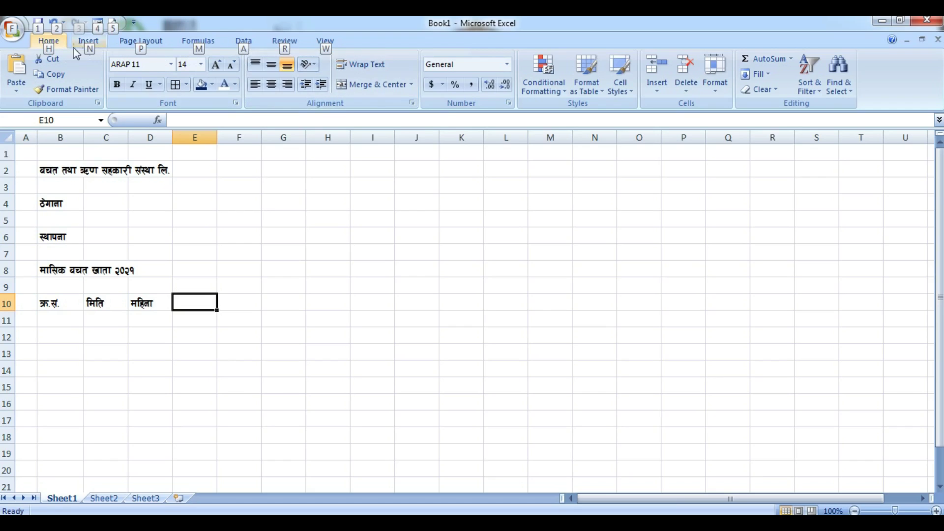
pyautogui.click(203, 304)
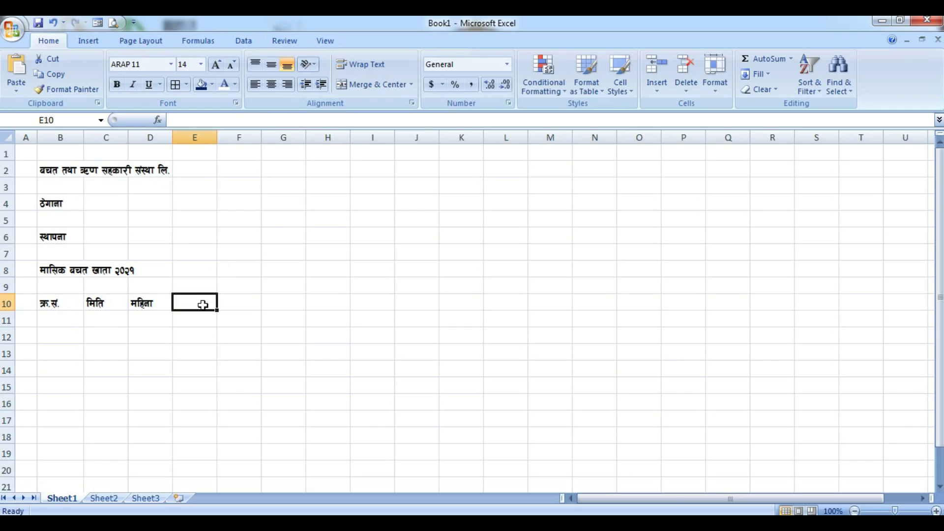
pyautogui.doubleClick(198, 296)
pyautogui.click(194, 332)
pyautogui.doubleClick(195, 305)
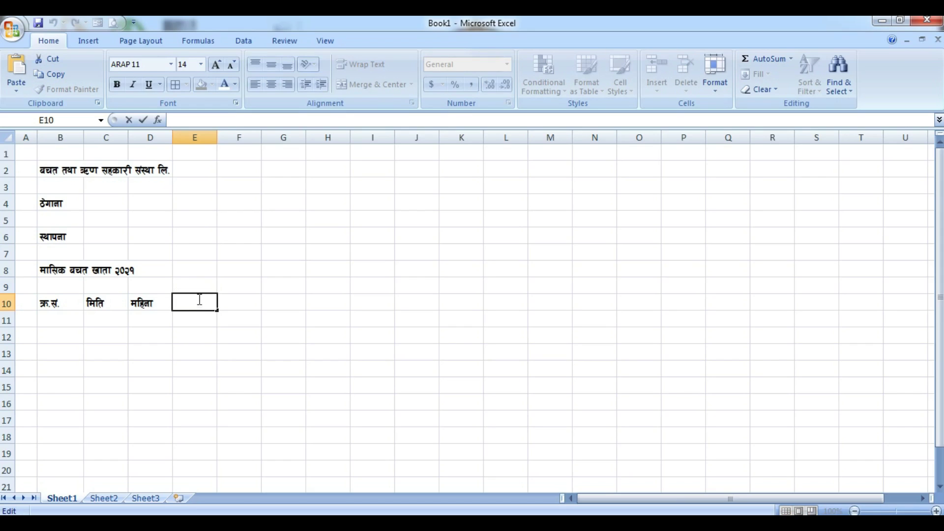
pyautogui.write('/f')
pyautogui.write('v]sf]')
pyautogui.press('Tab')
# Enter भिकेको, बाँकी रु. and कैफियत headers in F10 through H10.
pyautogui.write('le')
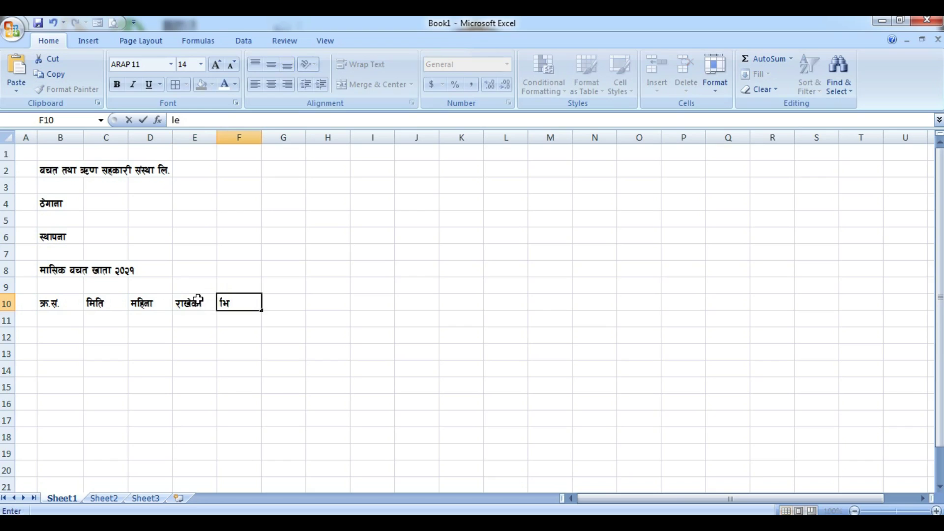
pyautogui.write('ms]sf]')
pyautogui.press('Tab')
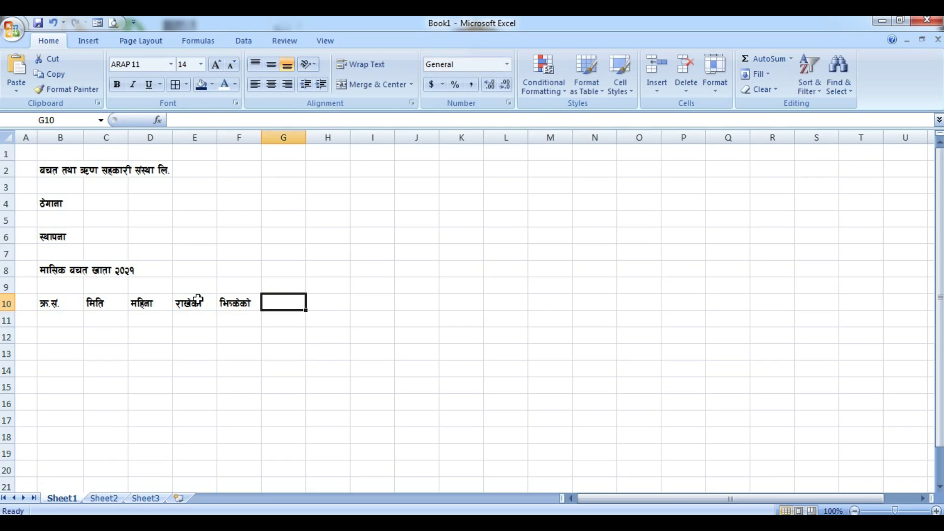
pyautogui.write('ss')
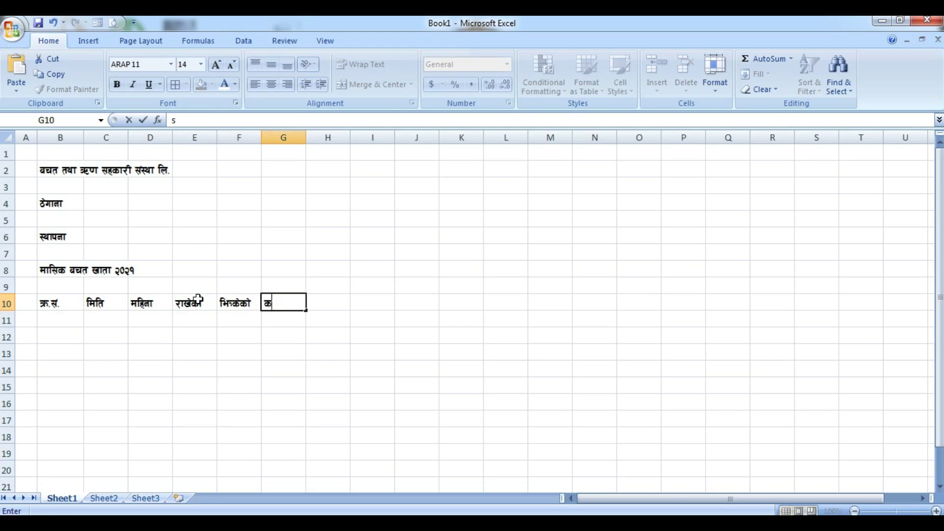
pyautogui.press('BackSpace')
pyautogui.press('BackSpace')
pyautogui.press('BackSpace')
pyautogui.press('Tab')
pyautogui.write('s')
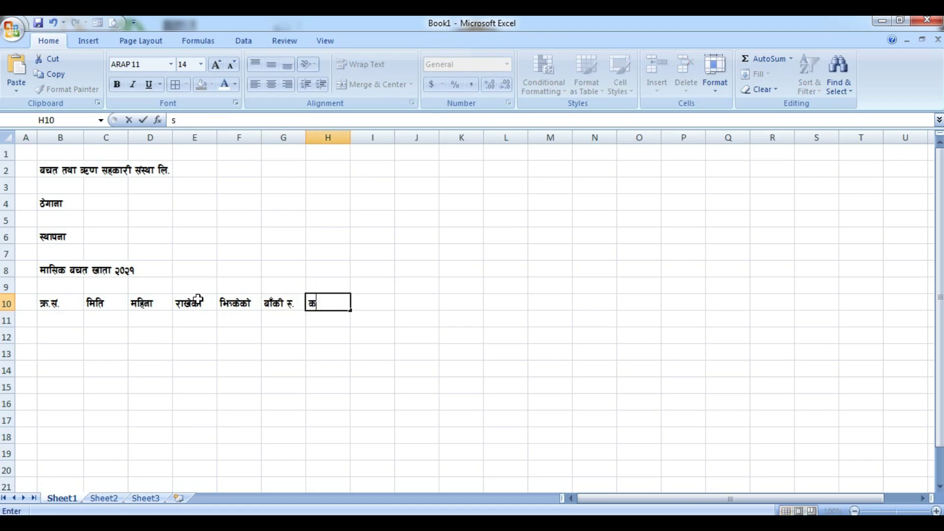
pyautogui.write('}lkmot')
pyautogui.press('Return')
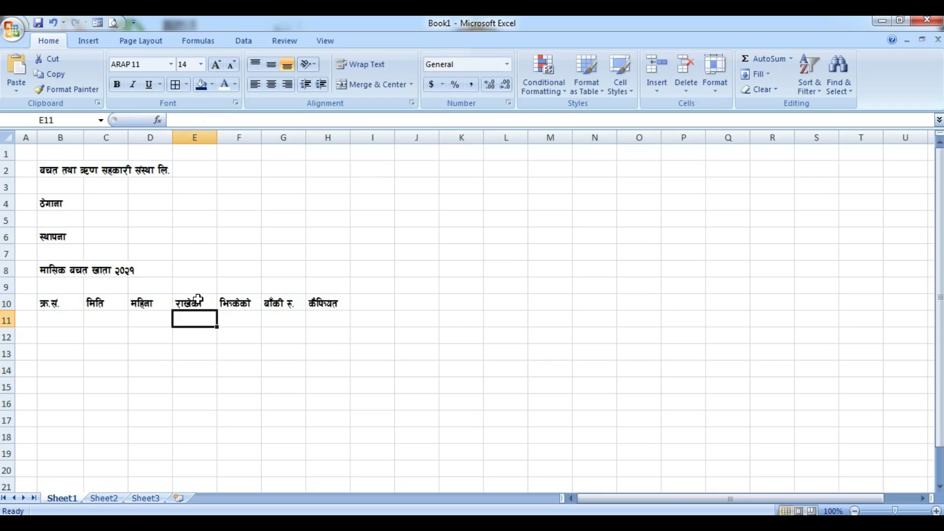
pyautogui.click(308, 303)
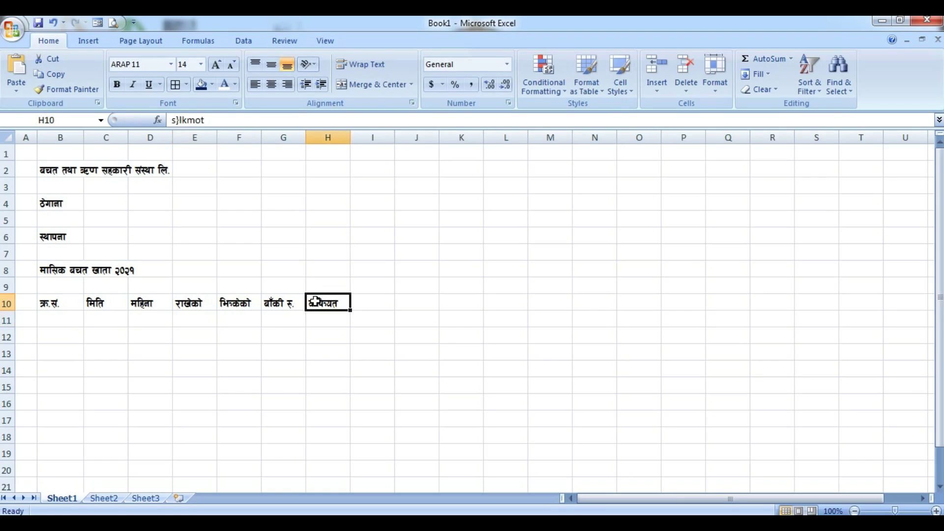
# Enter 1 and 2 in B11:B12 and fill the series down to 13 in B23.
pyautogui.click(70, 323)
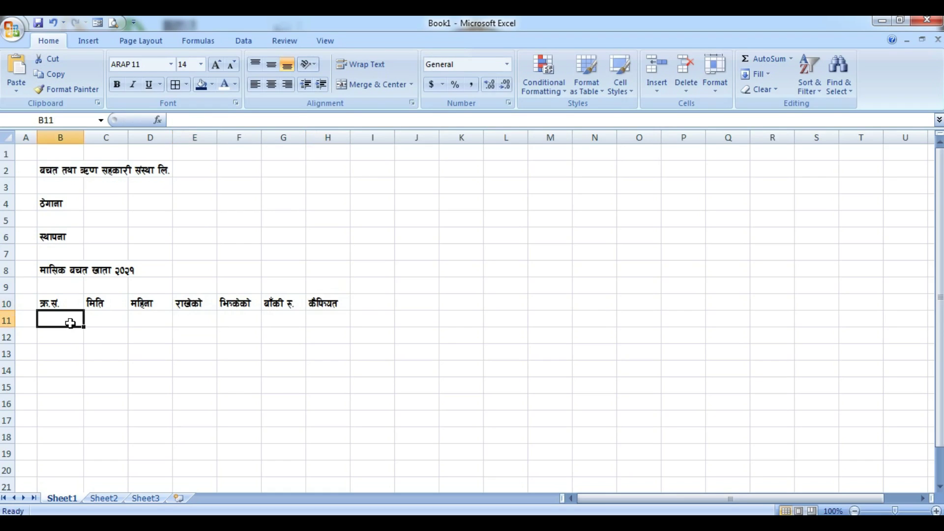
pyautogui.write('1')
pyautogui.press('Return')
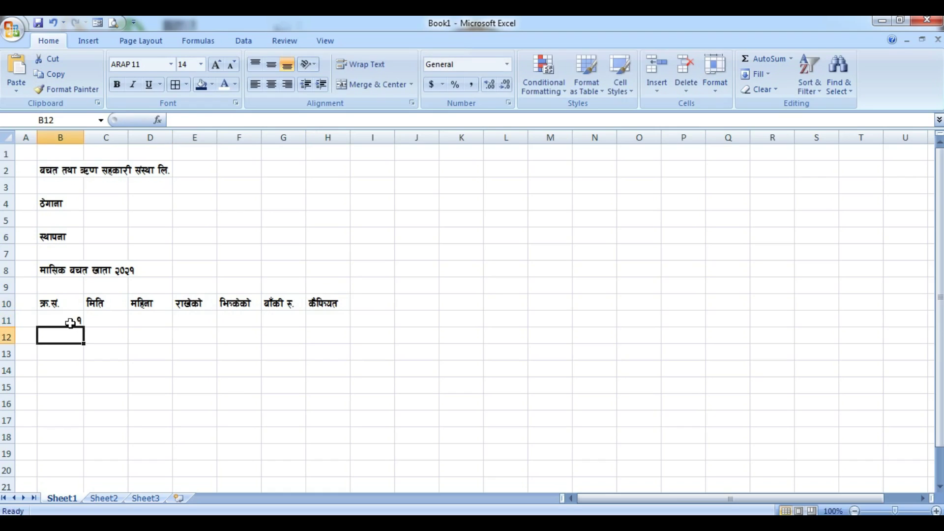
pyautogui.write('2')
pyautogui.press('Return')
pyautogui.moveTo(70, 323)
pyautogui.mouseDown()
pyautogui.moveTo(89, 502)
pyautogui.moveTo(93, 399)
pyautogui.mouseUp()
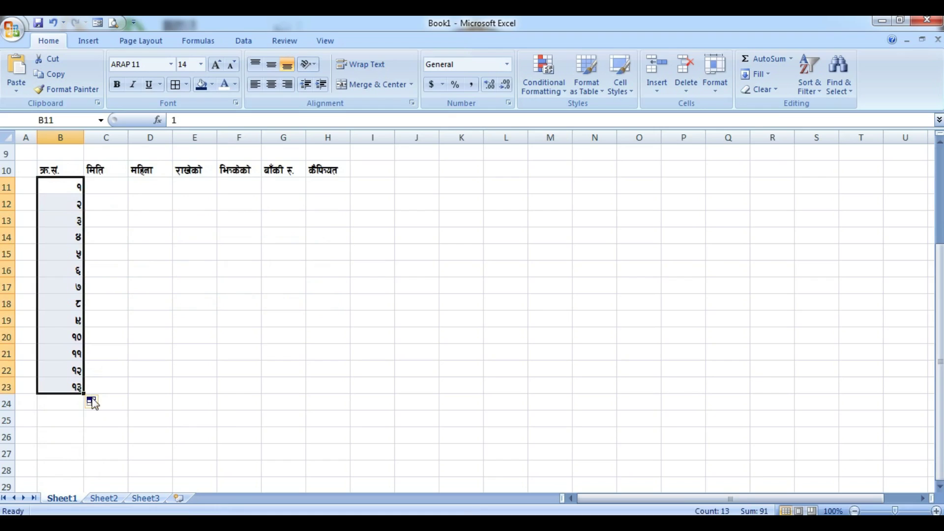
# Check the last serial number in the reference workbook, then return to Book1's C11.
pyautogui.click(704, 470)
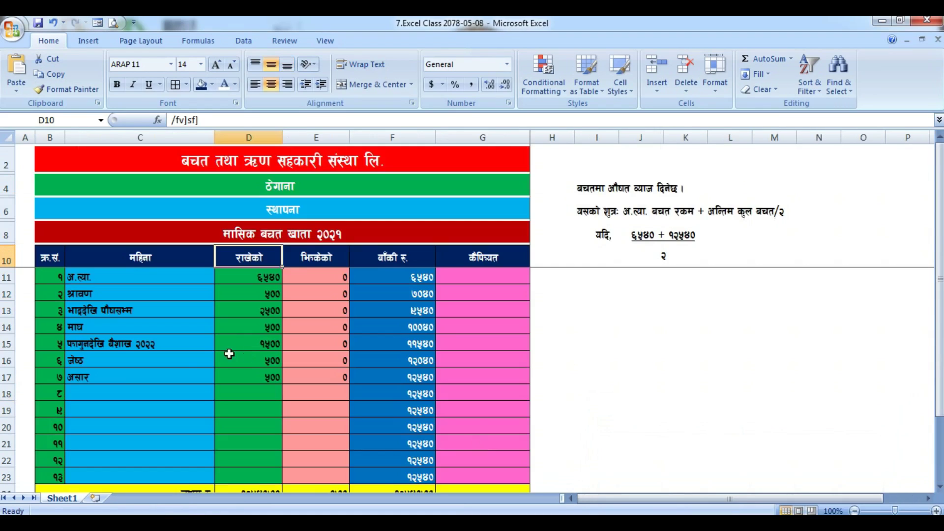
pyautogui.scroll(-2, 116, 375)
pyautogui.click(47, 374)
pyautogui.scroll(1, 159, 373)
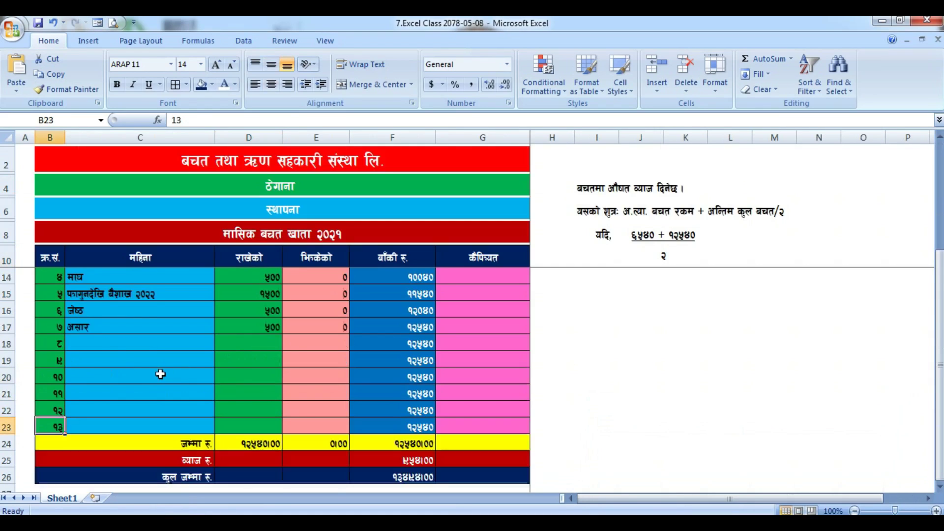
pyautogui.scroll(1, 327, 439)
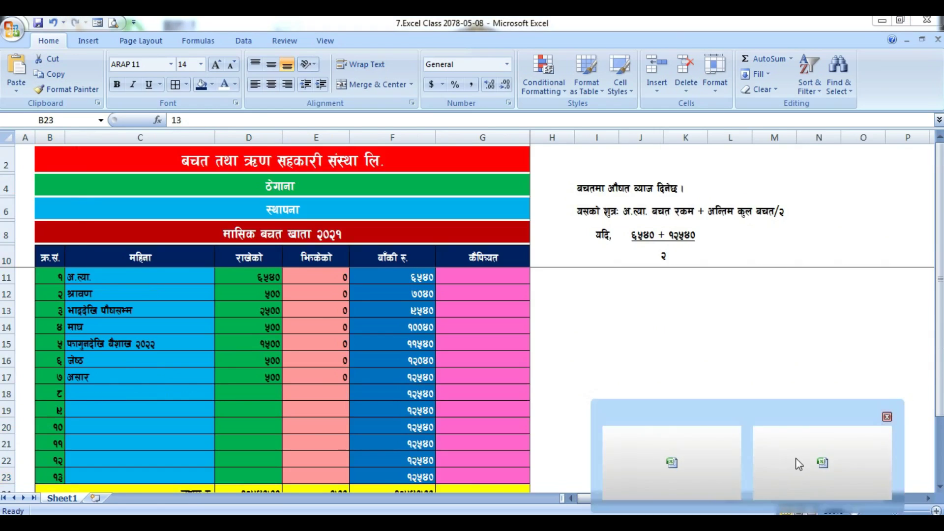
pyautogui.click(796, 462)
pyautogui.click(108, 187)
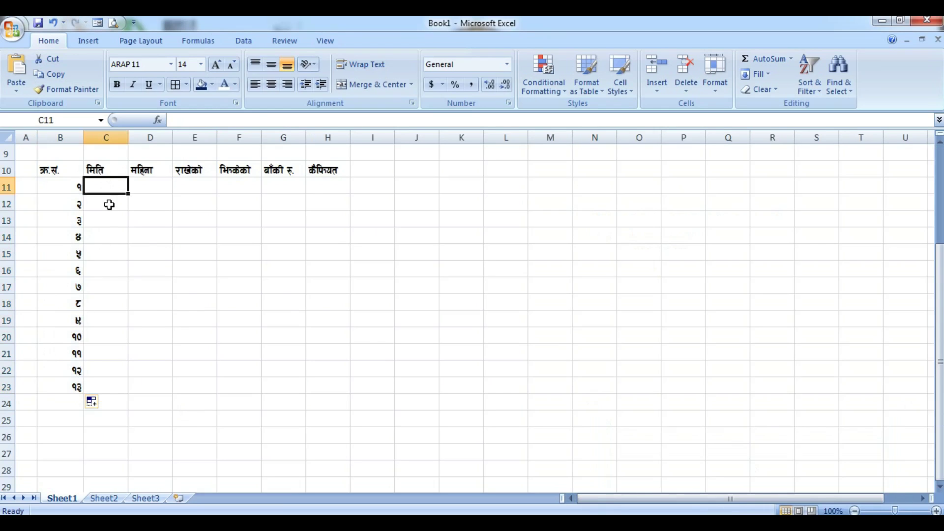
pyautogui.scroll(3, 159, 260)
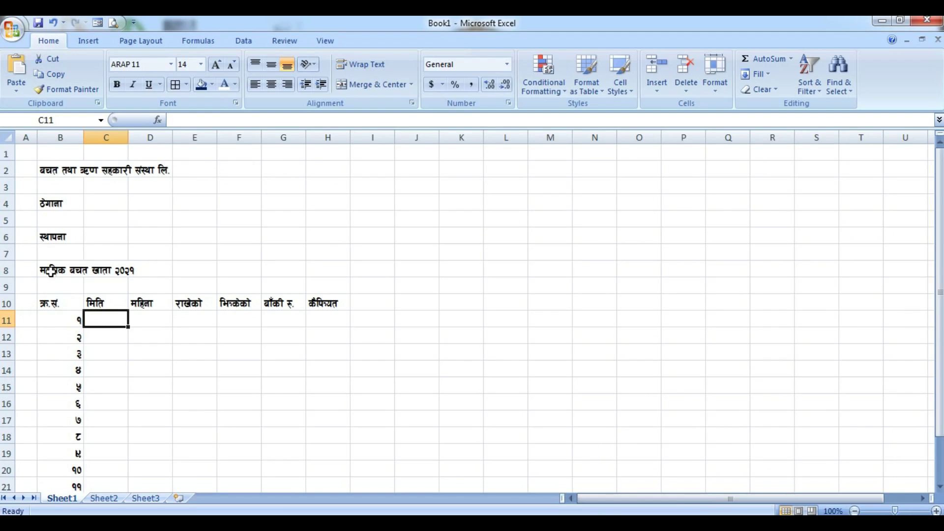
# Shrink the blank spacer rows 1, 3, 5, 7 and 9 to a small height.
pyautogui.click(227, 185)
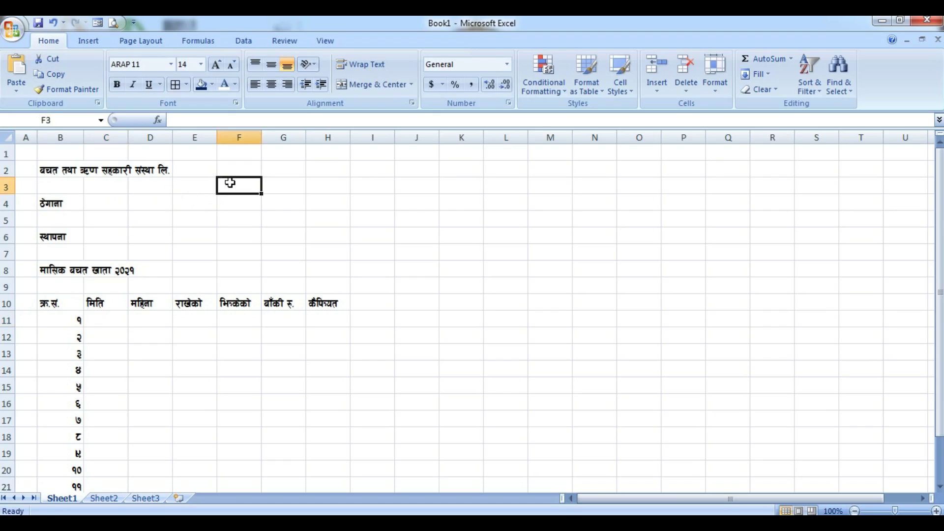
pyautogui.click(60, 186)
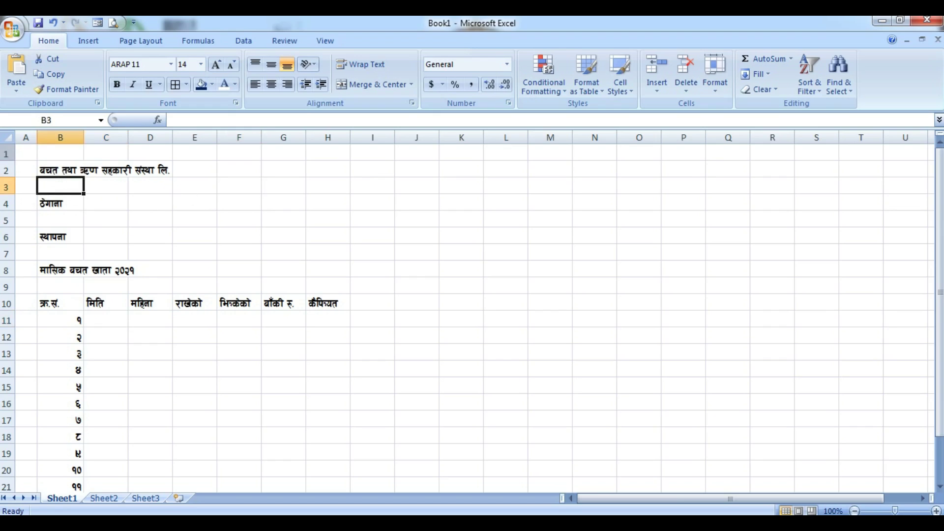
pyautogui.click(7, 154)
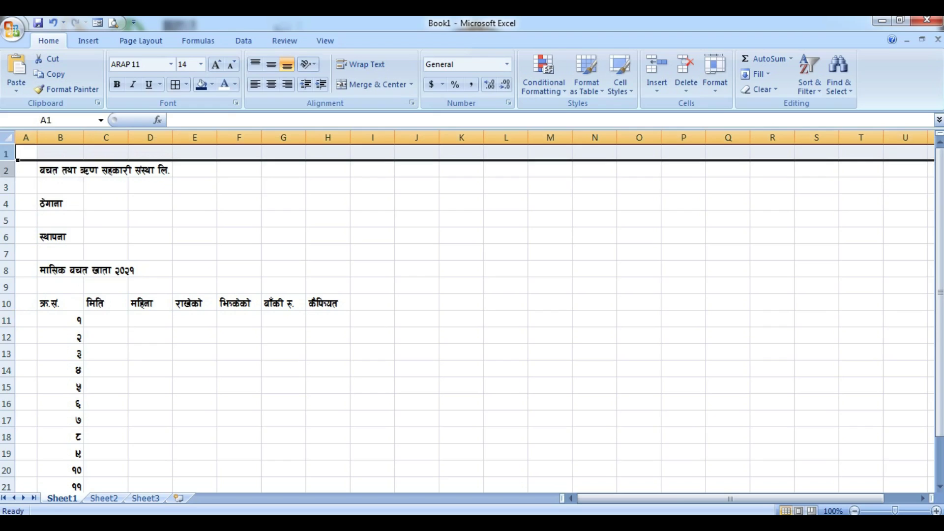
pyautogui.click(7, 187)
pyautogui.keyDown('ctrl'); pyautogui.click(6, 218); pyautogui.keyUp('ctrl')
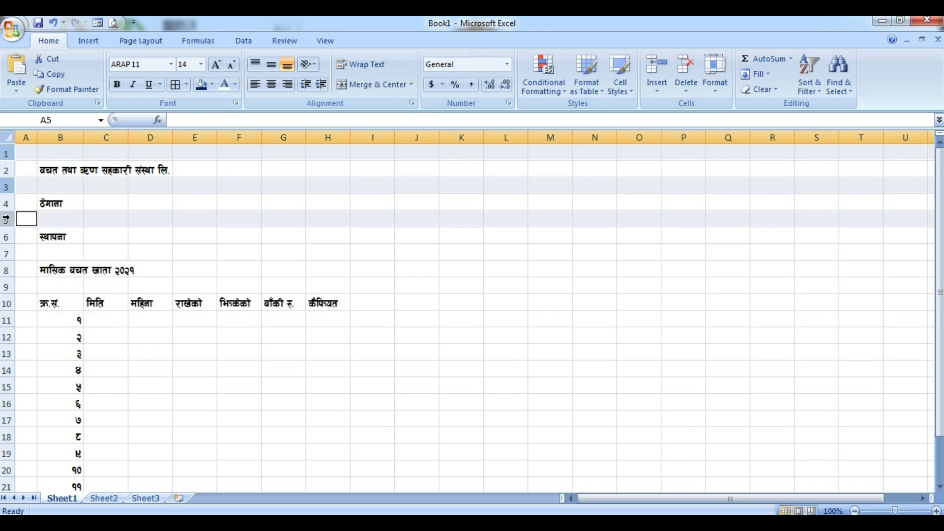
pyautogui.keyDown('ctrl'); pyautogui.click(6, 251); pyautogui.keyUp('ctrl')
pyautogui.keyDown('ctrl'); pyautogui.click(4, 285); pyautogui.keyUp('ctrl')
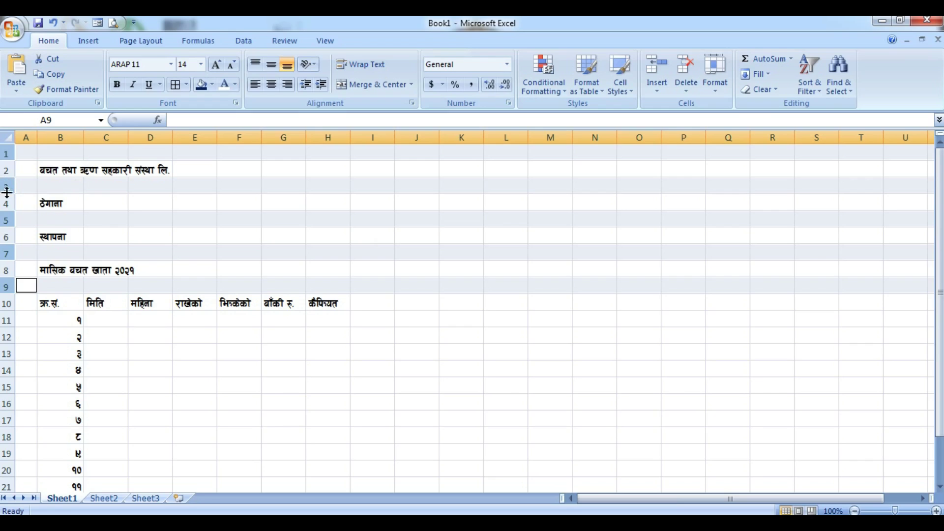
pyautogui.moveTo(7, 192); pyautogui.dragTo(7, 179)
pyautogui.click(299, 332)
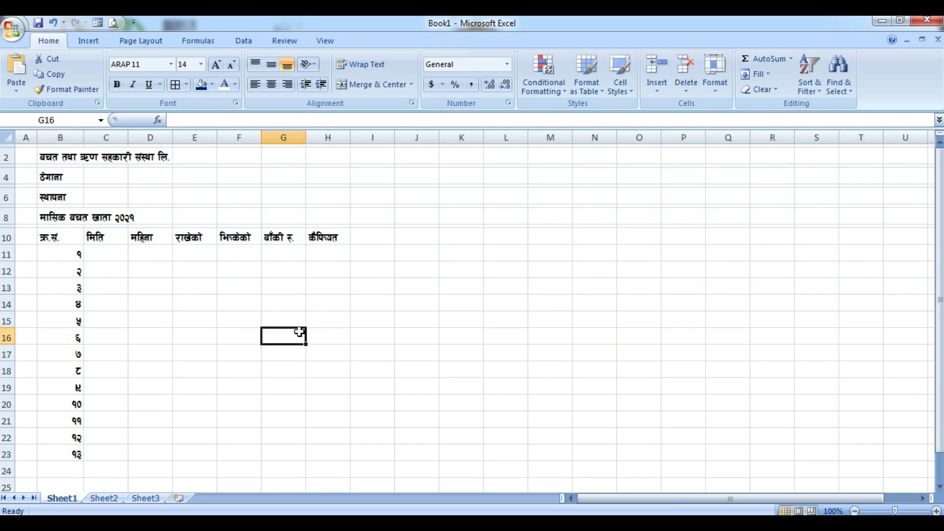
# Apply All Borders to the B10:H23 table, then switch to the reference workbook.
pyautogui.moveTo(56, 237)
pyautogui.mouseDown()
pyautogui.moveTo(275, 320)
pyautogui.moveTo(324, 450)
pyautogui.mouseUp()
pyautogui.click(175, 84)
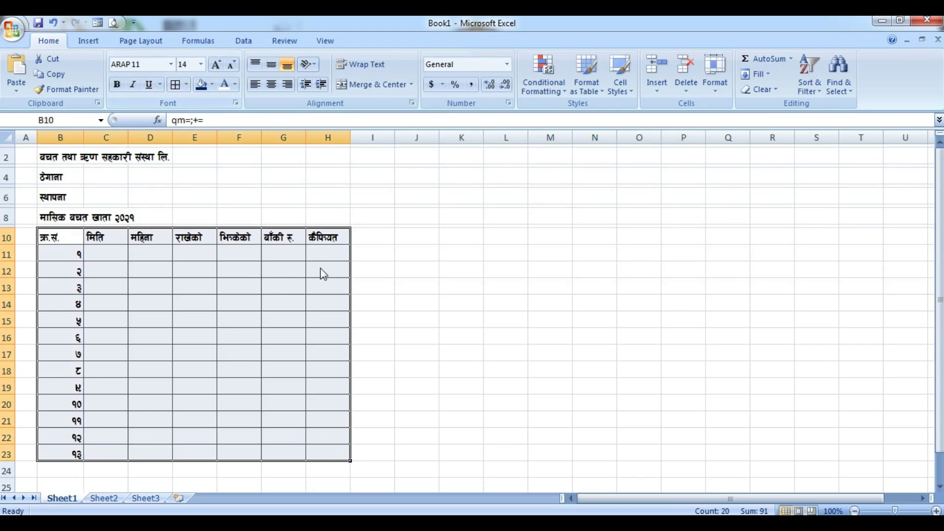
pyautogui.click(410, 338)
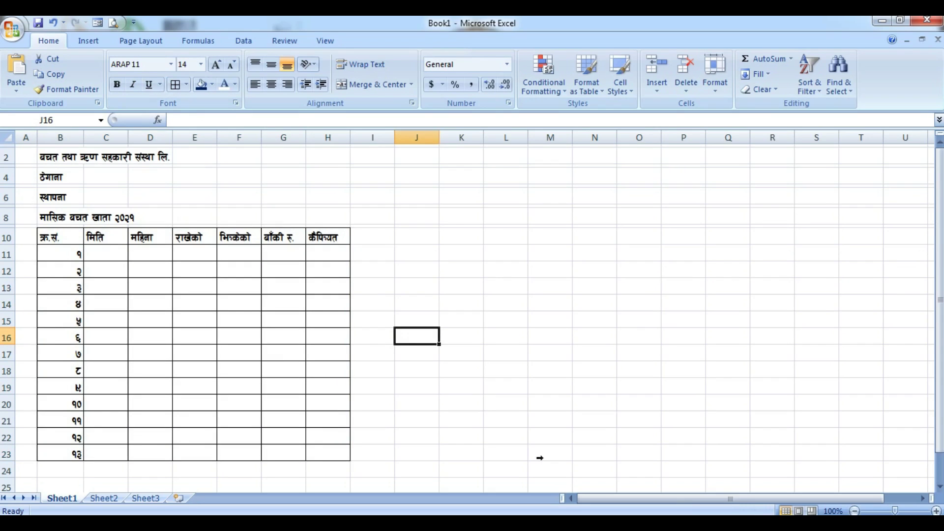
pyautogui.click(703, 473)
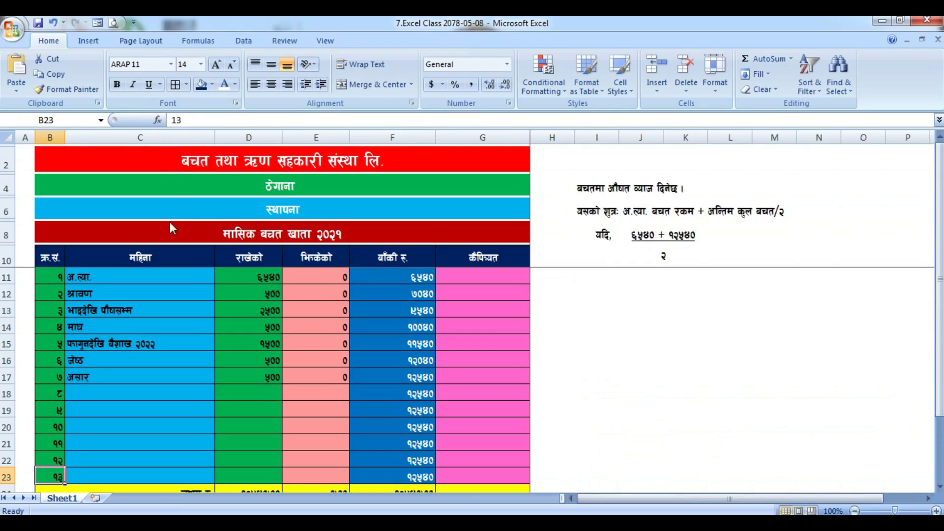
# Merge and centre the organisation title (row 2) and address line (row 4) across B:H.
pyautogui.click(180, 154)
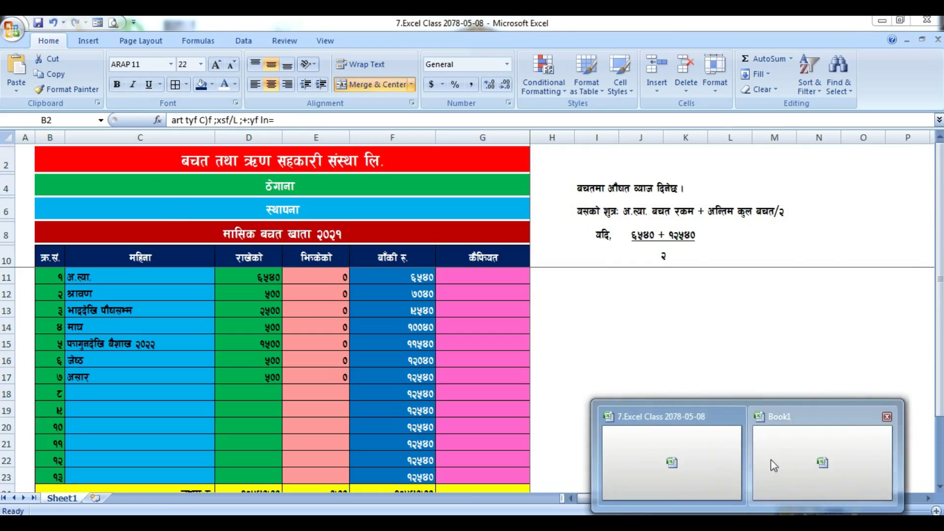
pyautogui.click(774, 465)
pyautogui.moveTo(54, 157); pyautogui.dragTo(319, 158)
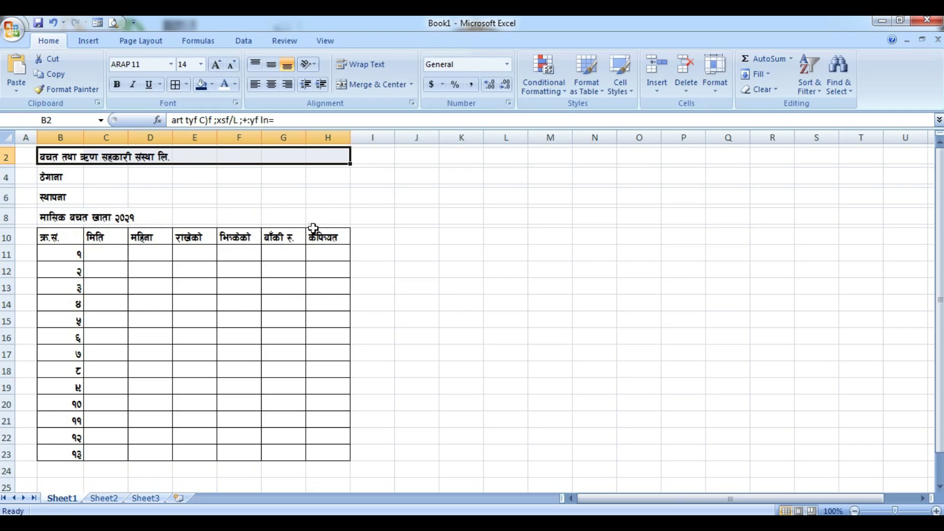
pyautogui.click(376, 86)
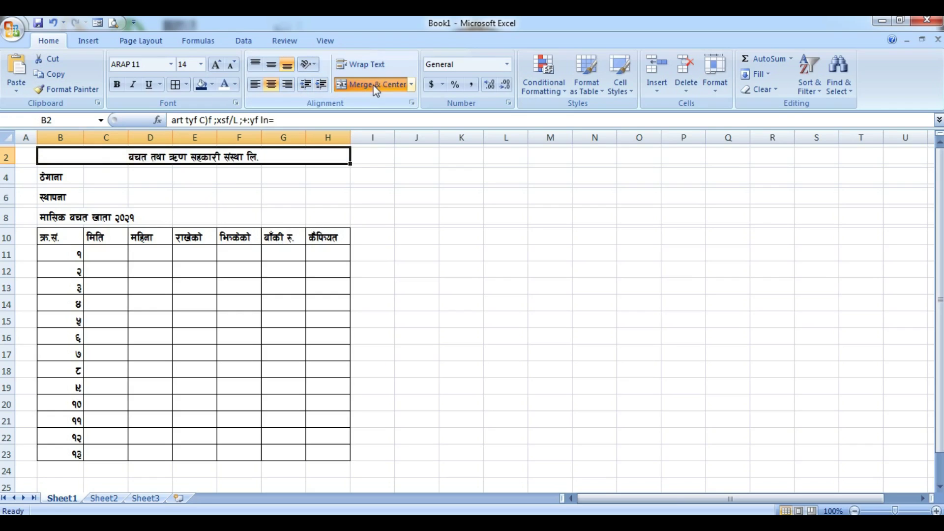
pyautogui.moveTo(59, 177); pyautogui.dragTo(314, 174)
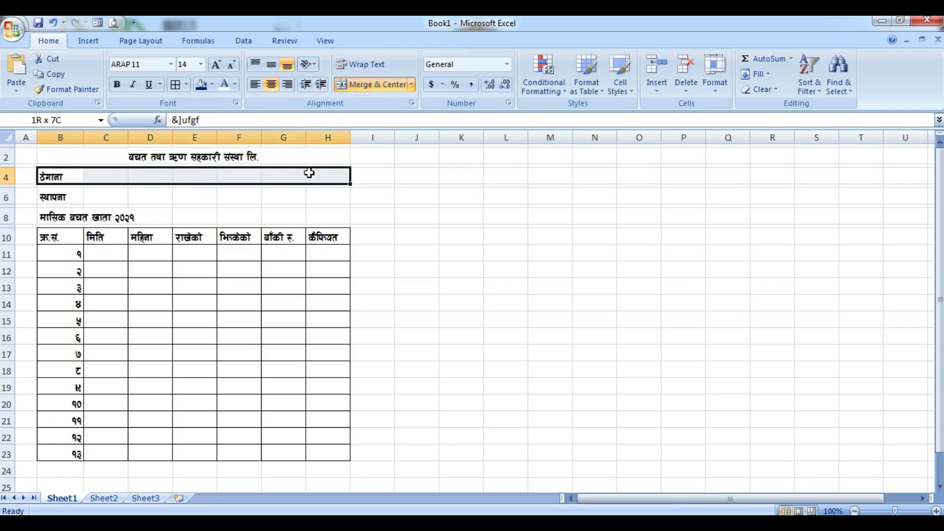
pyautogui.click(376, 85)
# Merge and centre the establishment line (row 6) and monthly account title (row 8) across B:H.
pyautogui.moveTo(67, 198); pyautogui.dragTo(339, 197)
pyautogui.click(364, 84)
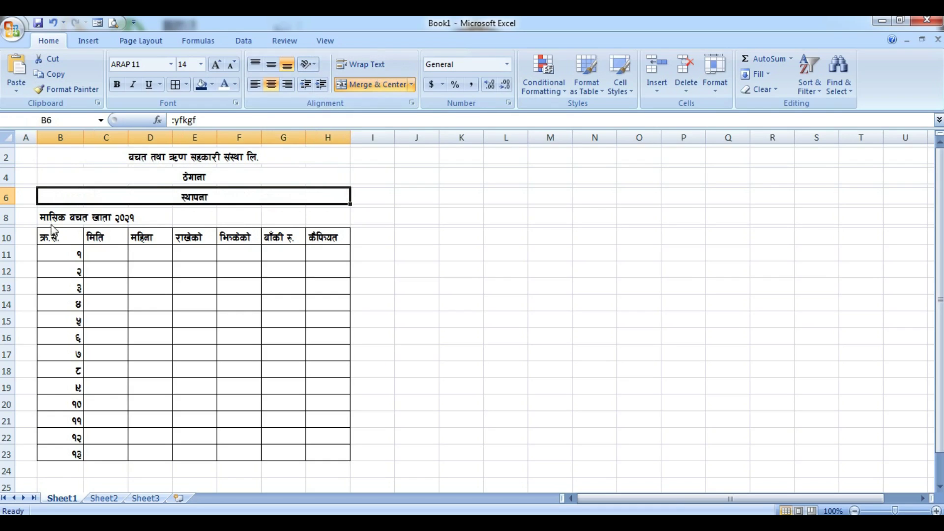
pyautogui.moveTo(52, 217); pyautogui.dragTo(339, 216)
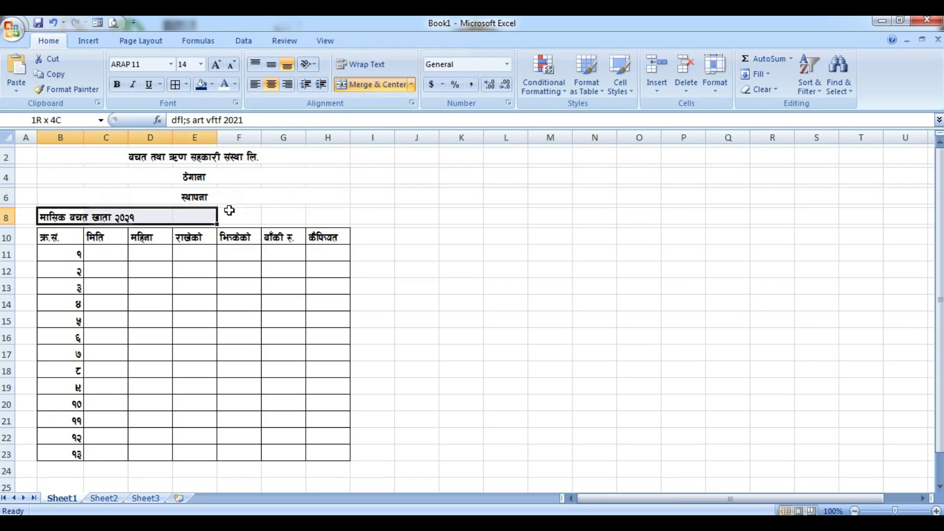
pyautogui.click(375, 85)
pyautogui.click(429, 247)
pyautogui.click(182, 149)
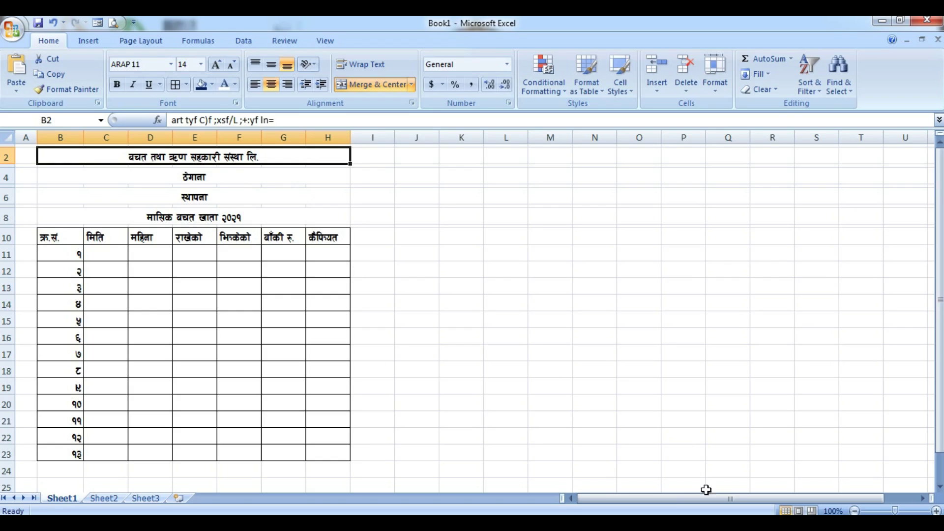
# Compare the centred titles against the reference workbook and return to Book1.
pyautogui.click(705, 522)
pyautogui.click(681, 476)
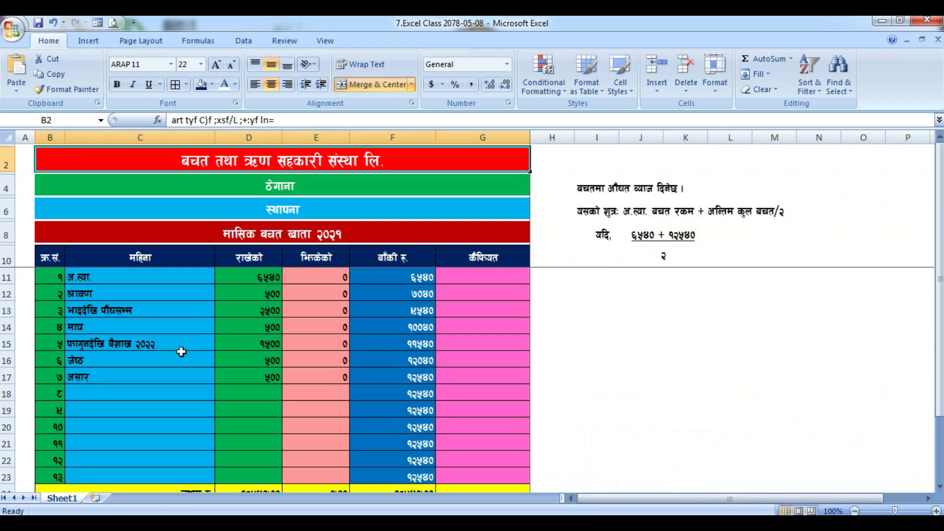
pyautogui.click(157, 388)
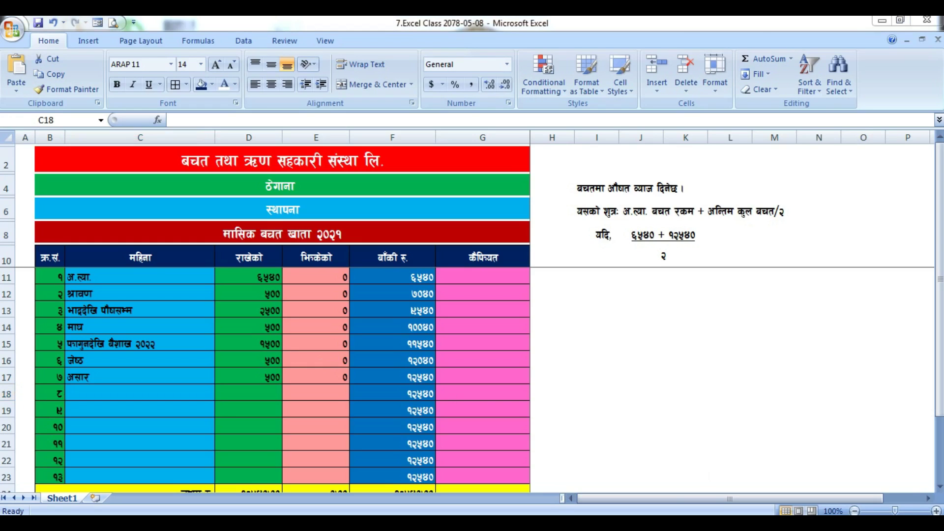
pyautogui.click(821, 447)
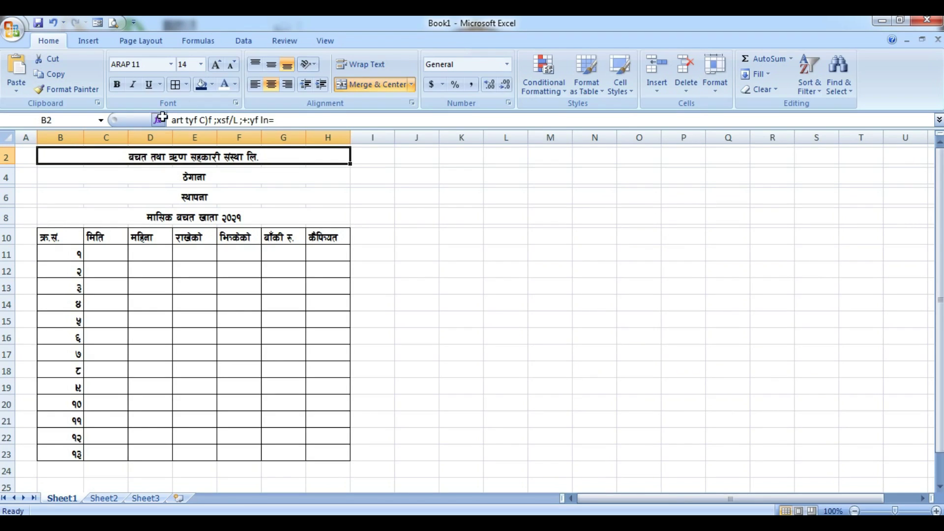
# Fill the organisation title row with a pale custom yellow.
pyautogui.click(213, 84)
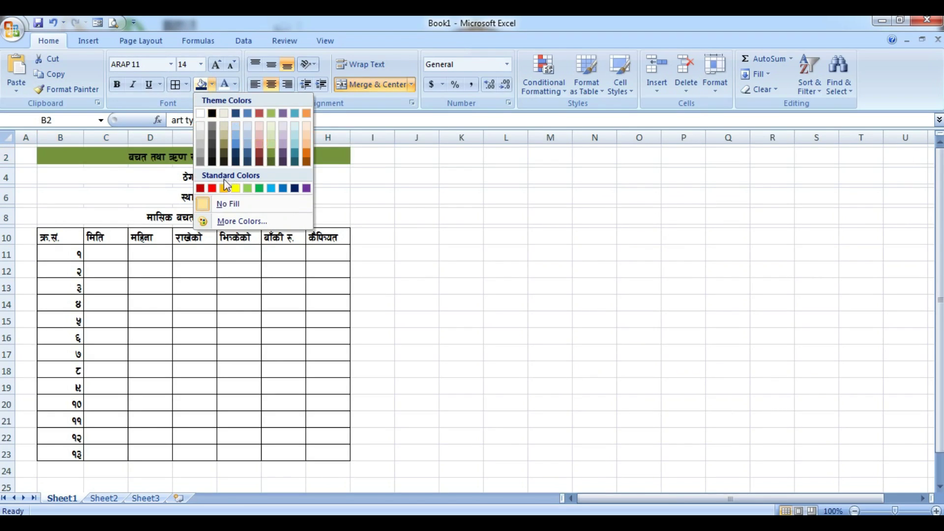
pyautogui.click(235, 221)
pyautogui.click(381, 271)
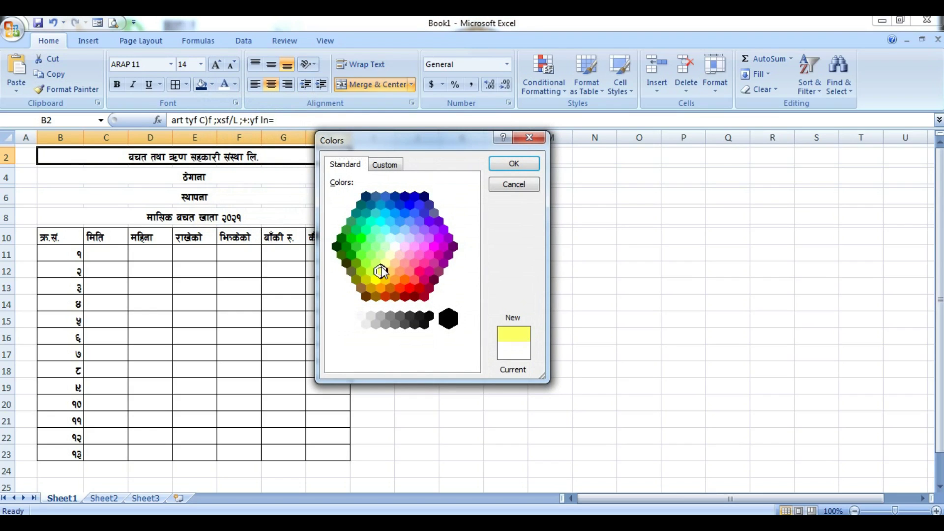
pyautogui.click(384, 263)
pyautogui.click(532, 163)
pyautogui.click(443, 317)
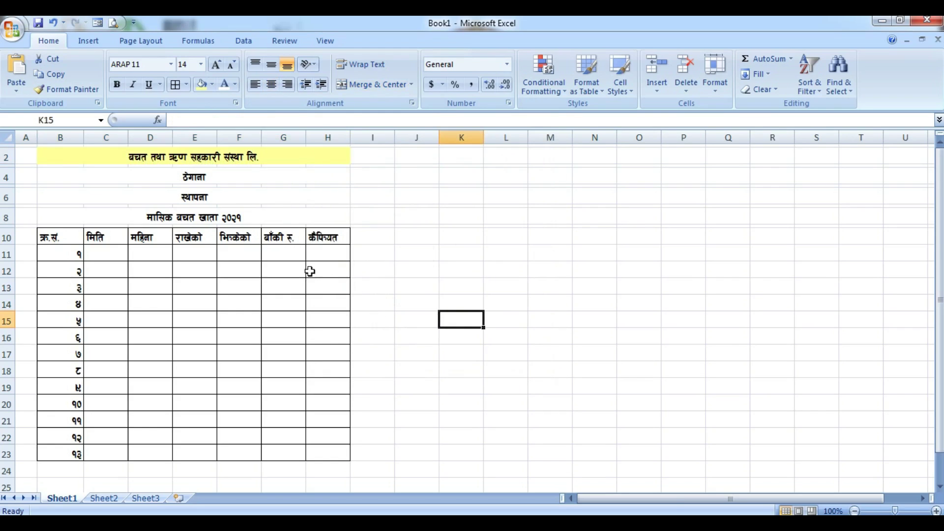
# Fill the address line row pink.
pyautogui.click(195, 177)
pyautogui.click(506, 164)
pyautogui.click(505, 301)
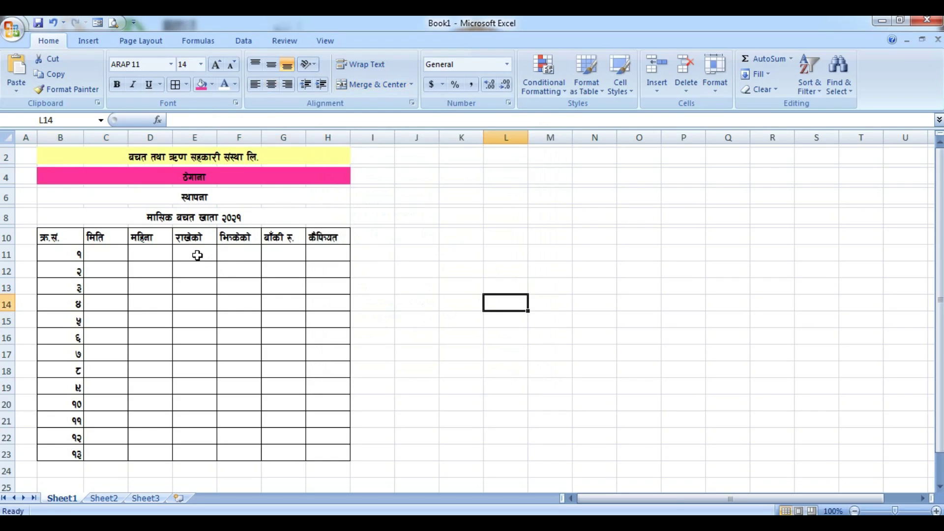
pyautogui.click(181, 196)
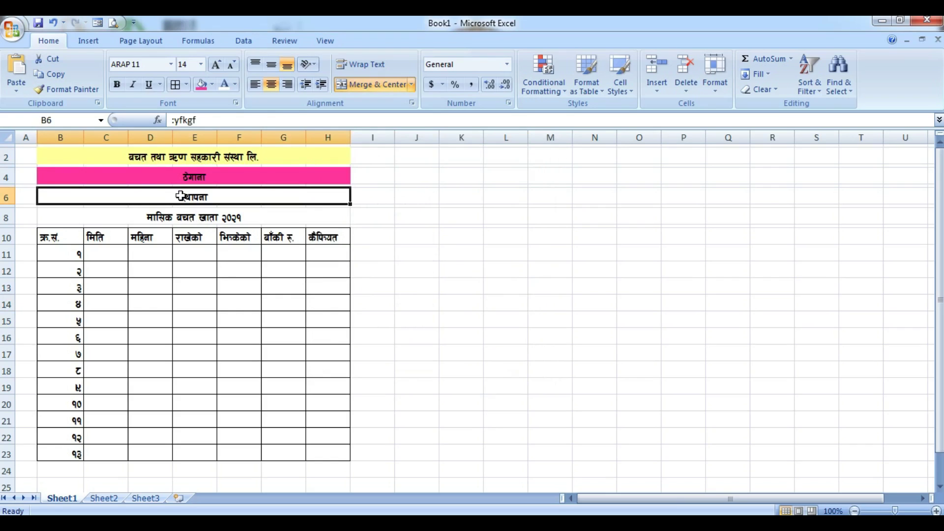
pyautogui.click(175, 208)
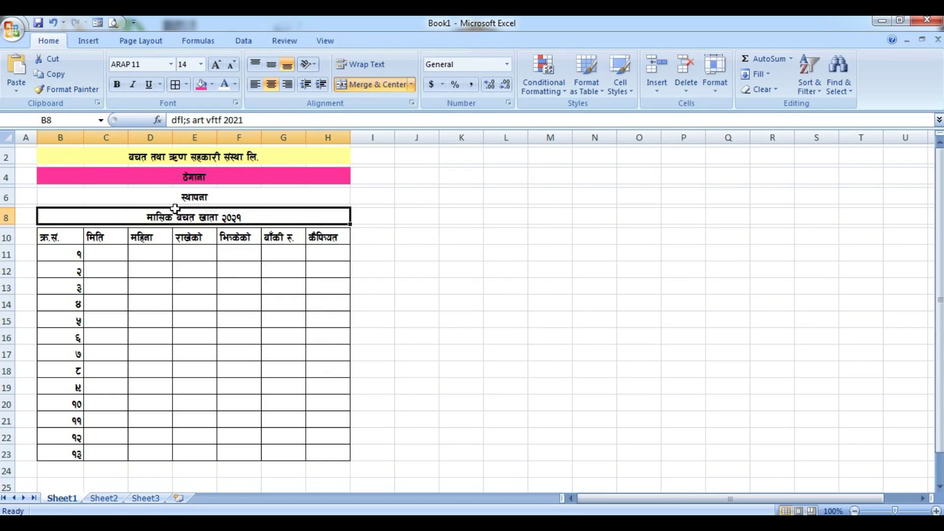
# Fill the column-heading row B10:H10 with dark blue.
pyautogui.click(194, 321)
pyautogui.moveTo(57, 237); pyautogui.dragTo(316, 229)
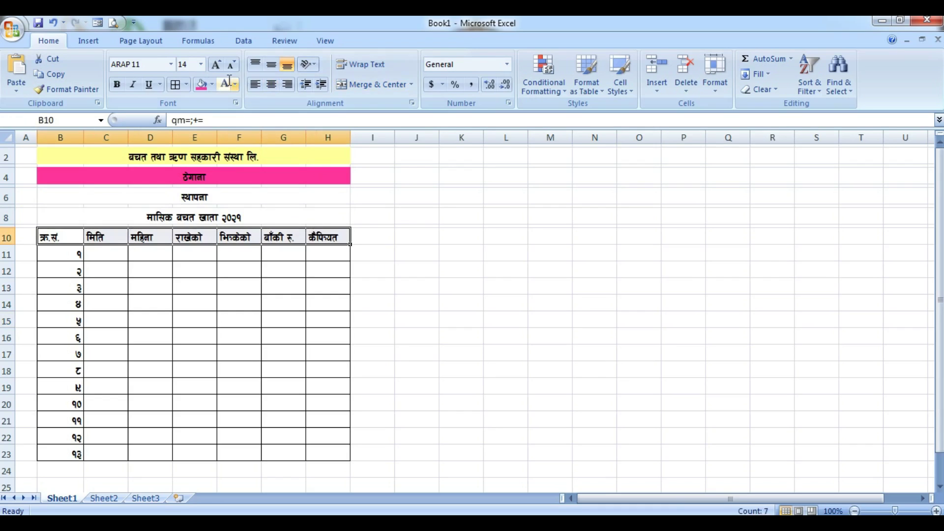
pyautogui.click(202, 84)
pyautogui.click(213, 84)
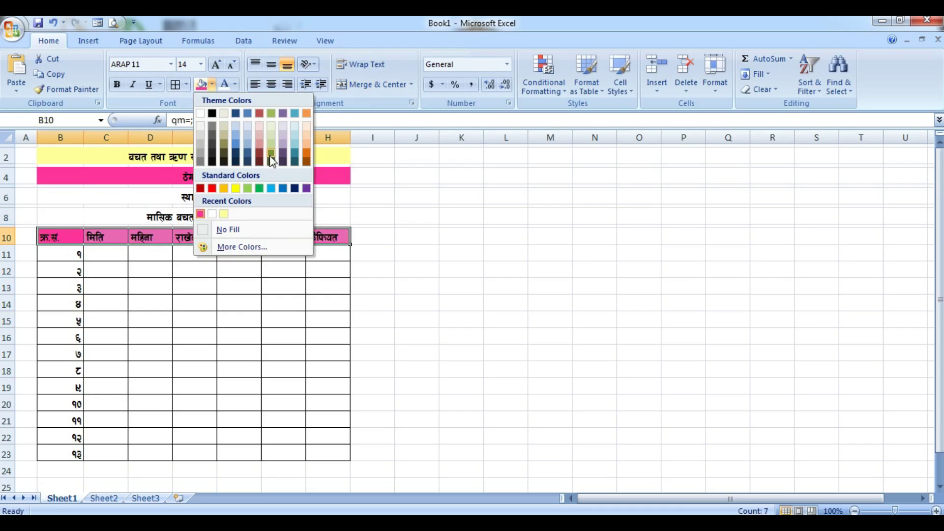
pyautogui.click(294, 192)
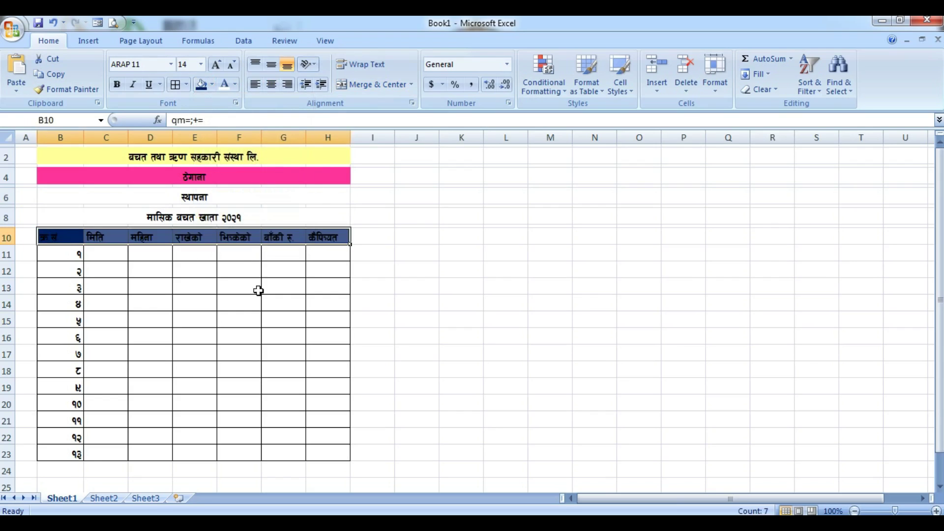
pyautogui.click(257, 290)
pyautogui.moveTo(64, 238); pyautogui.dragTo(324, 238)
# Make the B10:H10 heading labels white.
pyautogui.click(236, 85)
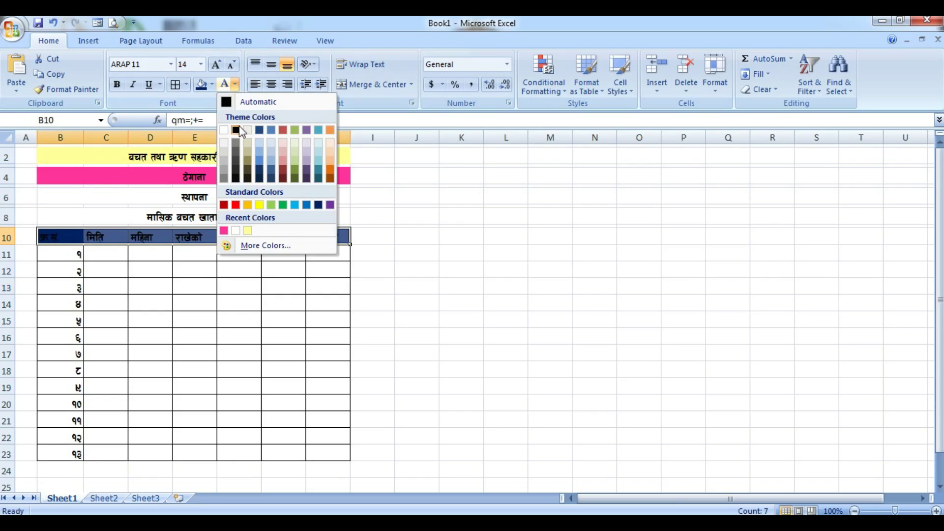
pyautogui.click(232, 132)
pyautogui.click(226, 290)
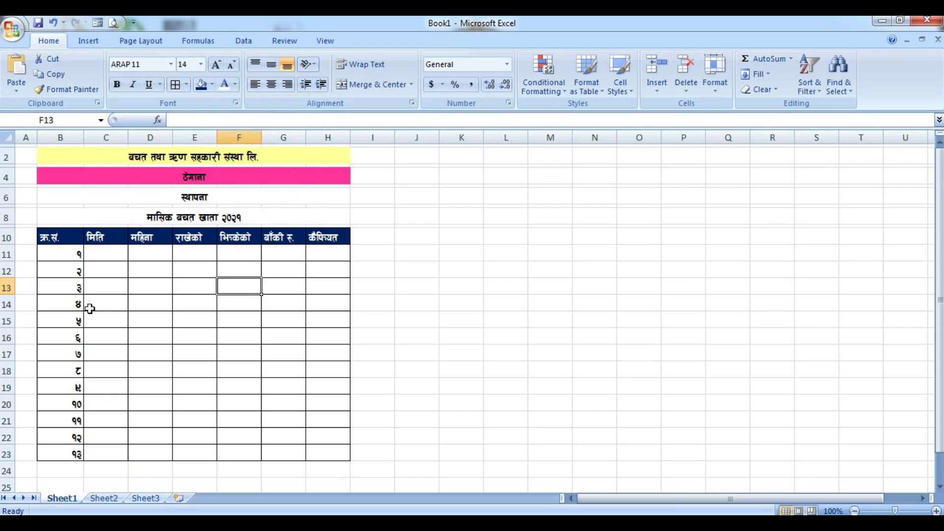
# Narrow serial-number column B and widen the month, deposit, balance and remarks columns.
pyautogui.moveTo(85, 138)
pyautogui.mouseDown()
pyautogui.moveTo(68, 140)
pyautogui.moveTo(259, 138)
pyautogui.mouseUp()
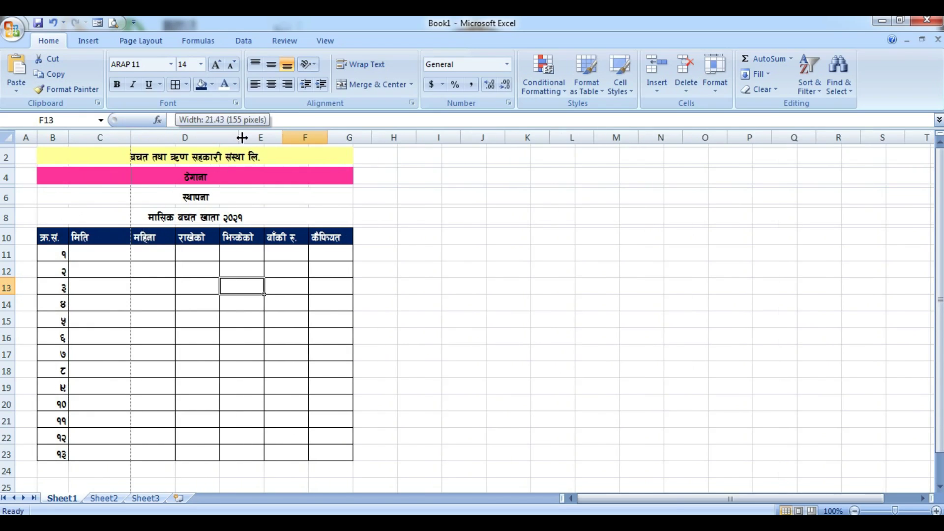
pyautogui.click(201, 254)
pyautogui.click(201, 268)
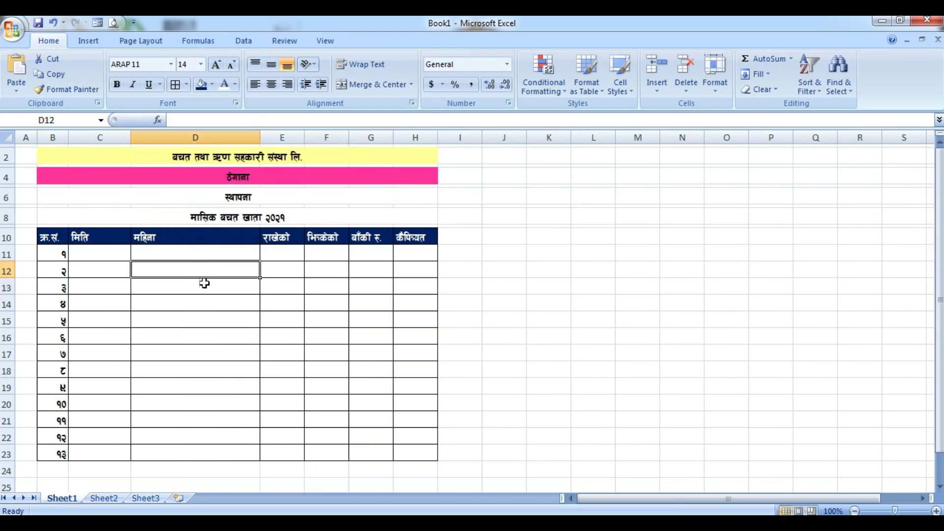
pyautogui.click(201, 285)
pyautogui.moveTo(260, 137); pyautogui.dragTo(340, 138)
pyautogui.click(385, 288)
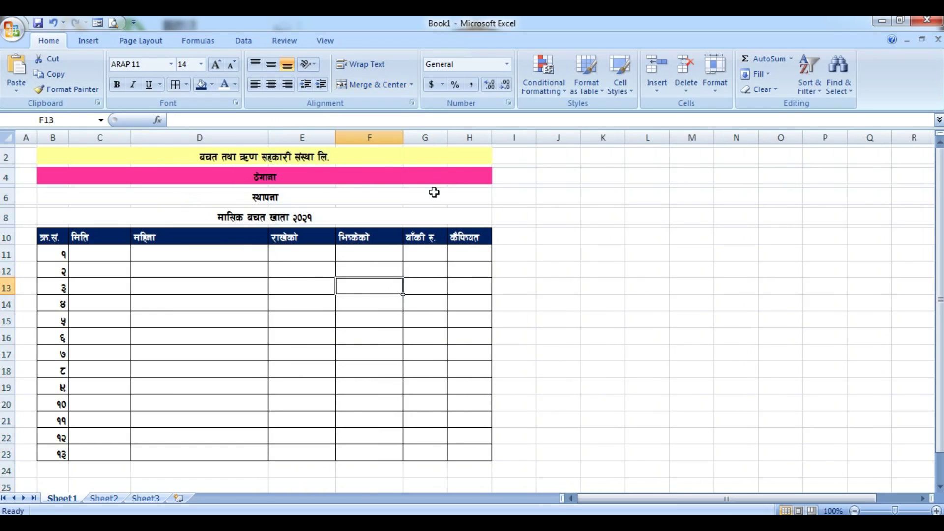
pyautogui.click(306, 260)
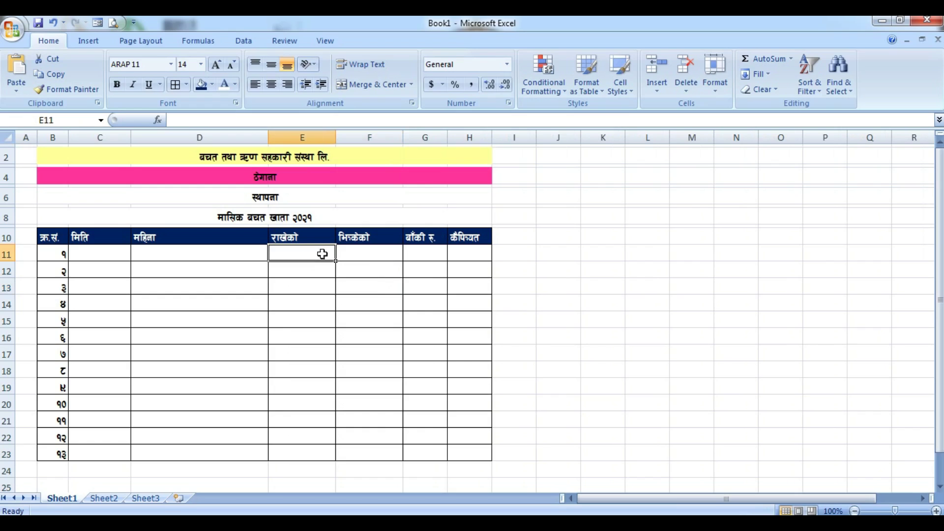
pyautogui.click(355, 253)
pyautogui.moveTo(448, 137); pyautogui.dragTo(594, 131)
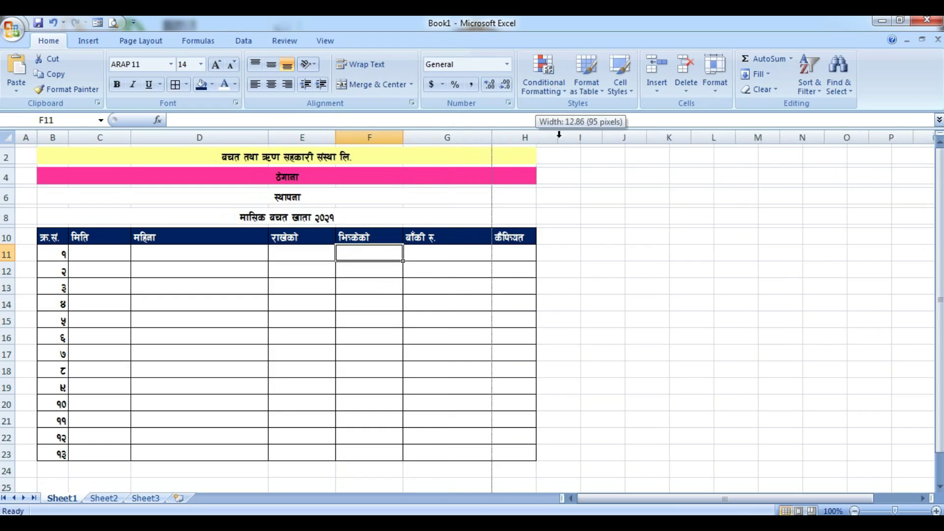
pyautogui.click(625, 301)
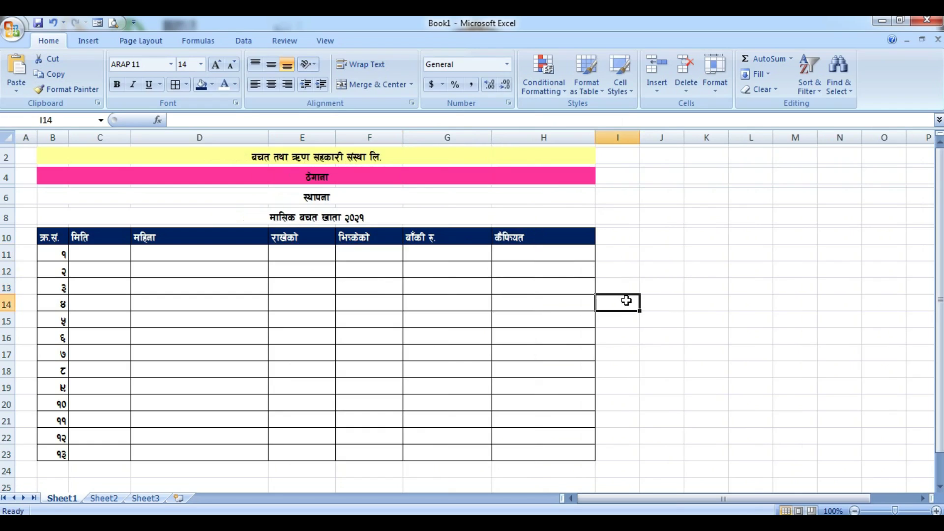
# Centre the row 10 heading labels horizontally and make the row taller.
pyautogui.click(122, 237)
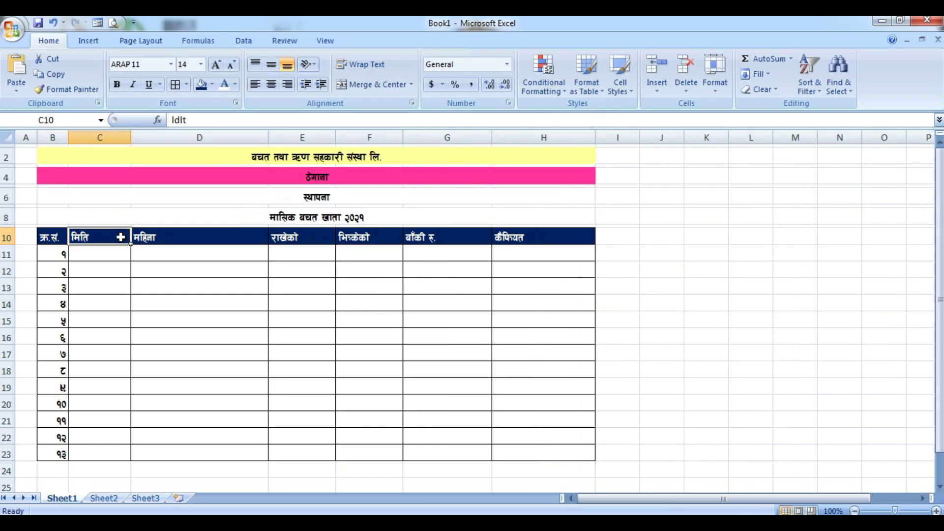
pyautogui.click(206, 237)
pyautogui.click(296, 239)
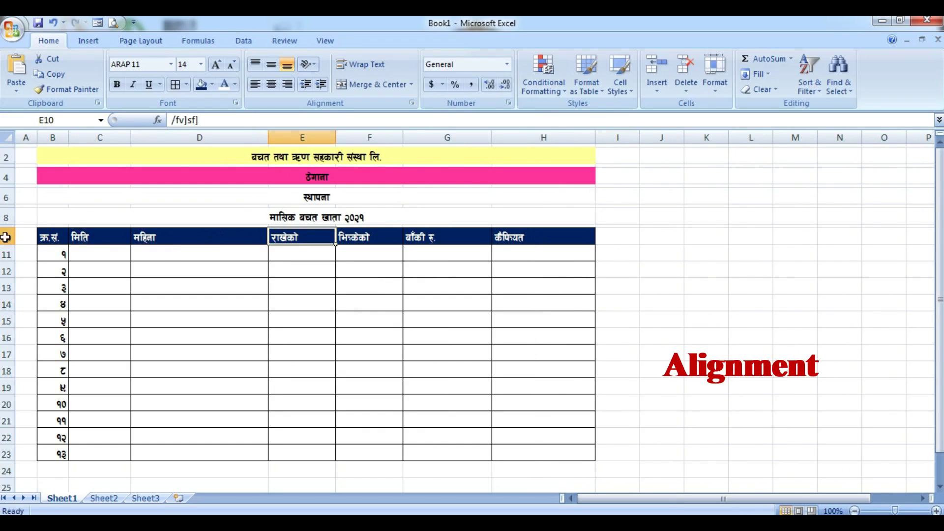
pyautogui.click(6, 238)
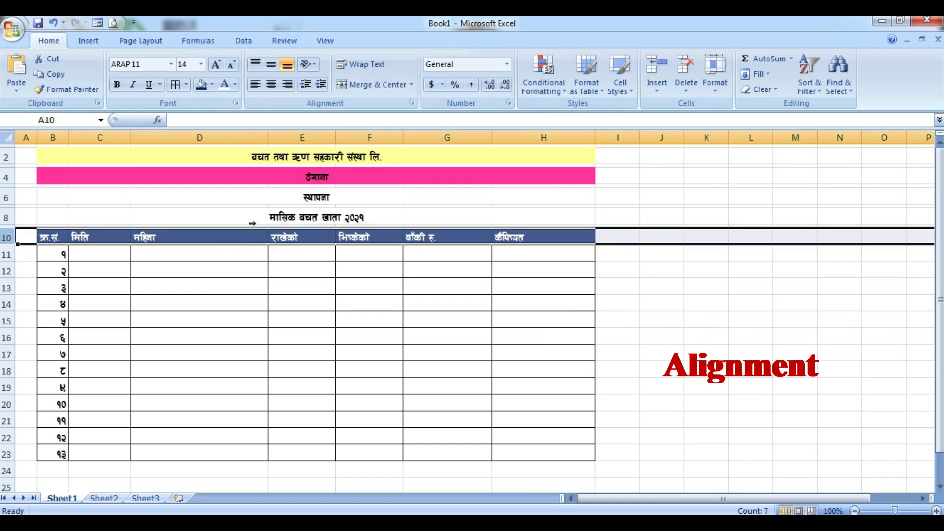
pyautogui.click(272, 84)
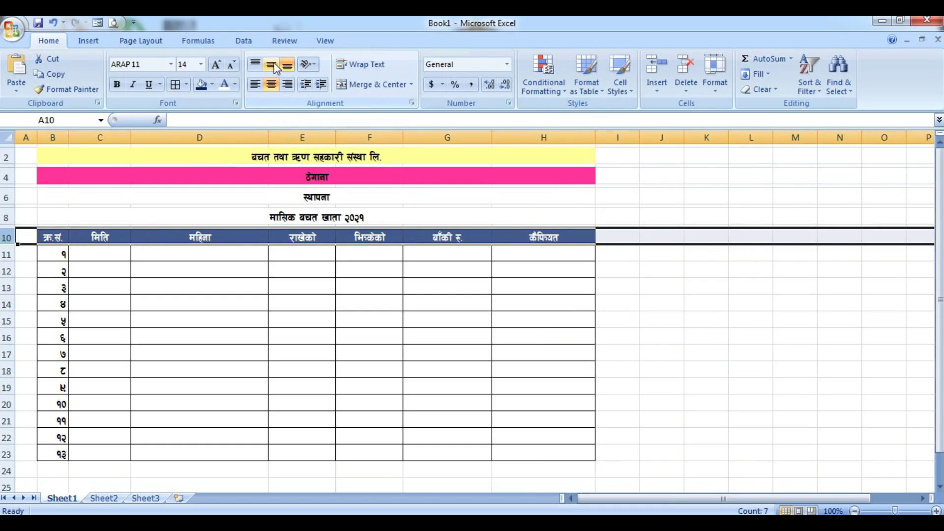
pyautogui.moveTo(7, 244)
pyautogui.mouseDown()
pyautogui.moveTo(7, 274)
pyautogui.moveTo(497, 270)
pyautogui.mouseUp()
pyautogui.click(266, 251)
# Set the row 10 heading labels to middle vertical alignment.
pyautogui.click(252, 240)
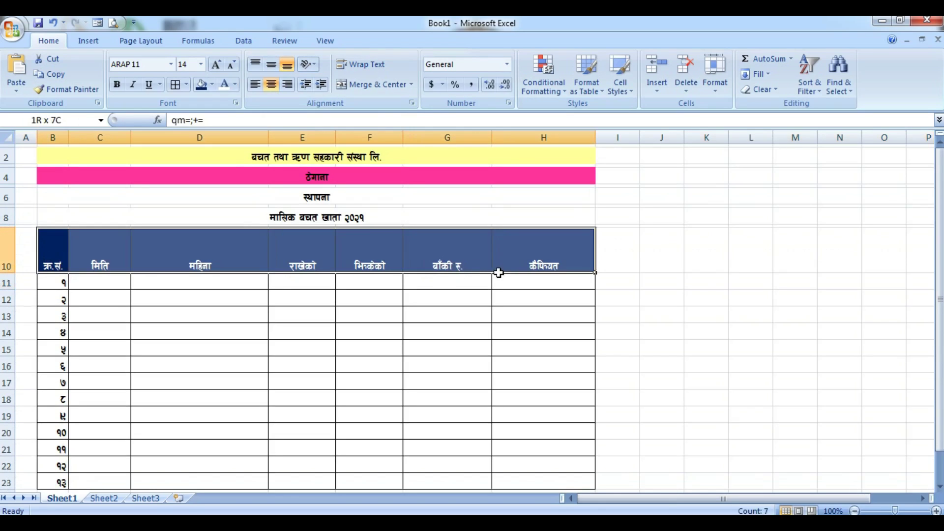
pyautogui.click(6, 251)
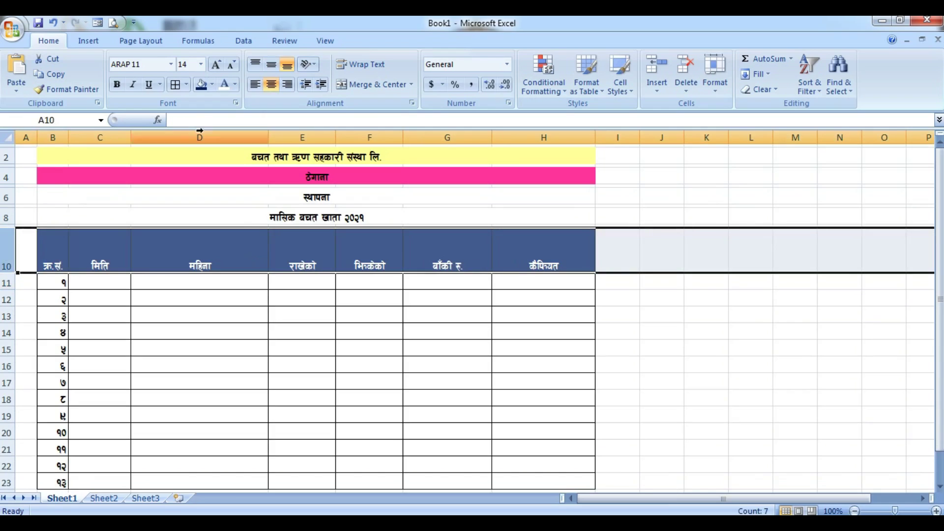
pyautogui.click(273, 63)
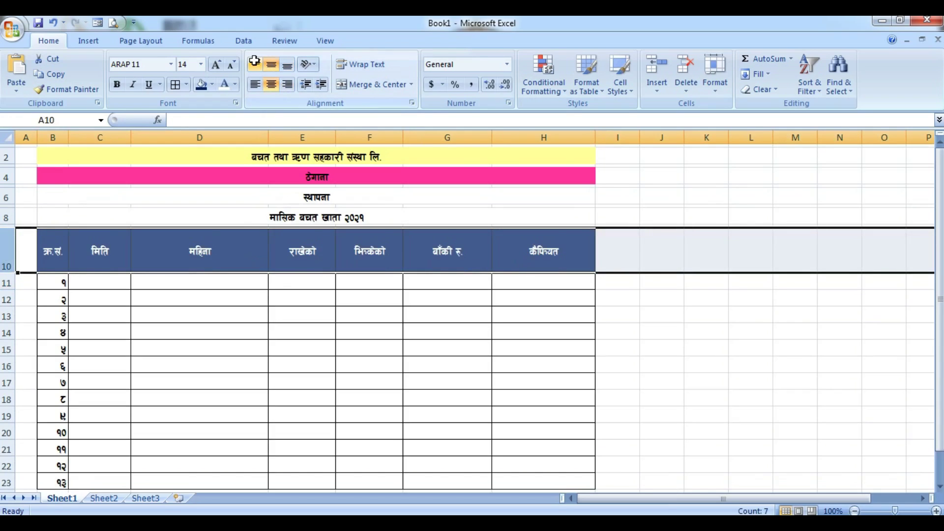
pyautogui.click(255, 64)
pyautogui.click(270, 64)
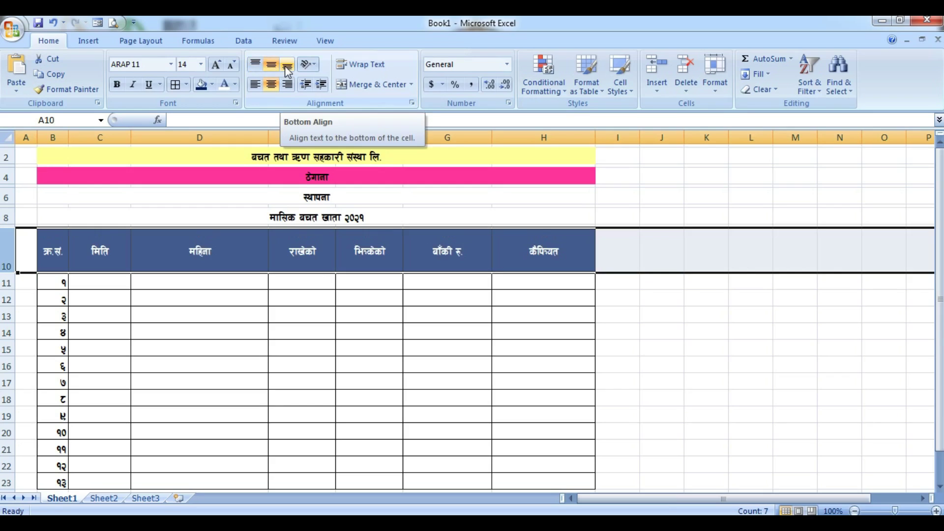
pyautogui.click(288, 68)
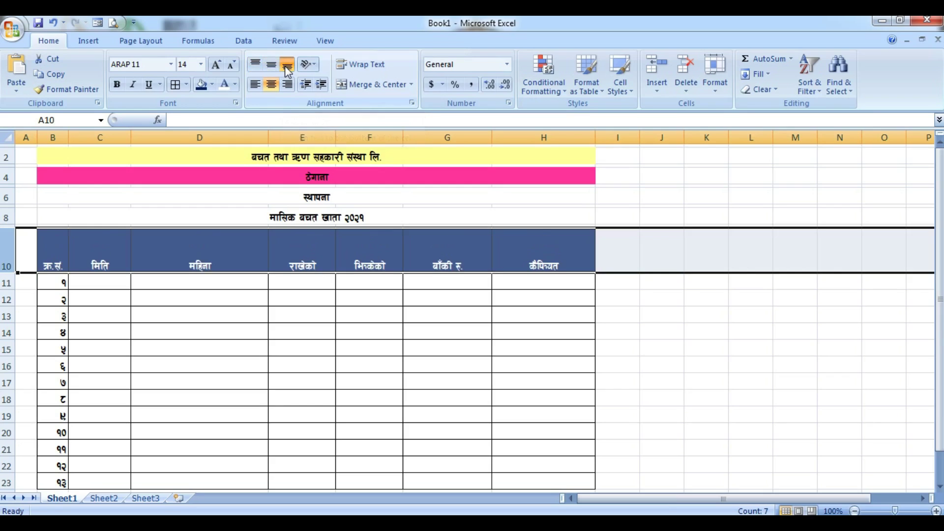
pyautogui.click(271, 64)
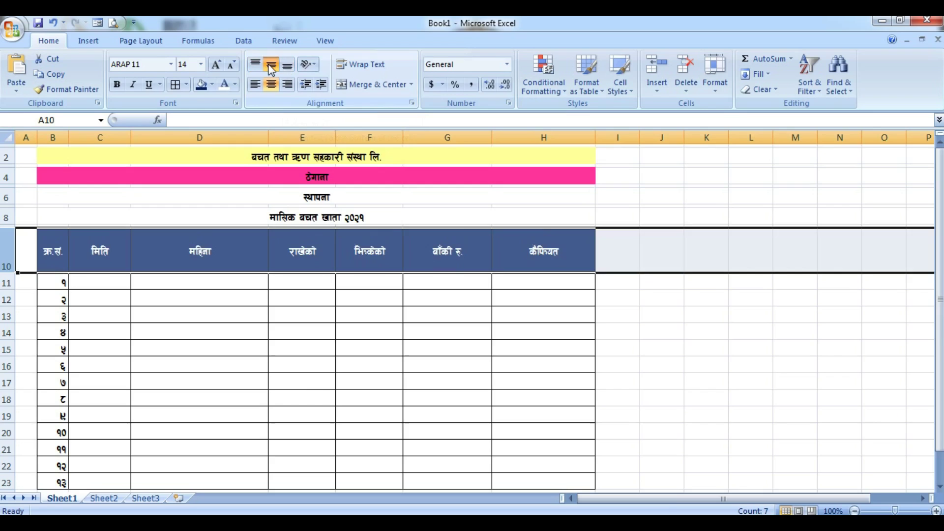
pyautogui.click(315, 389)
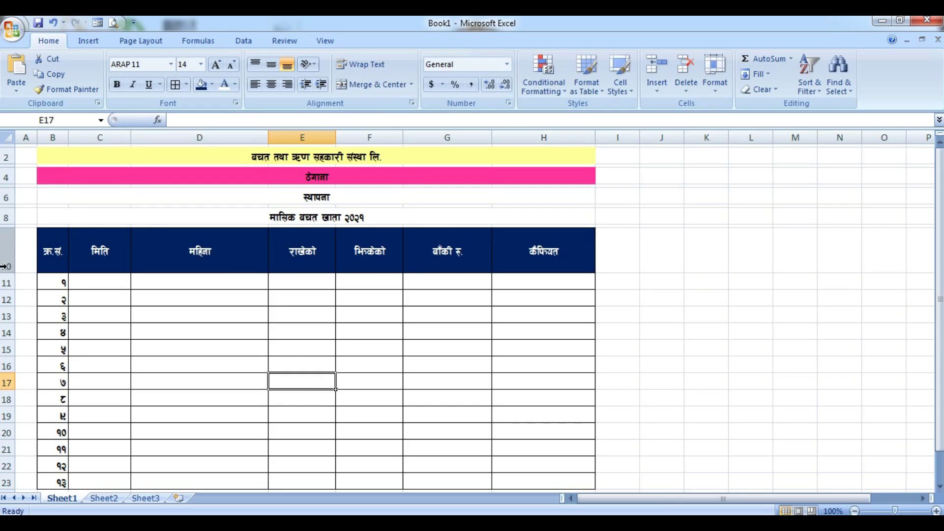
# Reduce the heading row height slightly.
pyautogui.moveTo(6, 272); pyautogui.dragTo(6, 254)
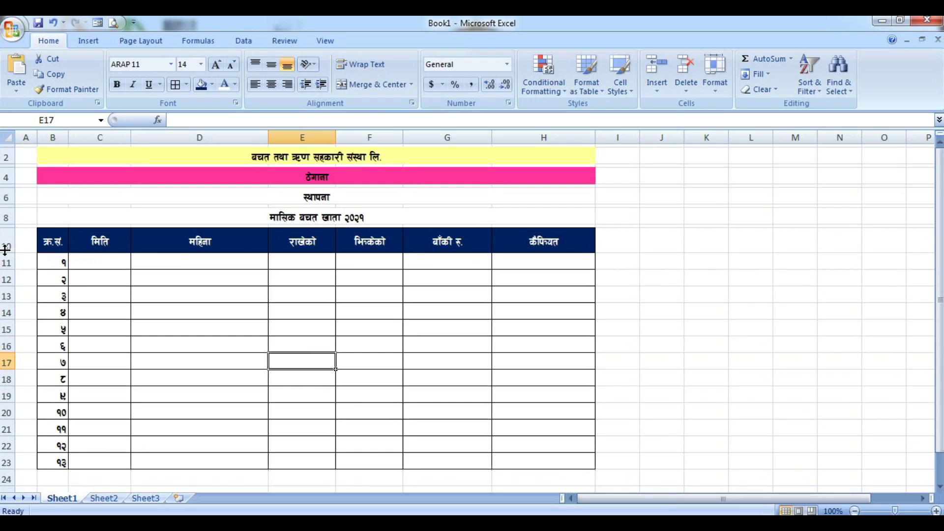
pyautogui.click(346, 293)
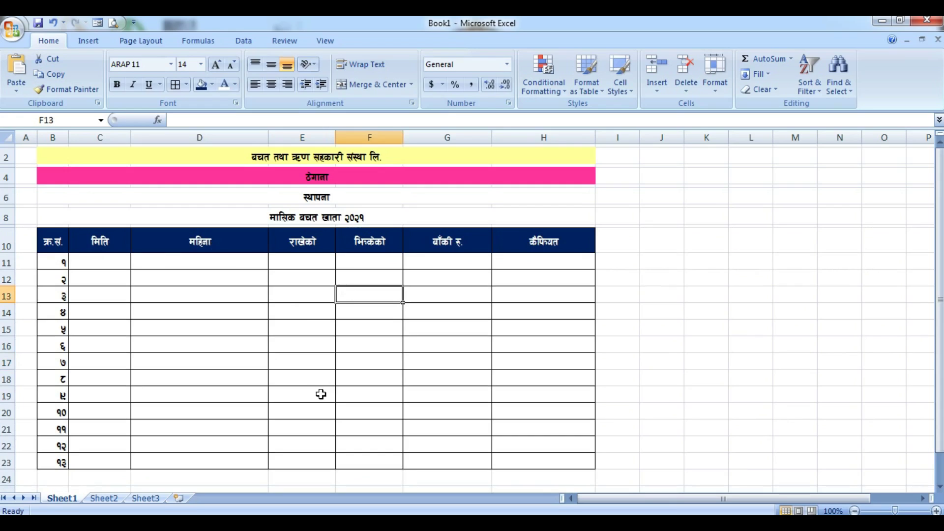
pyautogui.click(95, 261)
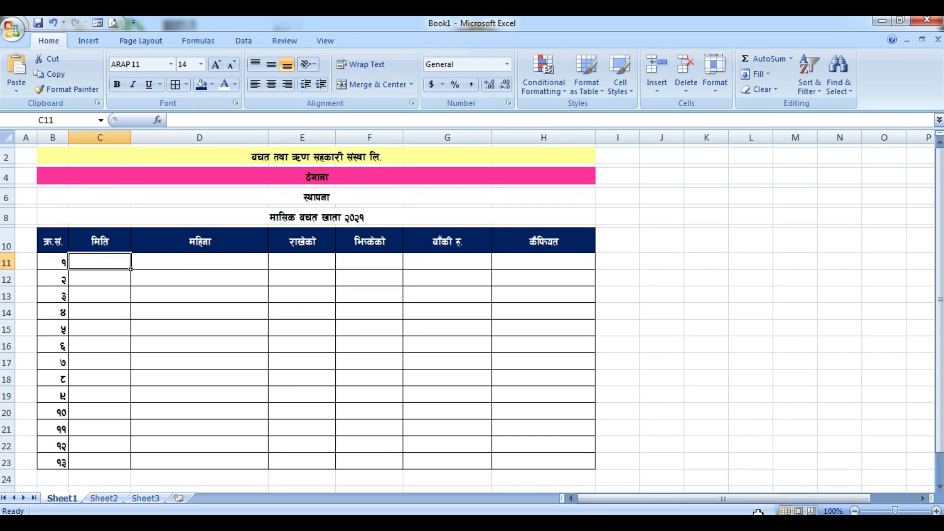
pyautogui.click(801, 464)
pyautogui.click(670, 457)
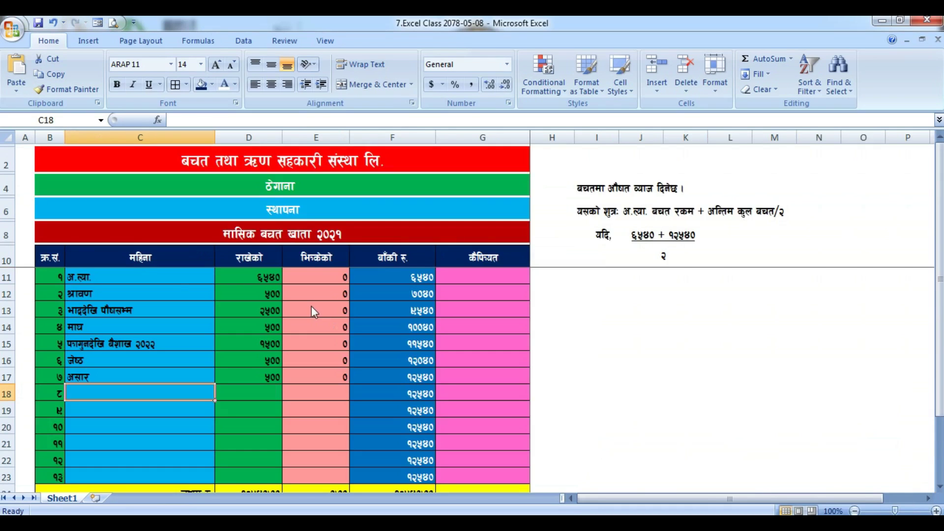
pyautogui.click(113, 276)
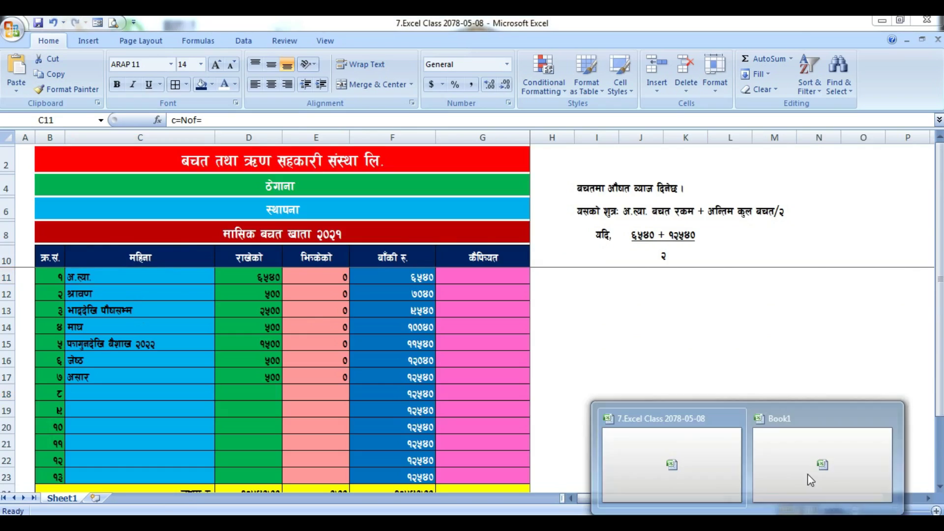
pyautogui.click(811, 458)
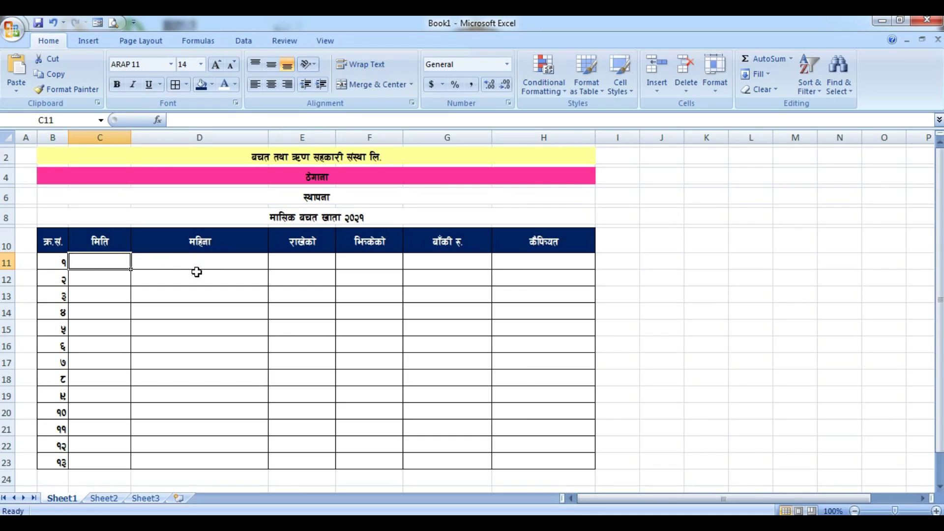
pyautogui.click(216, 256)
pyautogui.click(108, 264)
pyautogui.click(231, 266)
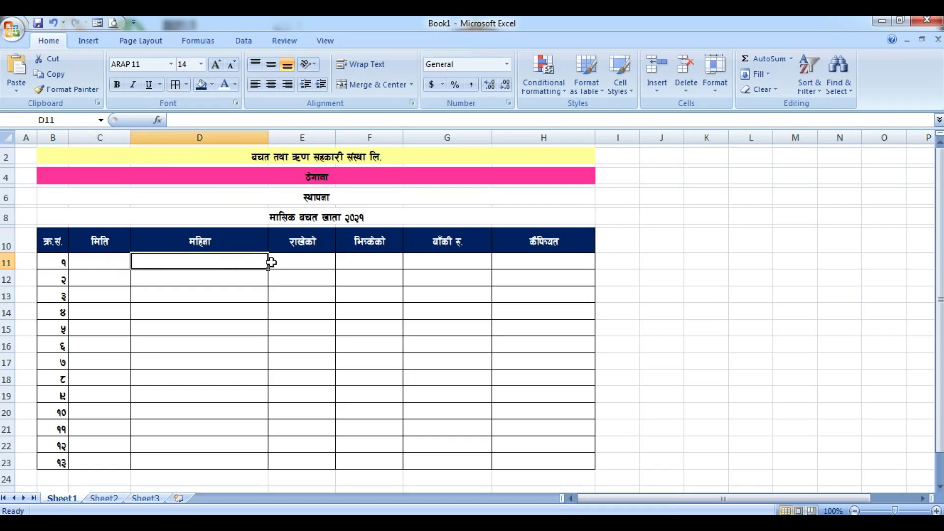
pyautogui.click(374, 261)
pyautogui.click(532, 264)
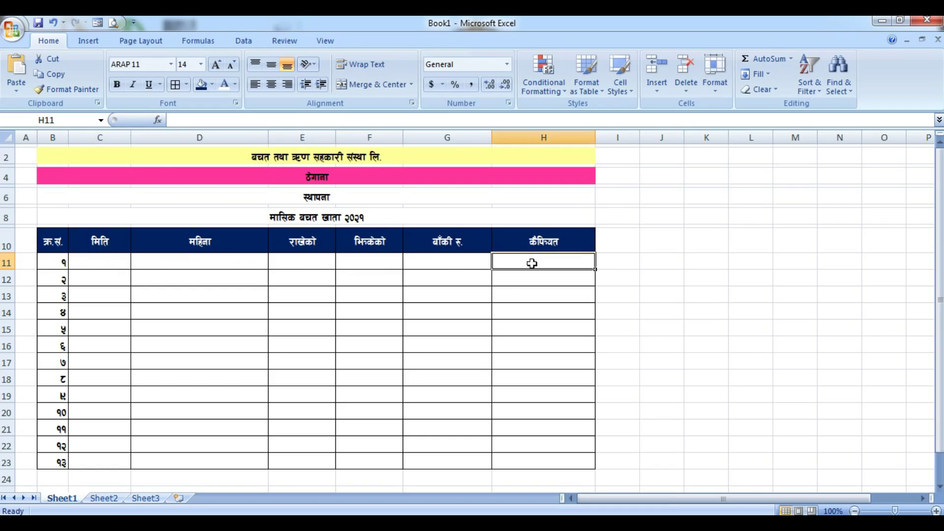
pyautogui.click(358, 261)
pyautogui.click(241, 261)
pyautogui.click(116, 264)
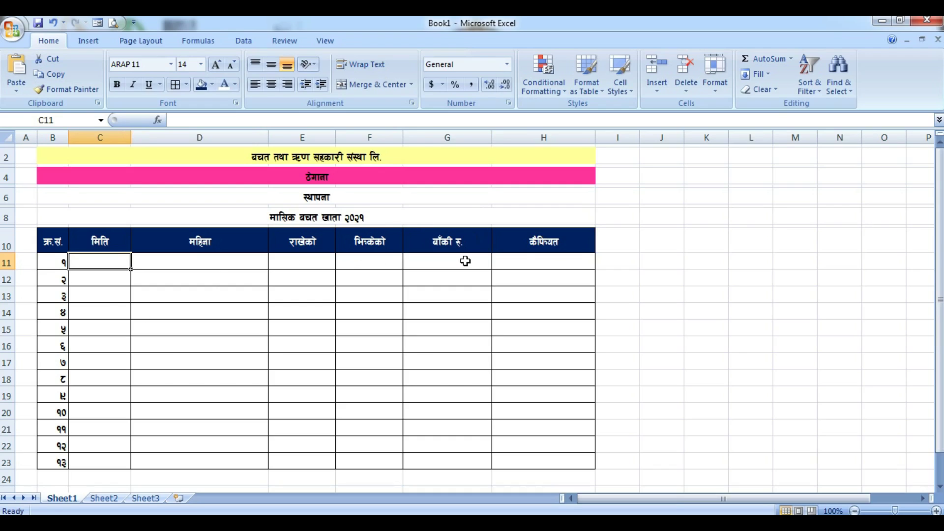
# Fill balance cells G11:G23 dark navy, then switch to the reference workbook.
pyautogui.moveTo(463, 260); pyautogui.dragTo(463, 467)
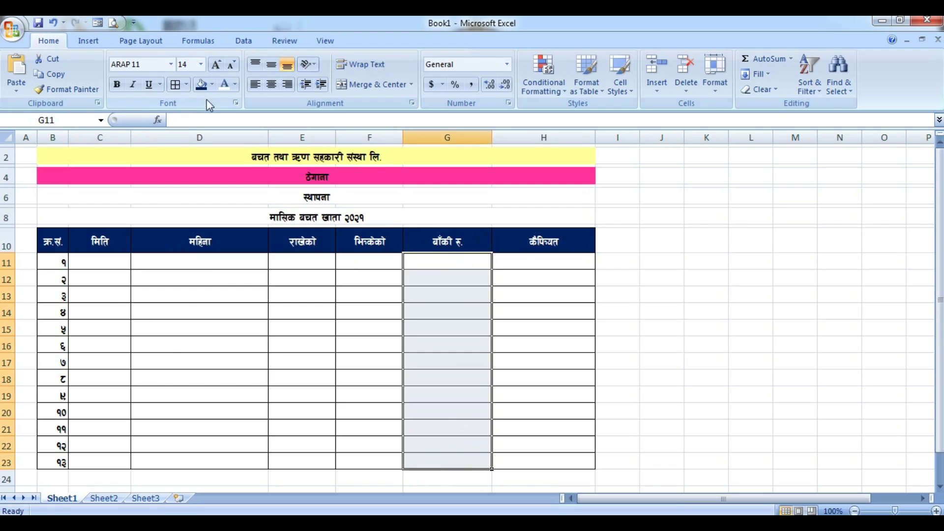
pyautogui.click(201, 84)
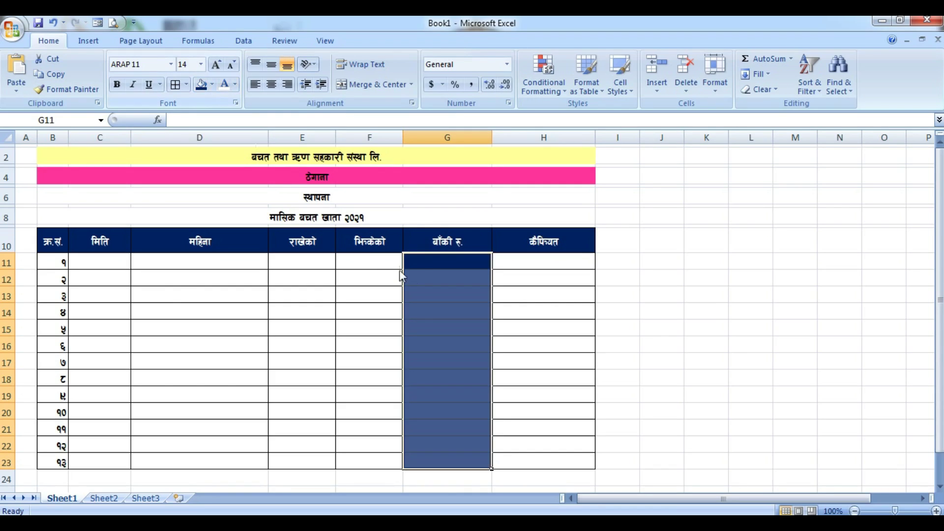
pyautogui.click(88, 262)
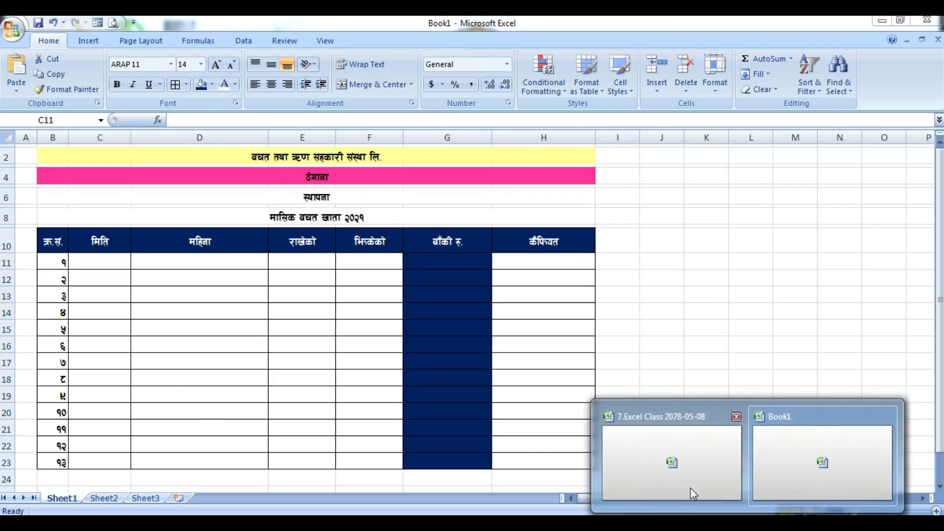
pyautogui.click(691, 487)
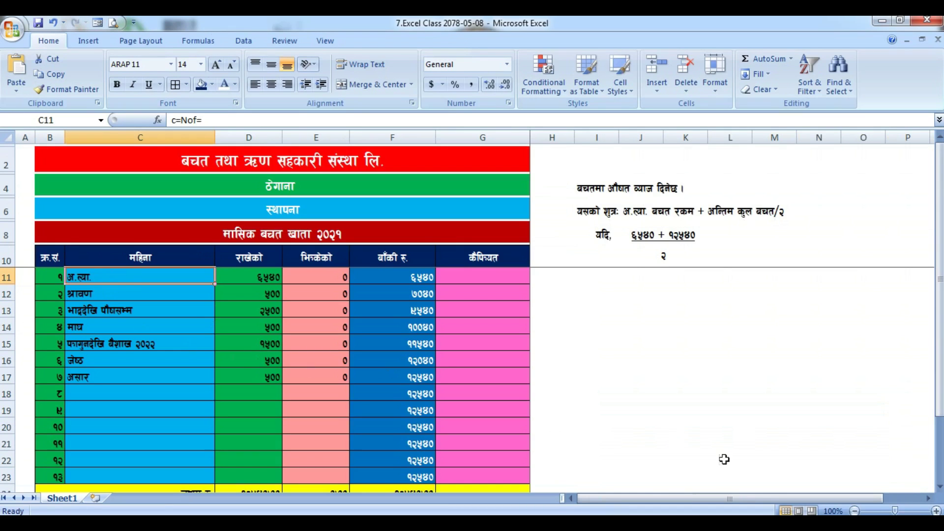
# Enter the date 2021.04.01 in C11 of Book1.
pyautogui.hotkey('ctrl', 'F6')
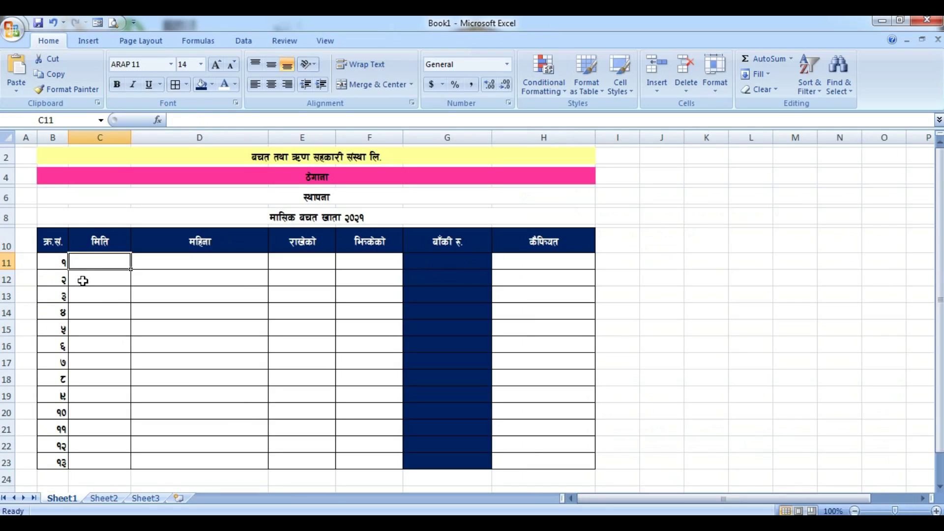
pyautogui.write('2021.04')
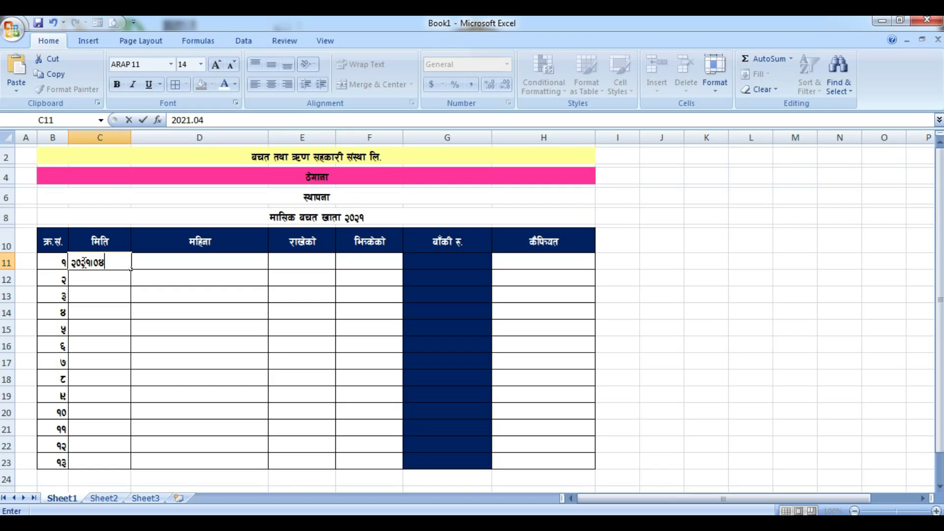
pyautogui.write('01')
pyautogui.press('Tab')
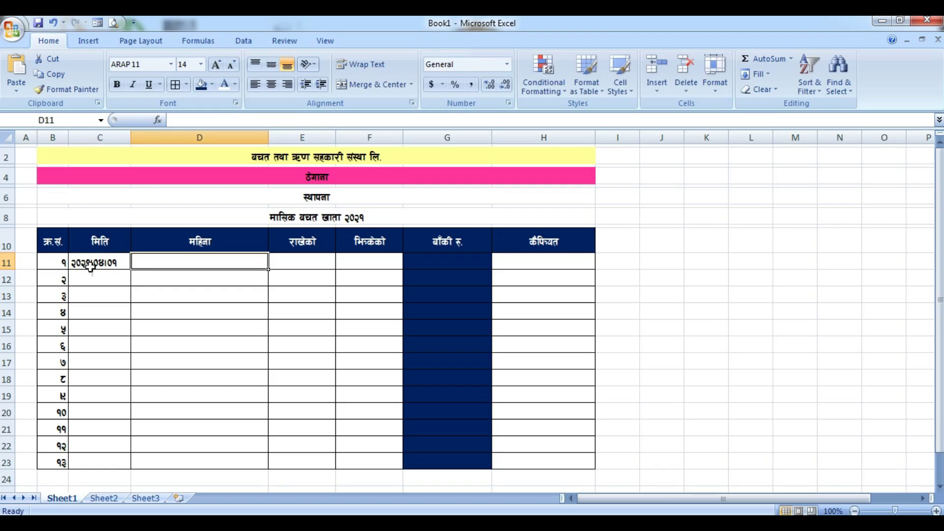
pyautogui.click(352, 218)
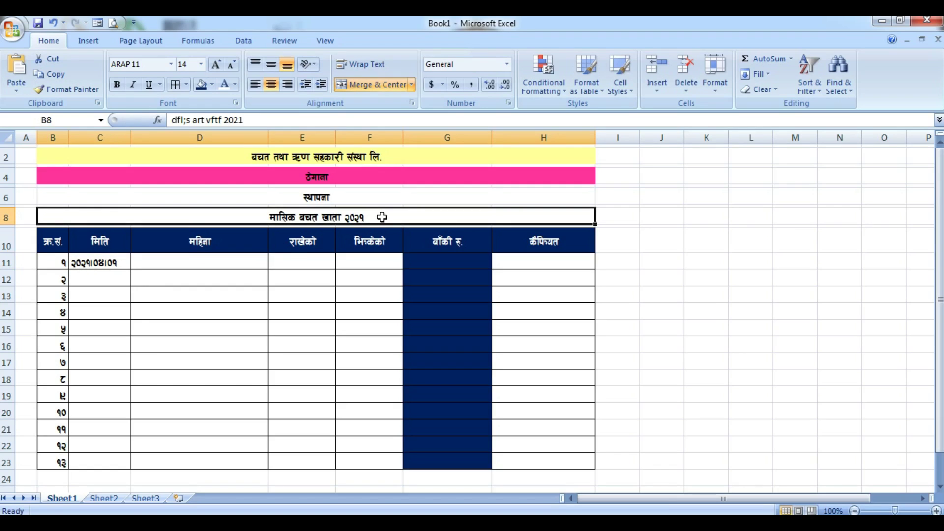
pyautogui.click(107, 262)
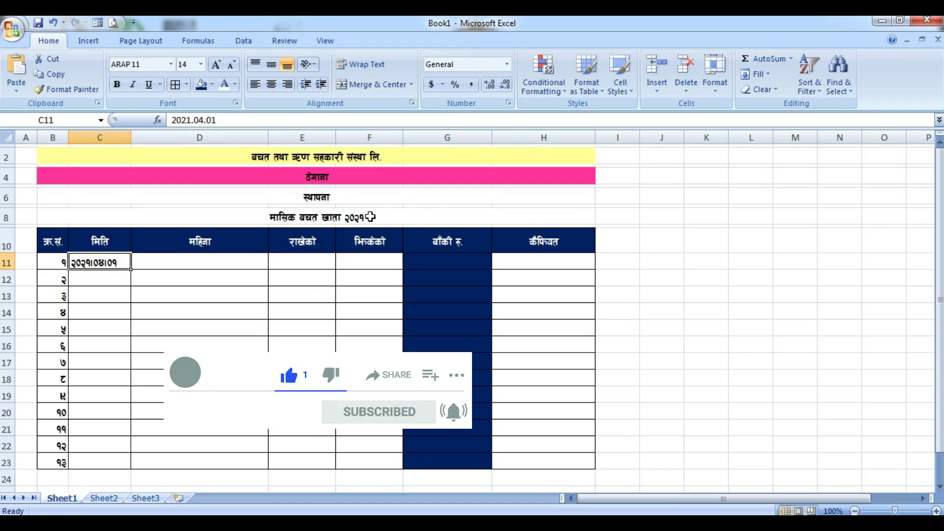
# Enter the month अ.ल्या. in D11 and look up the first deposit in the reference.
pyautogui.click(194, 261)
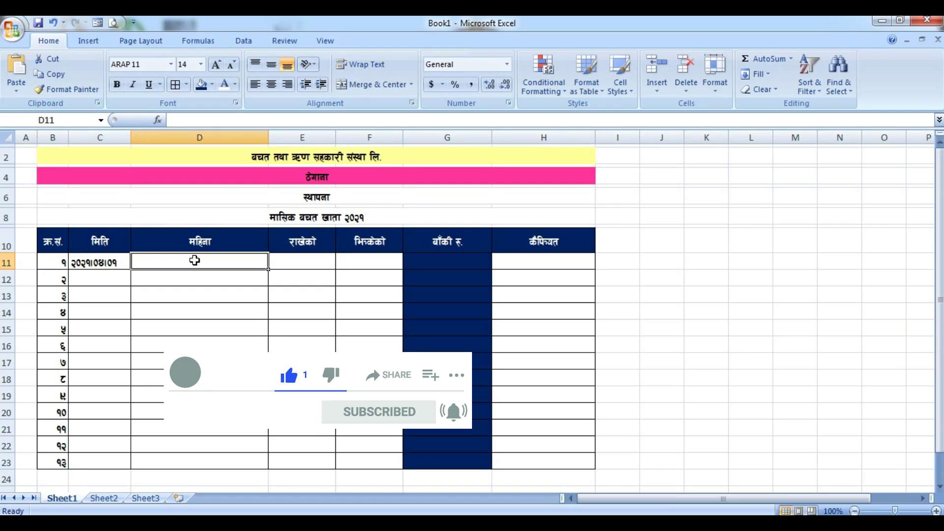
pyautogui.write('c=')
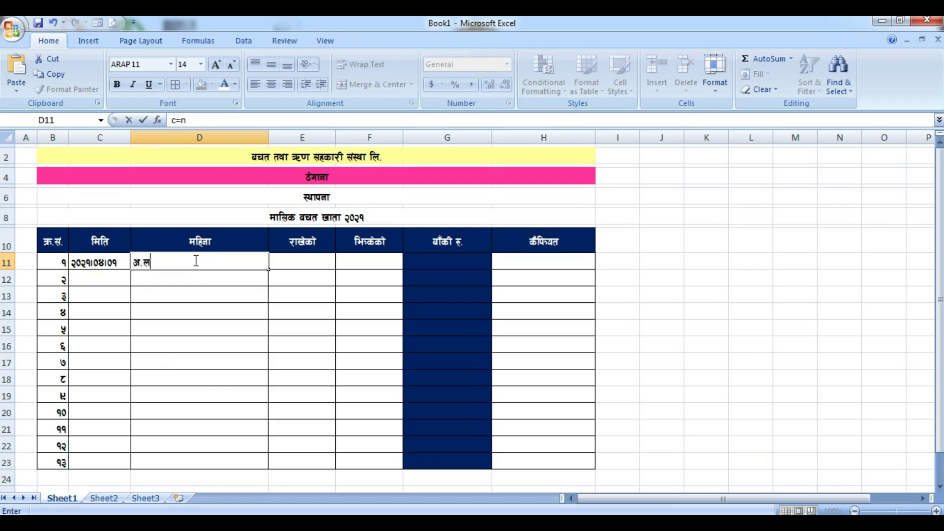
pyautogui.write('Nof=')
pyautogui.press('Tab')
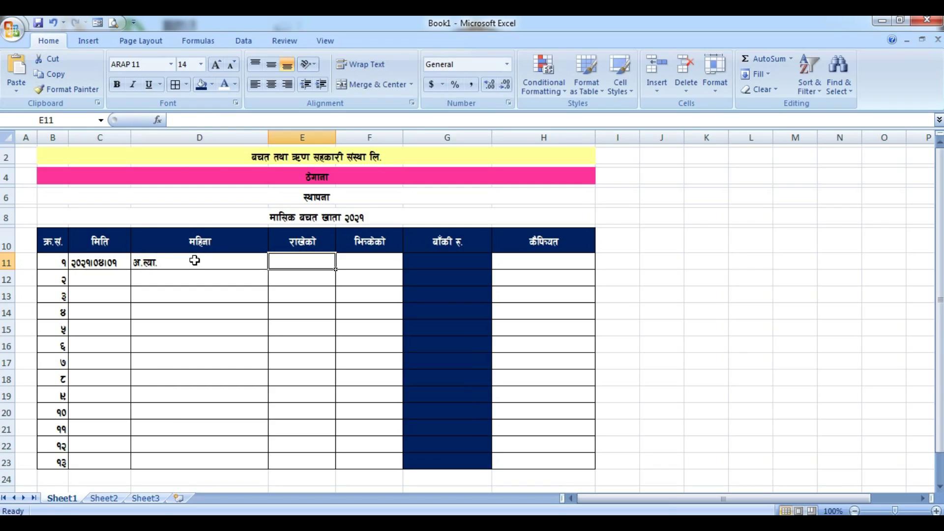
pyautogui.click(665, 447)
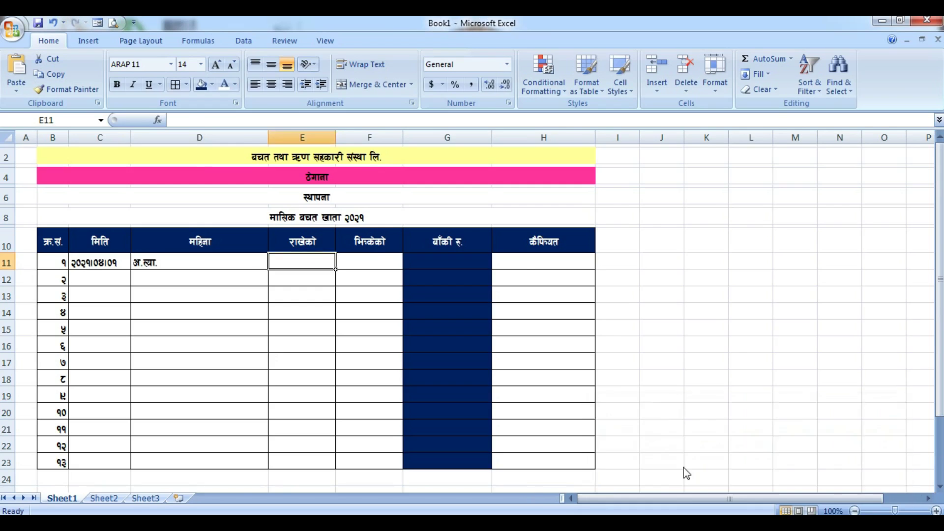
pyautogui.click(261, 273)
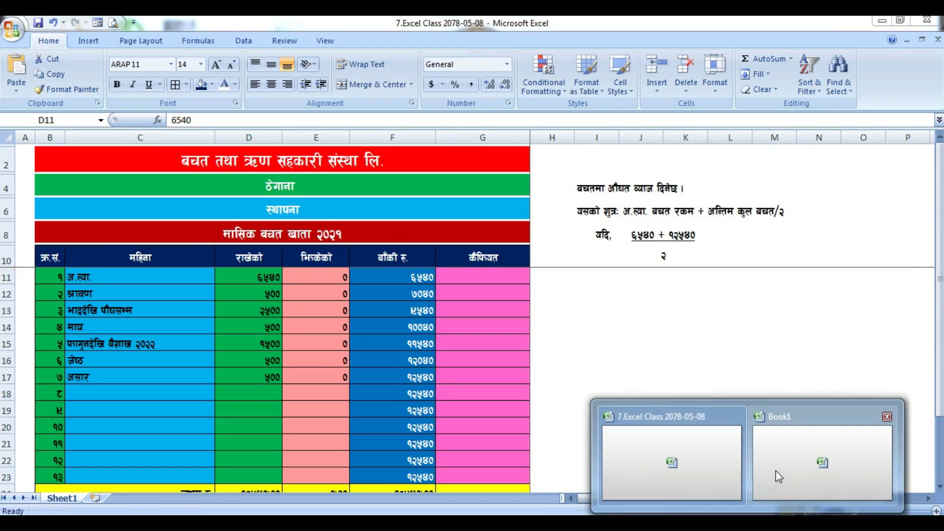
pyautogui.click(797, 462)
# Enter deposit 6540 in E11 and withdrawal 0 in F11.
pyautogui.write('6')
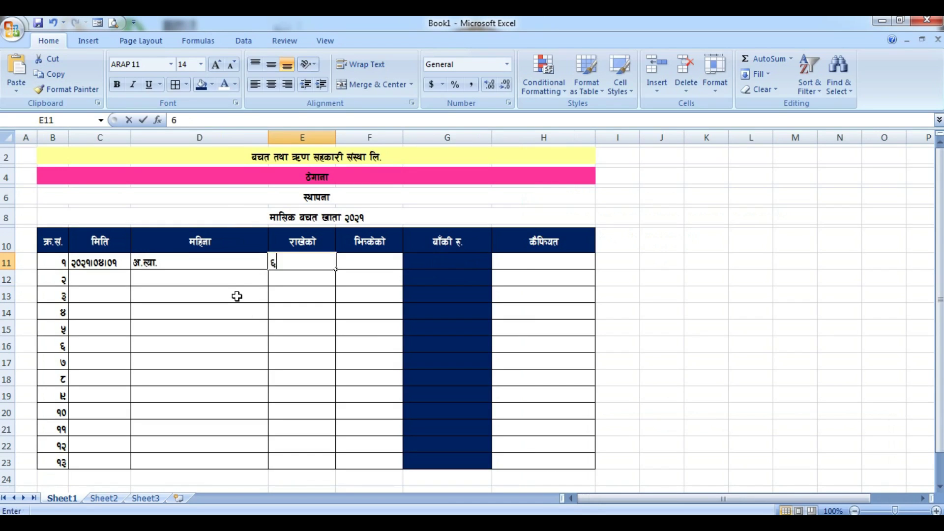
pyautogui.write('540')
pyautogui.press('Tab')
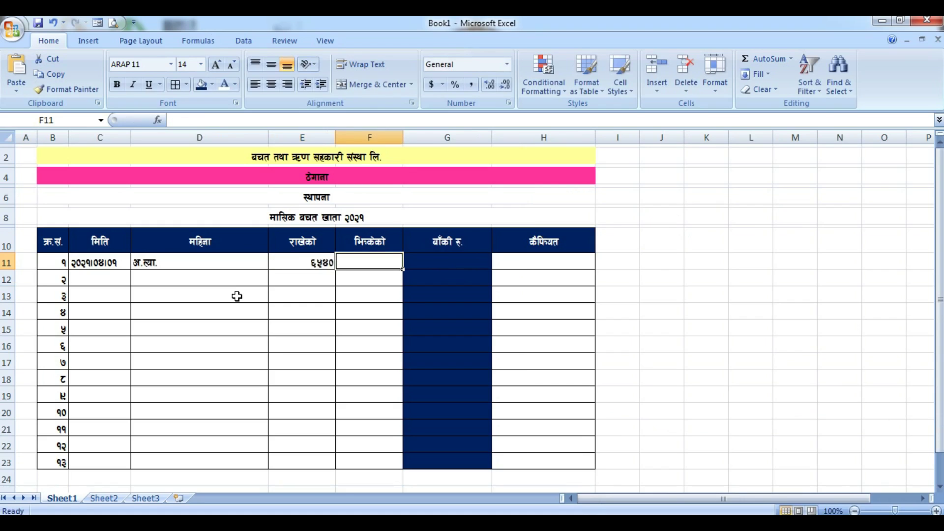
pyautogui.write('0')
pyautogui.press('Tab')
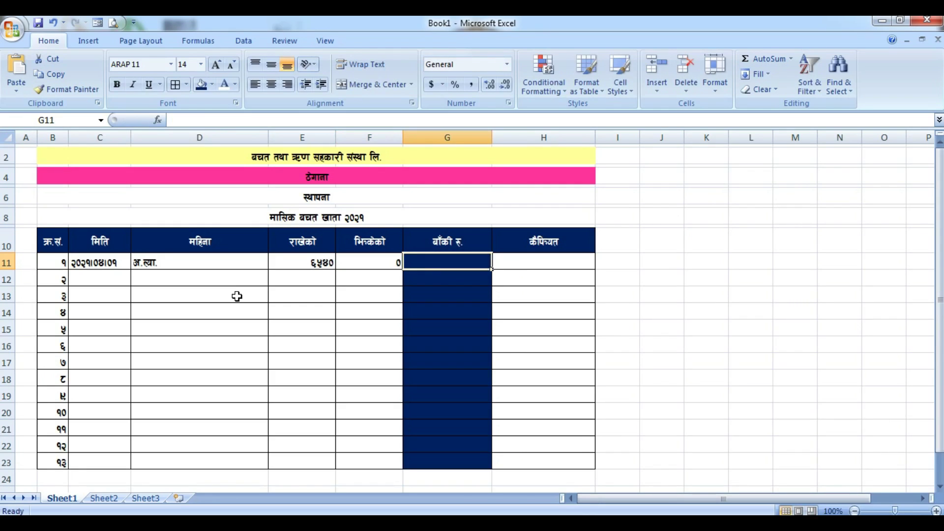
pyautogui.write('=')
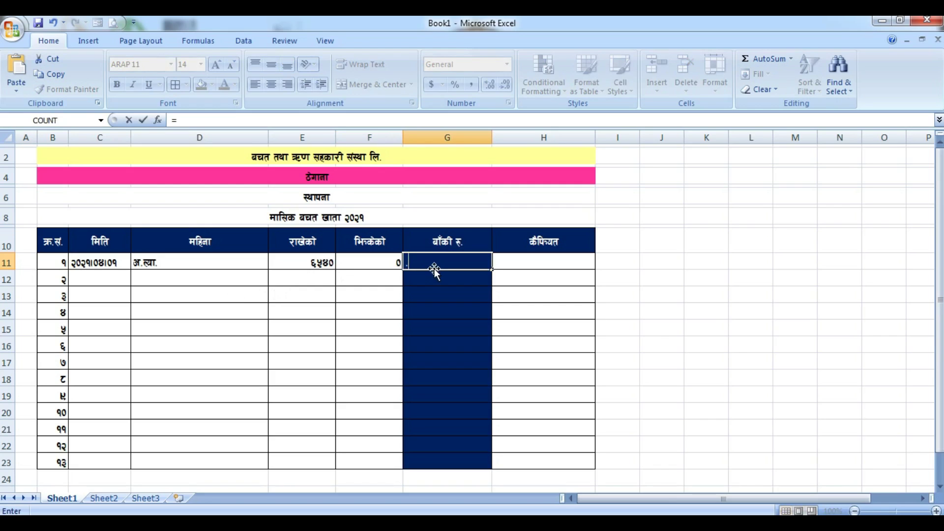
# Complete G11's balance formula =E11-F11, giving 6540.
pyautogui.click(288, 262)
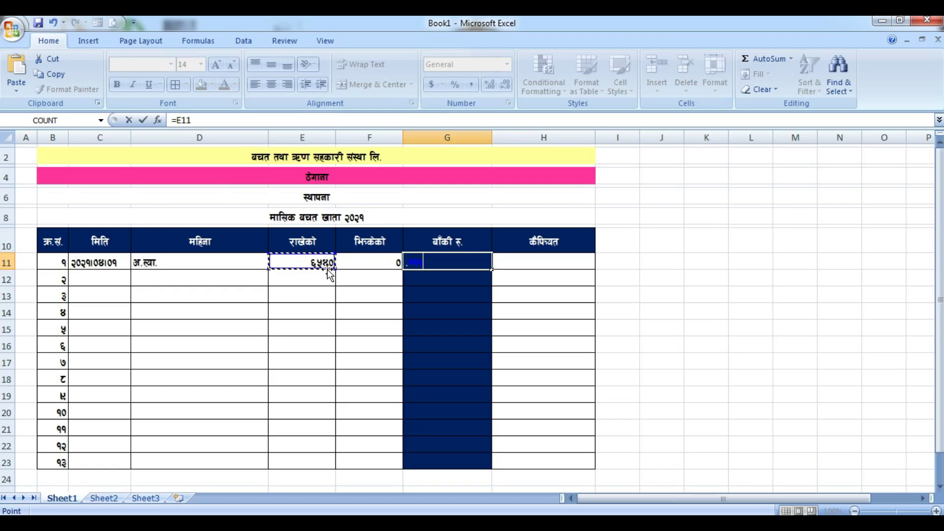
pyautogui.write('-')
pyautogui.click(354, 264)
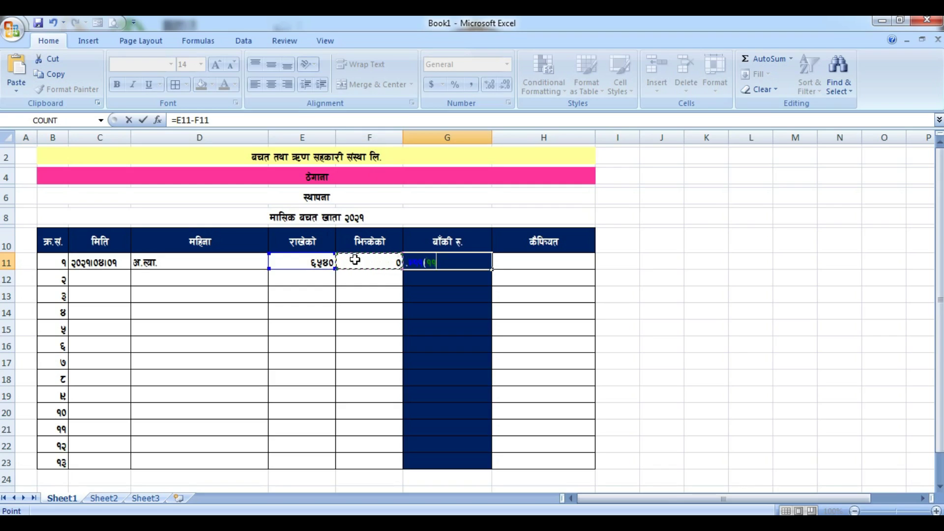
pyautogui.press('Return')
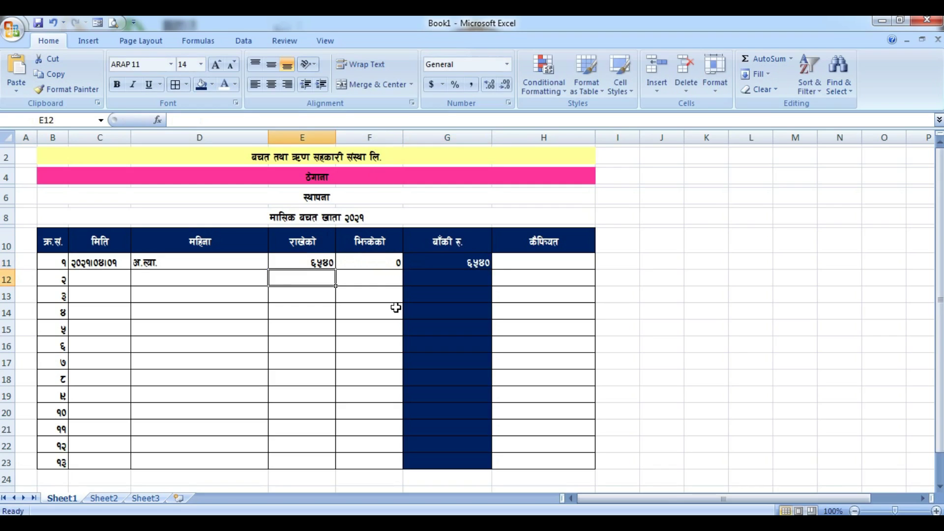
pyautogui.click(450, 267)
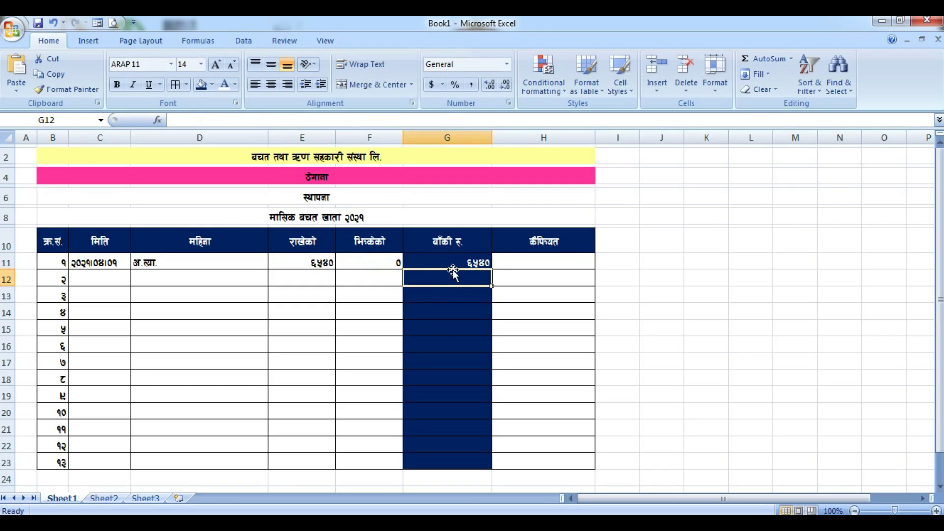
# Test the balance with a 500 withdrawal in F11, then reset F11 to 0.
pyautogui.click(317, 265)
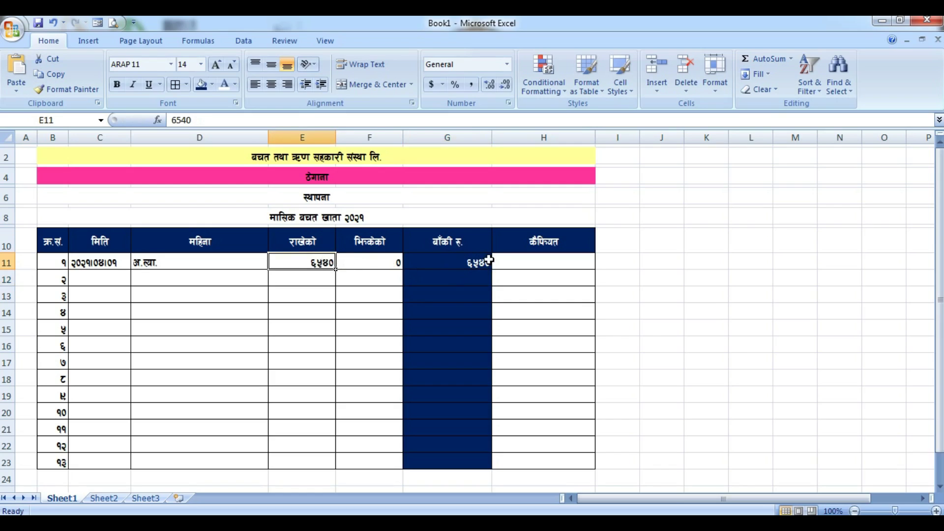
pyautogui.click(390, 257)
pyautogui.write('50')
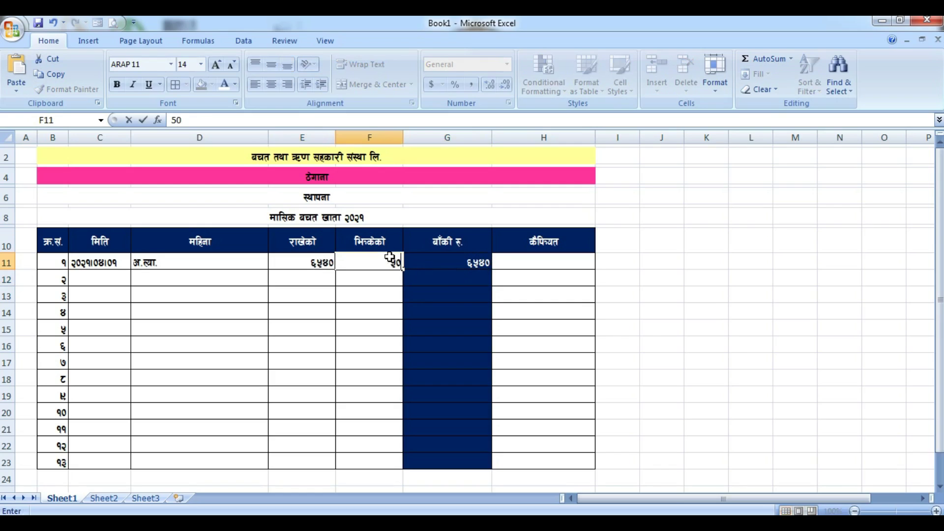
pyautogui.write('0')
pyautogui.press('BackSpace')
pyautogui.press('Tab')
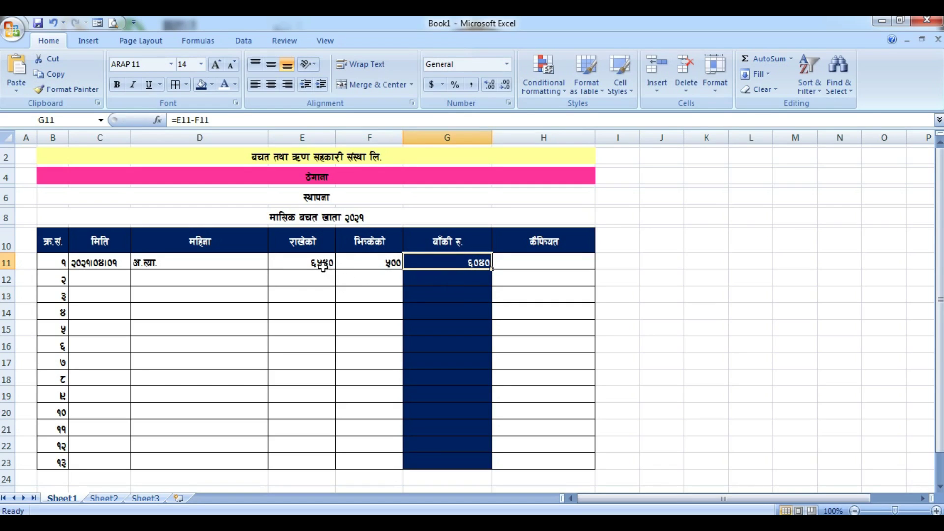
pyautogui.click(368, 264)
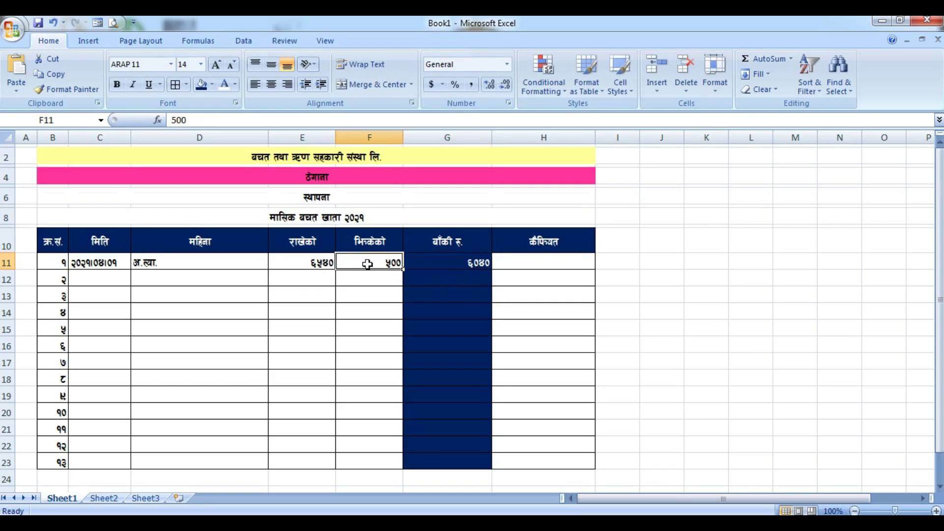
pyautogui.write('0')
pyautogui.press('Tab')
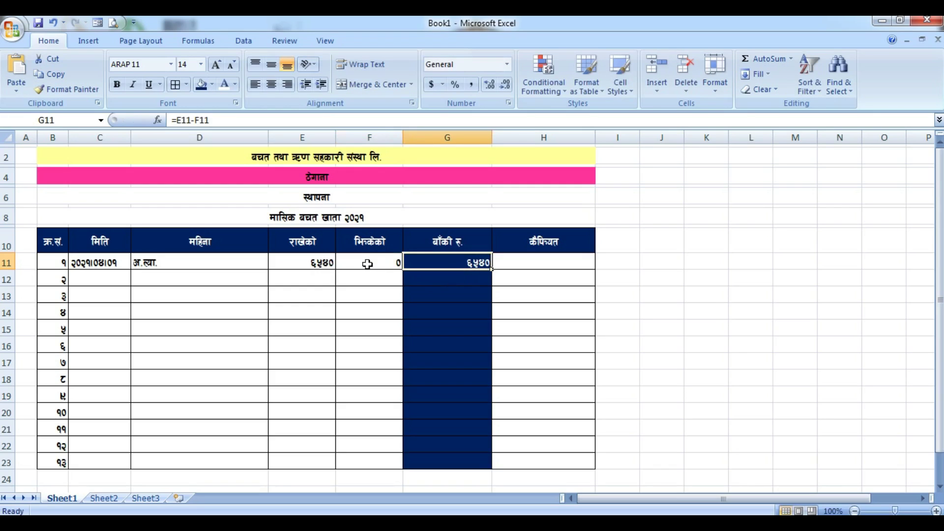
pyautogui.click(368, 264)
# Type 2078.04.01 into C12, closing the antivirus reminder popup along the way.
pyautogui.click(100, 264)
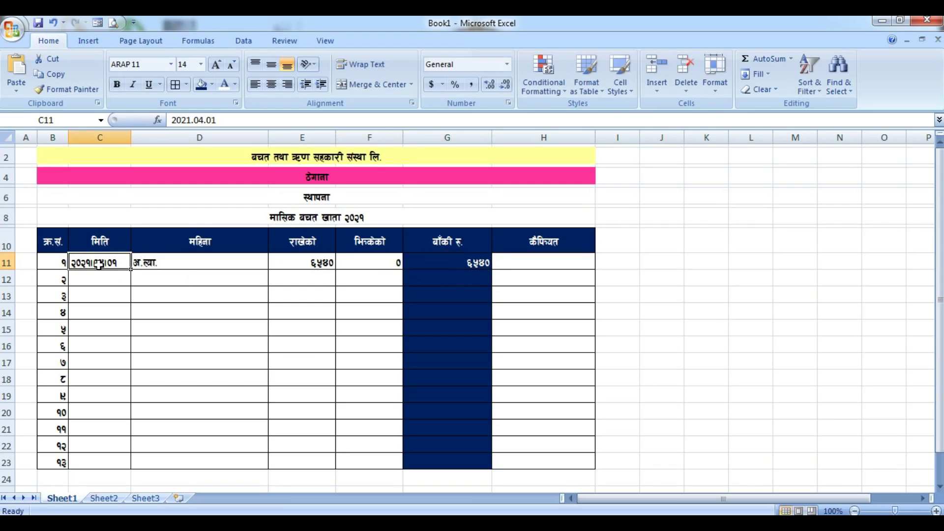
pyautogui.click(384, 265)
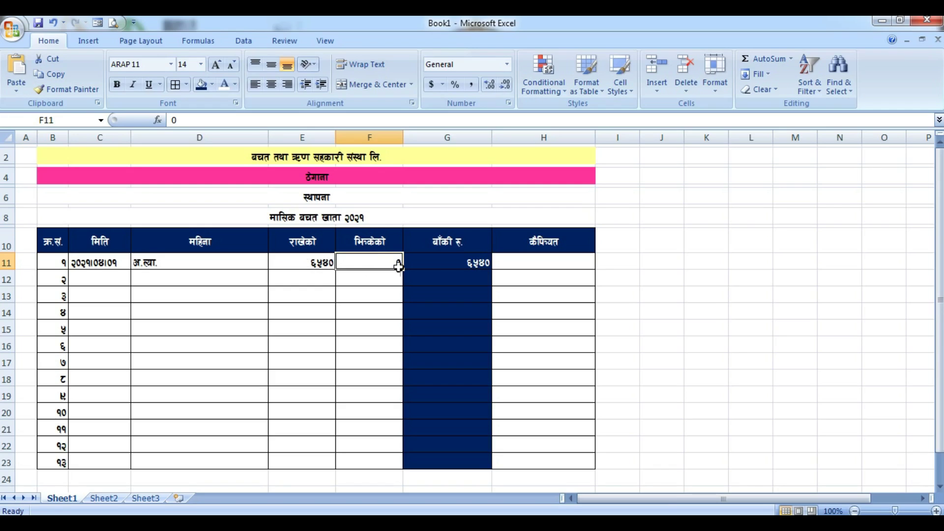
pyautogui.click(112, 277)
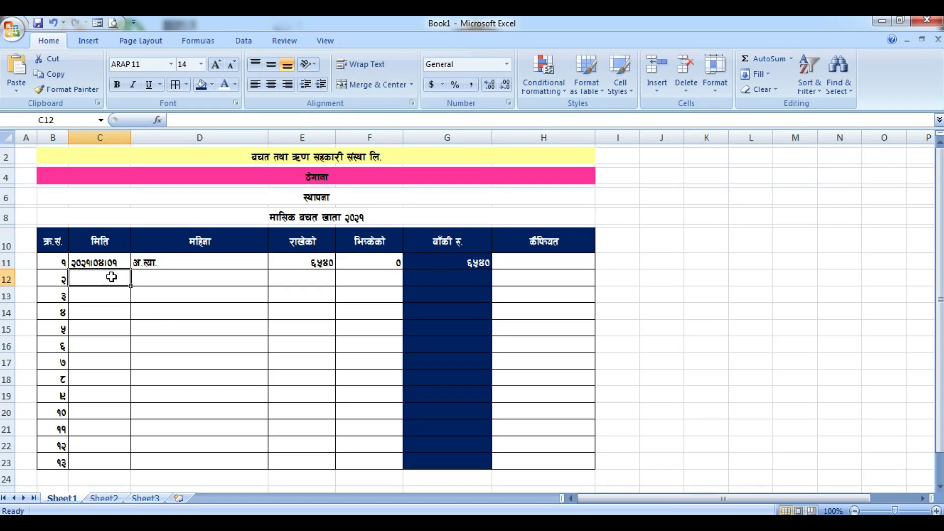
pyautogui.write('20')
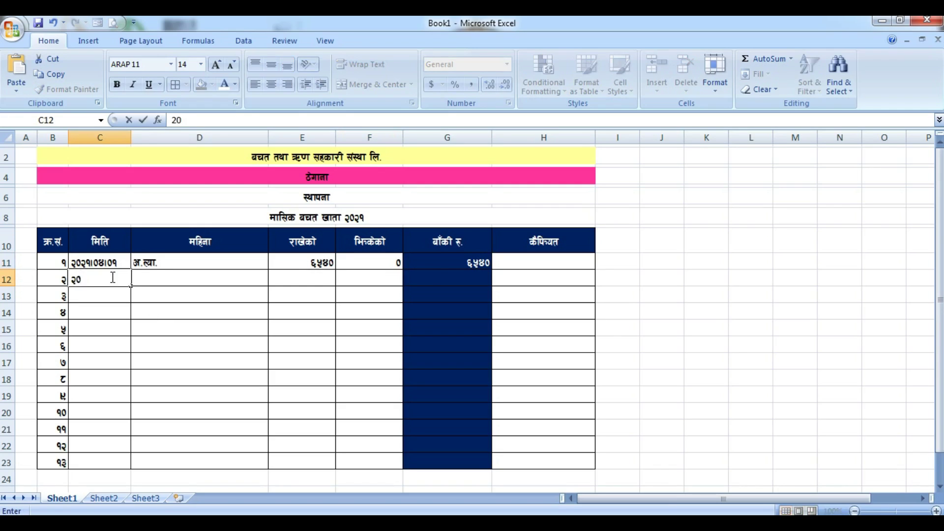
pyautogui.write('21')
pyautogui.press('BackSpace')
pyautogui.press('BackSpace')
pyautogui.press('BackSpace')
pyautogui.press('BackSpace')
pyautogui.write('20')
pyautogui.write('78')
pyautogui.write('.04.')
pyautogui.write('0')
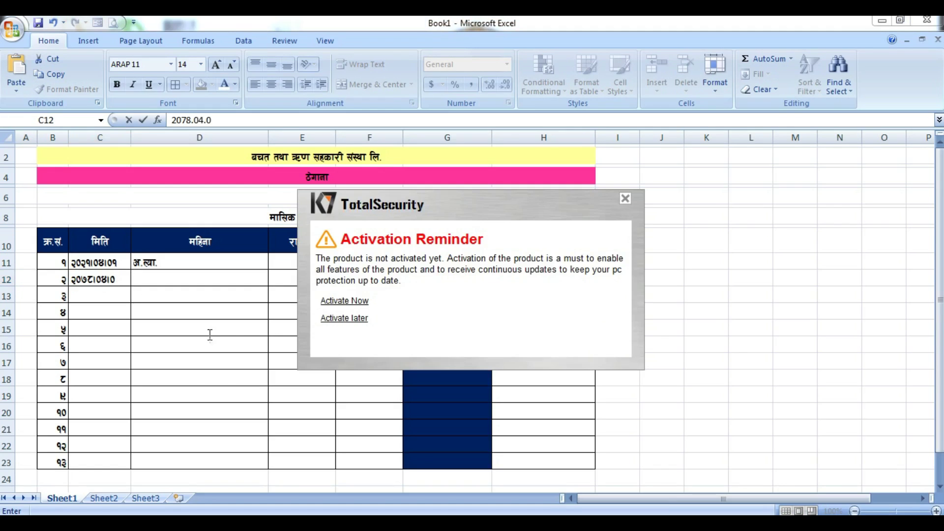
pyautogui.click(344, 318)
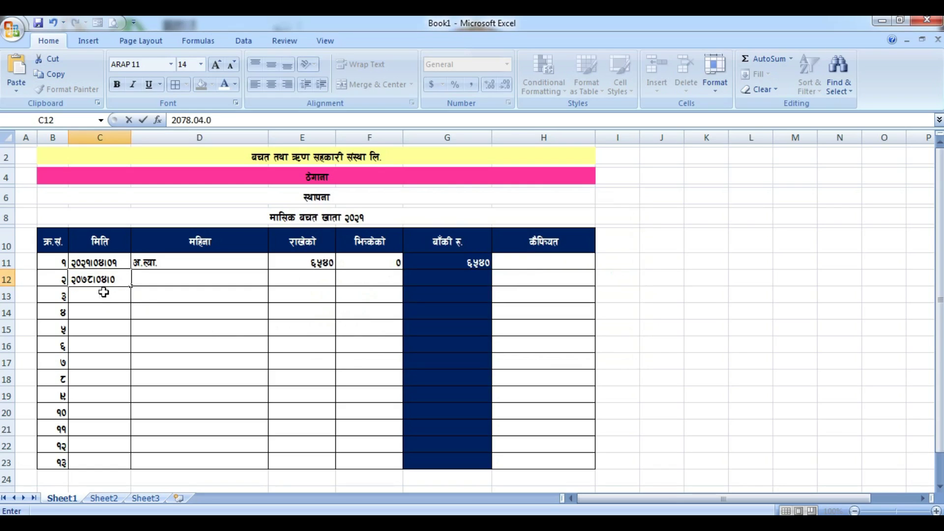
pyautogui.write('1')
pyautogui.press('Return')
# Correct the first row's date in C11 to 2078.04.01.
pyautogui.click(101, 263)
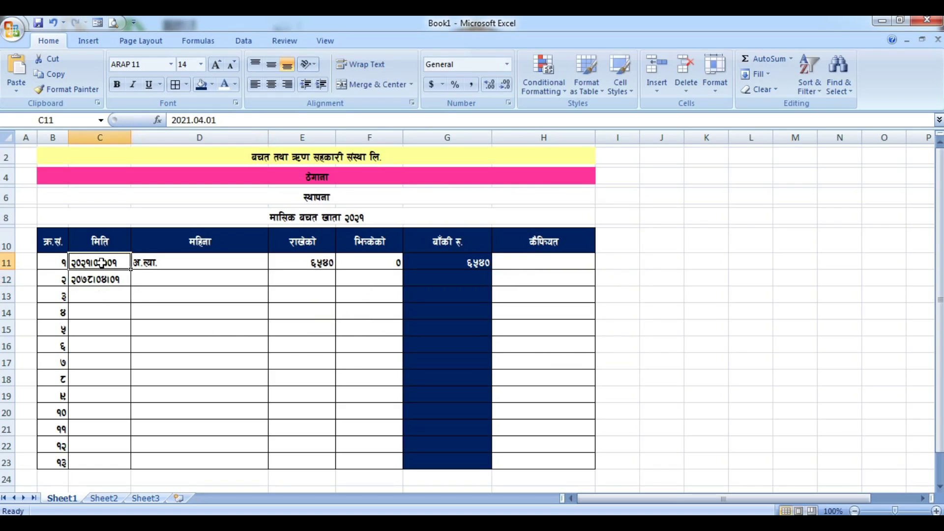
pyautogui.doubleClick(91, 262)
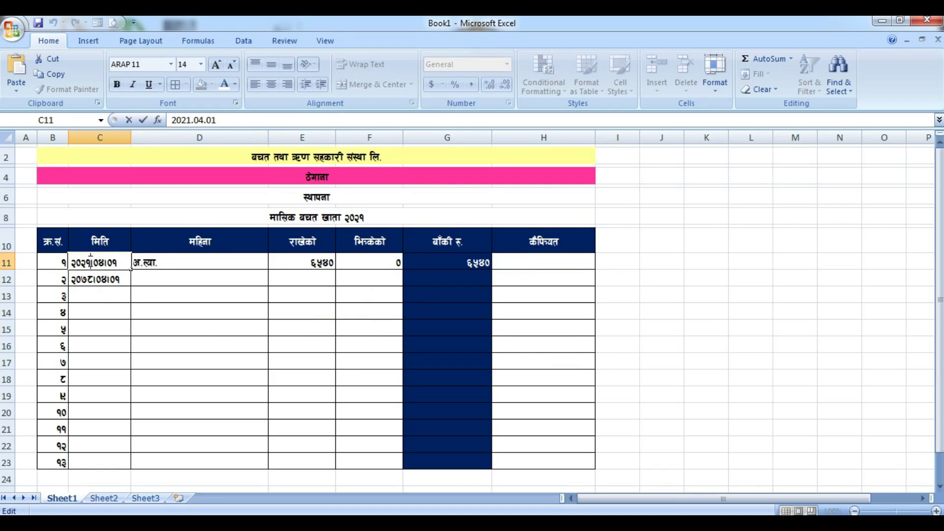
pyautogui.click(116, 295)
pyautogui.click(98, 263)
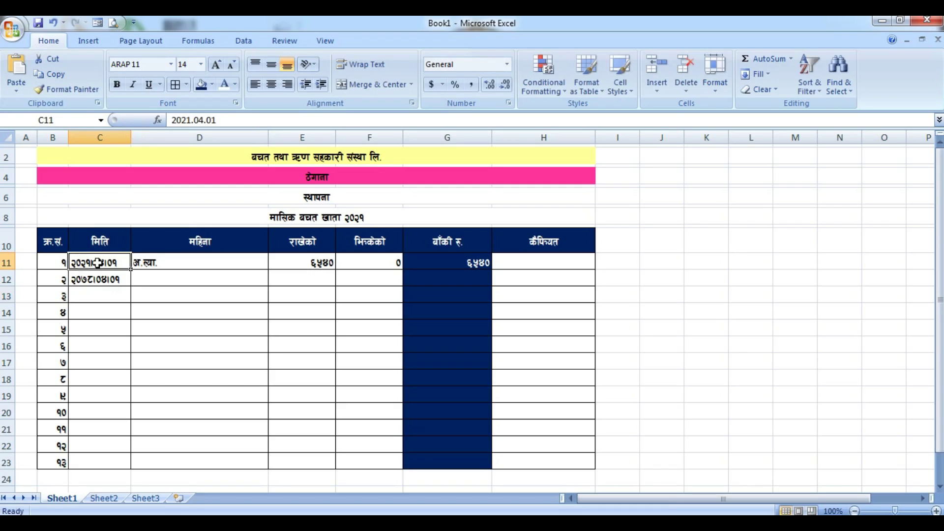
pyautogui.press('F2')
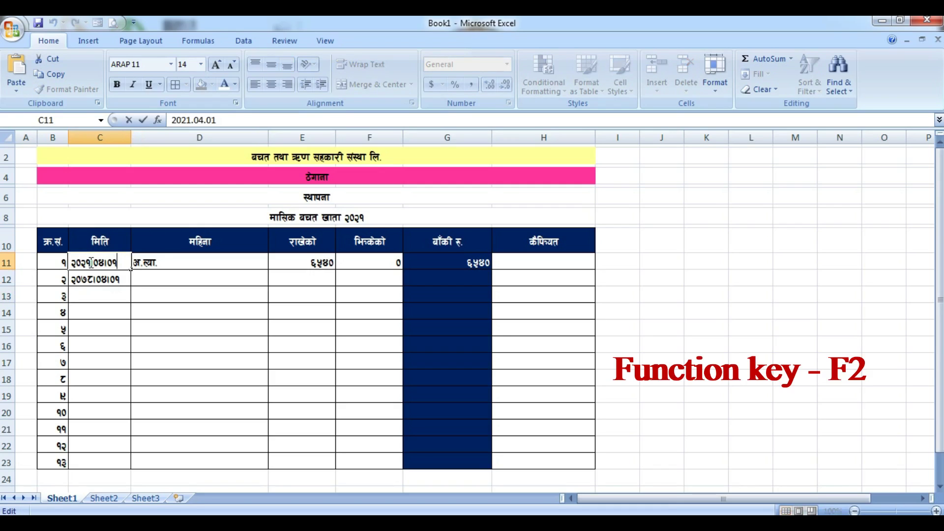
pyautogui.press('BackSpace')
pyautogui.press('BackSpace')
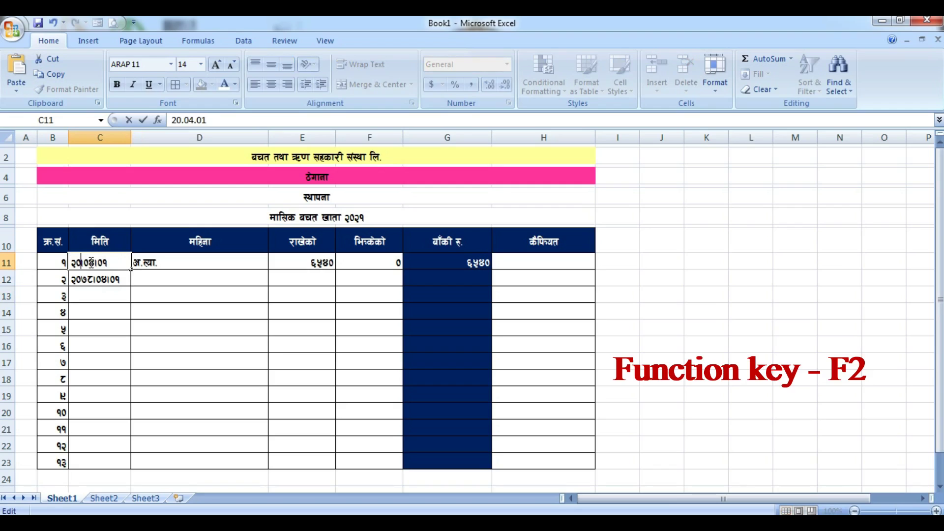
pyautogui.write('2')
pyautogui.press('BackSpace')
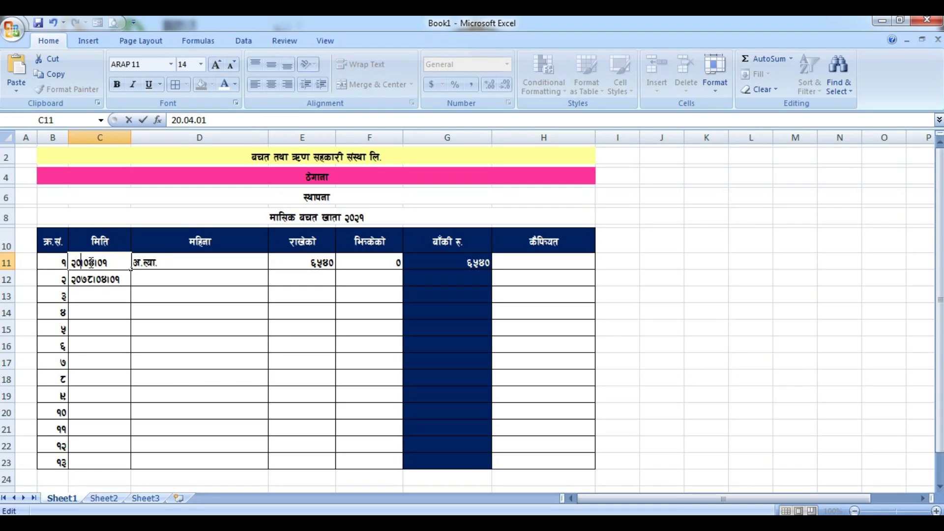
pyautogui.write('78')
pyautogui.press('Tab')
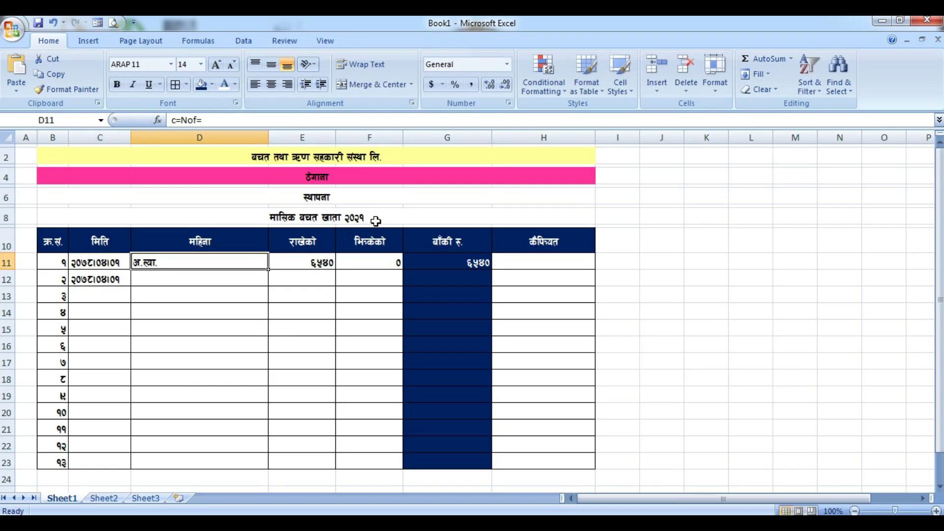
# Change the year in the row 8 account title from 2021 to 2078.
pyautogui.doubleClick(375, 219)
pyautogui.press('BackSpace')
pyautogui.press('BackSpace')
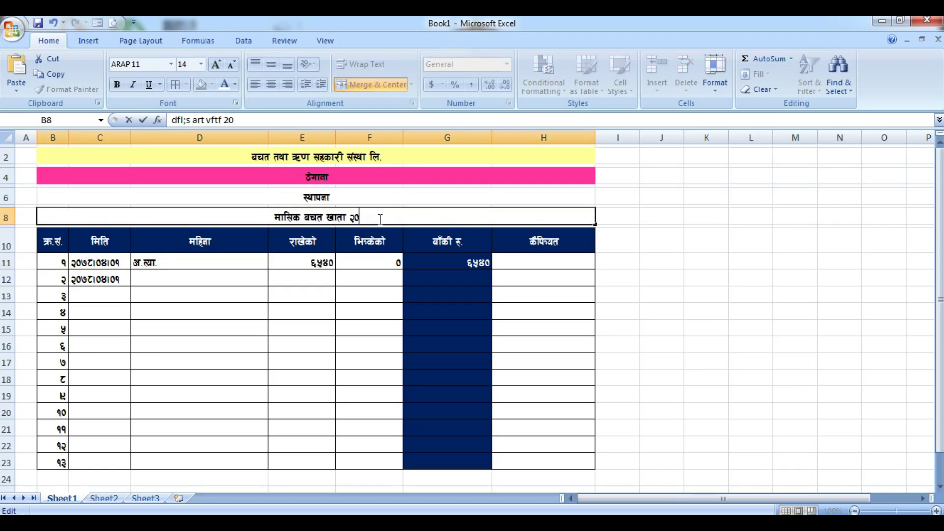
pyautogui.write('78')
pyautogui.press('Tab')
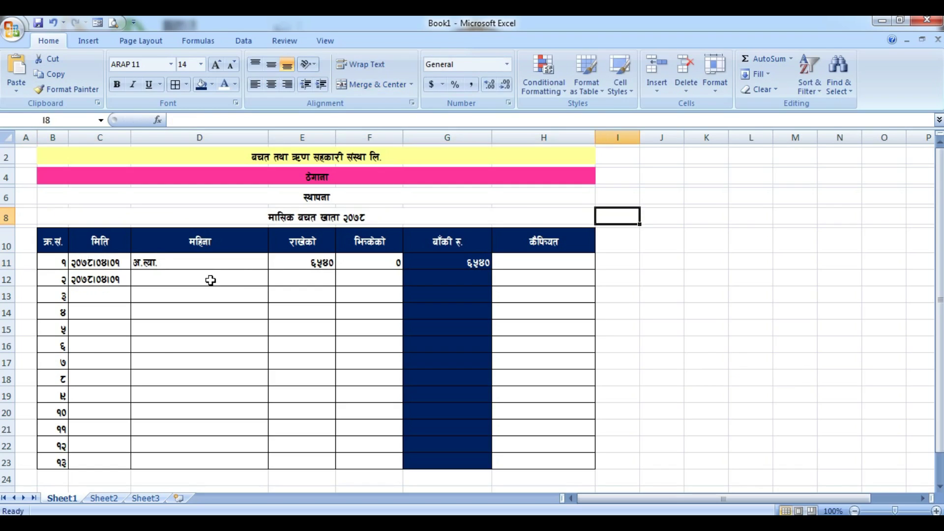
# Enter trial particulars, a 0 deposit and a 500 withdrawal in row 12, then clear C12:F12.
pyautogui.click(121, 280)
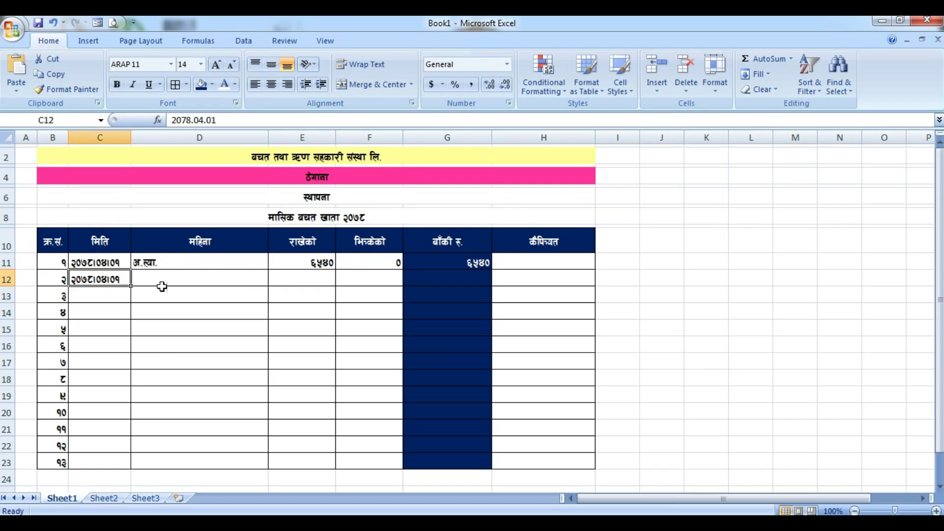
pyautogui.click(171, 279)
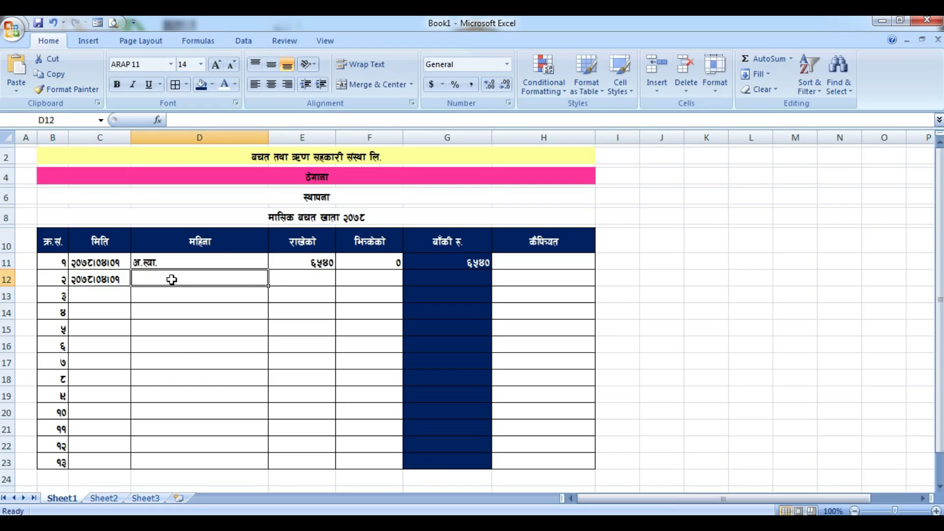
pyautogui.write('le')
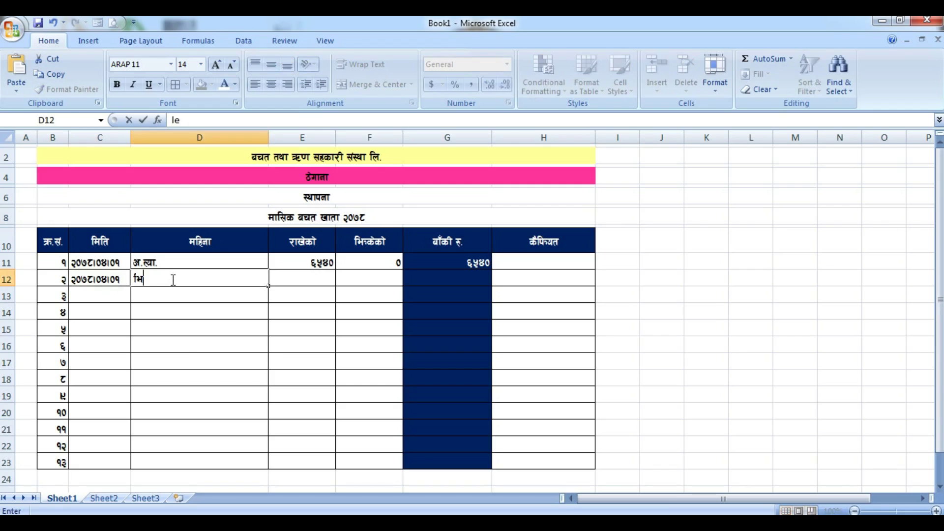
pyautogui.write('m')
pyautogui.write('t')
pyautogui.press('BackSpace')
pyautogui.press('BackSpace')
pyautogui.press('BackSpace')
pyautogui.press('BackSpace')
pyautogui.write('le')
pyautogui.write('ms]')
pyautogui.write('sf] /sd')
pyautogui.write(' l')
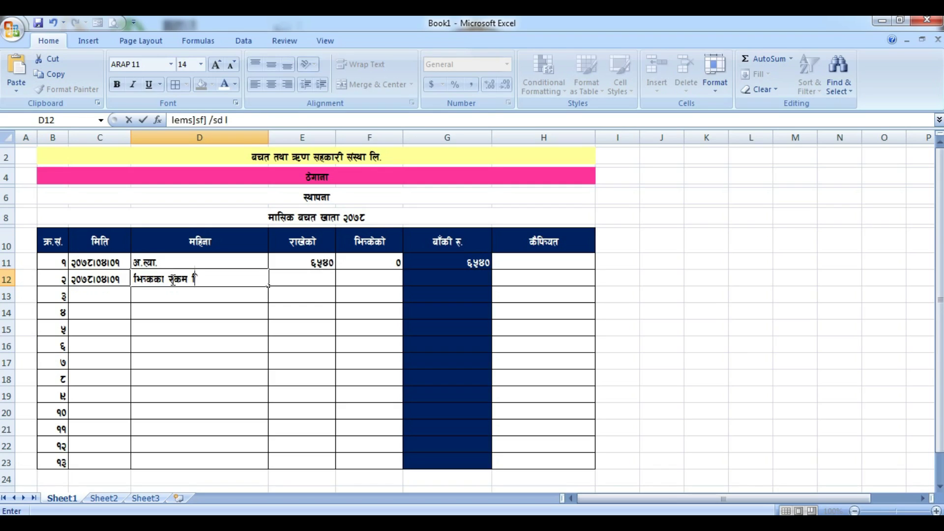
pyautogui.write('kmtf{')
pyautogui.press('Tab')
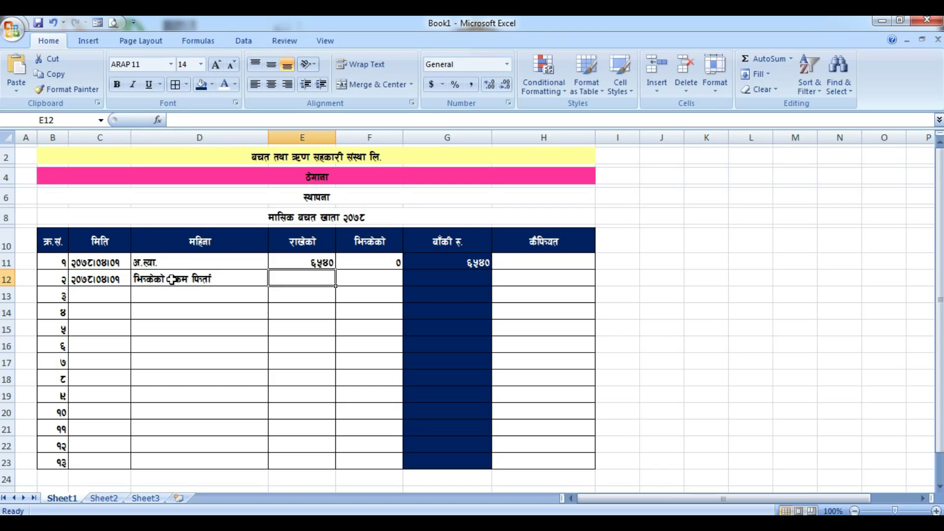
pyautogui.write('0')
pyautogui.press('Tab')
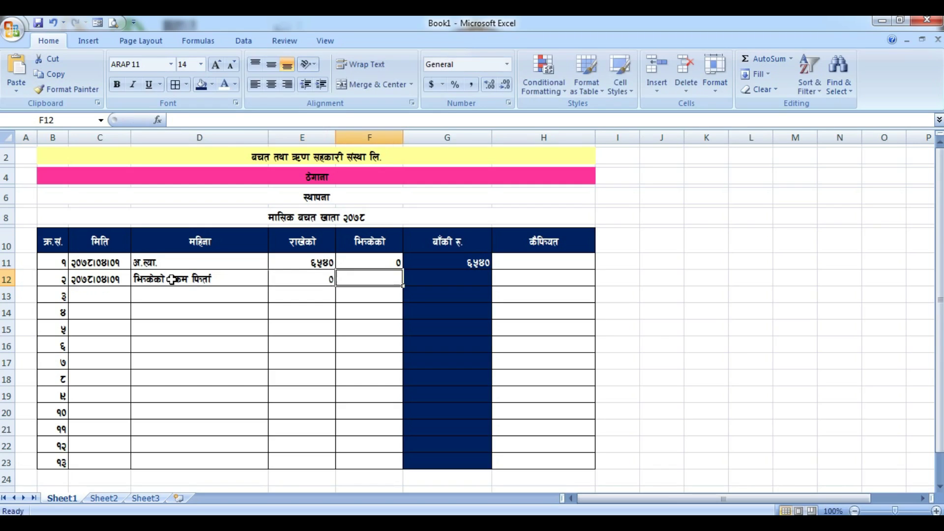
pyautogui.write('500')
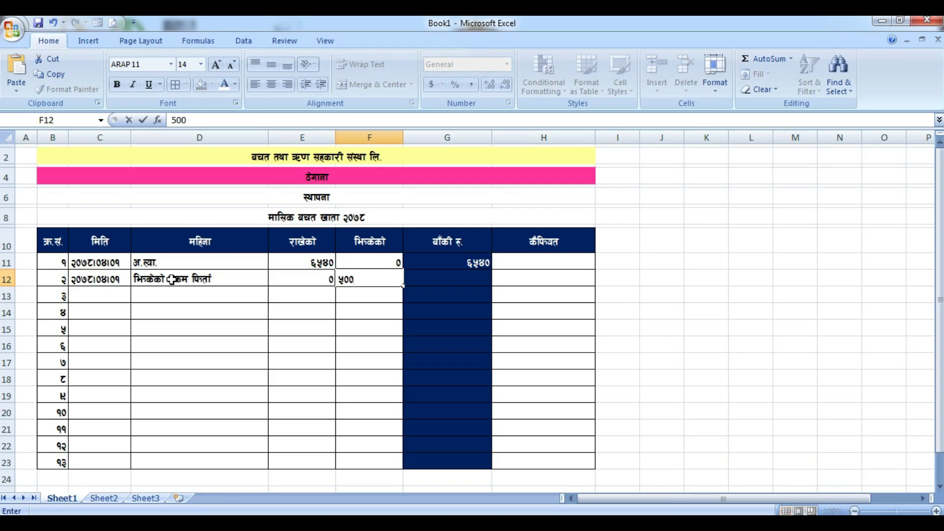
pyautogui.press('Tab')
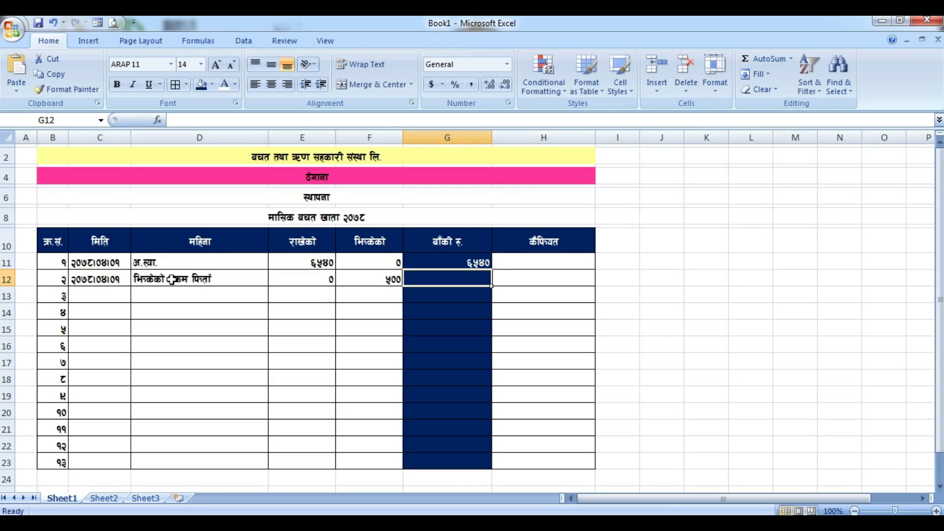
pyautogui.moveTo(88, 278); pyautogui.dragTo(343, 289)
pyautogui.press('Delete')
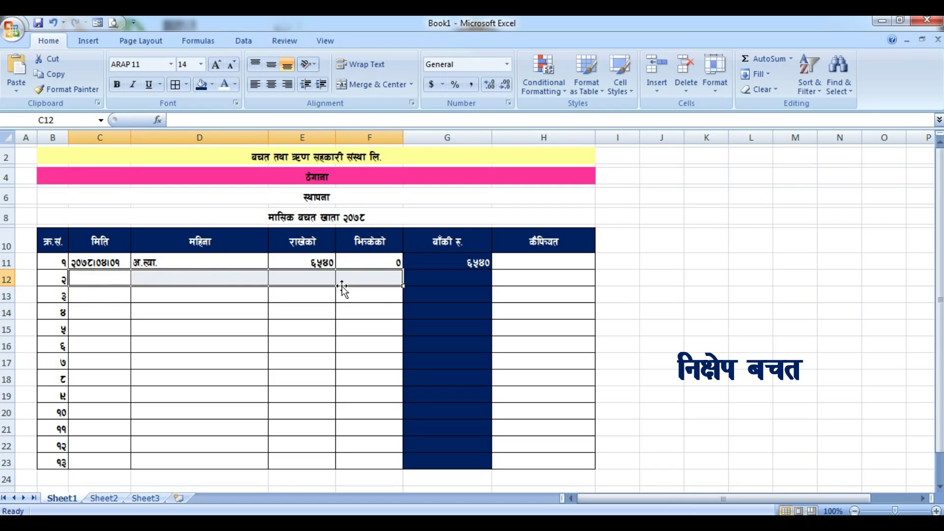
pyautogui.click(90, 282)
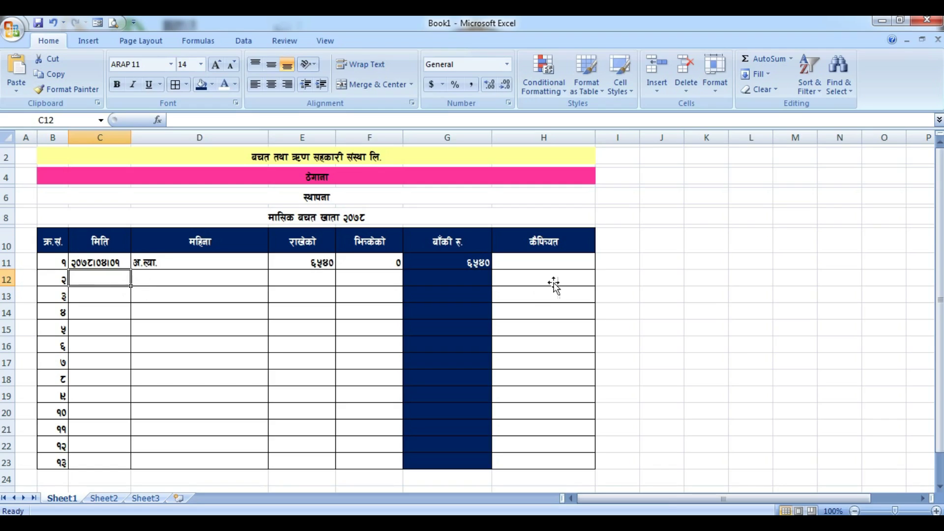
pyautogui.click(476, 261)
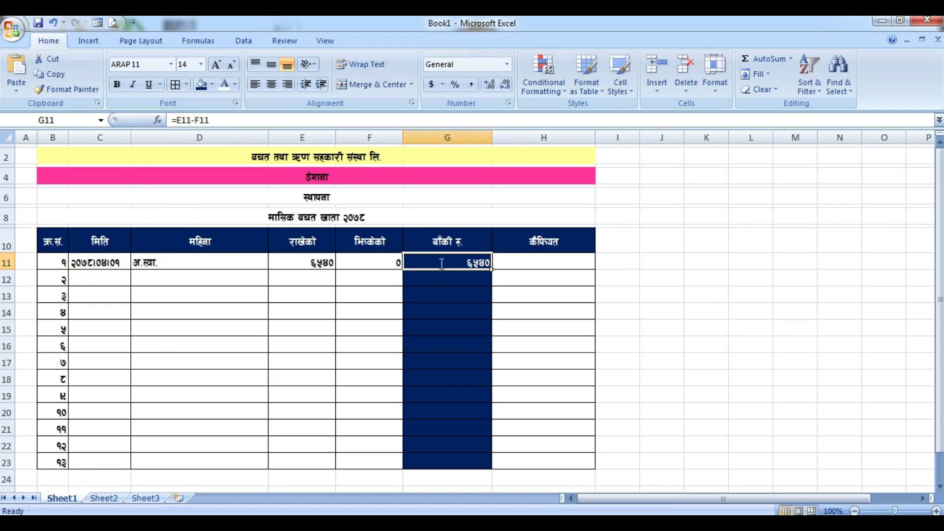
pyautogui.click(106, 279)
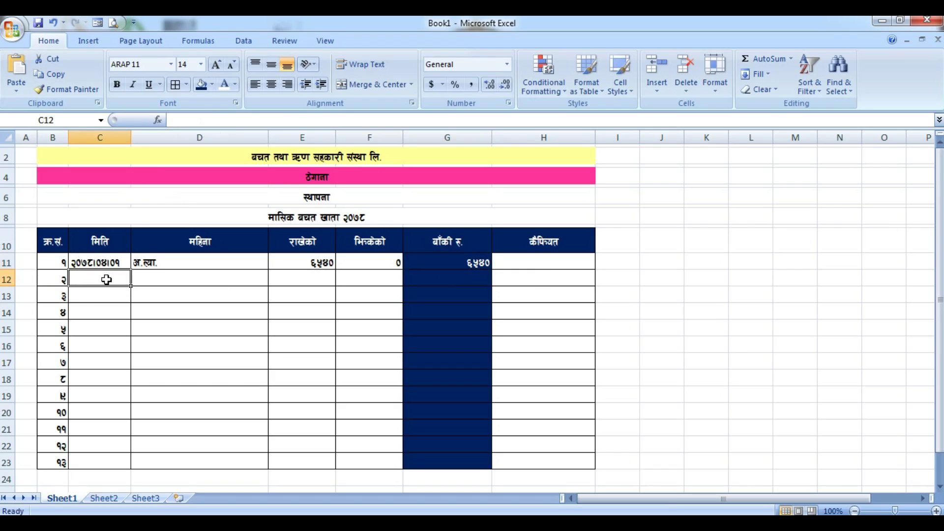
pyautogui.write('20')
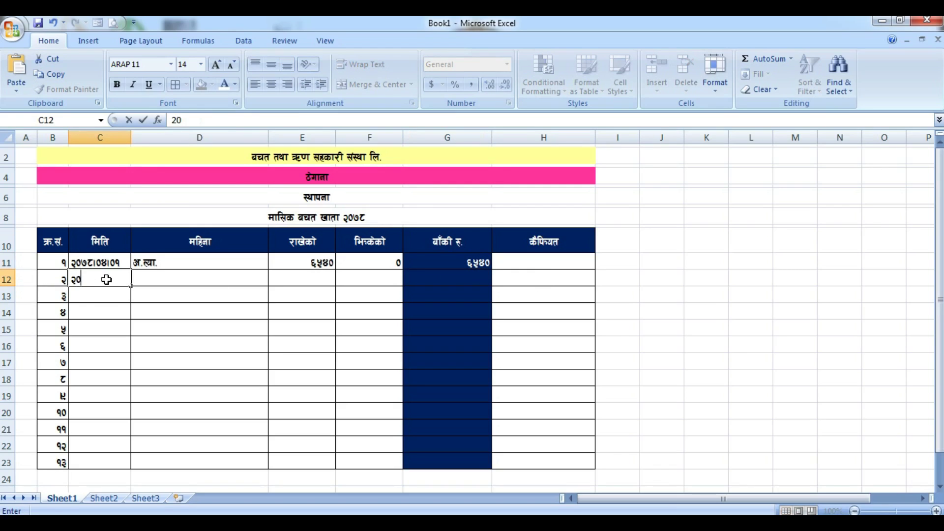
pyautogui.write('78')
pyautogui.press('BackSpace')
pyautogui.press('Escape')
pyautogui.click(609, 346)
pyautogui.click(138, 215)
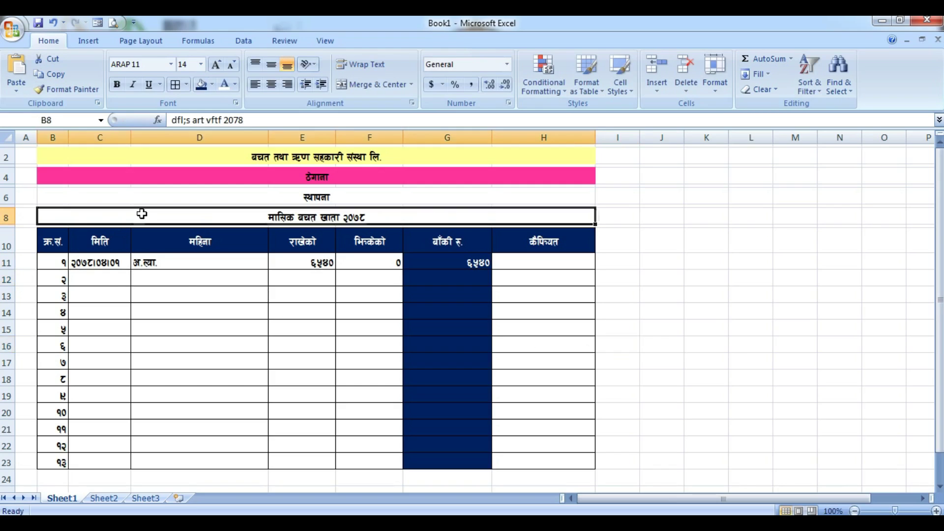
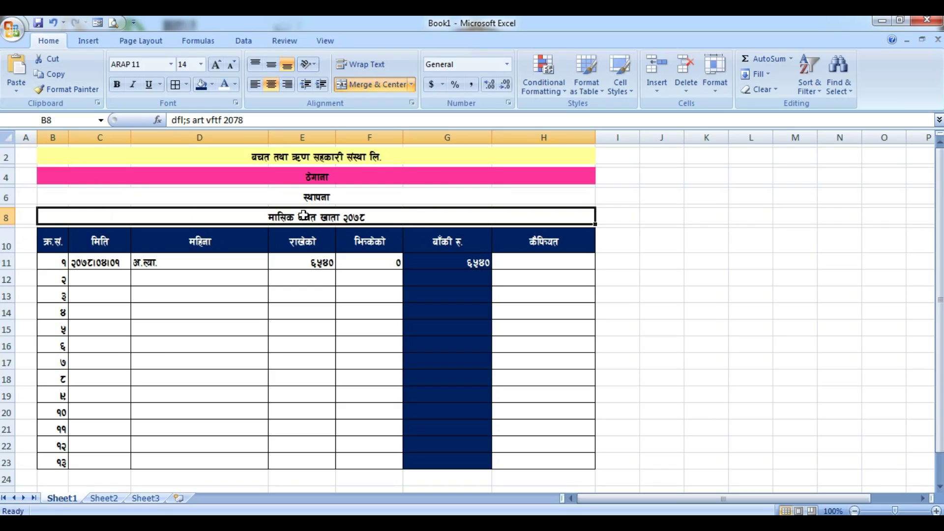
# Enter the date २०७८।०४।११ in C12 and the month श्रावण in D12.
pyautogui.click(294, 331)
pyautogui.click(297, 217)
pyautogui.click(93, 278)
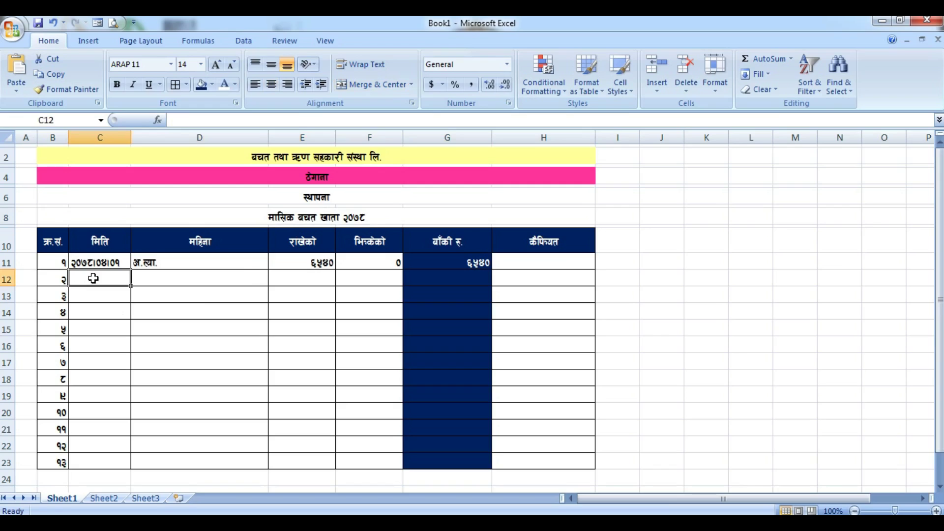
pyautogui.write('2078')
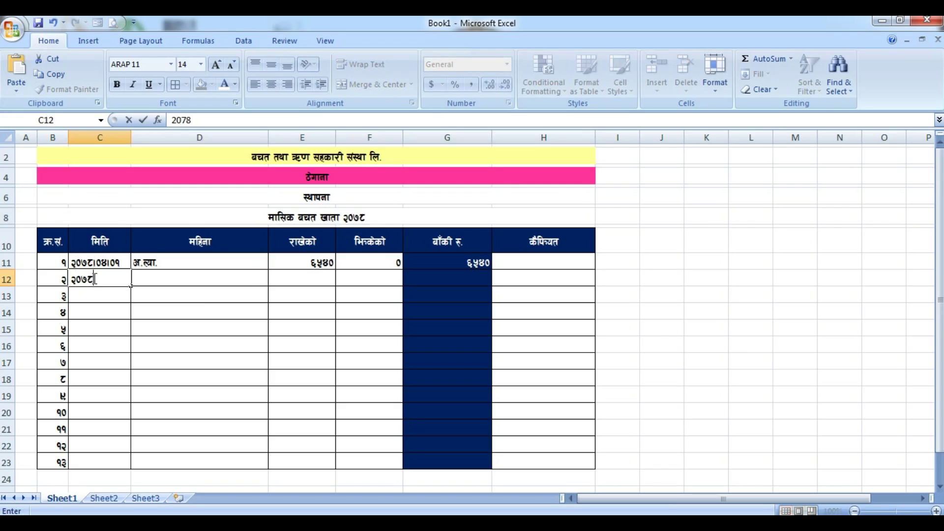
pyautogui.write('.04.')
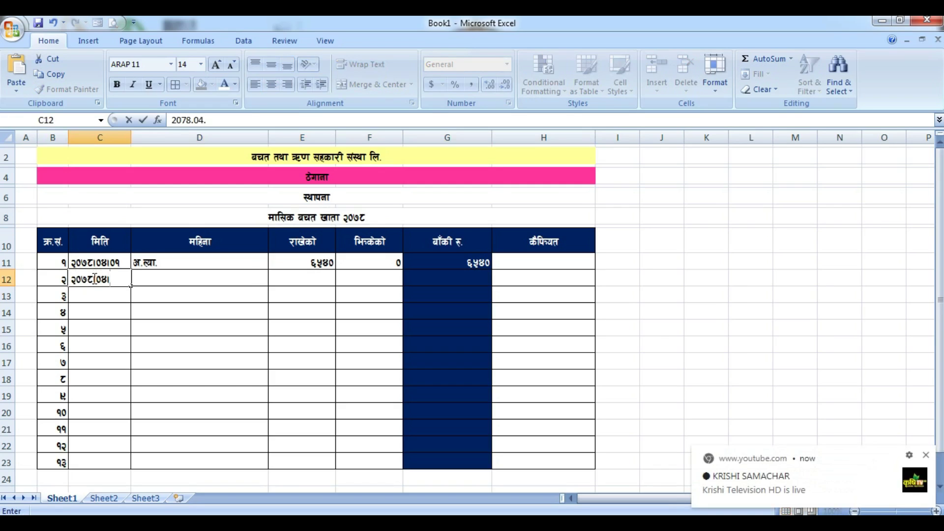
pyautogui.write('11')
pyautogui.press('Tab')
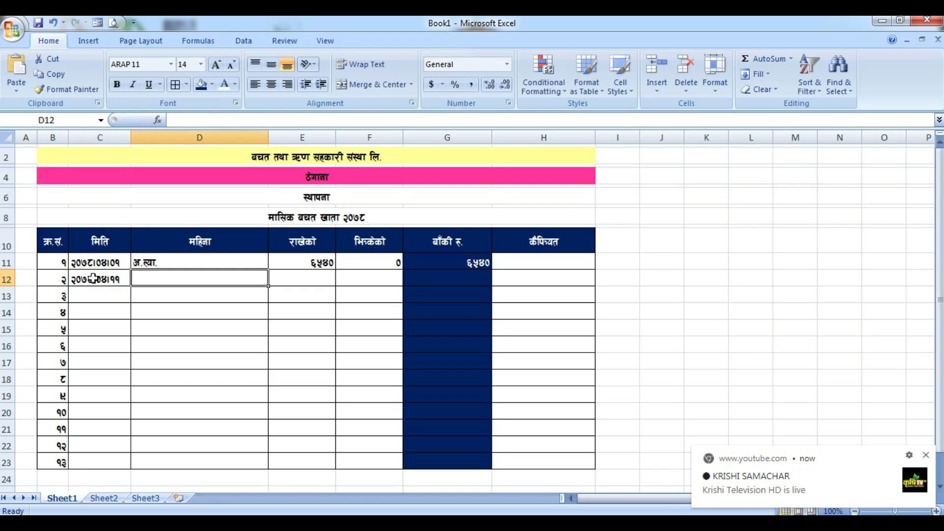
pyautogui.click(925, 454)
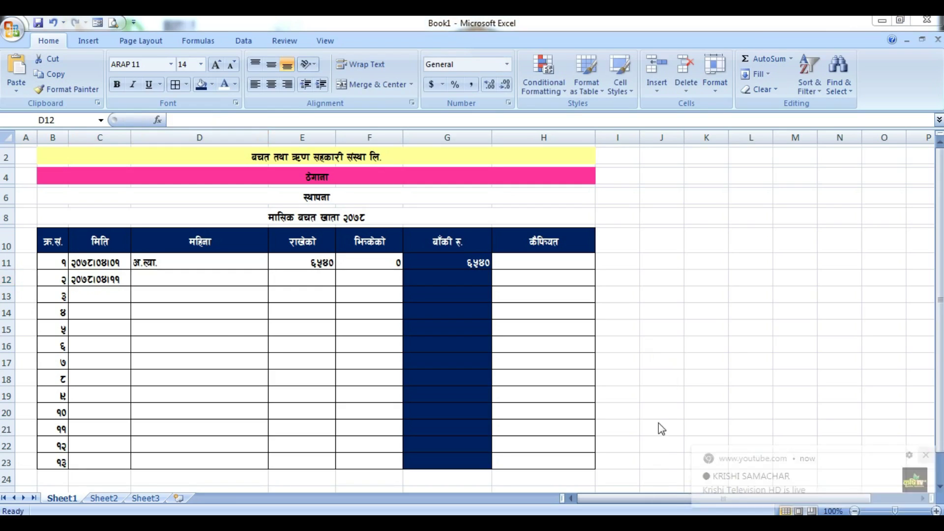
pyautogui.write('>f')
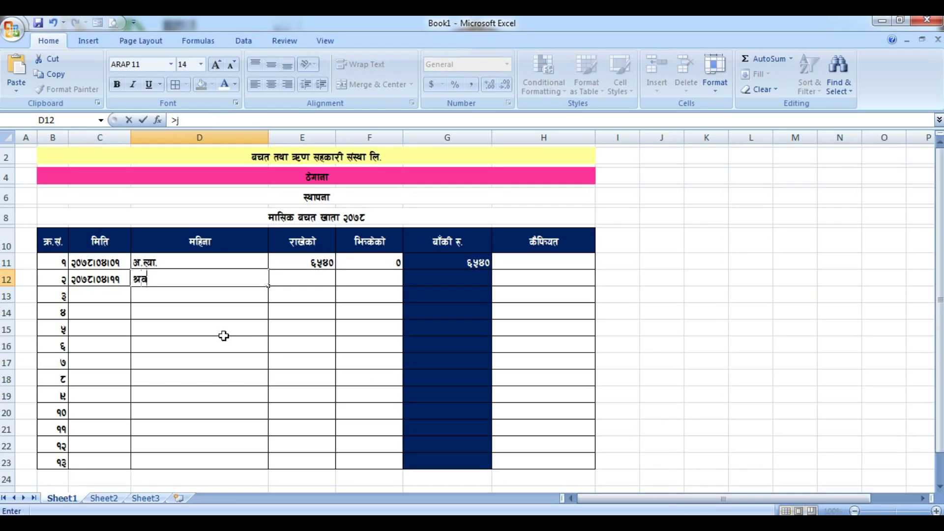
pyautogui.write('j')
pyautogui.write('0f')
pyautogui.press('Tab')
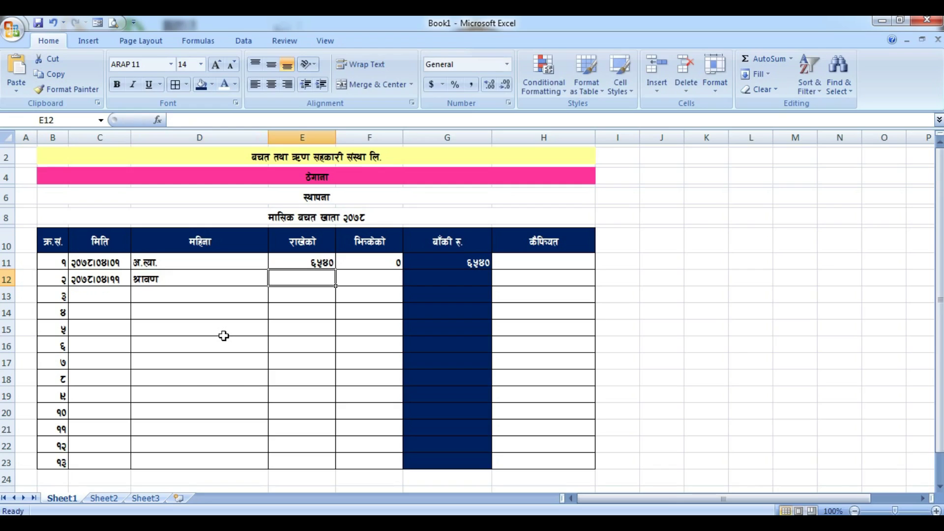
# Enter a deposit of 500 in E12 and a withdrawal of 0 in F12.
pyautogui.write('300')
pyautogui.press('BackSpace')
pyautogui.press('BackSpace')
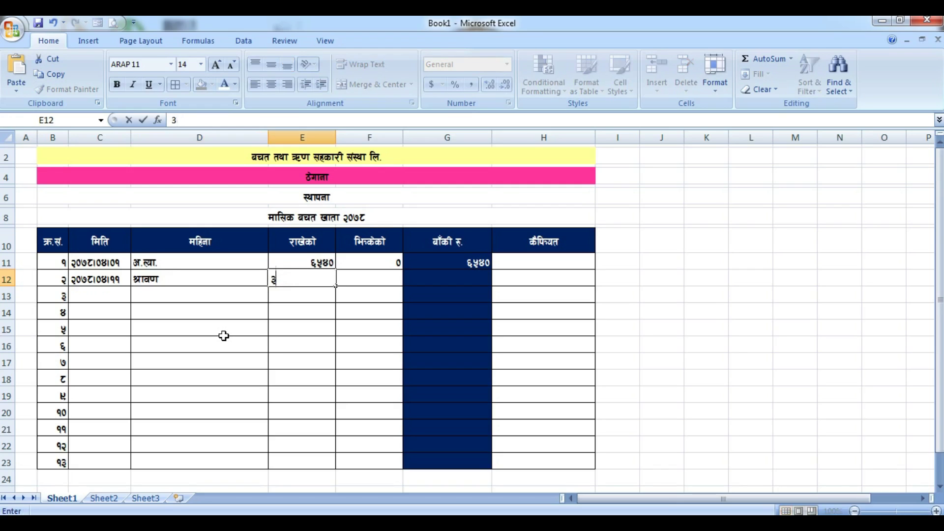
pyautogui.press('BackSpace')
pyautogui.write('500')
pyautogui.press('Tab')
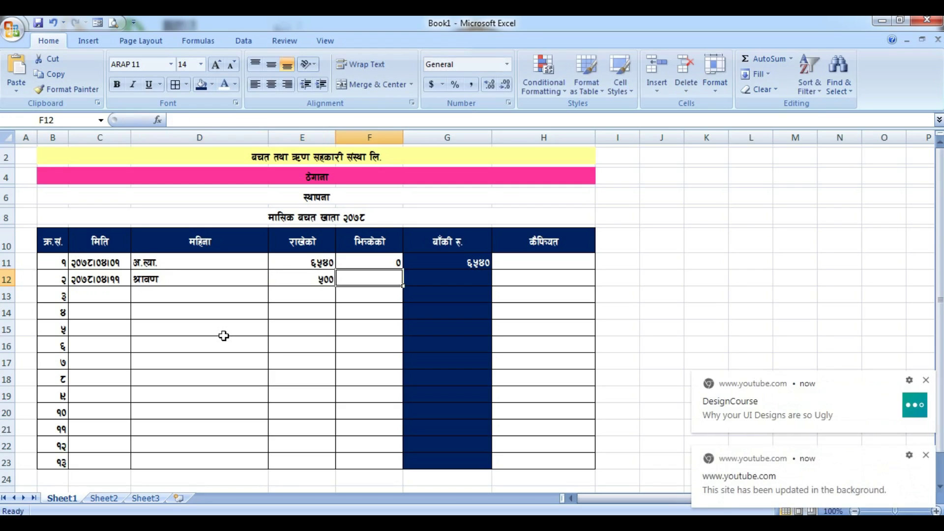
pyautogui.click(926, 455)
pyautogui.click(926, 454)
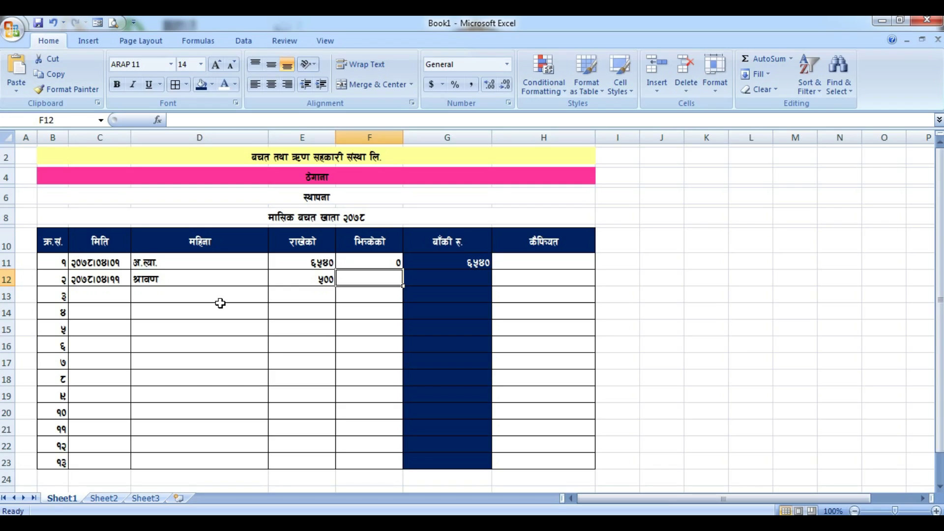
pyautogui.write('0')
pyautogui.press('Tab')
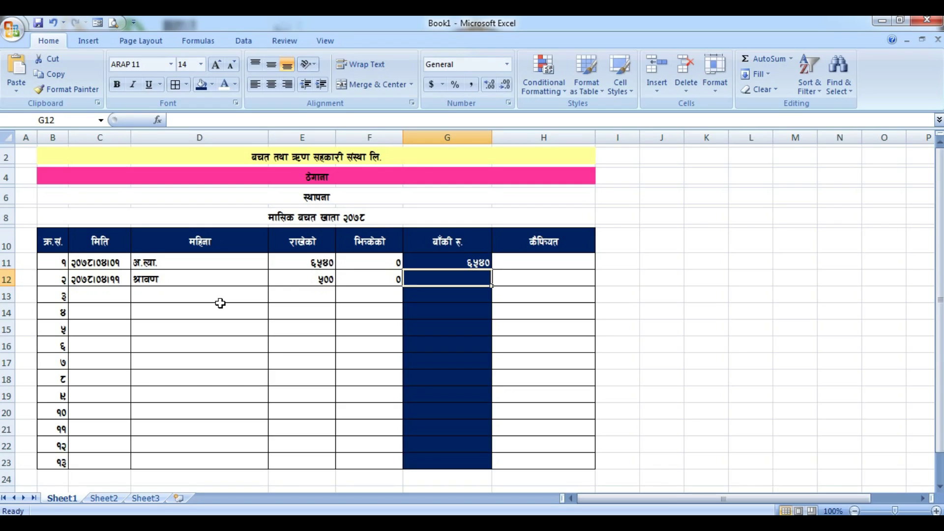
# Enter =G11+E12-F12 in G12 so the second balance reads 7040.
pyautogui.write('=')
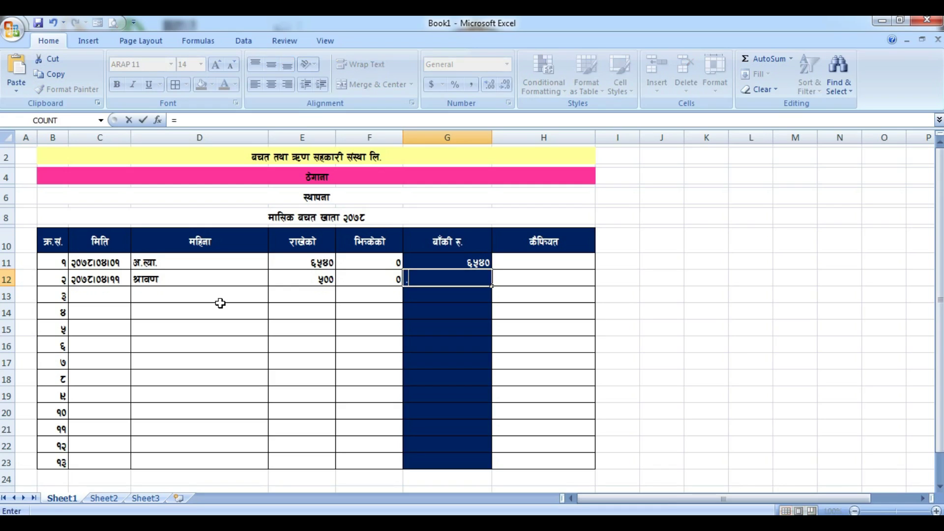
pyautogui.press('BackSpace')
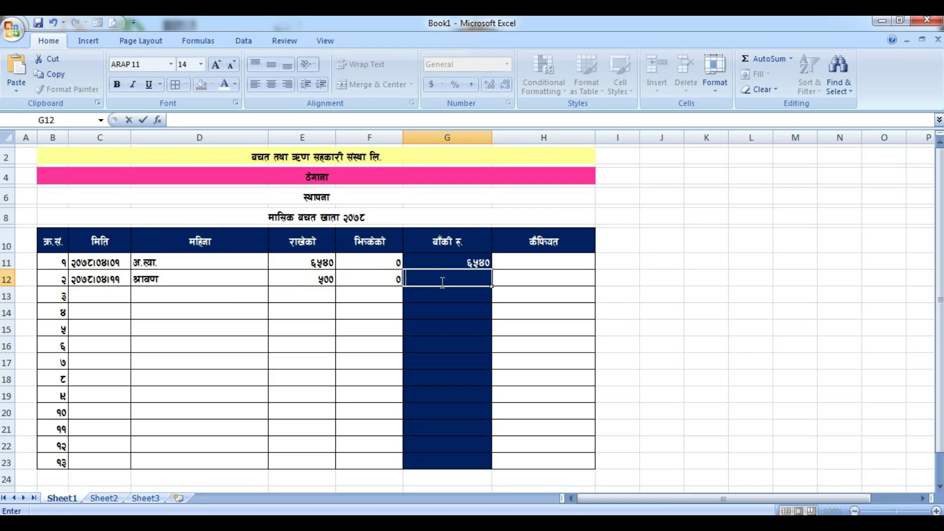
pyautogui.click(468, 261)
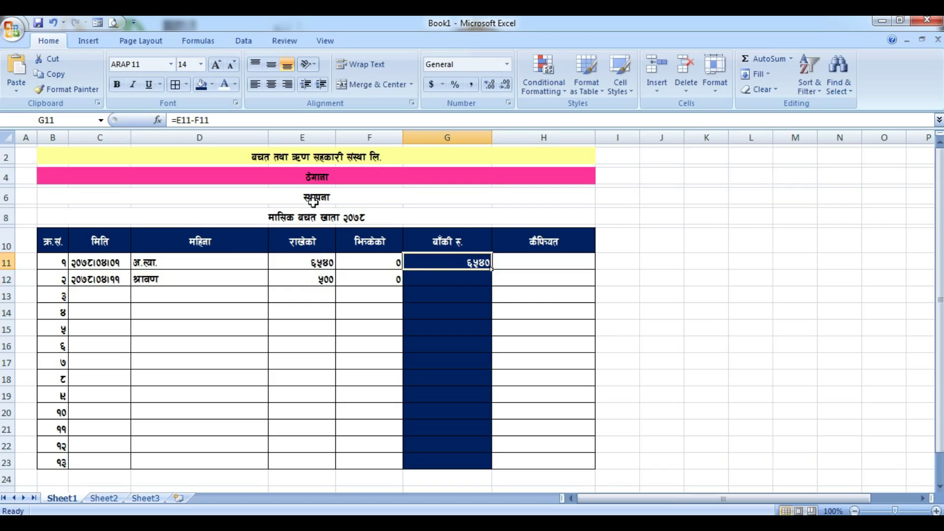
pyautogui.click(441, 278)
pyautogui.write('=')
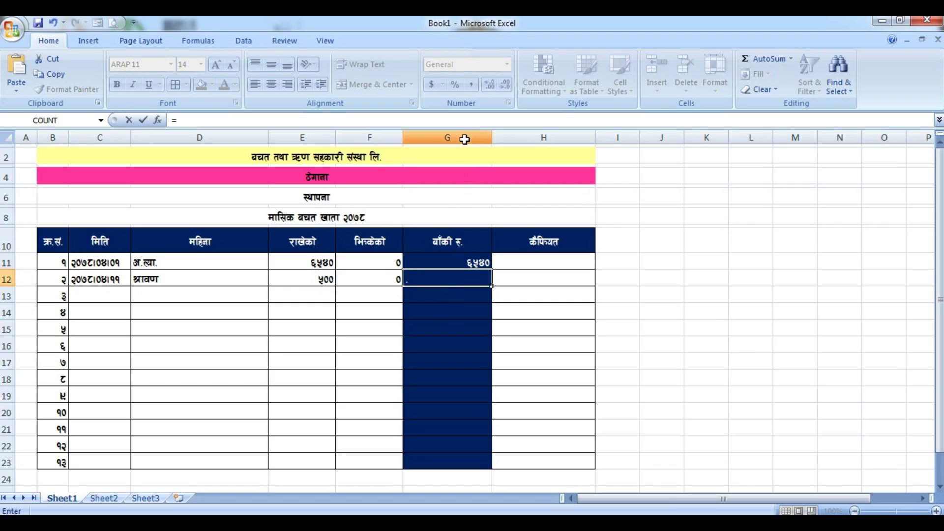
pyautogui.click(450, 260)
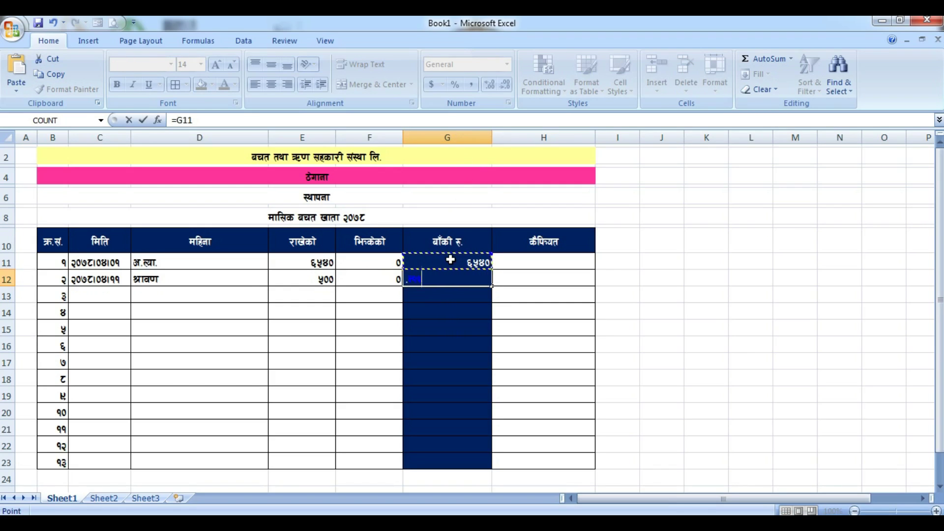
pyautogui.write('+')
pyautogui.click(317, 280)
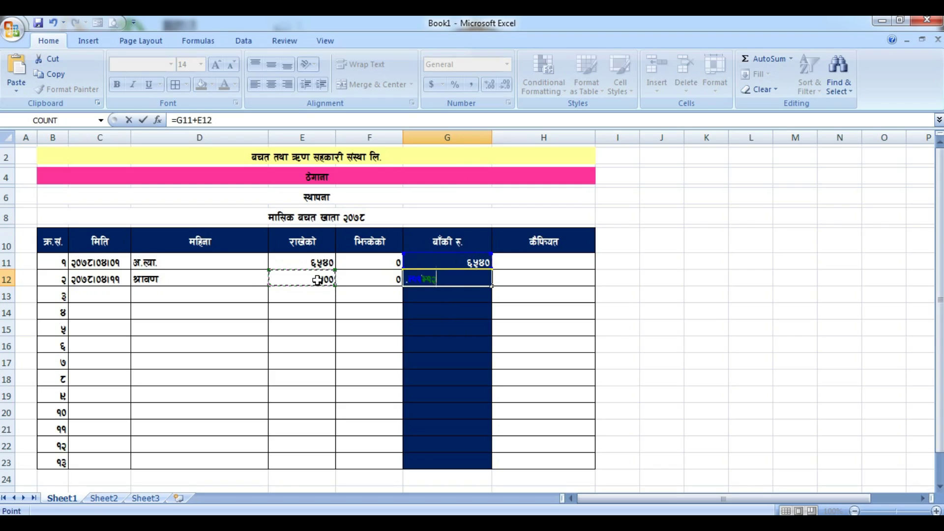
pyautogui.write('-')
pyautogui.click(375, 290)
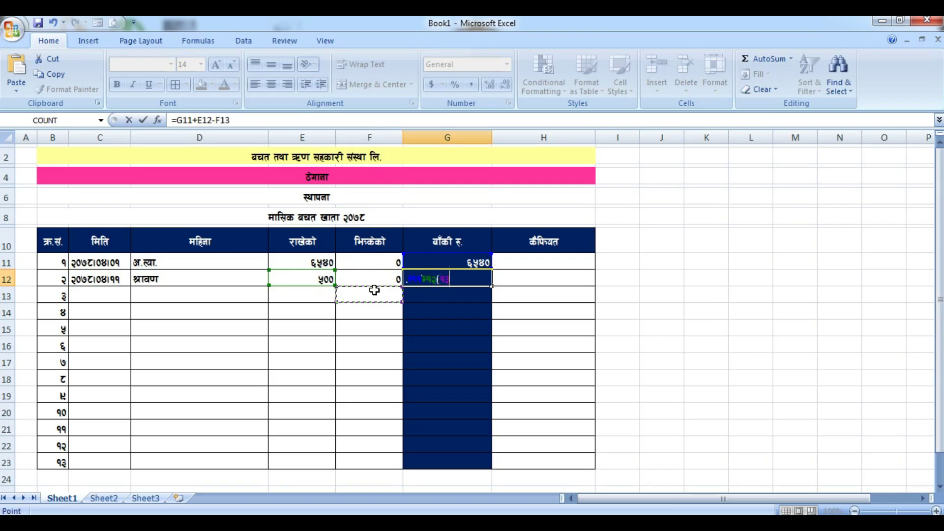
pyautogui.click(375, 275)
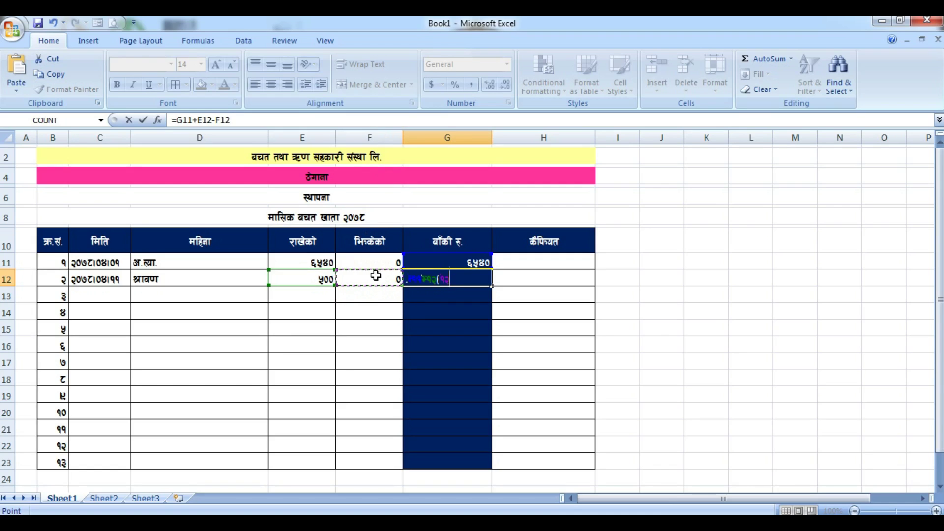
pyautogui.press('Return')
# Review the first and second rows' balance formulas and the first deposit value.
pyautogui.click(463, 266)
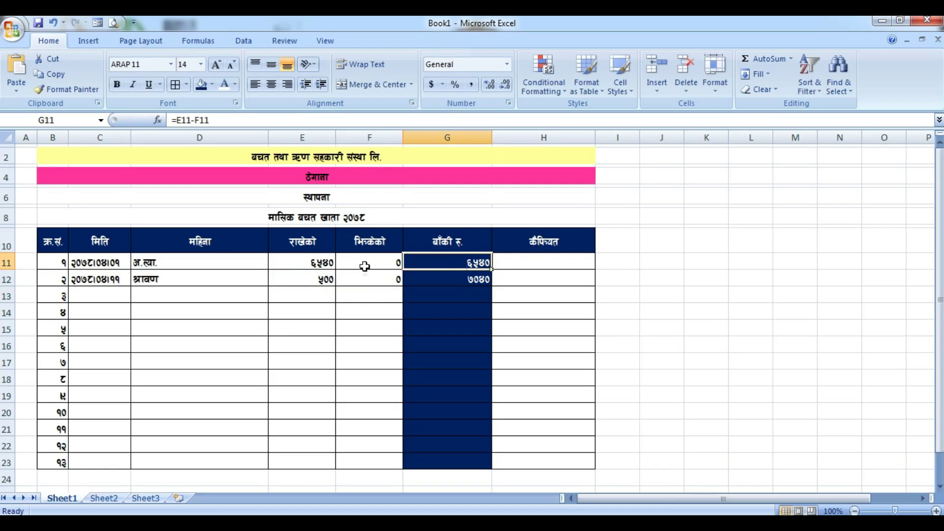
pyautogui.click(311, 266)
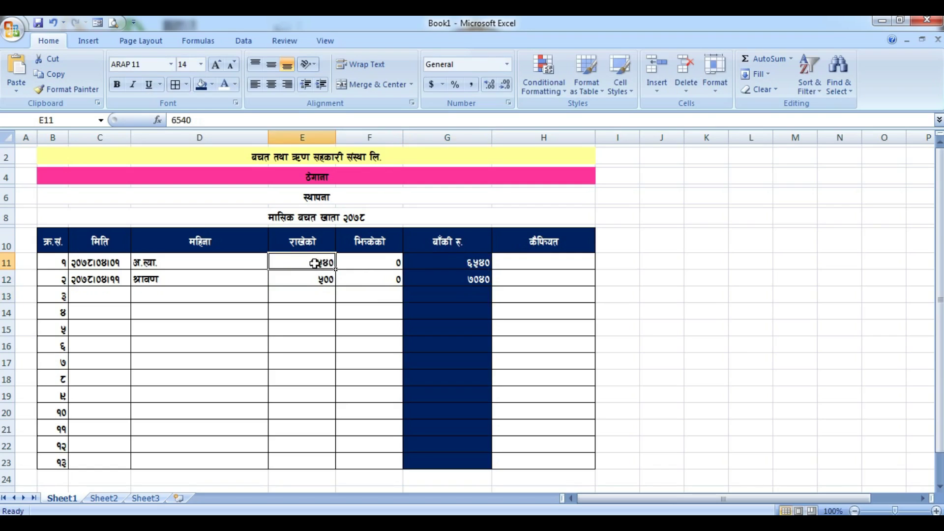
pyautogui.click(470, 259)
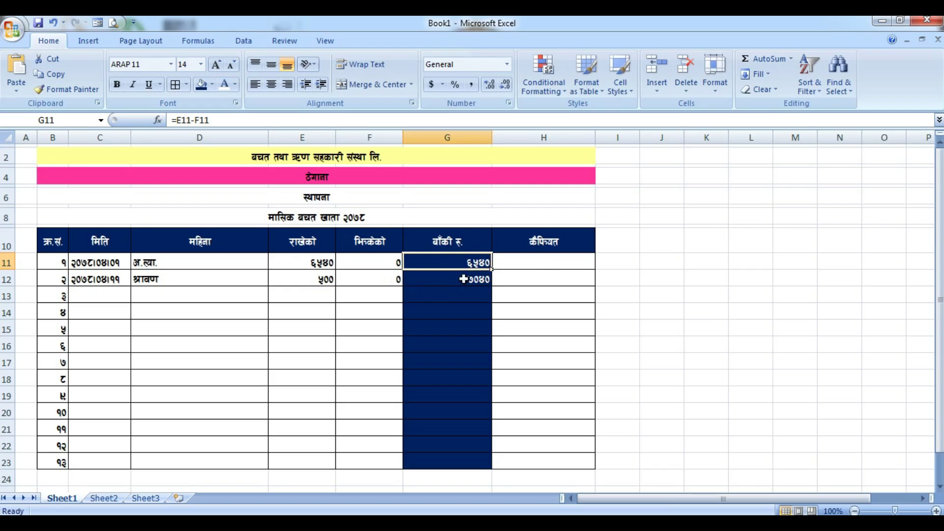
pyautogui.click(464, 278)
# Fill row 13 with date २०७८।०५।२३, month भाद्रदेखि कार्तिकसम्म, deposit 1500 and withdrawal 0.
pyautogui.click(101, 296)
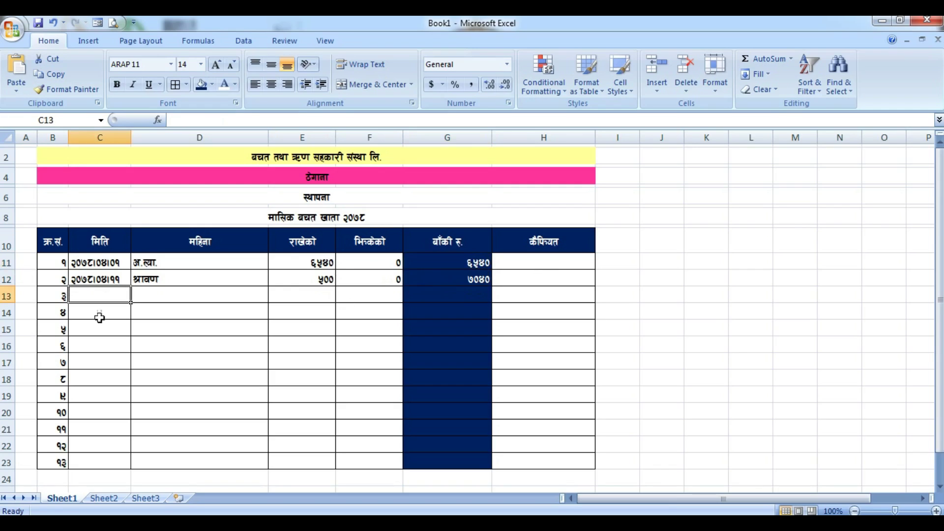
pyautogui.write('207')
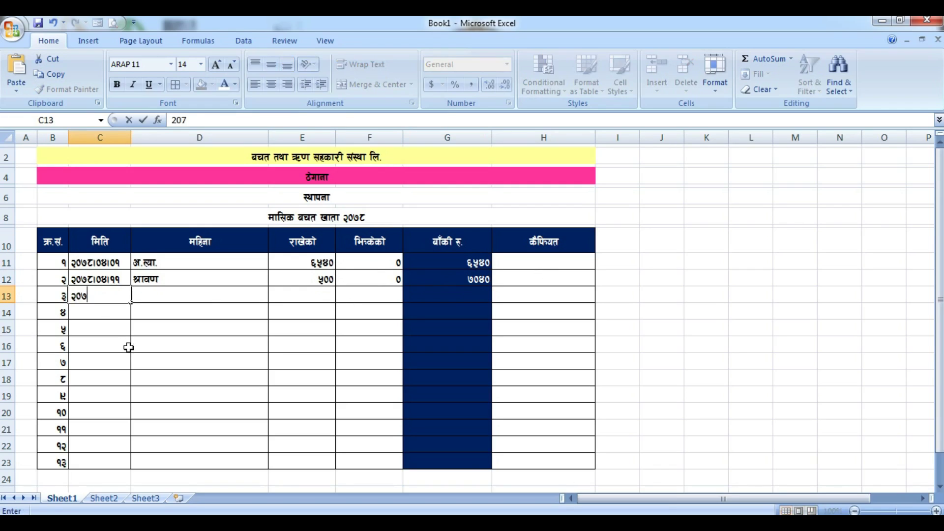
pyautogui.write('8.05')
pyautogui.write('.23')
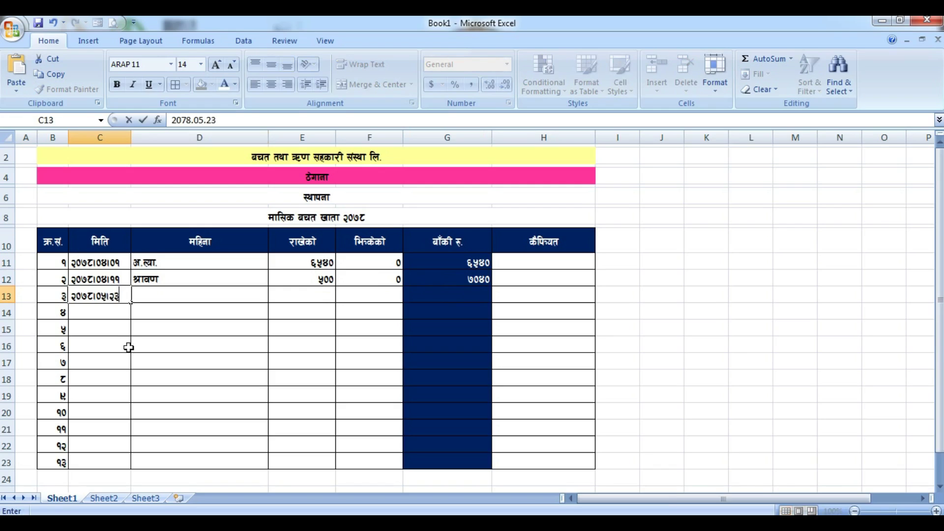
pyautogui.press('Tab')
pyautogui.write('ef')
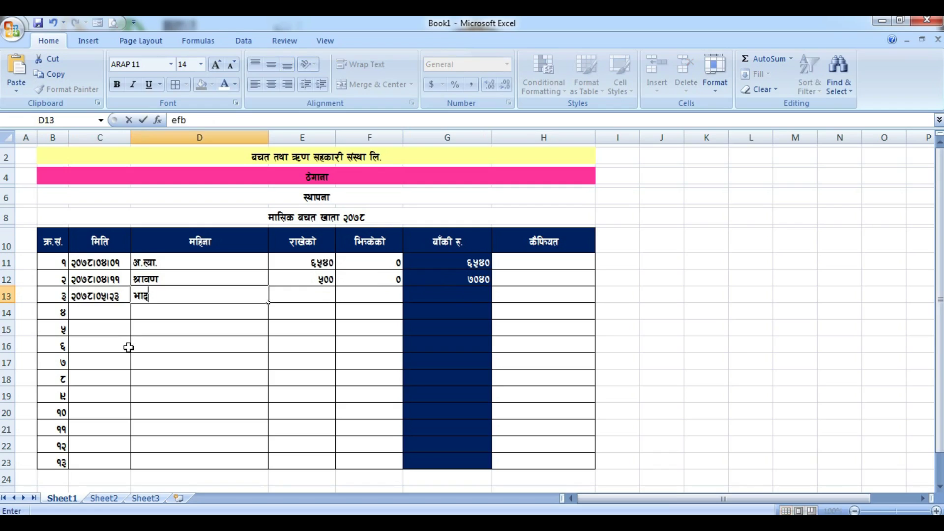
pyautogui.write('b')
pyautogui.write('b]lv ')
pyautogui.write('sf')
pyautogui.write('lt{s;D')
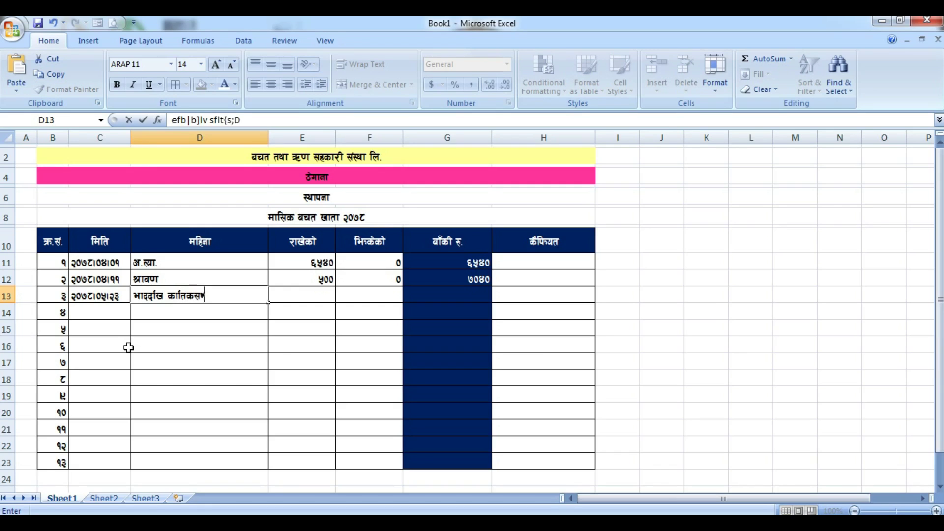
pyautogui.write('d')
pyautogui.press('Tab')
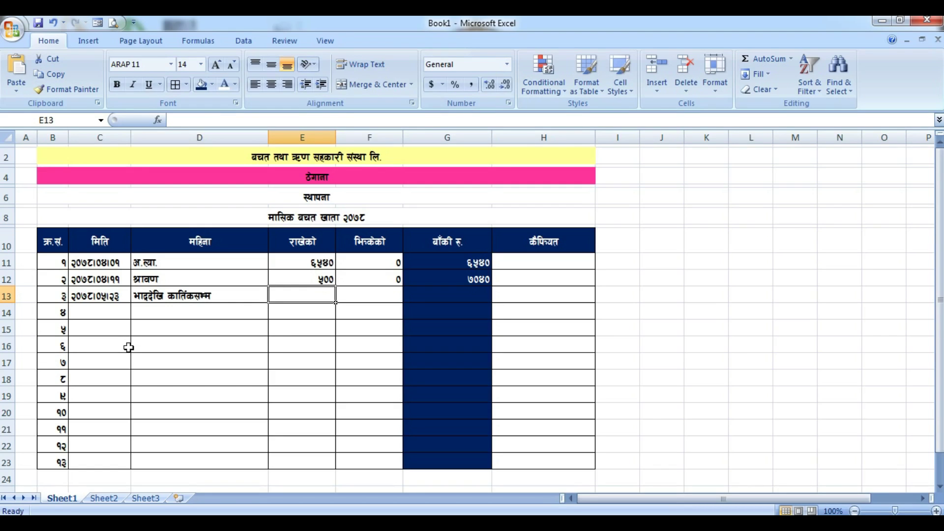
pyautogui.write('15')
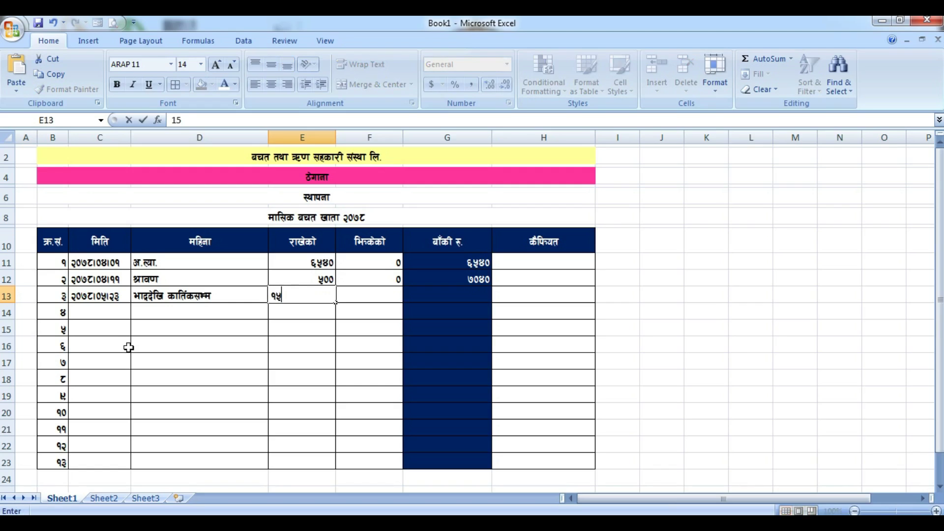
pyautogui.write('00')
pyautogui.press('Tab')
pyautogui.write('0')
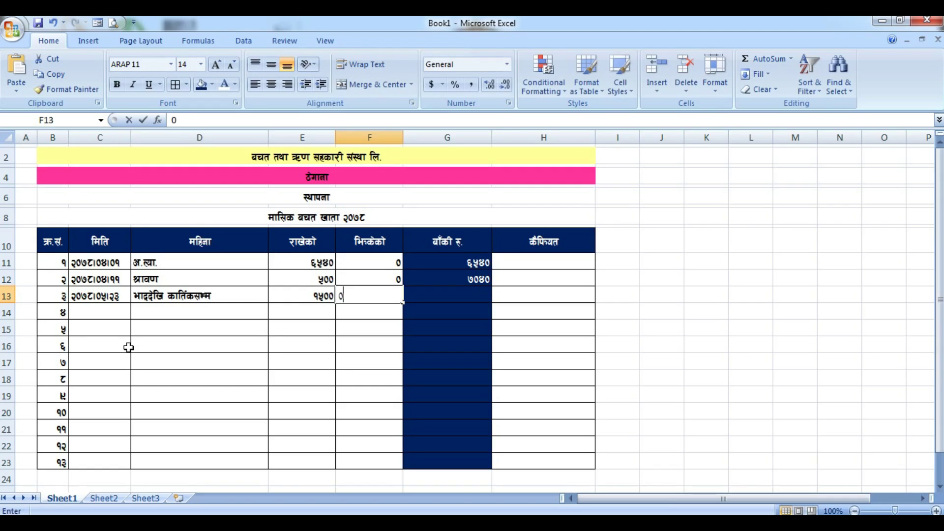
pyautogui.press('Tab')
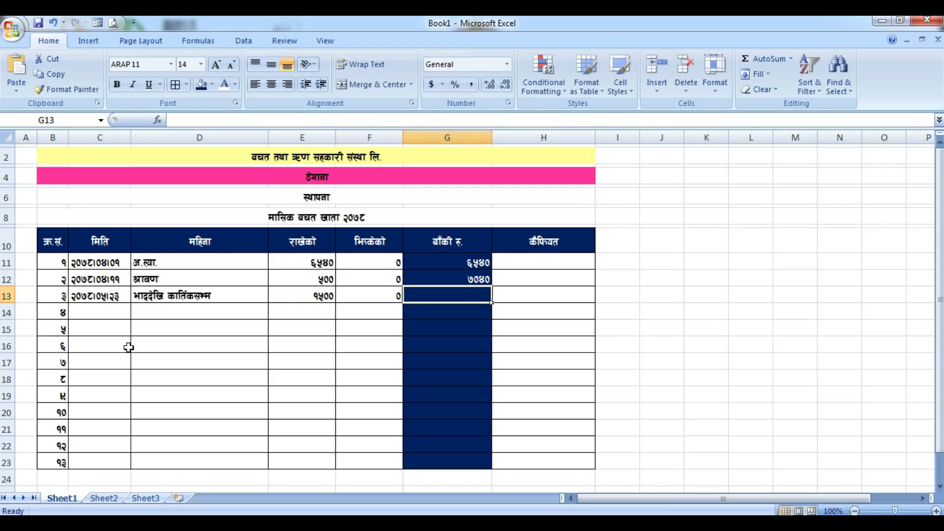
# Enter =G12+E13-F13 in G13 as the third row's running balance.
pyautogui.write('=')
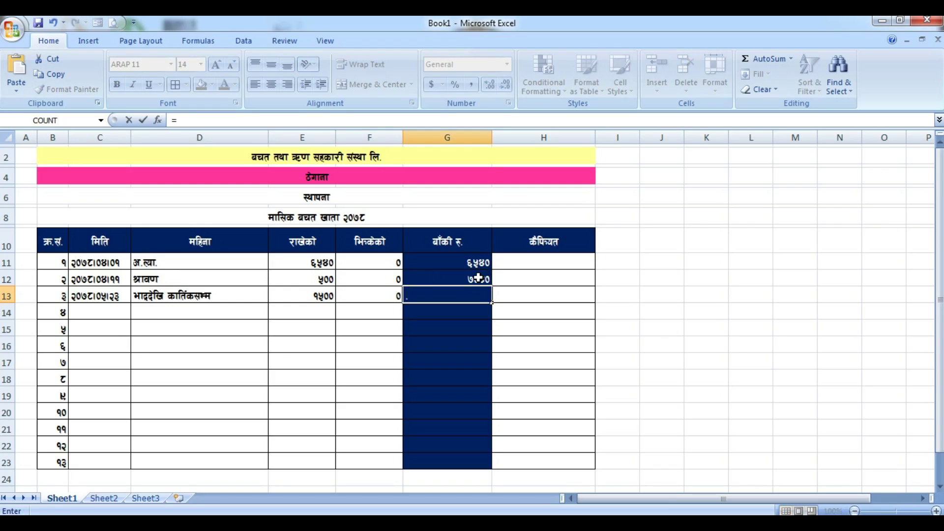
pyautogui.click(478, 278)
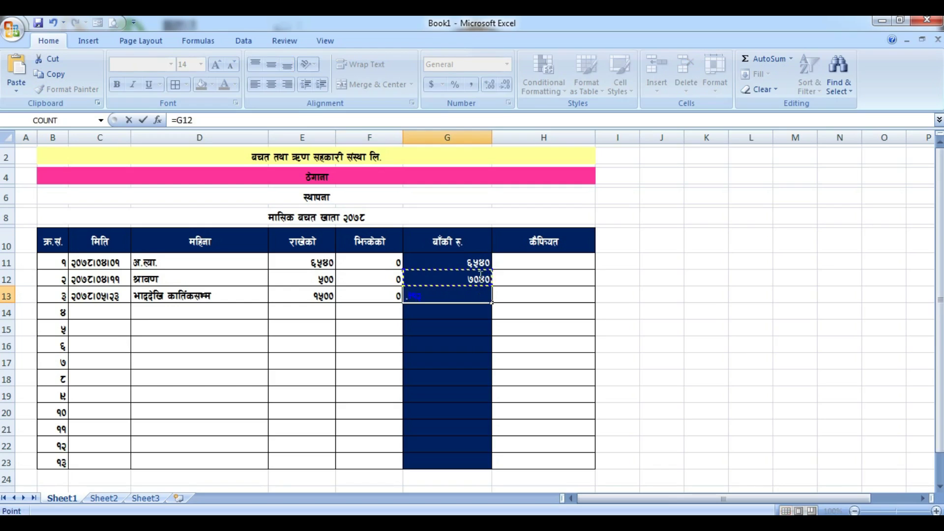
pyautogui.write('+')
pyautogui.click(307, 295)
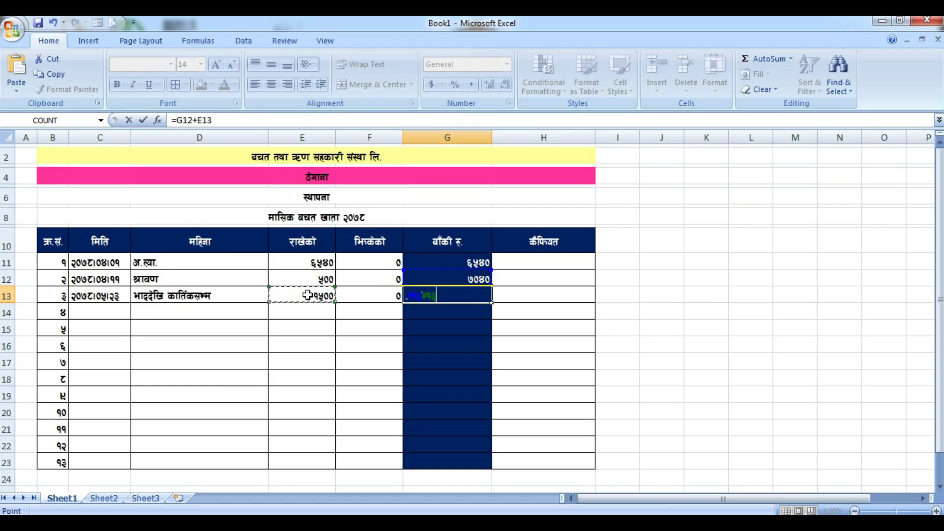
pyautogui.write('-')
pyautogui.click(368, 293)
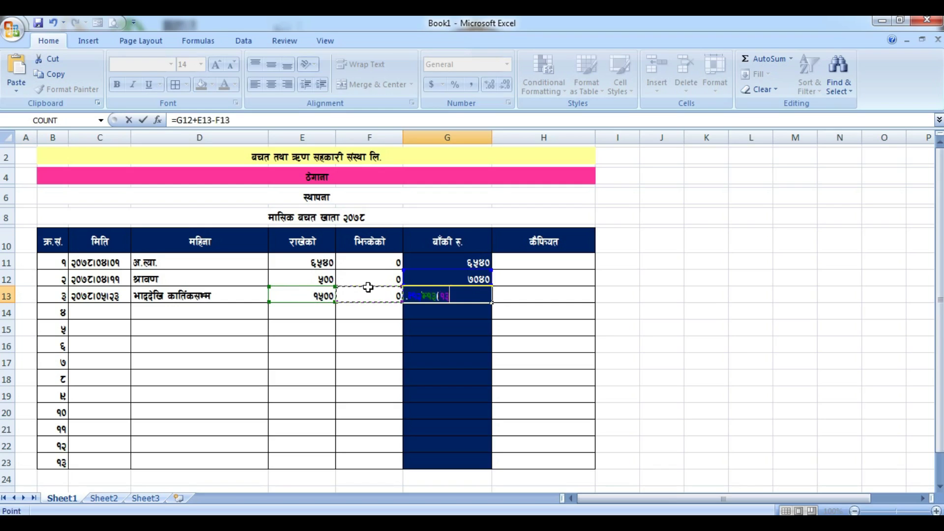
pyautogui.press('Return')
pyautogui.click(458, 302)
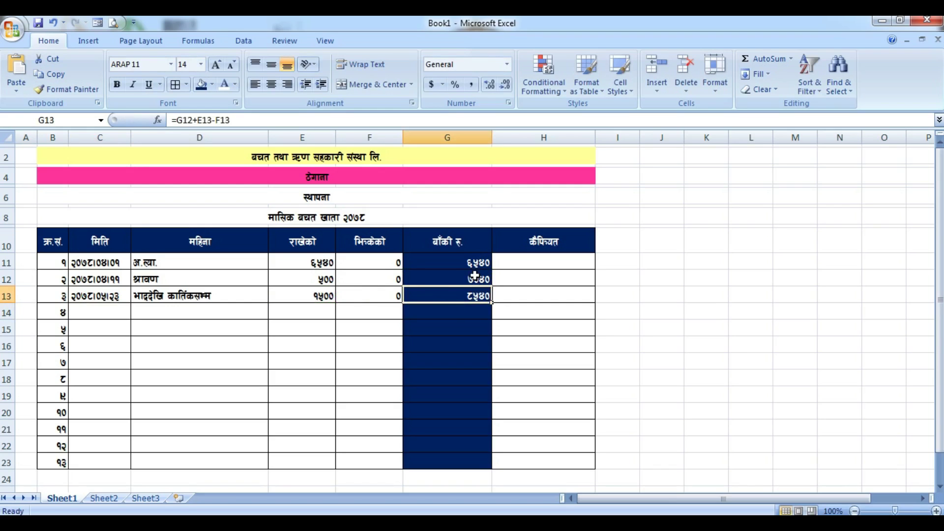
pyautogui.click(326, 296)
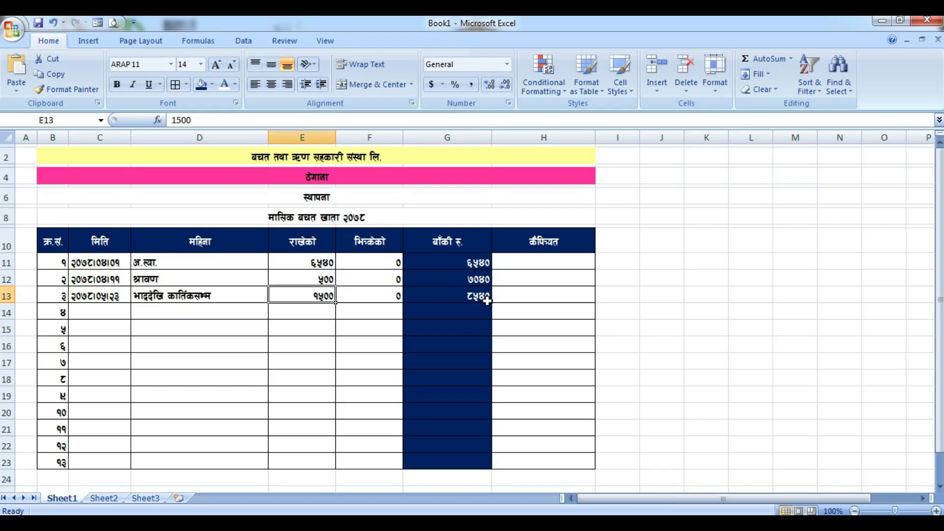
pyautogui.click(493, 290)
pyautogui.click(480, 293)
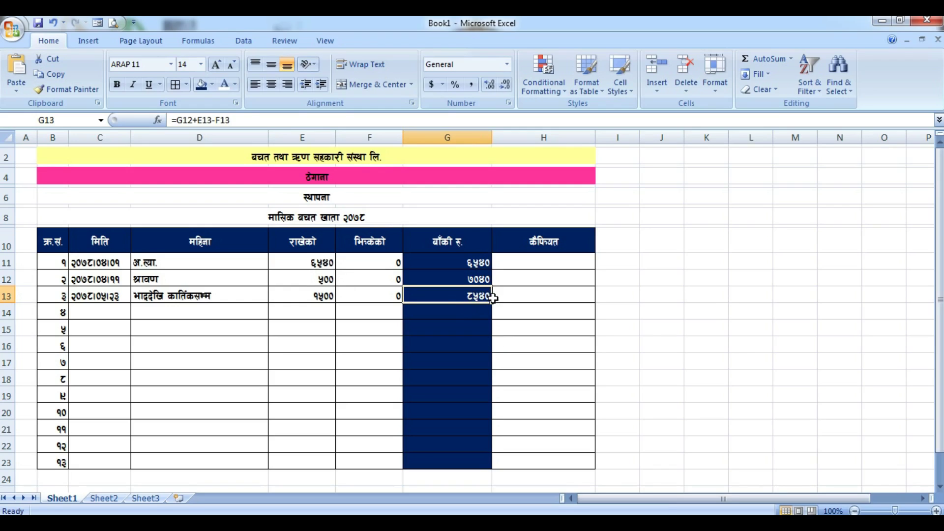
# Copy the G12 balance formula down through G23, so empty rows show 8540.
pyautogui.click(484, 279)
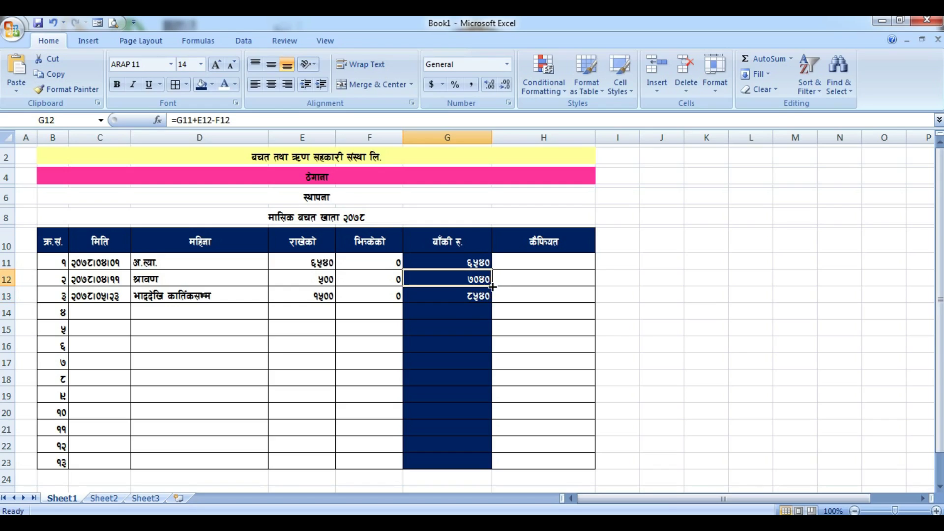
pyautogui.moveTo(492, 287); pyautogui.dragTo(507, 464)
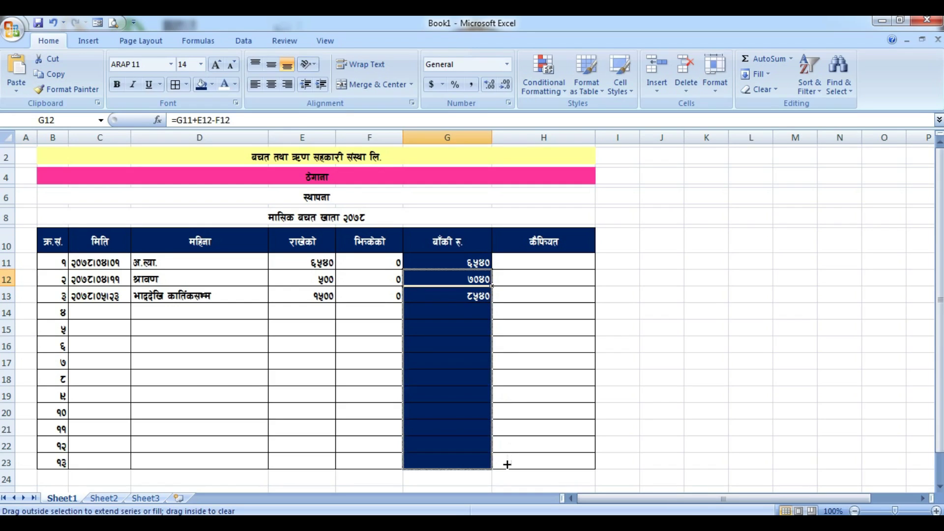
pyautogui.click(474, 295)
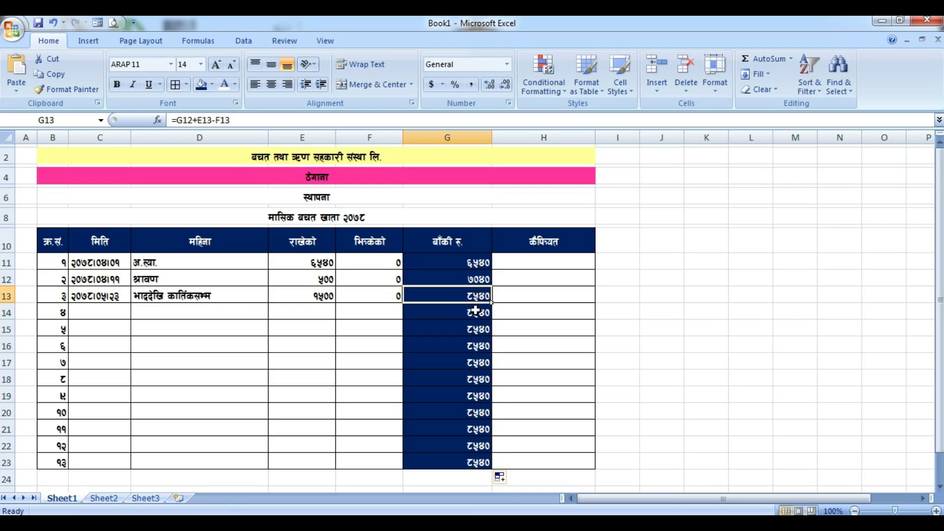
pyautogui.click(474, 311)
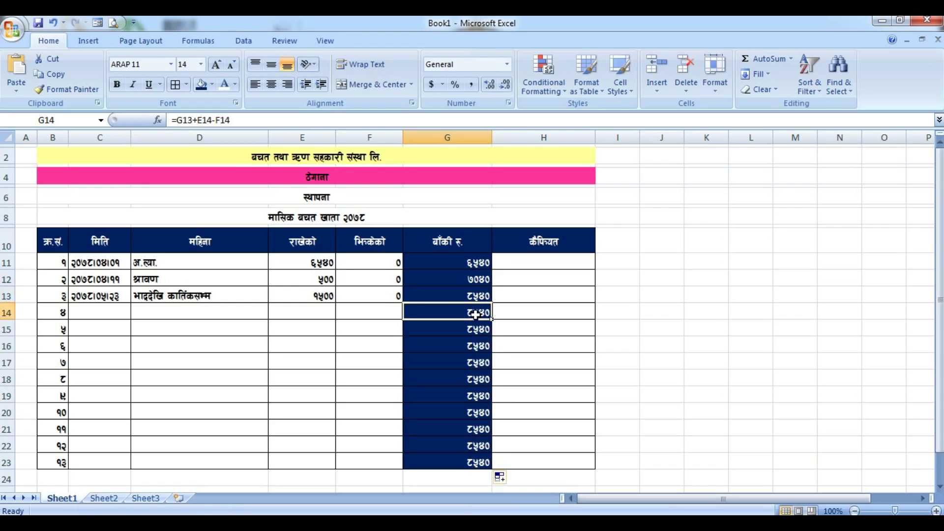
pyautogui.click(480, 291)
pyautogui.click(481, 278)
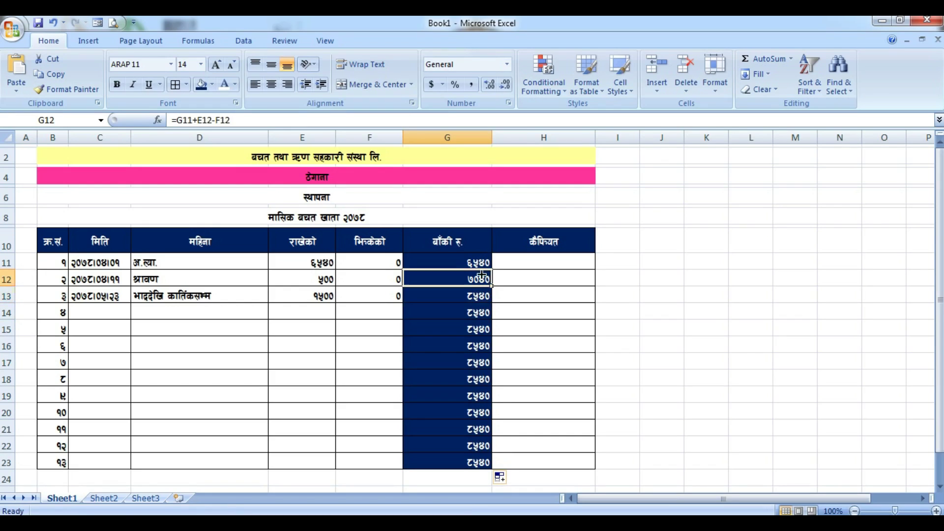
pyautogui.moveTo(493, 289); pyautogui.dragTo(493, 464)
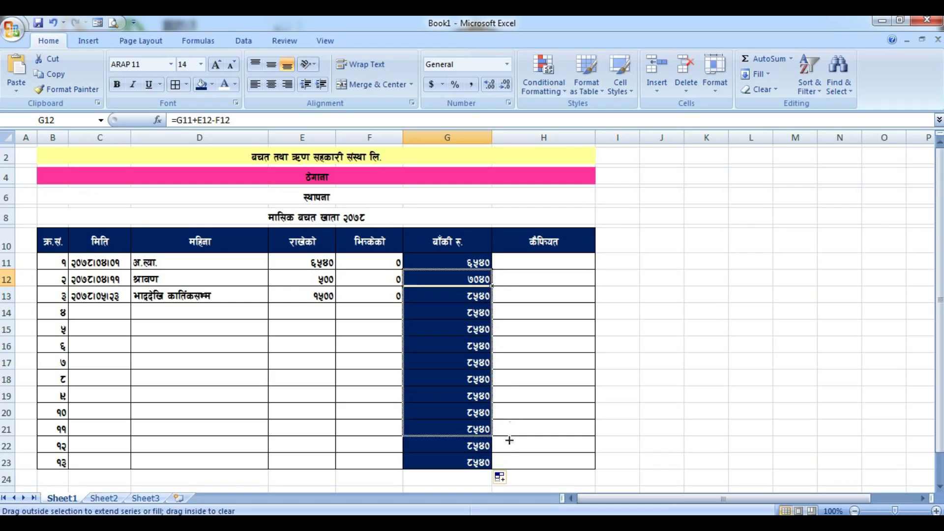
pyautogui.click(735, 365)
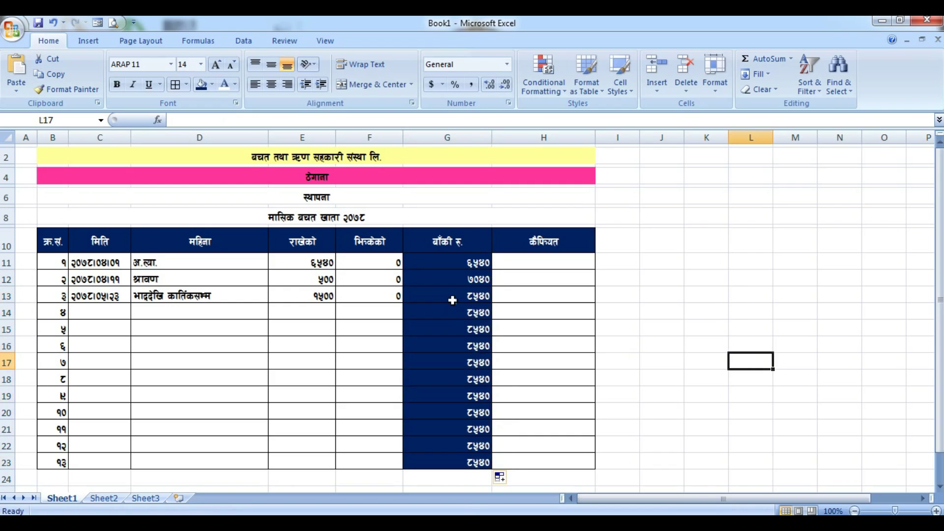
pyautogui.click(473, 321)
# Enter the date 2078.08.05 in C14.
pyautogui.click(94, 316)
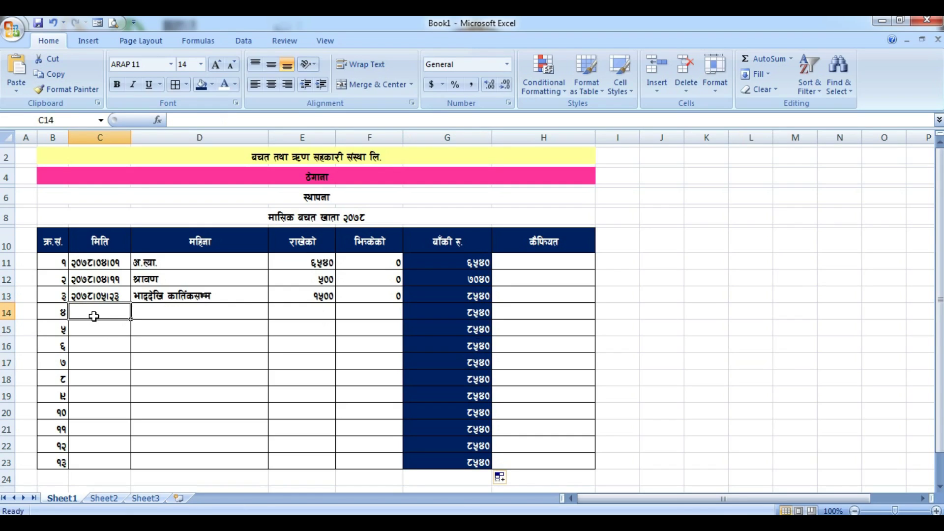
pyautogui.write('2078.')
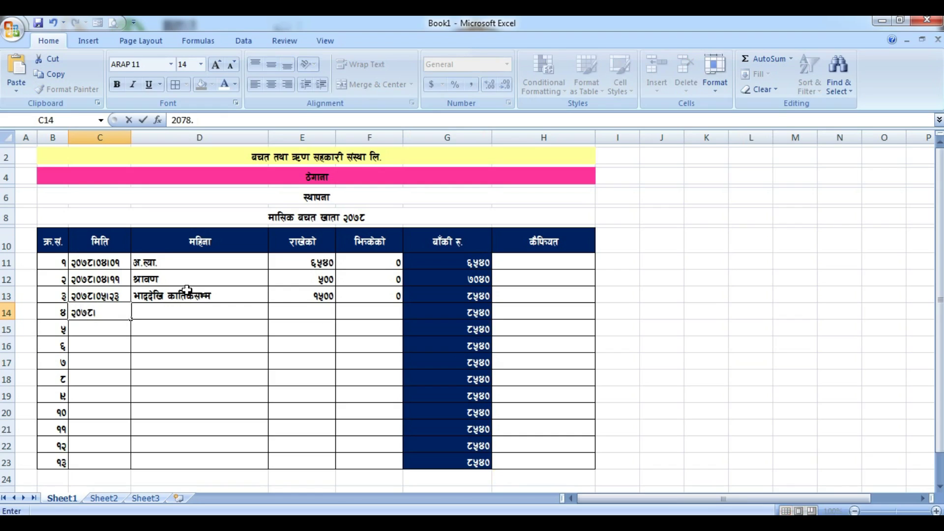
pyautogui.write('0')
pyautogui.write('8')
pyautogui.write('.')
pyautogui.write('05')
pyautogui.press('Tab')
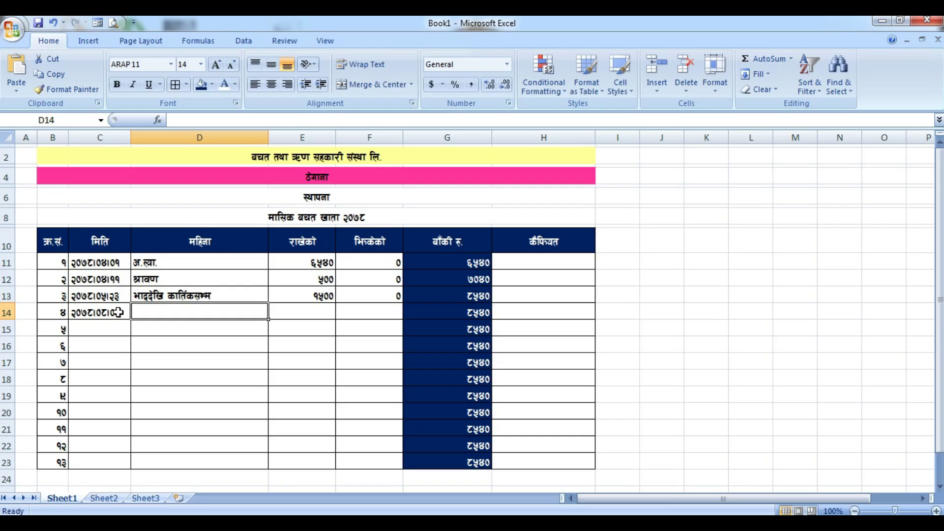
pyautogui.click(118, 297)
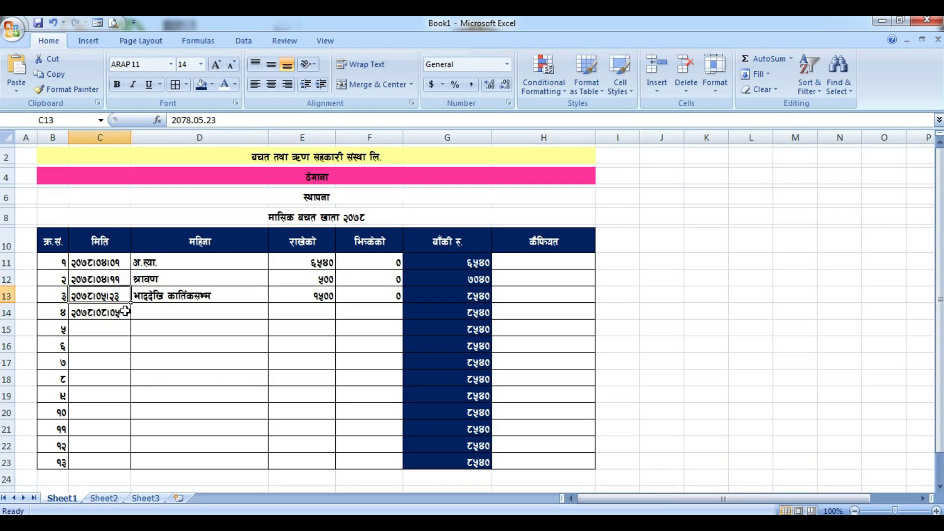
pyautogui.click(125, 311)
# Enter month मसिर, deposit 500 and withdrawal 0 in row 14, raising the balance to 9040.
pyautogui.click(150, 312)
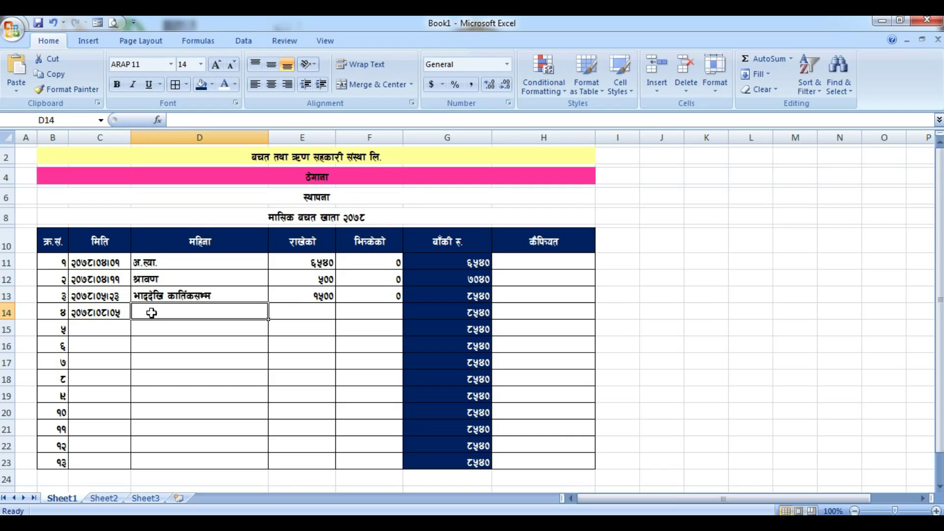
pyautogui.write('d')
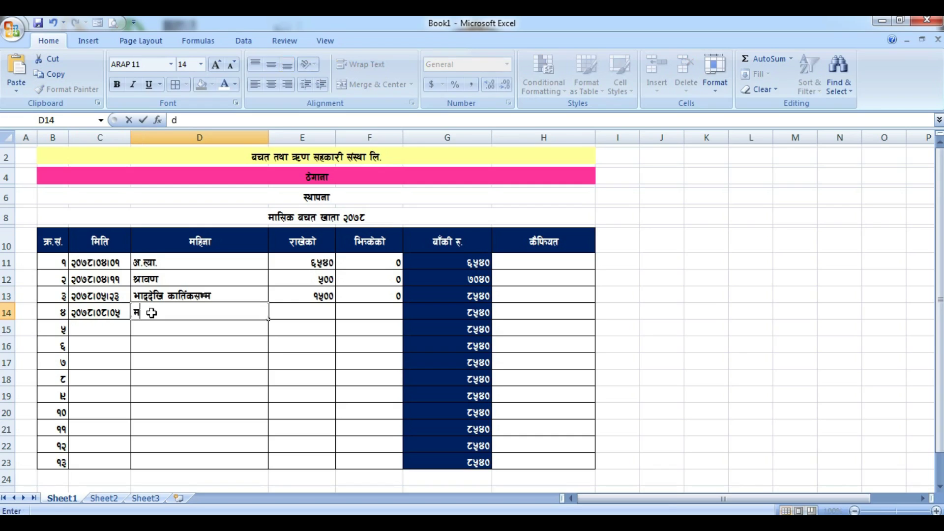
pyautogui.write('+l;/')
pyautogui.press('Tab')
pyautogui.write('500')
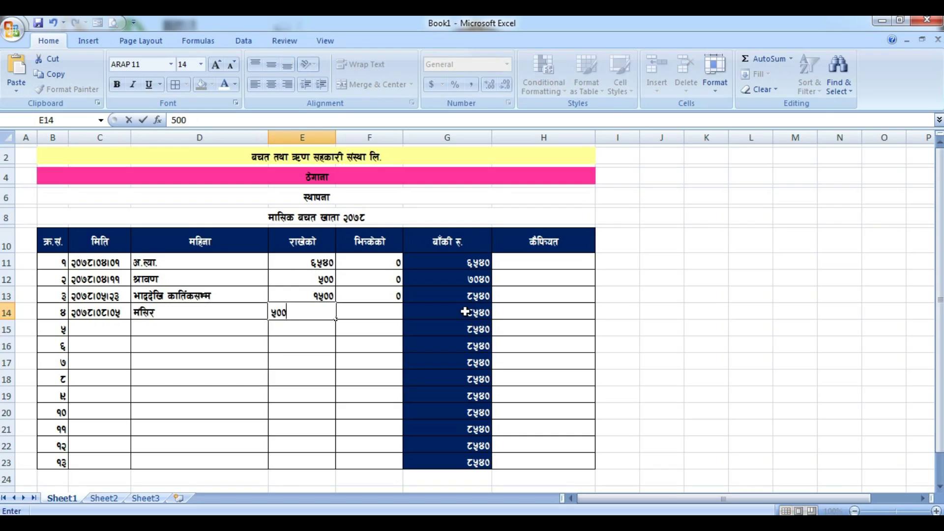
pyautogui.press('Tab')
pyautogui.click(466, 313)
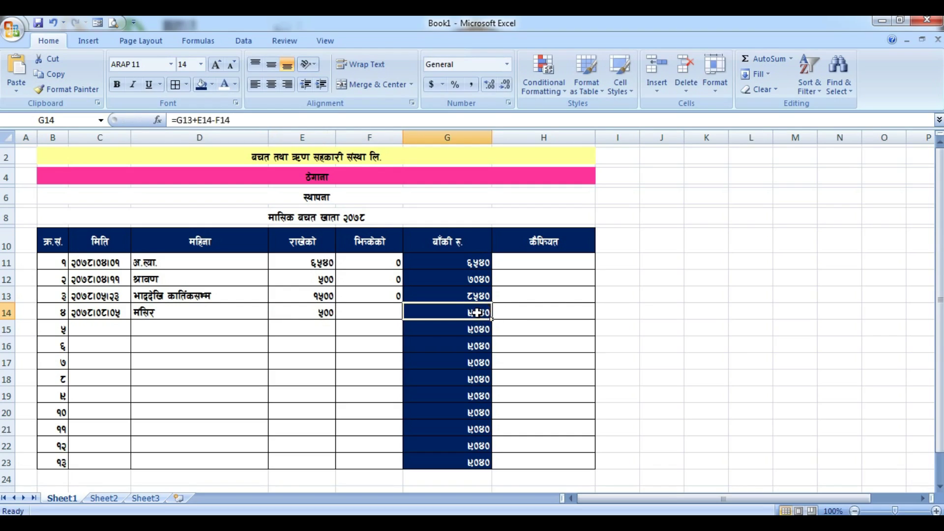
pyautogui.click(384, 311)
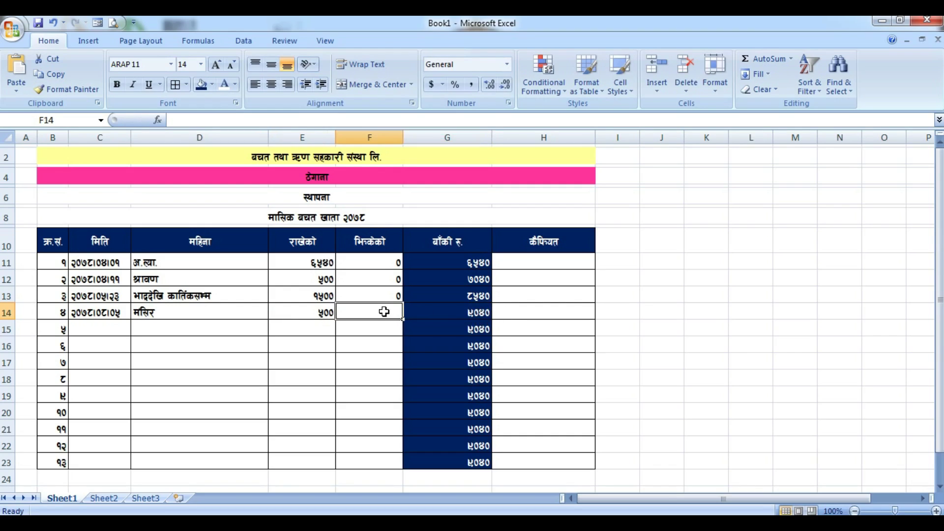
pyautogui.write('0')
pyautogui.press('Return')
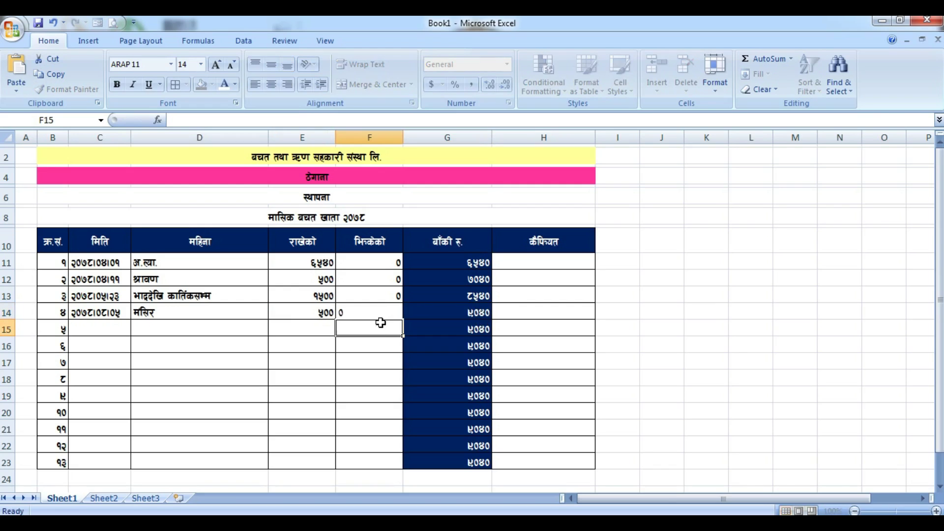
# Fill row 15 with date 2078.09.12, month पौषदेखि वैशाखसम्म २०७९, deposit 2500, withdrawal 0.
pyautogui.click(102, 329)
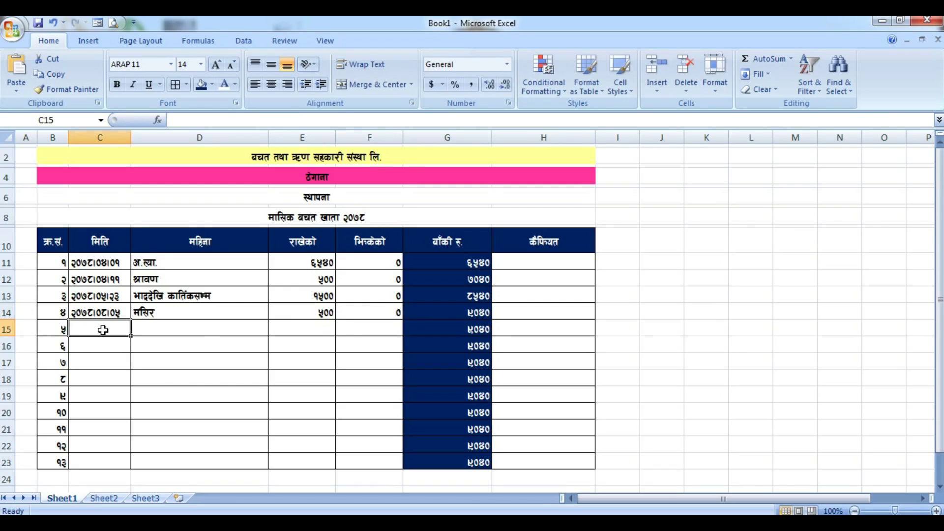
pyautogui.write('2078')
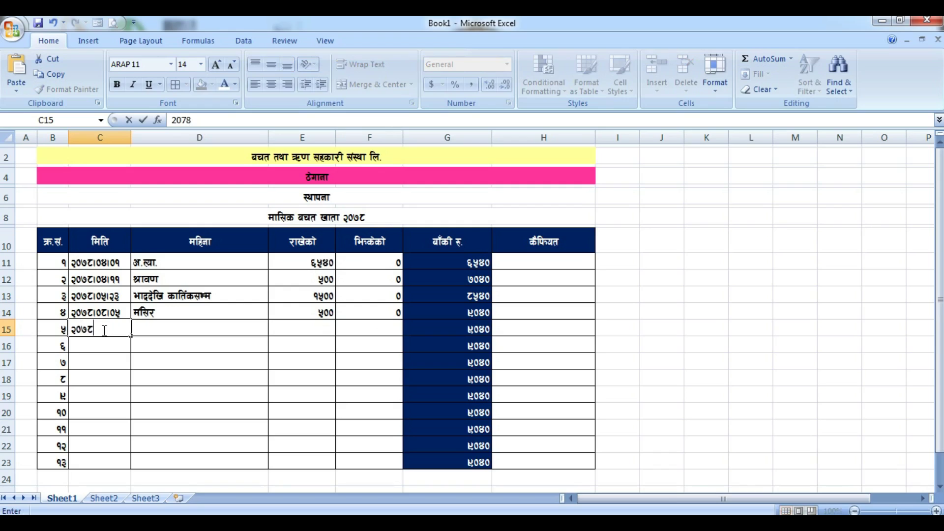
pyautogui.write('.09.')
pyautogui.write('12')
pyautogui.press('Tab')
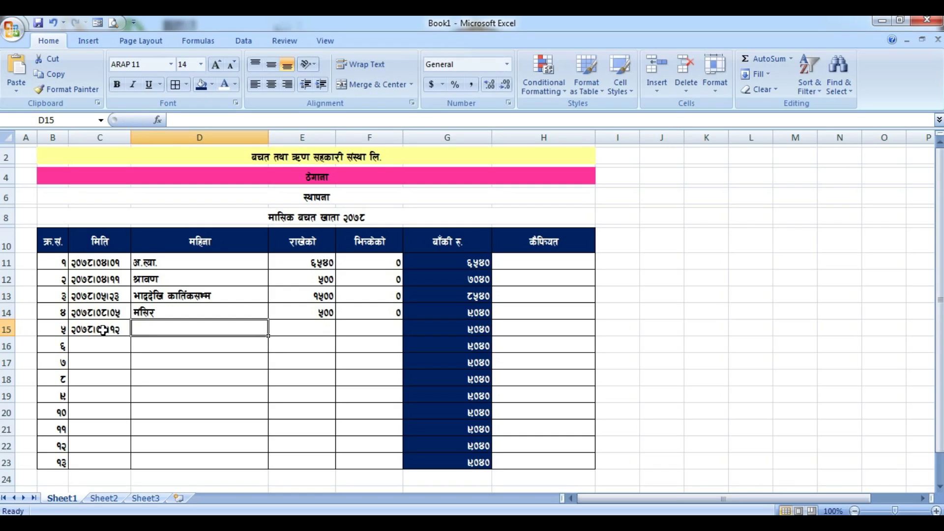
pyautogui.write('kf}i')
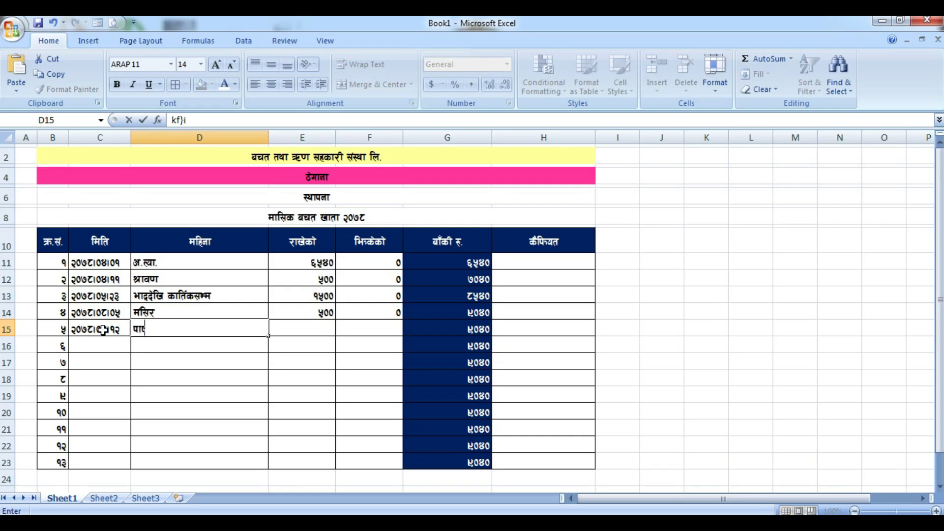
pyautogui.write('fb]lv')
pyautogui.write(' a}')
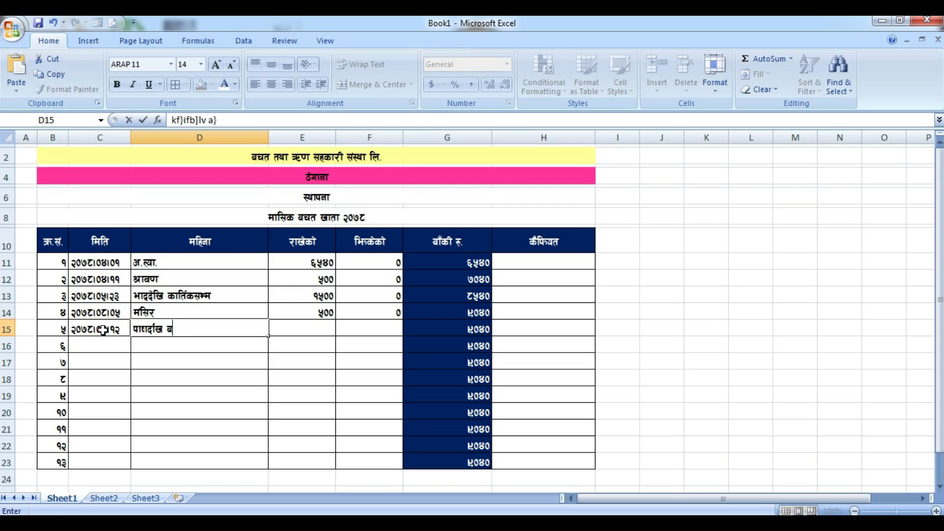
pyautogui.write('zfv')
pyautogui.write(';D')
pyautogui.write('d')
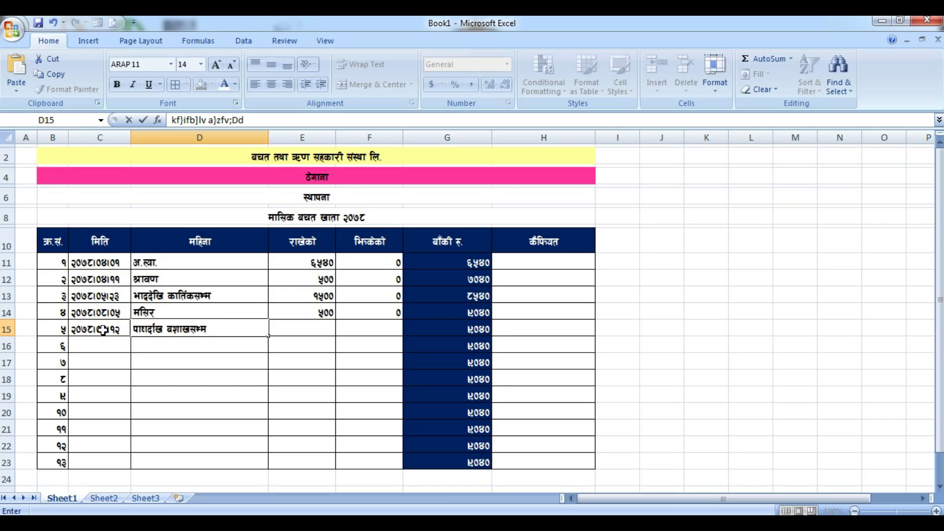
pyautogui.write(' 20')
pyautogui.write('79')
pyautogui.press('Tab')
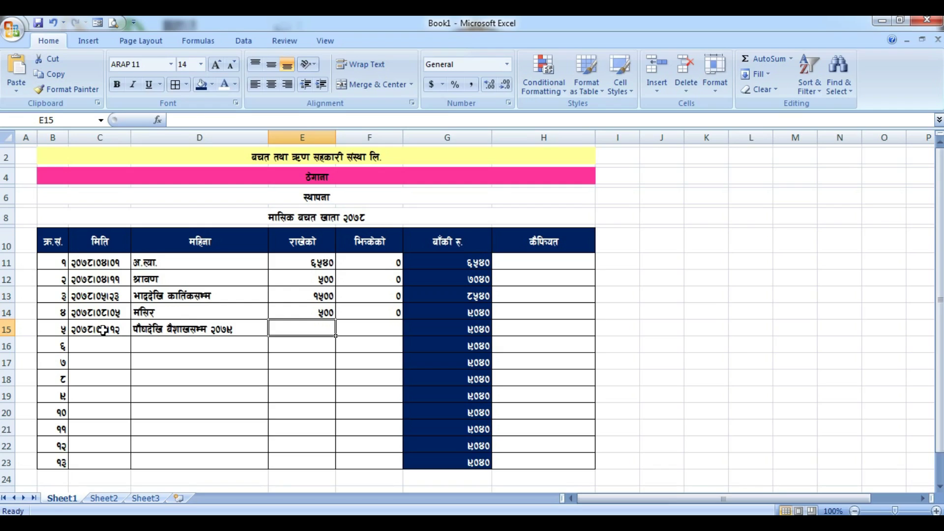
pyautogui.write('2500')
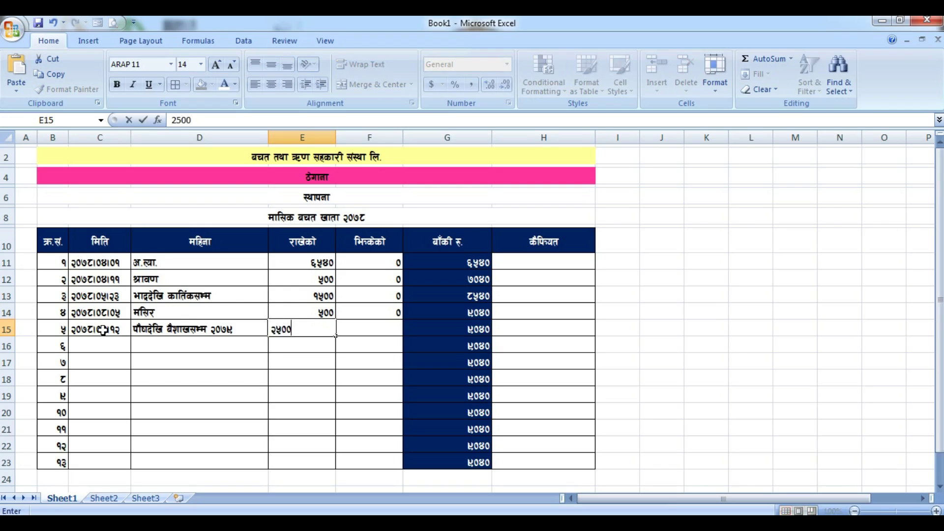
pyautogui.press('Tab')
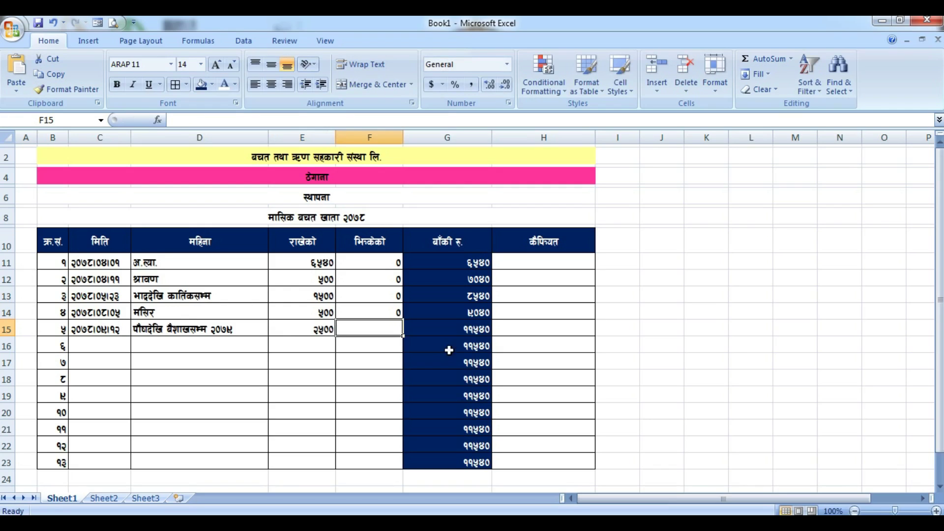
pyautogui.click(475, 326)
pyautogui.click(388, 332)
pyautogui.write('0')
pyautogui.press('Return')
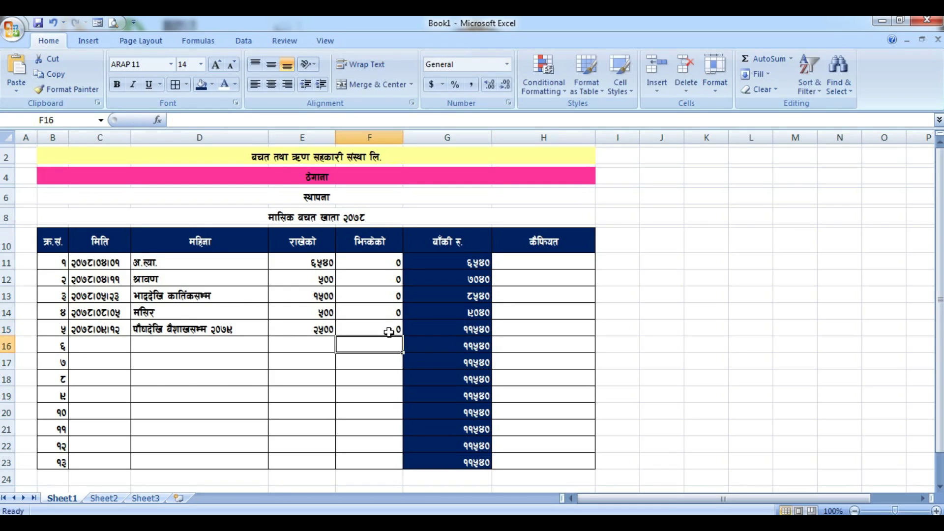
# Enter row 16 as 2079.02.27, जेठ, deposit 500 and withdrawal 0, giving balance 12040.
pyautogui.click(127, 343)
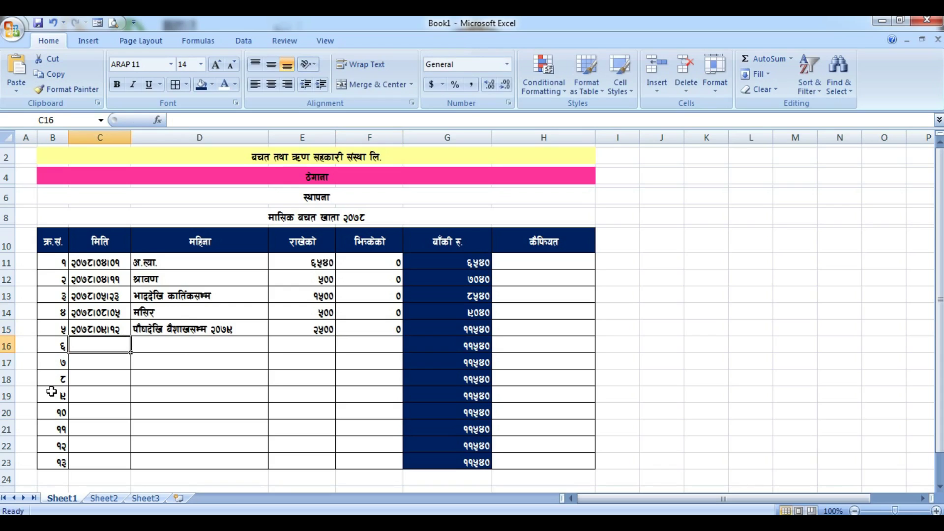
pyautogui.write('20')
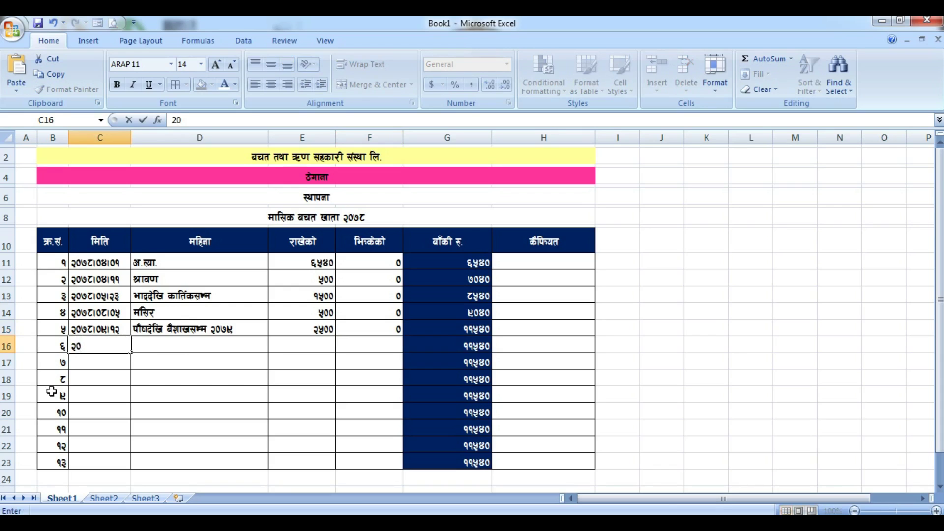
pyautogui.write('79.')
pyautogui.write('02.')
pyautogui.write('2')
pyautogui.write('7')
pyautogui.press('Tab')
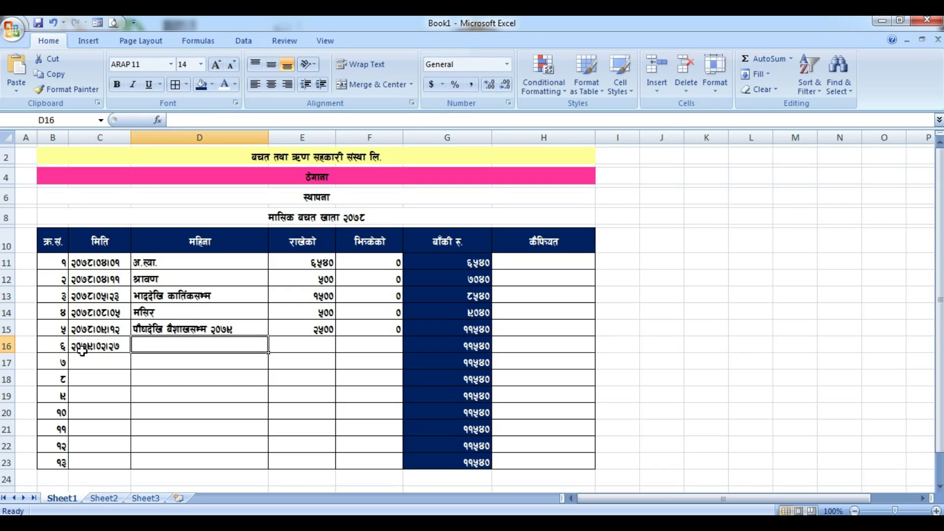
pyautogui.write('h]i&')
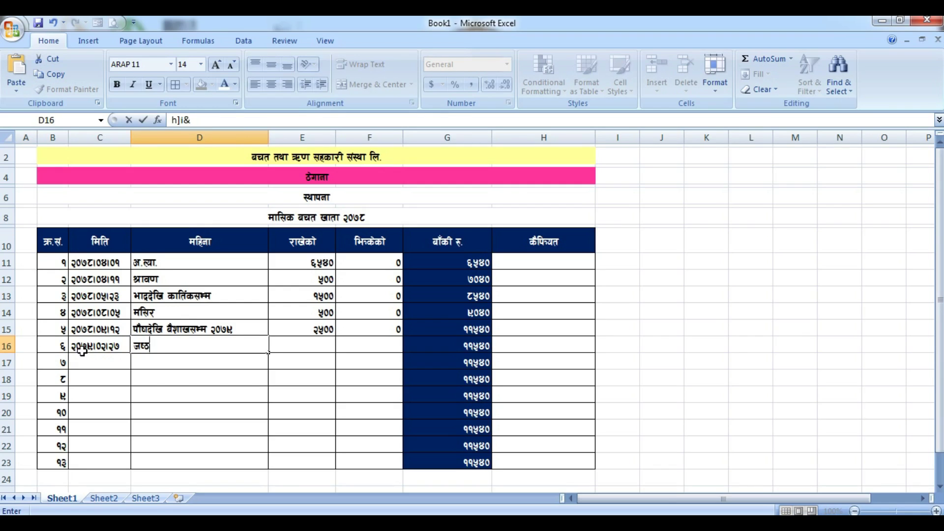
pyautogui.press('Tab')
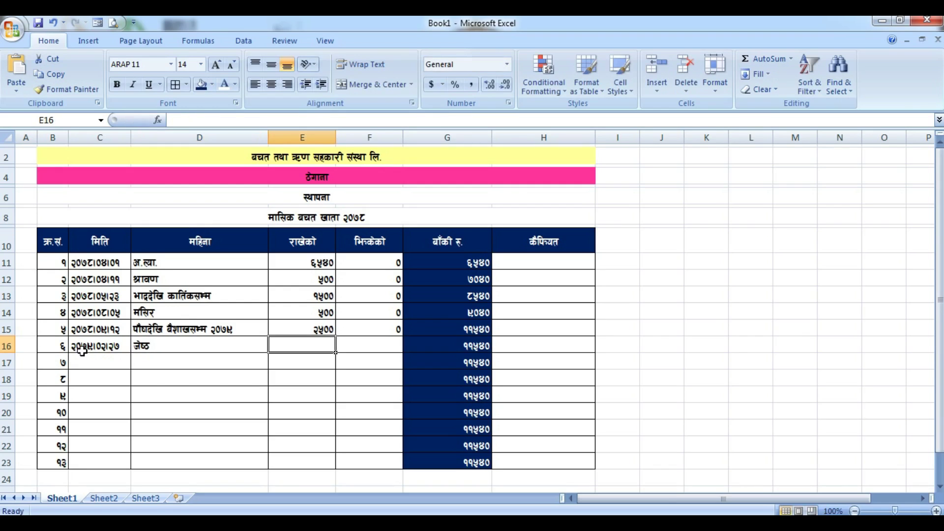
pyautogui.write('500')
pyautogui.press('Tab')
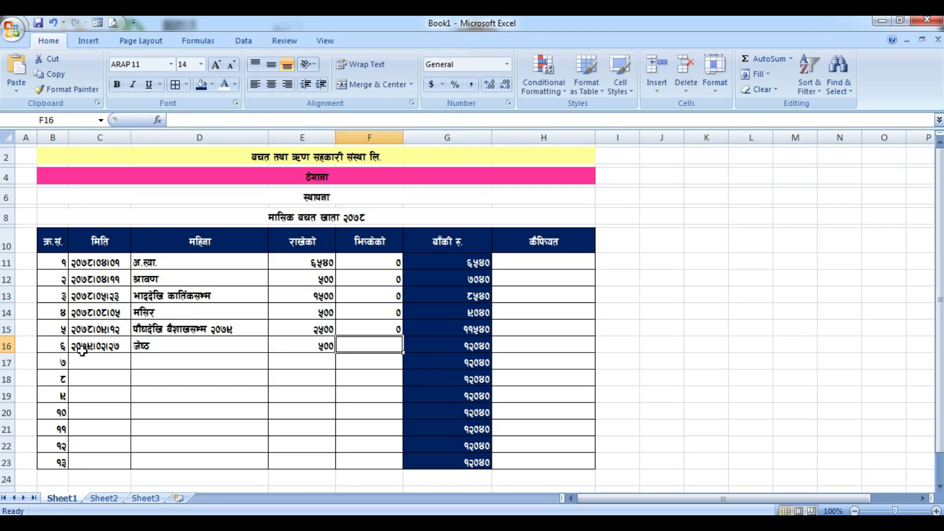
pyautogui.write('0')
pyautogui.press('Return')
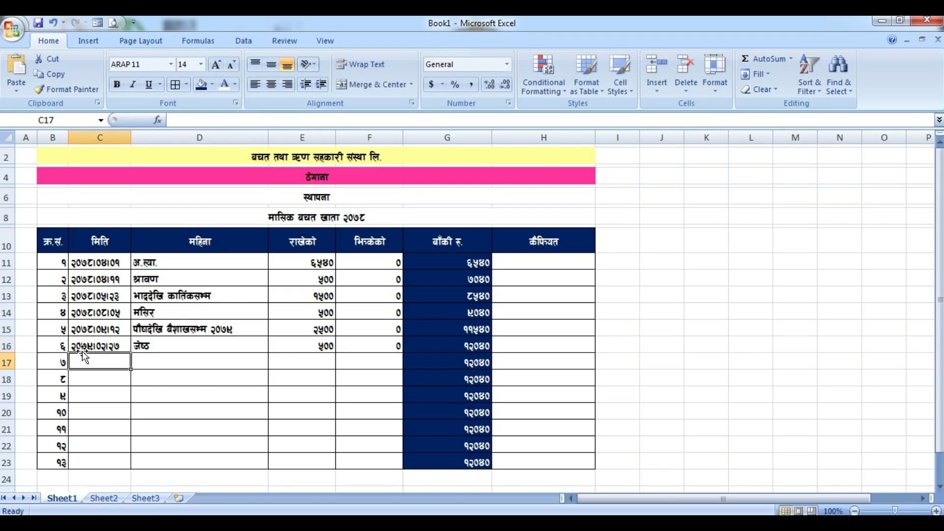
pyautogui.write('2079.')
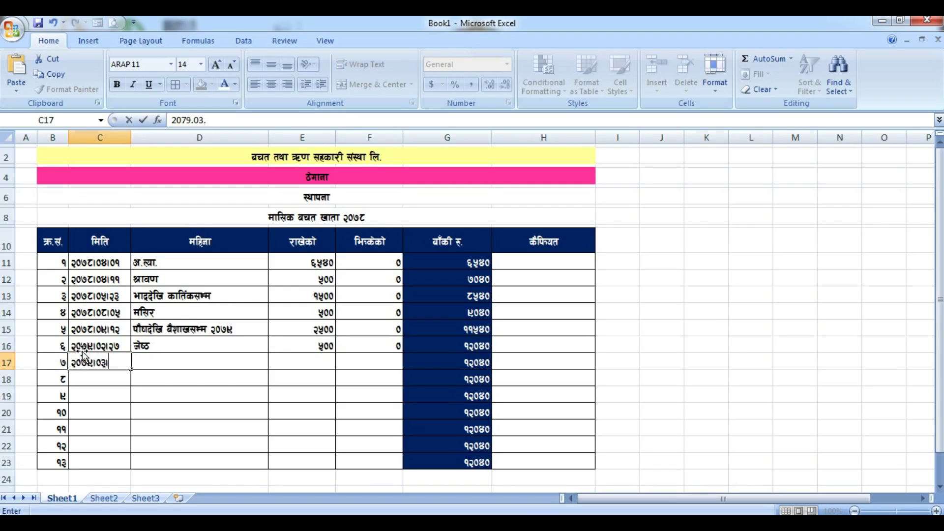
pyautogui.write('03')
pyautogui.press('Tab')
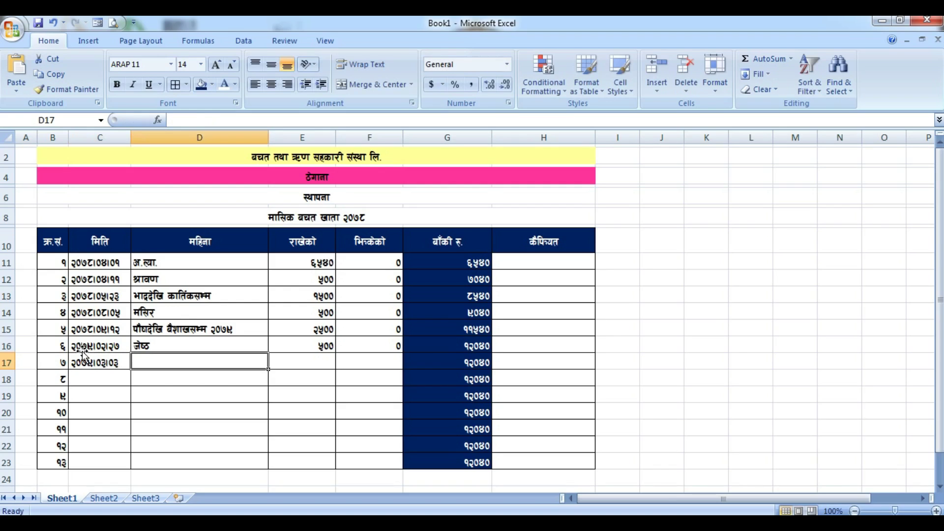
pyautogui.write('c;f')
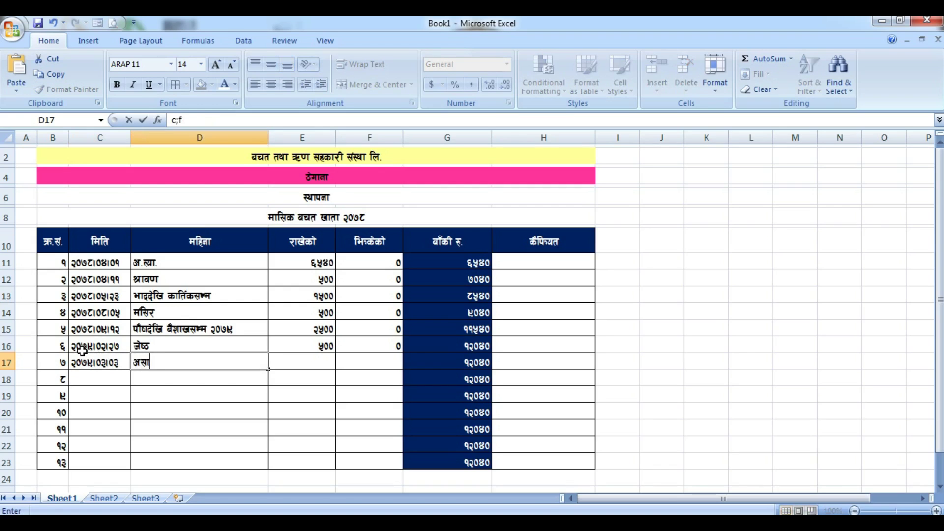
pyautogui.press('BackSpace')
pyautogui.press('BackSpace')
pyautogui.press('BackSpace')
pyautogui.write('c')
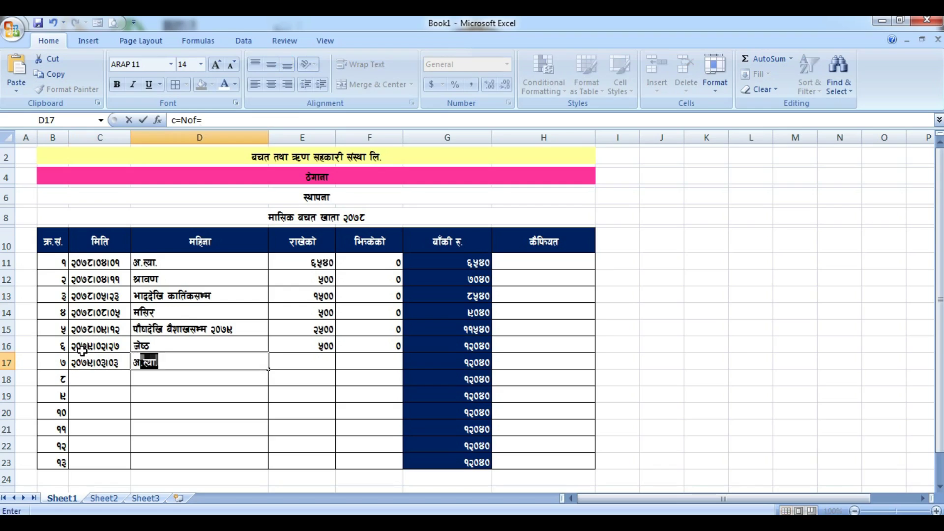
pyautogui.write(';/f')
pyautogui.press('BackSpace')
pyautogui.press('BackSpace')
pyautogui.write('f')
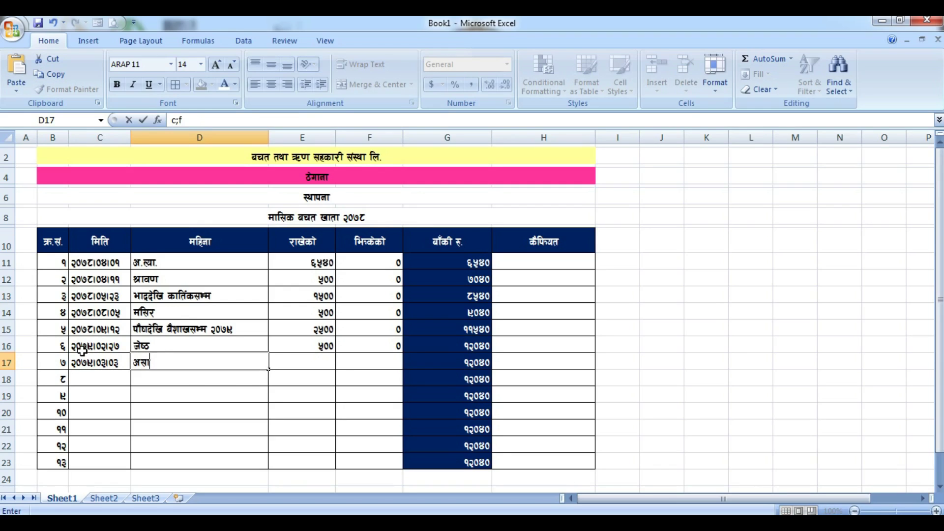
pyautogui.write('/')
pyautogui.write('b')
pyautogui.write('v kf}')
pyautogui.write('if;D')
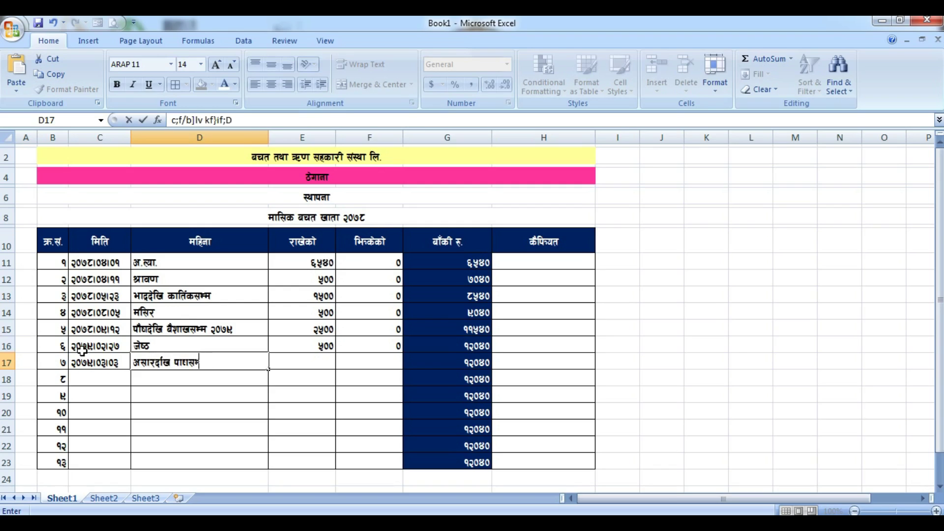
pyautogui.write('d')
pyautogui.press('Tab')
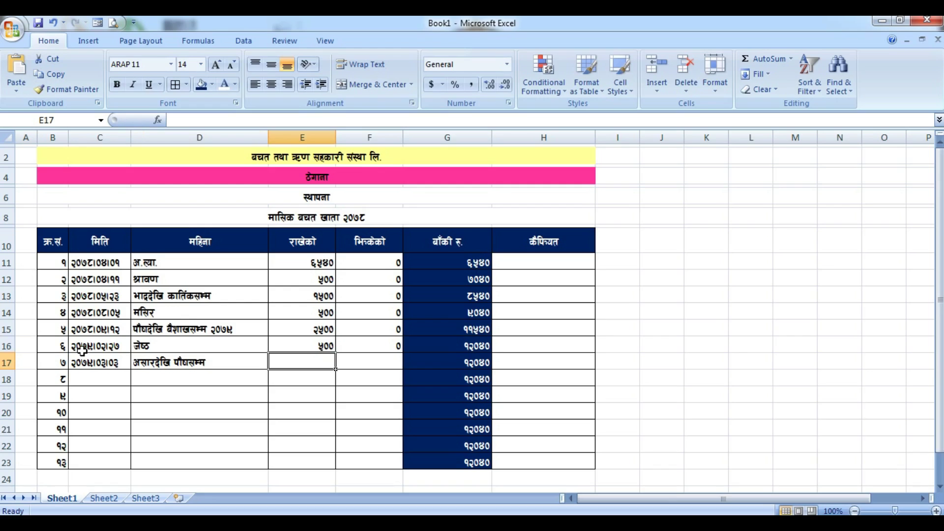
pyautogui.write('3500')
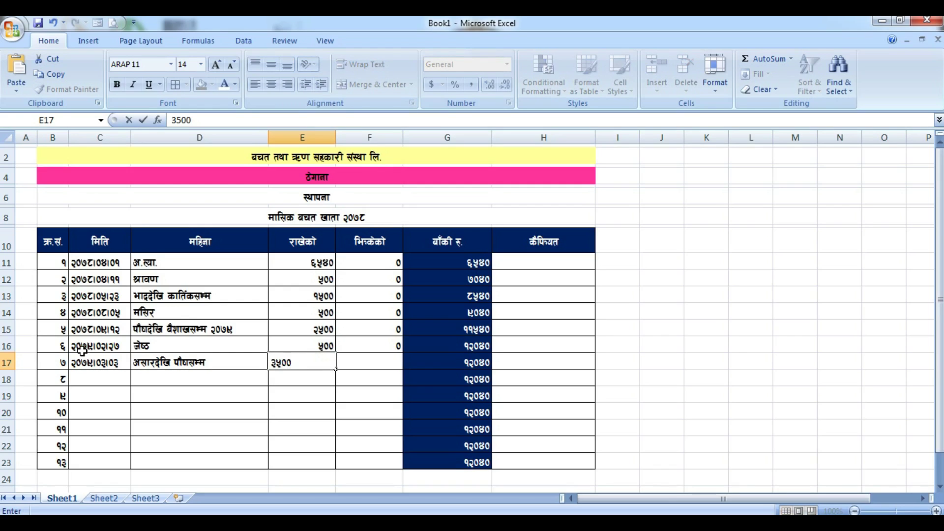
pyautogui.press('Tab')
pyautogui.write('0')
pyautogui.press('Tab')
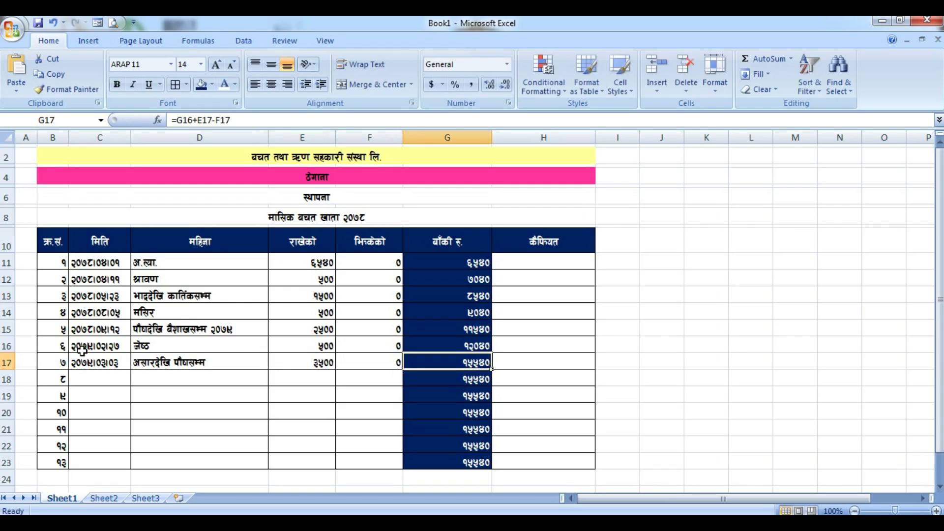
pyautogui.press('Return')
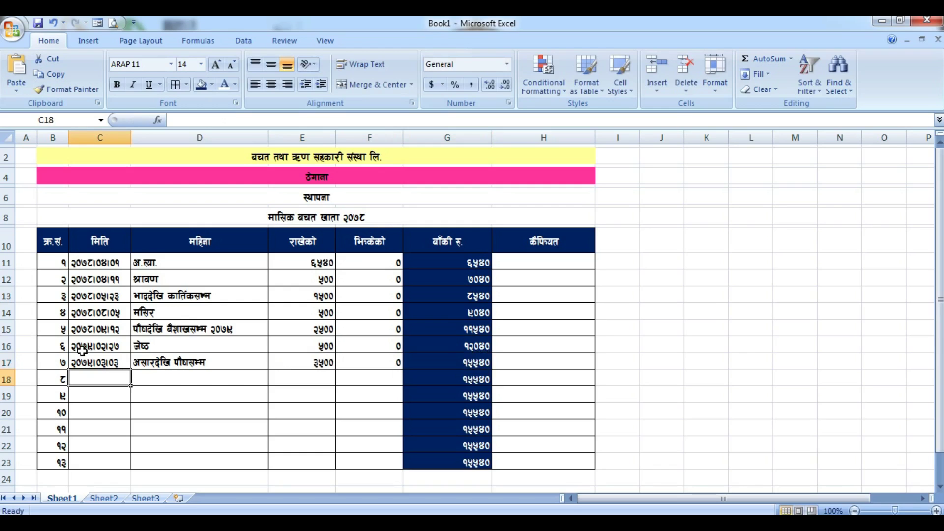
pyautogui.click(307, 360)
pyautogui.write('5')
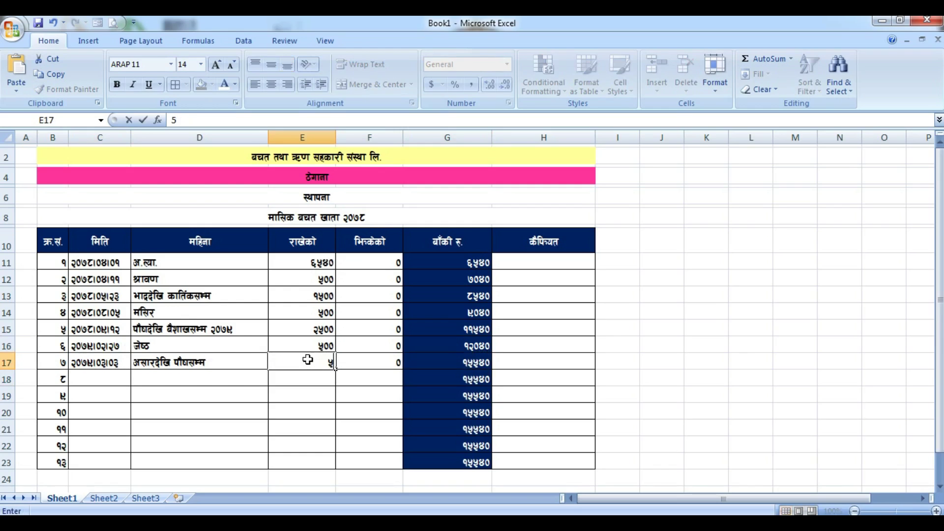
pyautogui.write('00')
pyautogui.click(195, 363)
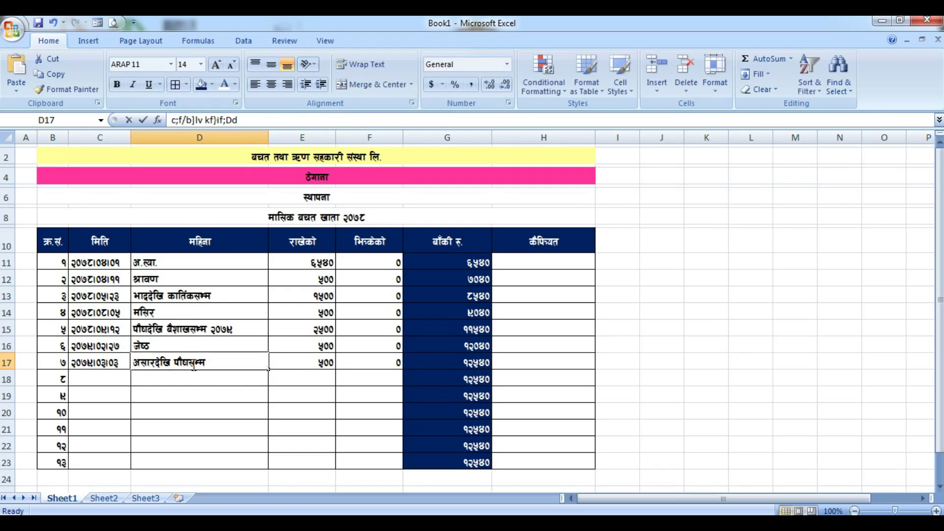
pyautogui.doubleClick(207, 360)
pyautogui.press('BackSpace')
pyautogui.press('BackSpace')
pyautogui.press('BackSpace')
pyautogui.press('BackSpace')
pyautogui.press('BackSpace')
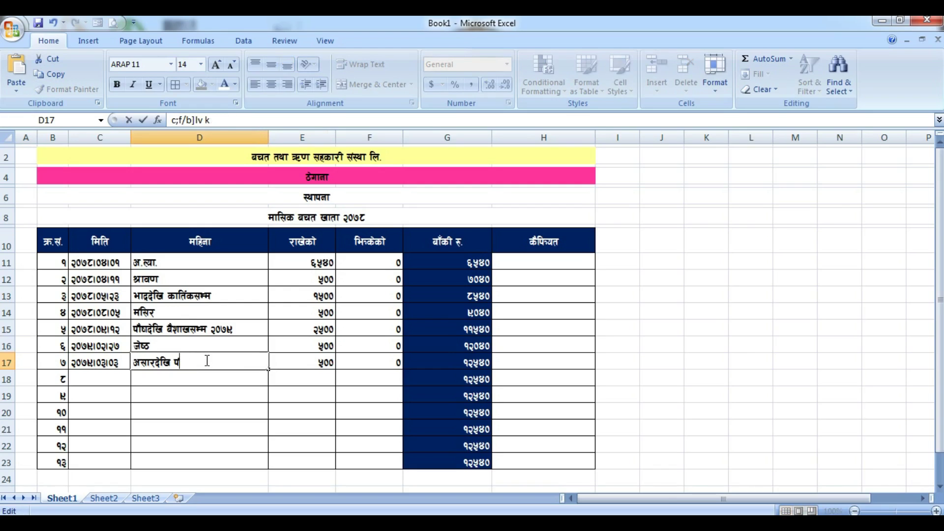
pyautogui.press('BackSpace')
pyautogui.press('BackSpace')
pyautogui.press('BackSpace')
pyautogui.press('BackSpace')
pyautogui.press('BackSpace')
pyautogui.press('Return')
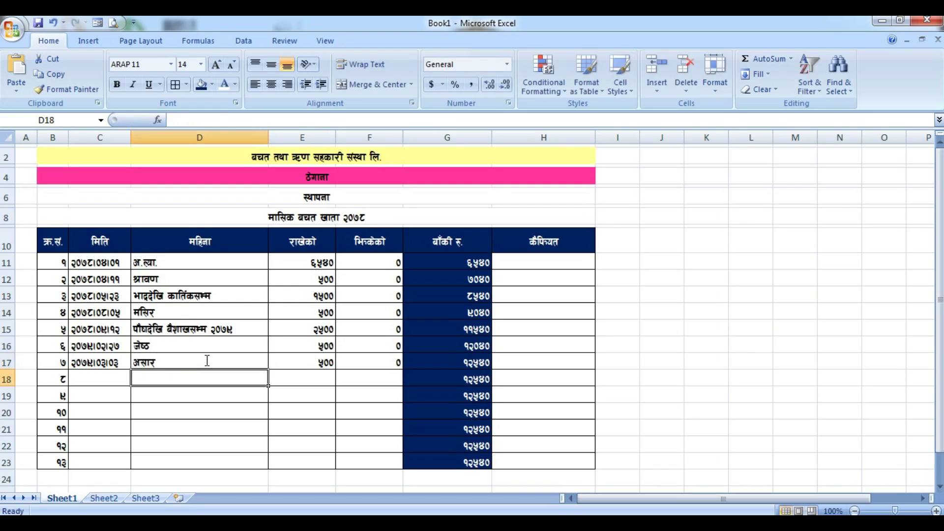
pyautogui.click(92, 389)
pyautogui.click(102, 381)
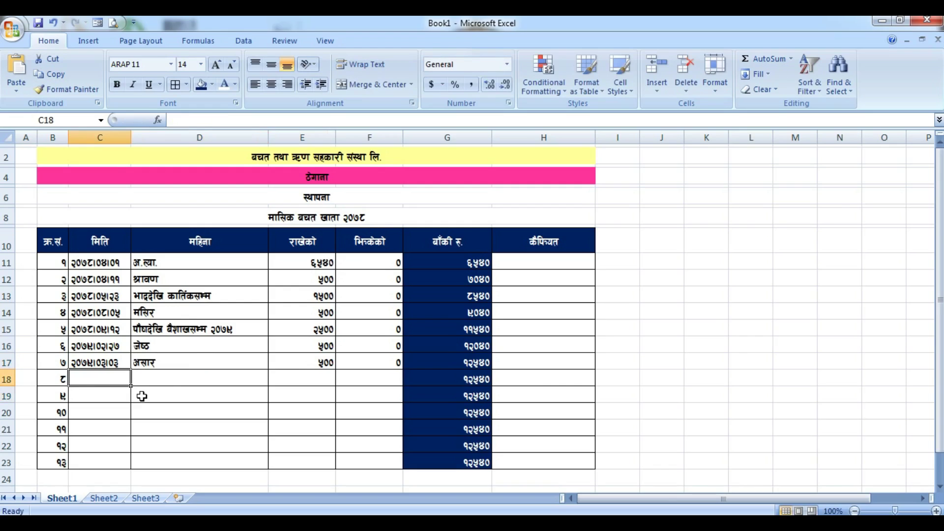
pyautogui.click(683, 378)
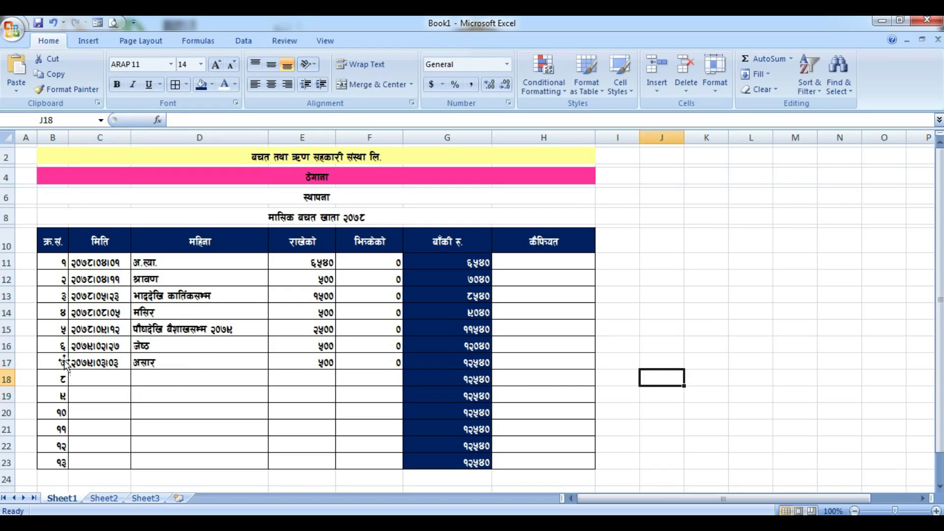
pyautogui.moveTo(83, 379); pyautogui.dragTo(91, 457)
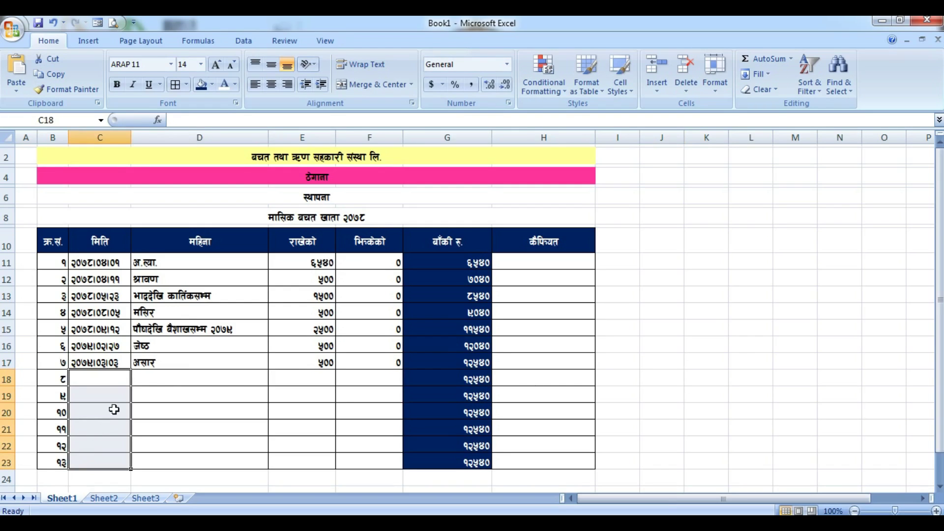
pyautogui.click(120, 375)
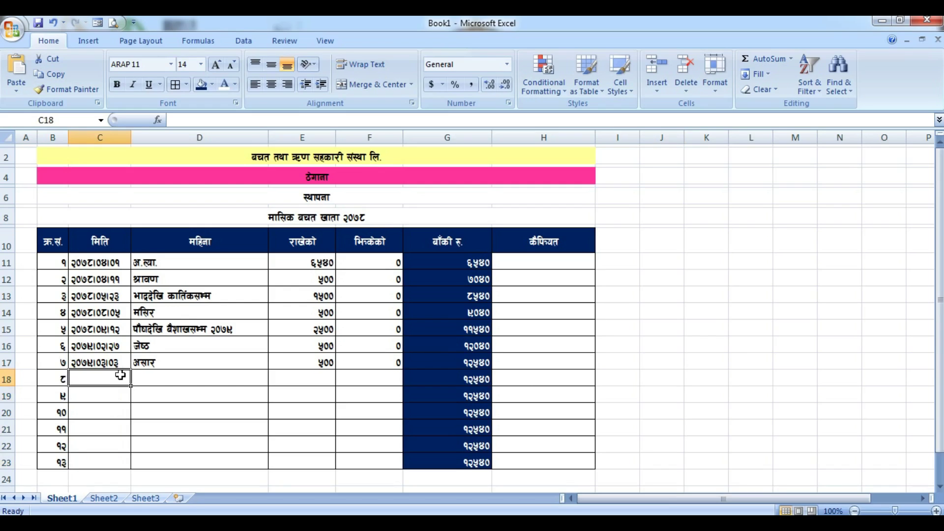
pyautogui.click(6, 380)
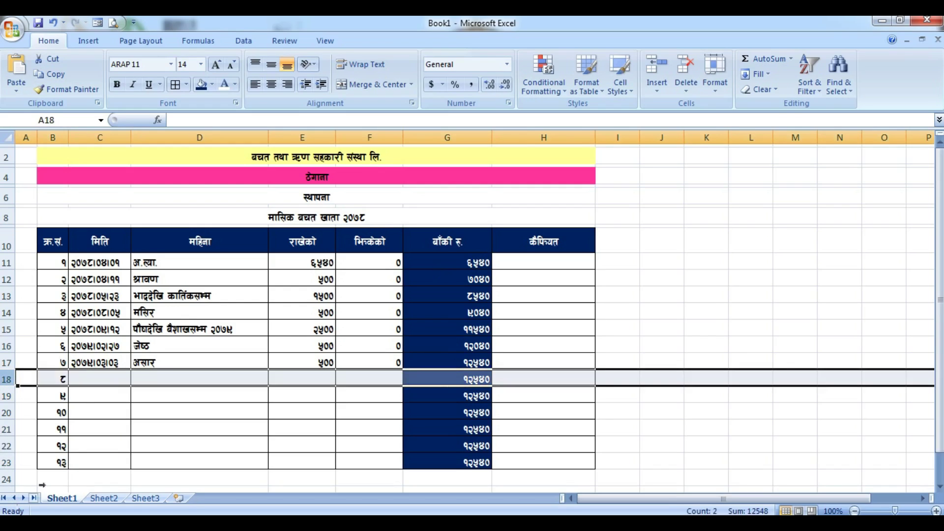
pyautogui.click(669, 366)
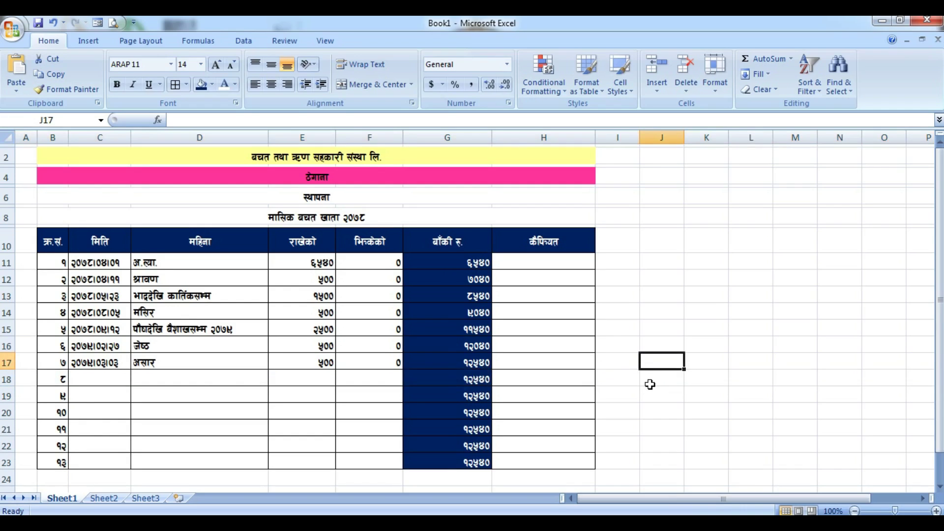
pyautogui.click(654, 382)
pyautogui.moveTo(461, 262); pyautogui.dragTo(475, 462)
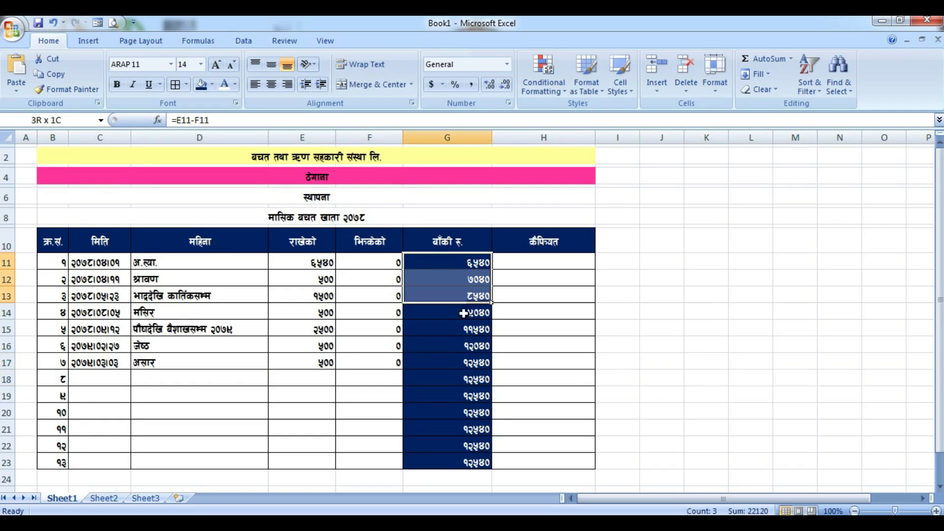
pyautogui.click(641, 322)
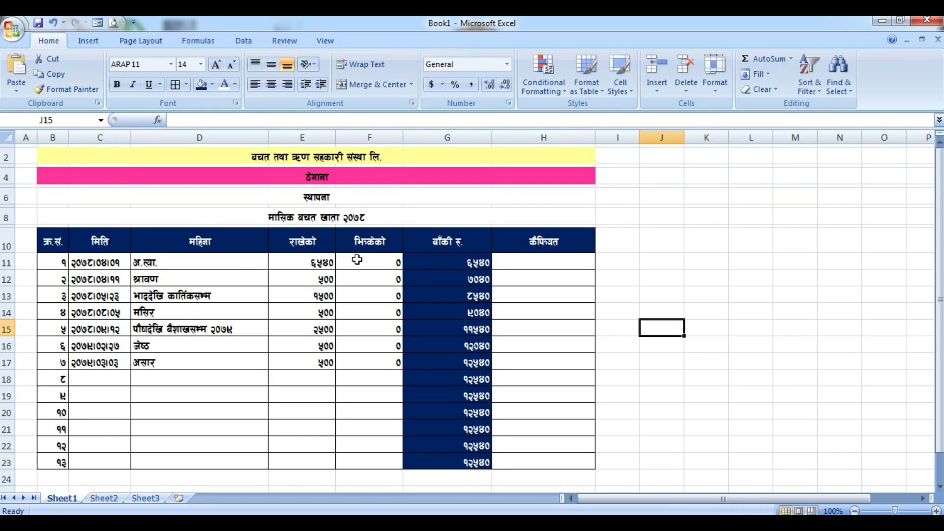
pyautogui.moveTo(55, 238); pyautogui.dragTo(568, 459)
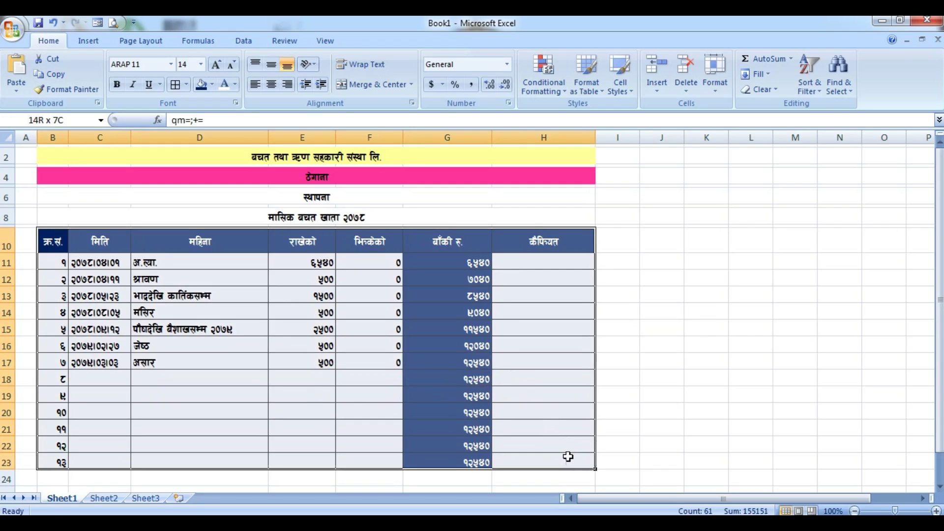
pyautogui.click(743, 360)
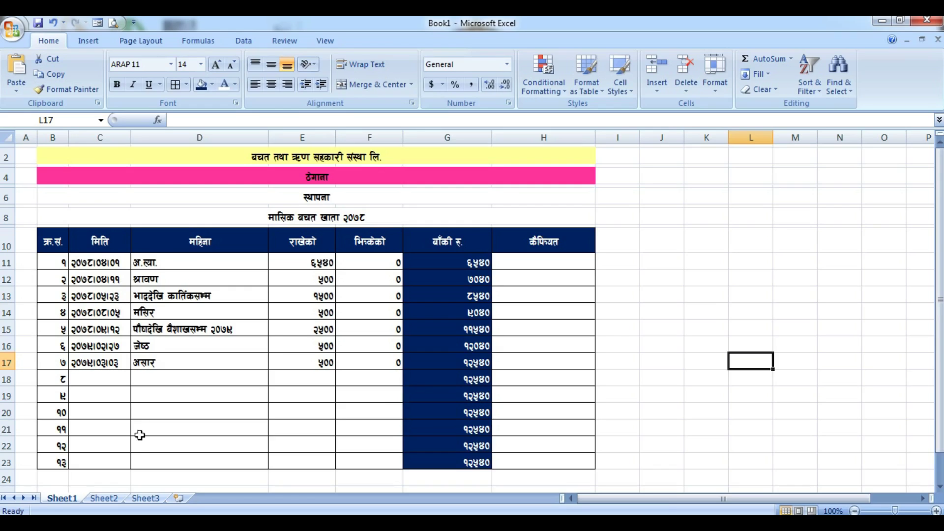
pyautogui.click(109, 399)
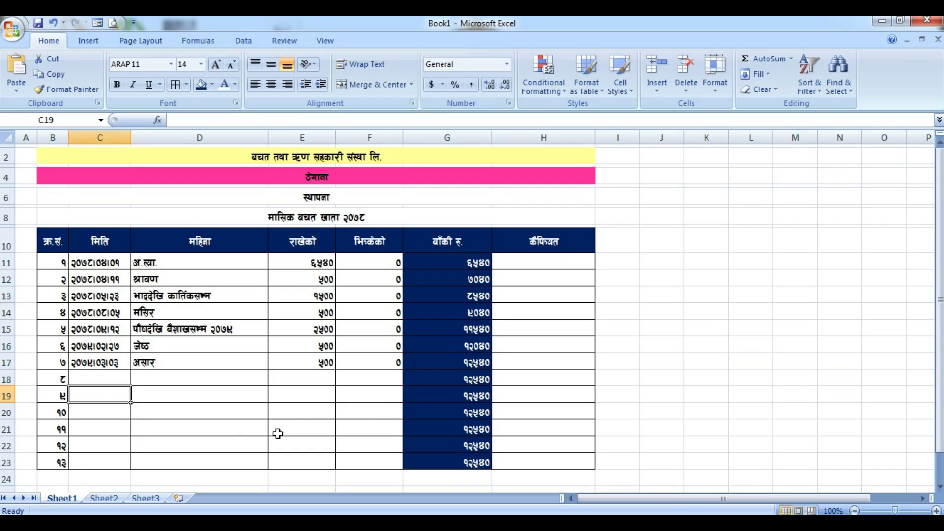
pyautogui.click(291, 413)
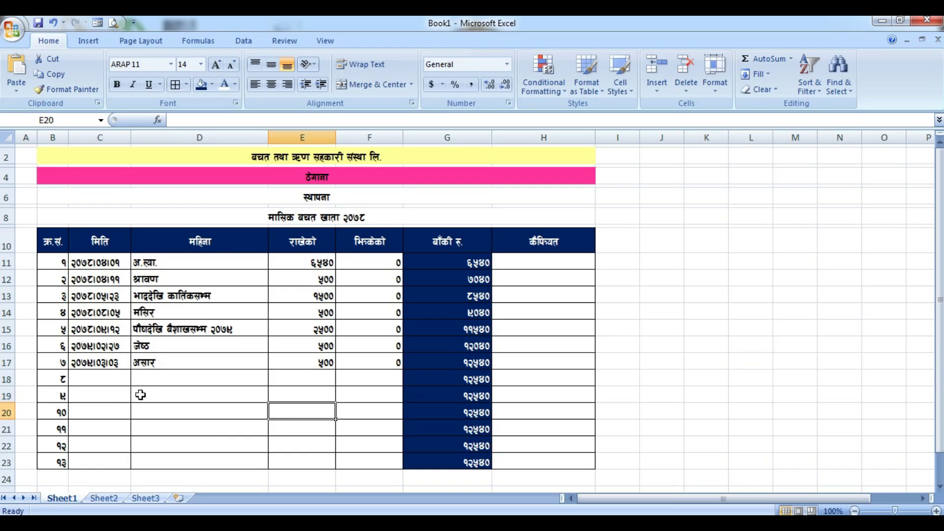
pyautogui.click(56, 480)
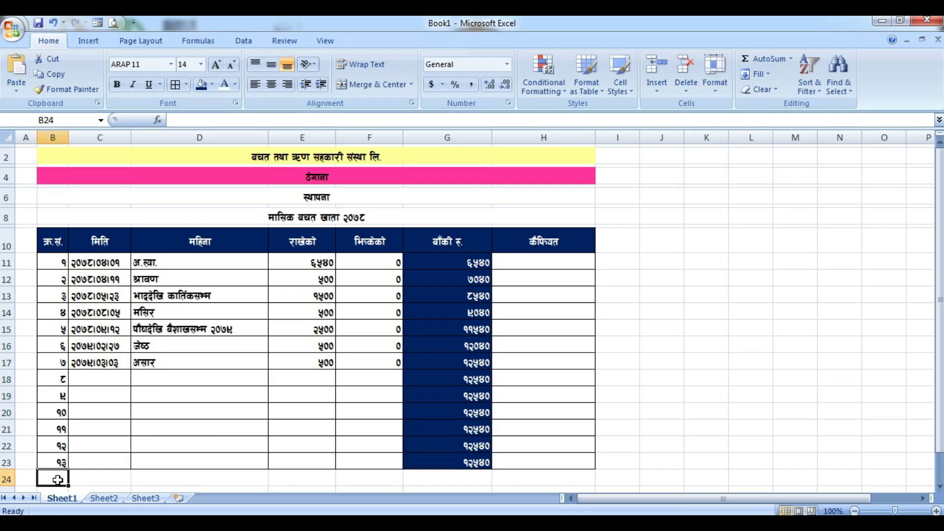
# Merge B24:D24 with the label जम्मा रु. and start =SUM(E11:E23) in E24.
pyautogui.moveTo(58, 480); pyautogui.dragTo(259, 474)
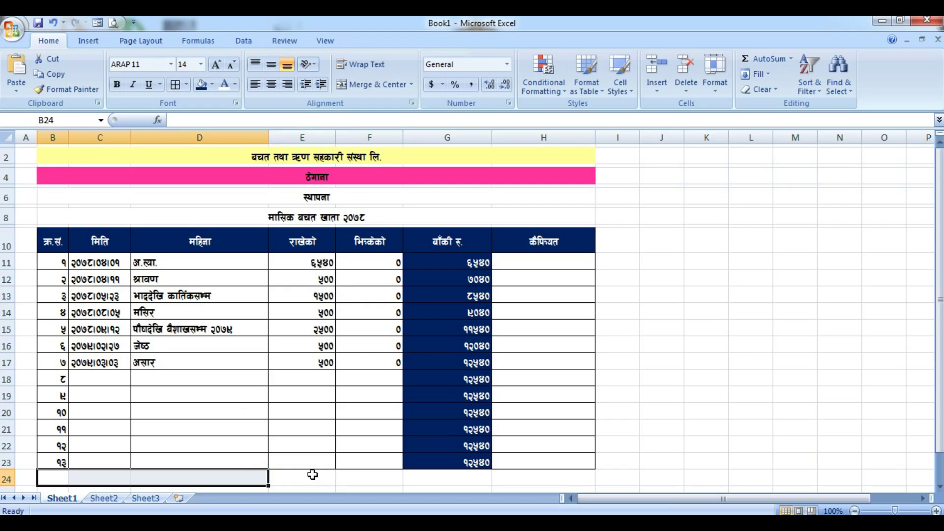
pyautogui.click(376, 84)
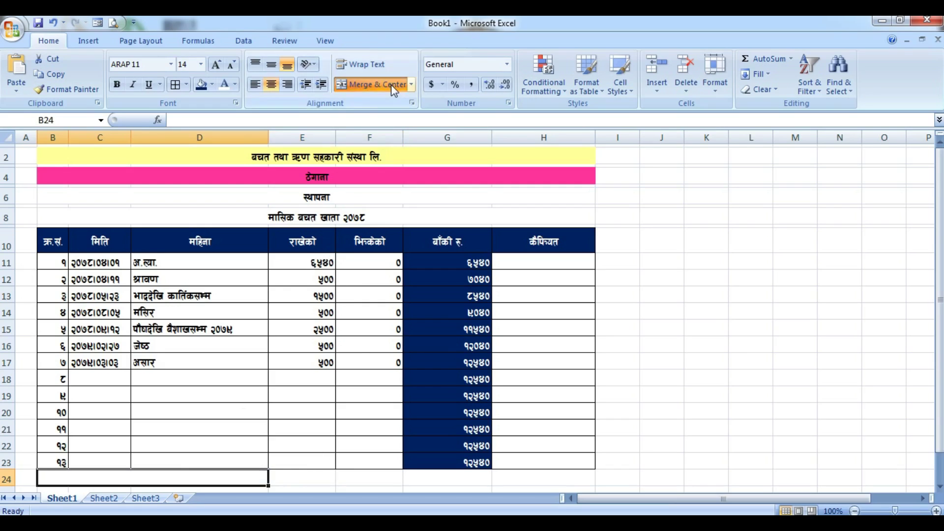
pyautogui.write('hDd')
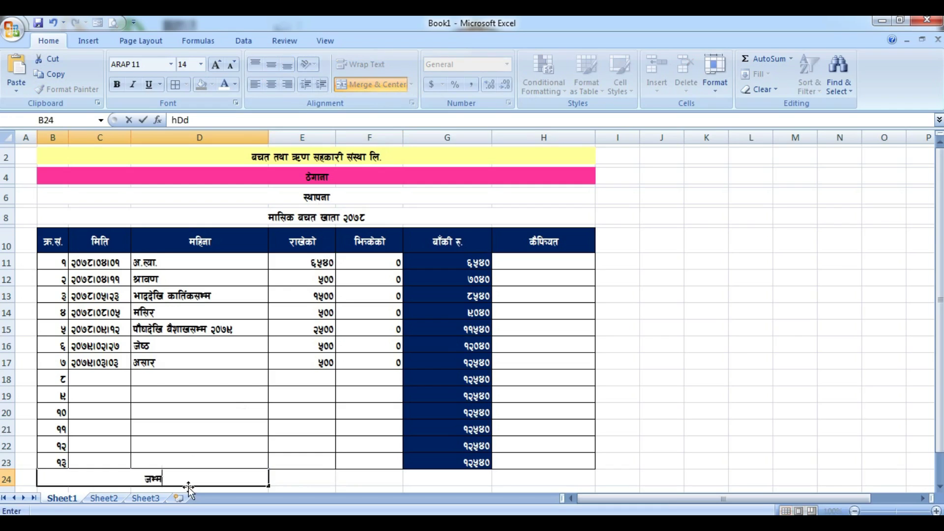
pyautogui.write('f ?.')
pyautogui.press('Tab')
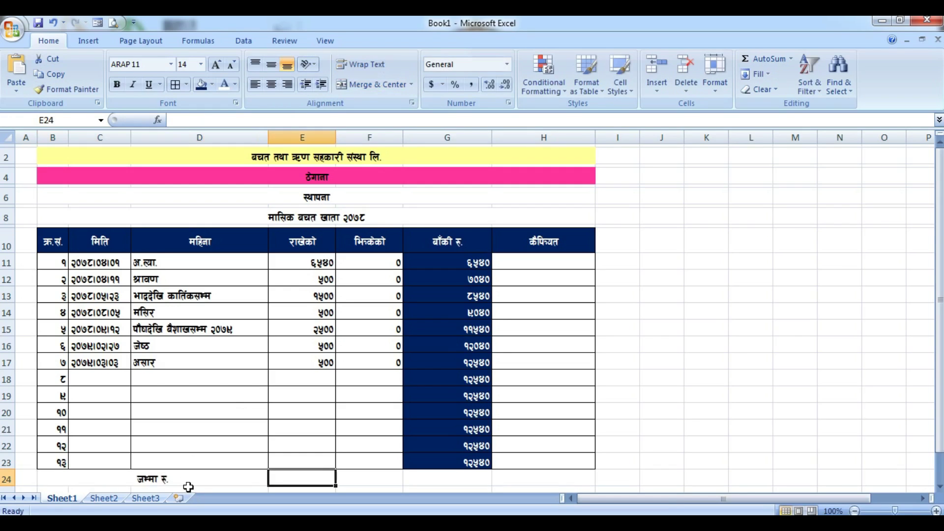
pyautogui.write('=')
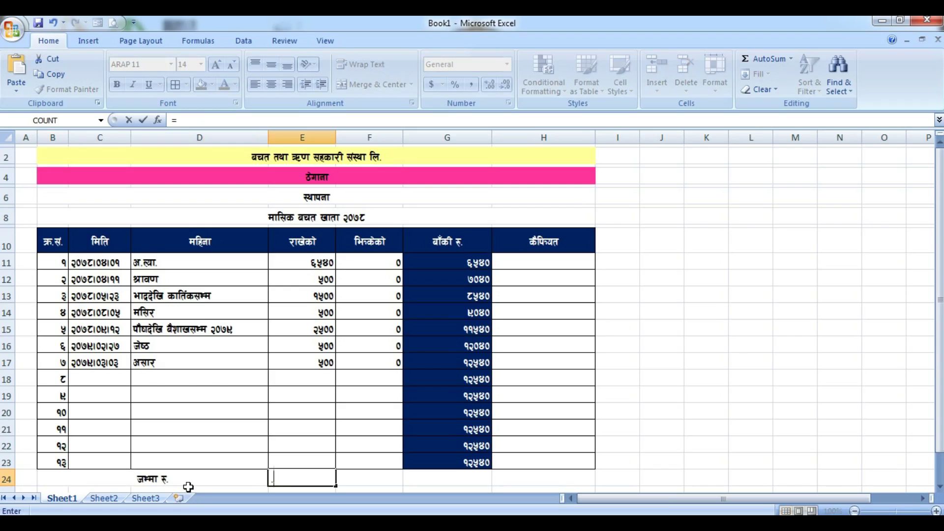
pyautogui.write('sum(')
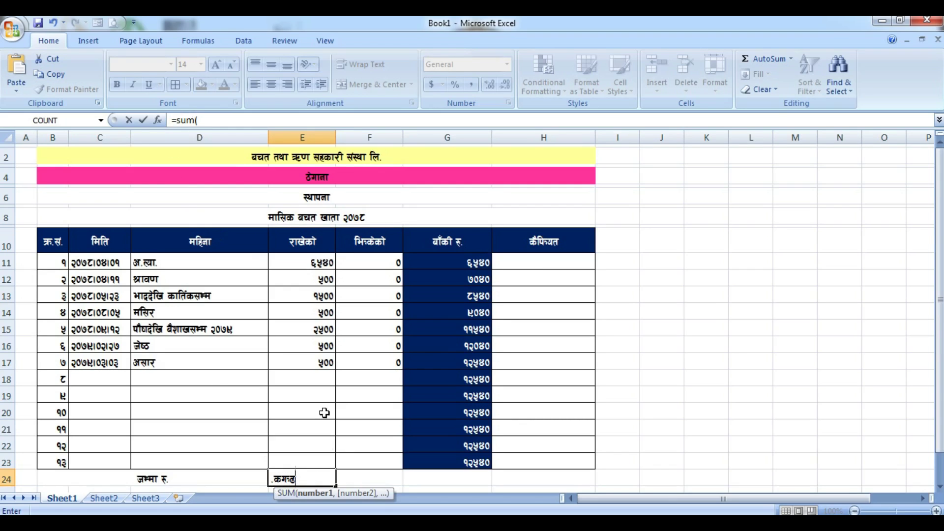
pyautogui.moveTo(304, 263); pyautogui.dragTo(318, 467)
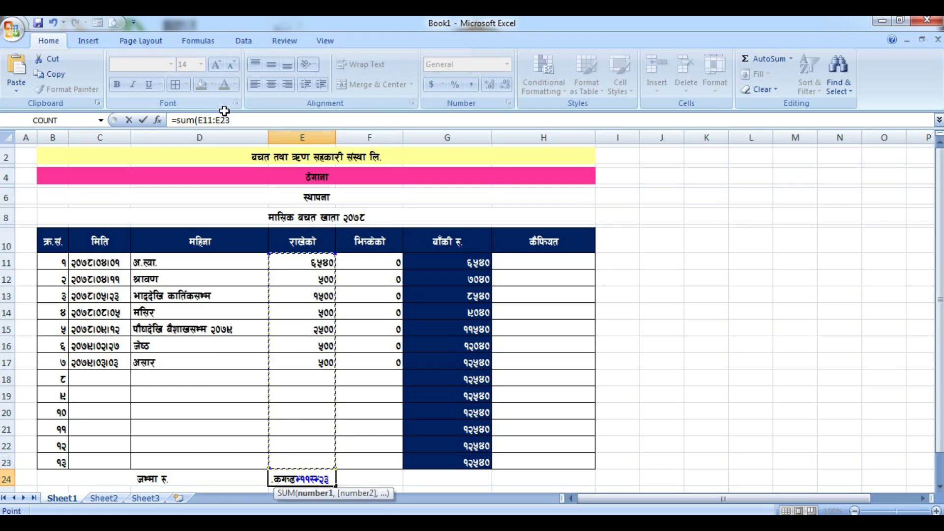
# Finalize the deposit total =SUM(E11:E23) in E24, showing 12540.
pyautogui.press('Return')
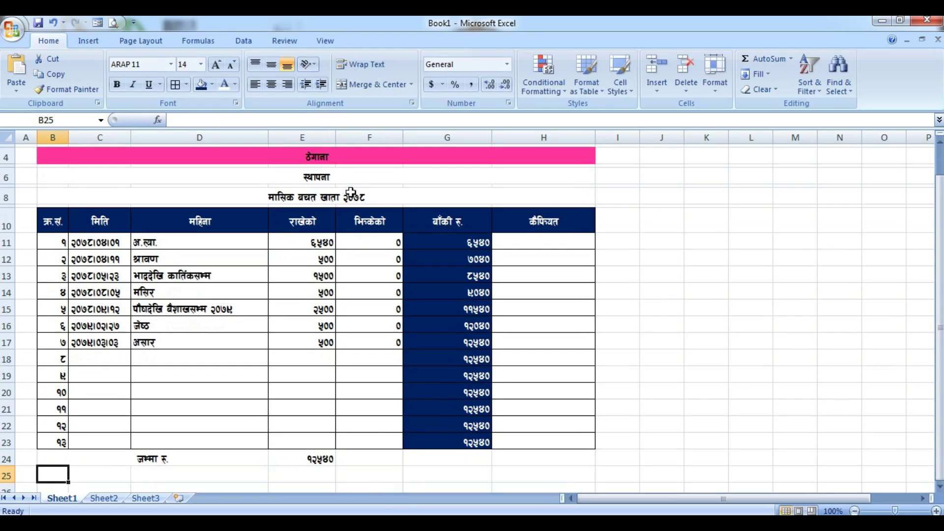
pyautogui.scroll(1, 303, 285)
pyautogui.click(300, 262)
pyautogui.moveTo(299, 262); pyautogui.dragTo(308, 462)
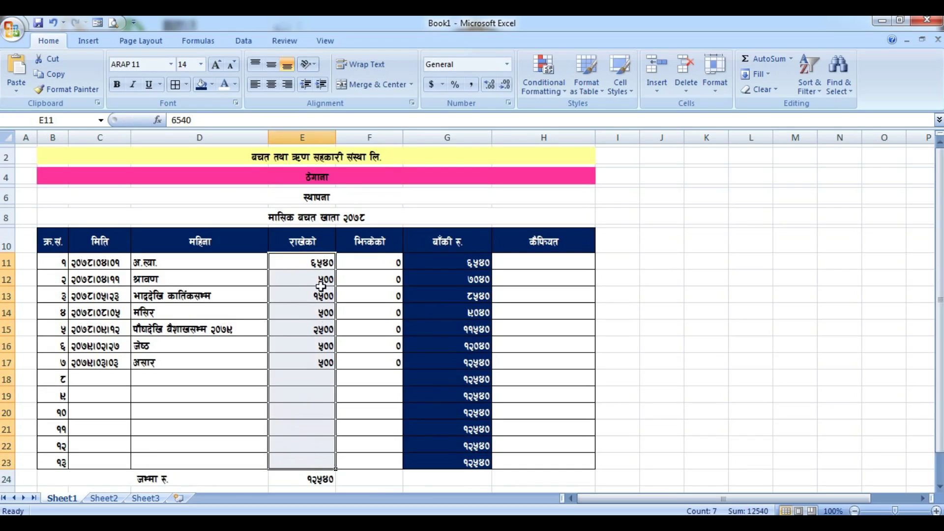
pyautogui.click(319, 261)
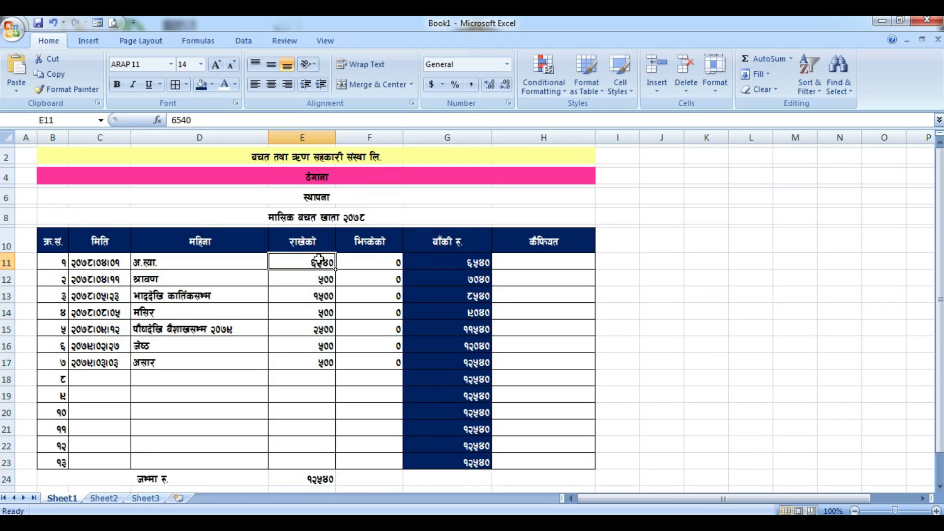
pyautogui.click(311, 478)
pyautogui.doubleClick(313, 476)
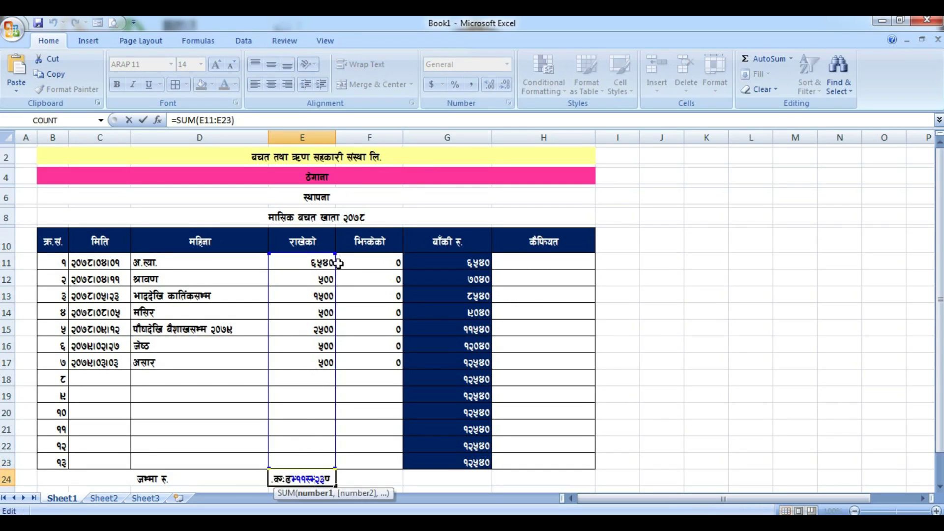
pyautogui.moveTo(337, 253); pyautogui.dragTo(332, 269)
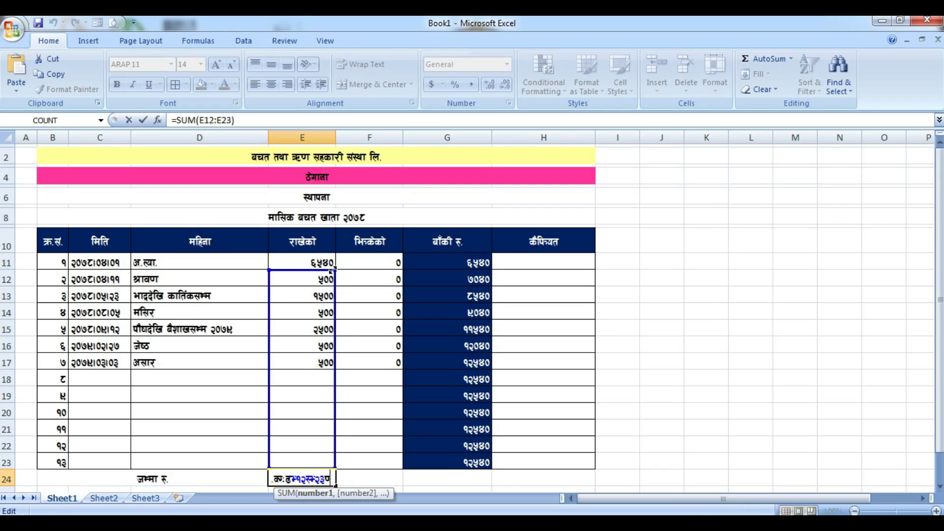
pyautogui.press('Return')
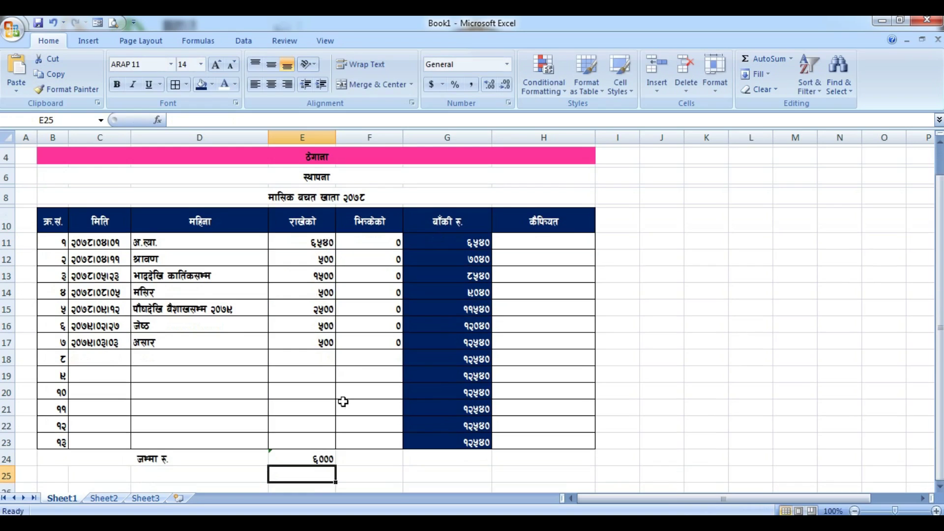
pyautogui.scroll(1, 340, 416)
pyautogui.click(318, 480)
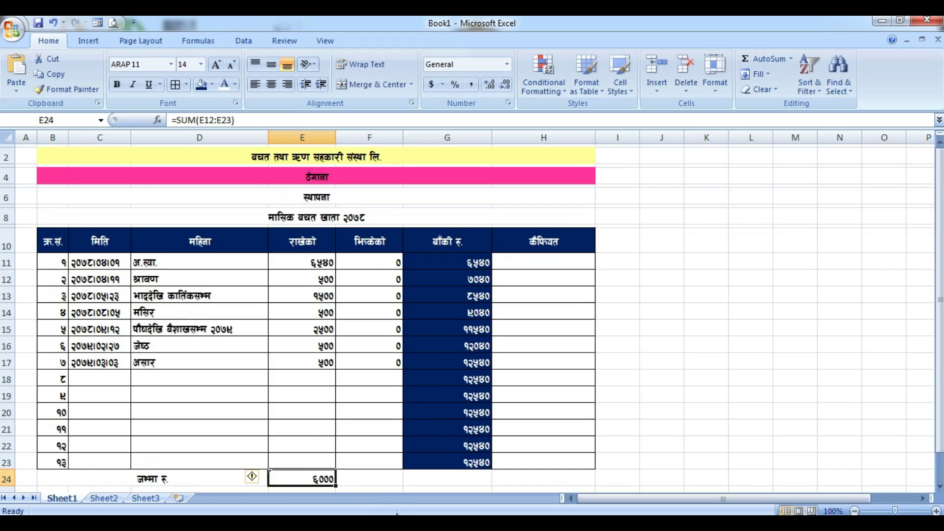
pyautogui.doubleClick(306, 477)
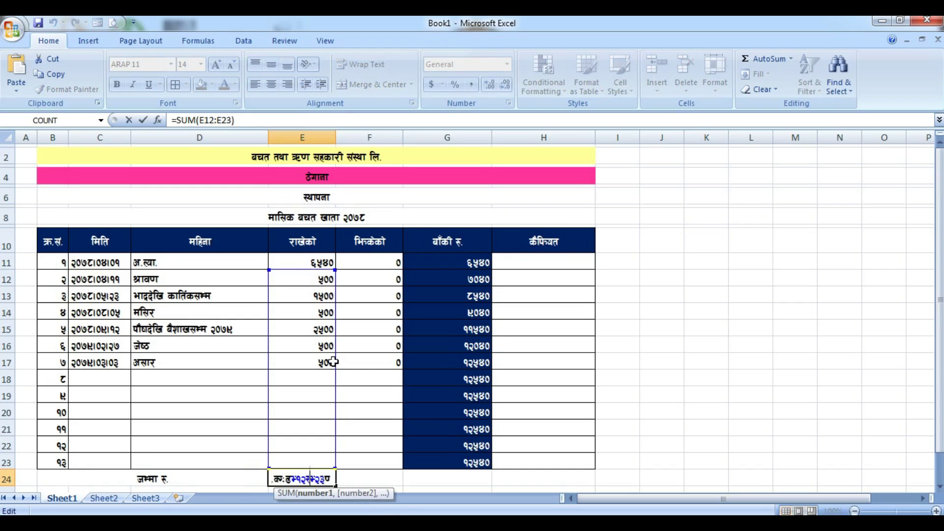
pyautogui.moveTo(335, 269); pyautogui.dragTo(338, 256)
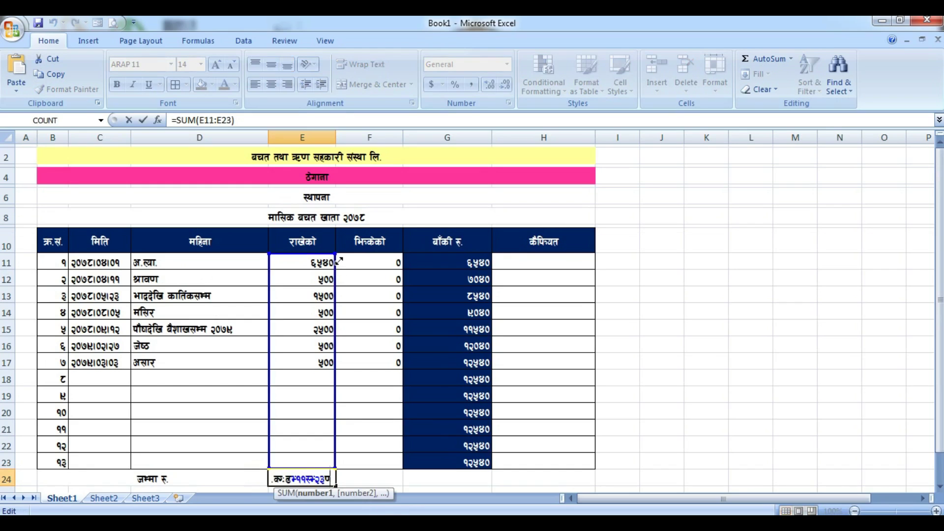
pyautogui.press('Return')
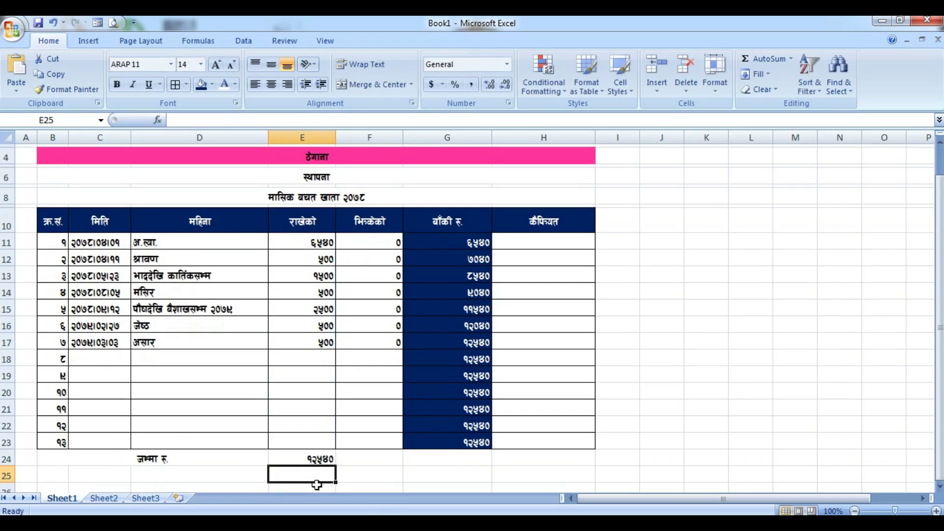
# Copy the deposit SUM formula into F24 to total withdrawals as 0.
pyautogui.click(317, 447)
pyautogui.click(317, 453)
pyautogui.hotkey('ctrl', 'c')
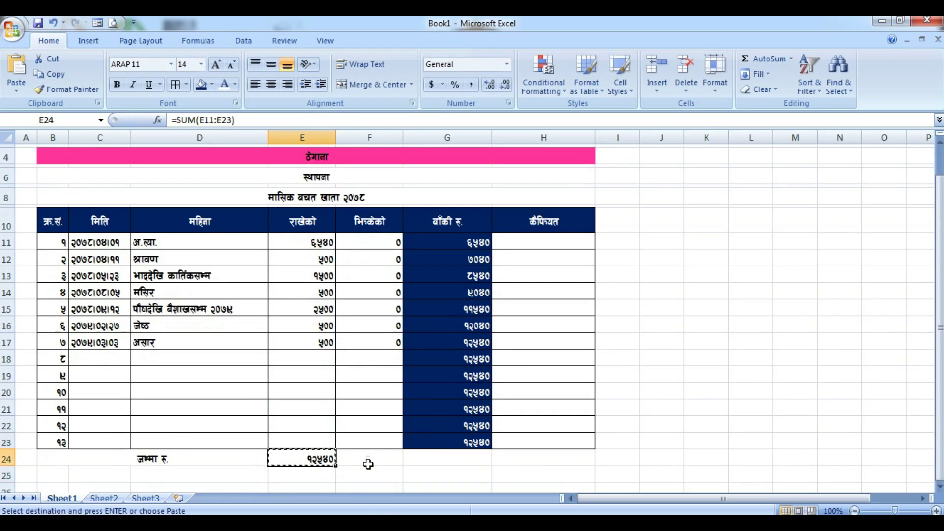
pyautogui.click(370, 460)
pyautogui.hotkey('ctrl', 'v')
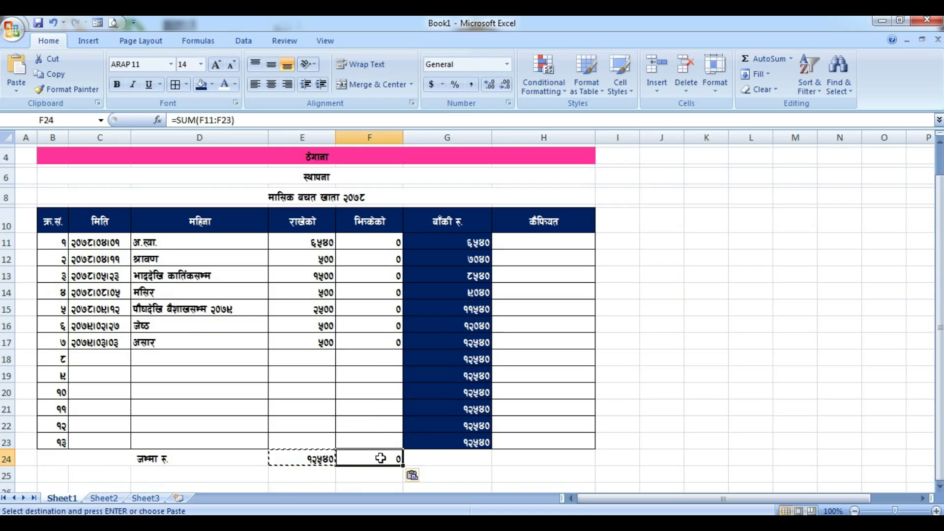
pyautogui.click(390, 363)
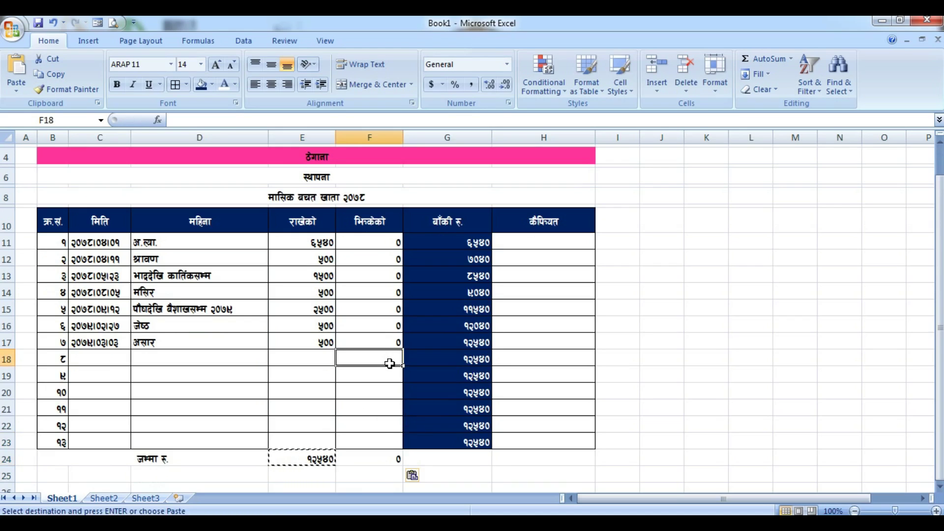
pyautogui.write('5000')
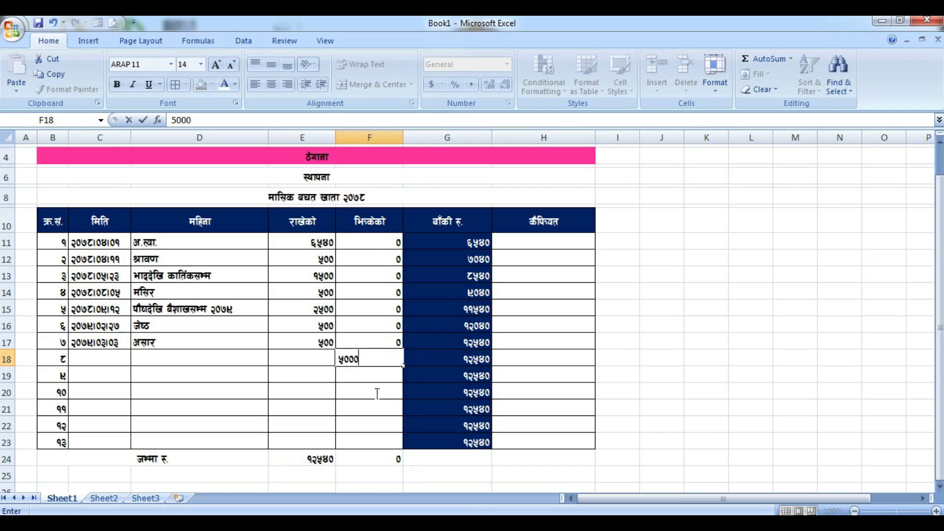
pyautogui.click(375, 391)
pyautogui.click(379, 455)
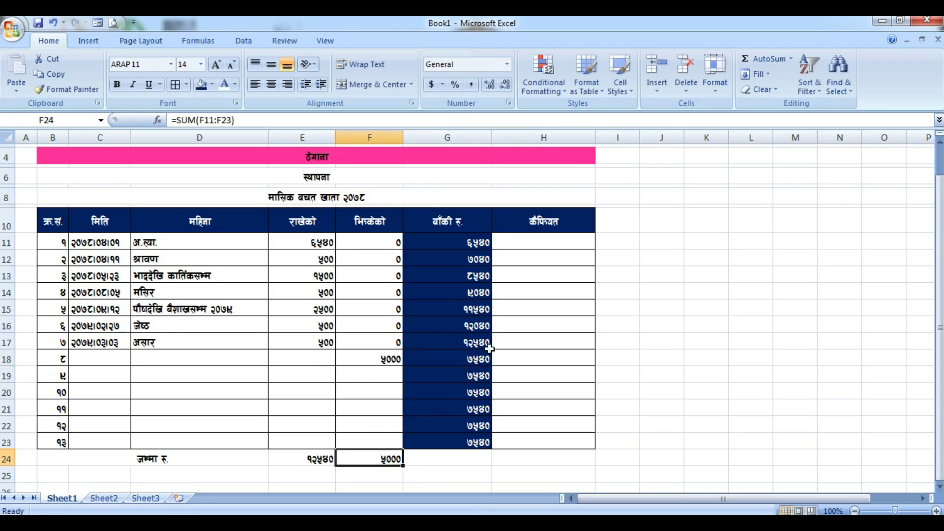
pyautogui.click(460, 358)
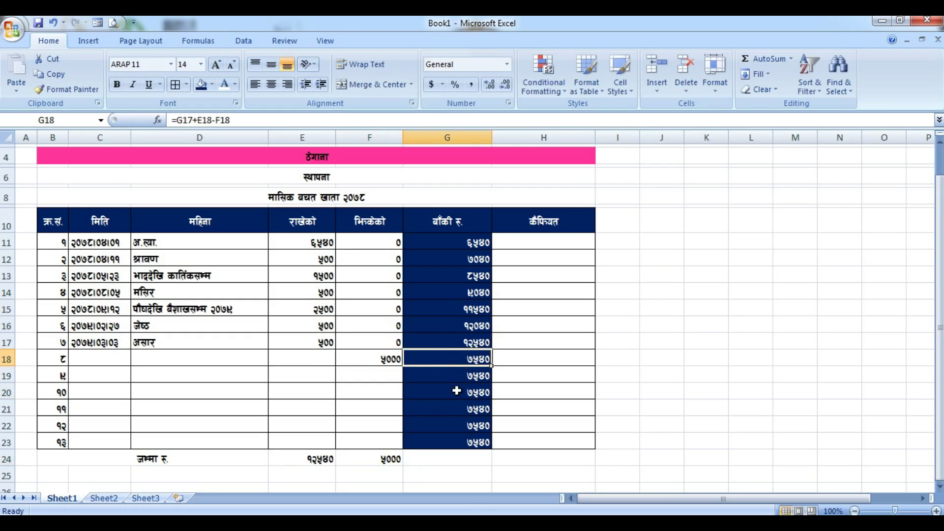
pyautogui.click(487, 343)
pyautogui.click(484, 361)
pyautogui.click(391, 363)
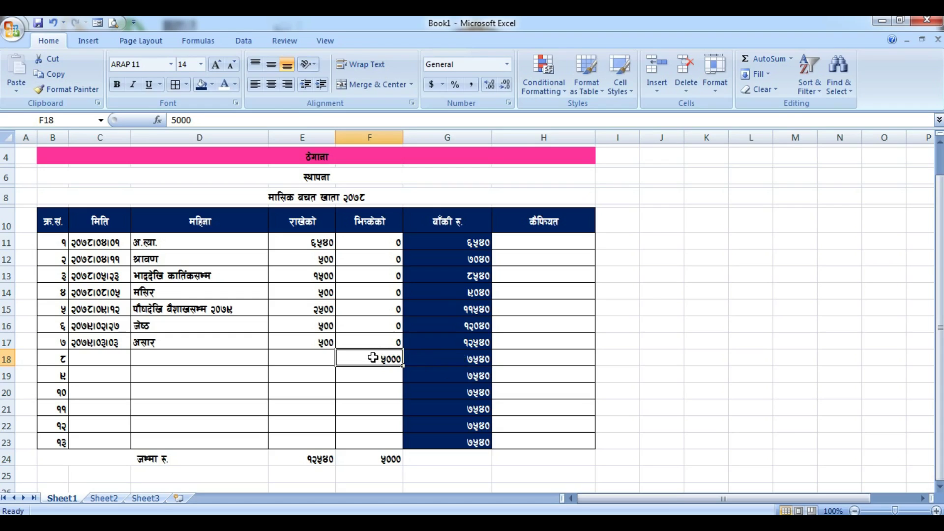
pyautogui.press('Delete')
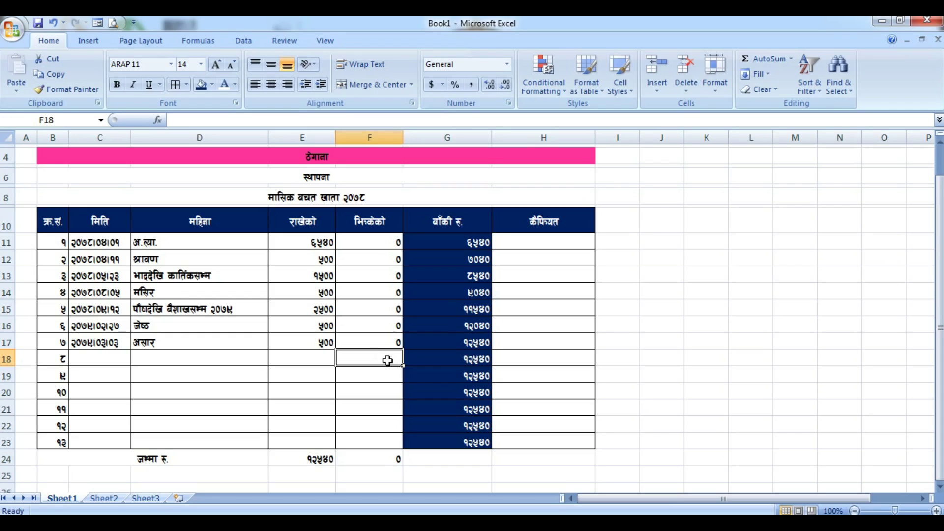
# Inspect the withdrawal total formula and the balance formulas in column G.
pyautogui.click(384, 392)
pyautogui.click(363, 459)
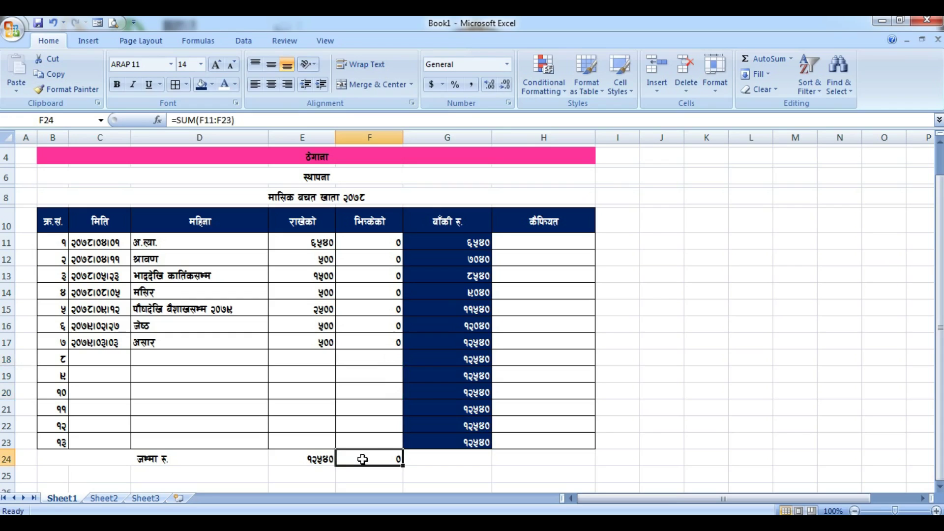
pyautogui.scroll(1, 686, 386)
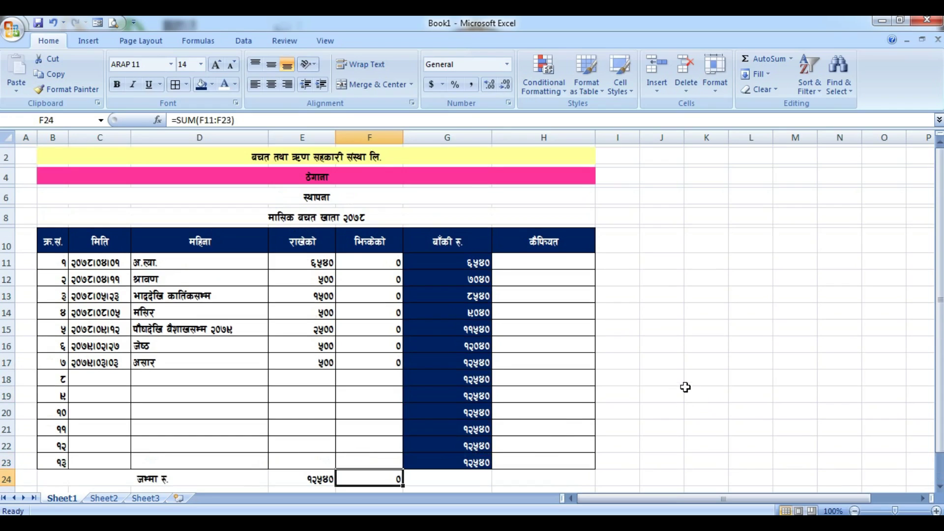
pyautogui.scroll(-1, 686, 386)
pyautogui.scroll(1, 685, 387)
pyautogui.click(442, 475)
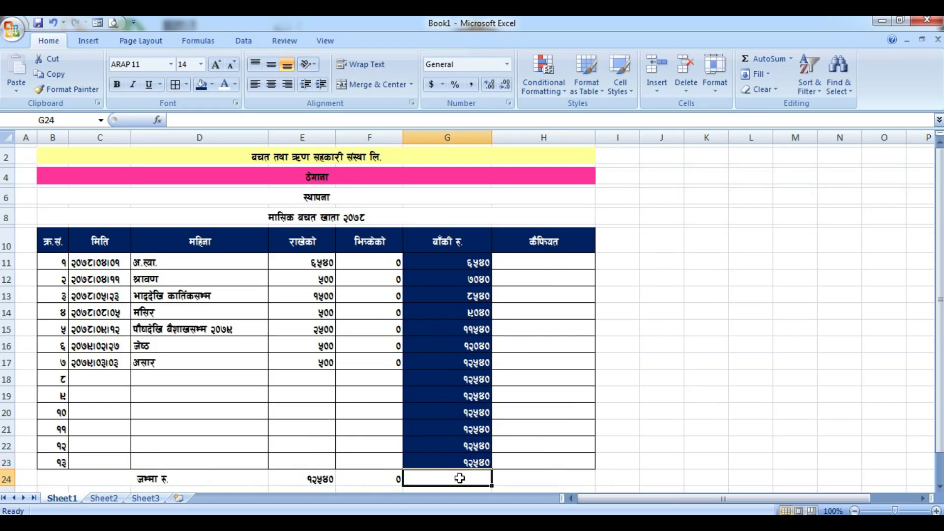
pyautogui.click(473, 259)
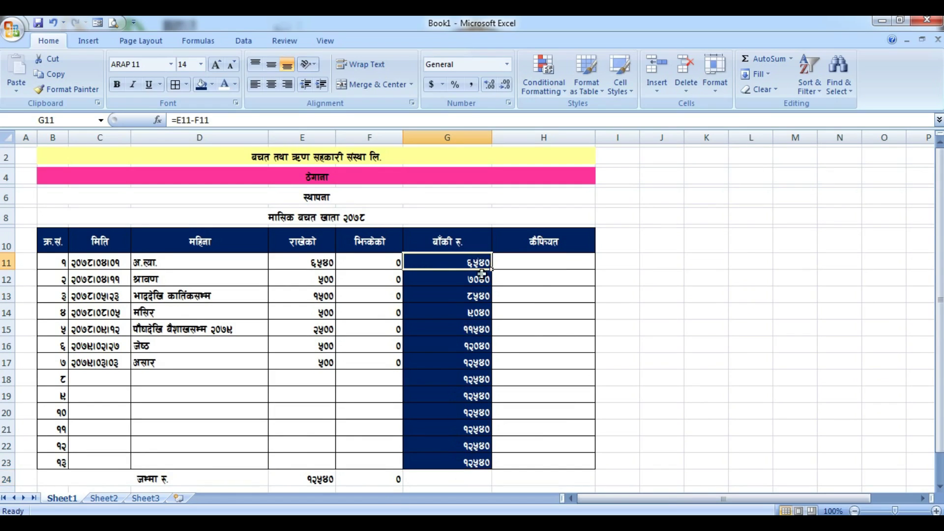
pyautogui.press('Down')
pyautogui.press('Down')
pyautogui.press('Up')
pyautogui.press('Up')
# Copy the F24 sum into G24 as =SUM(G11:G23), showing 142520, and verify the status-bar sum.
pyautogui.click(376, 478)
pyautogui.hotkey('ctrl', 'c')
pyautogui.click(433, 479)
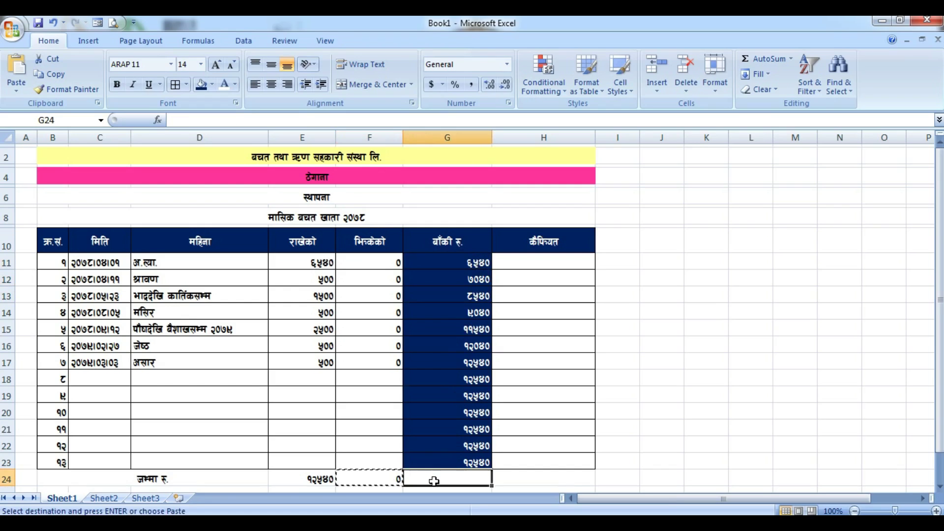
pyautogui.hotkey('ctrl', 'v')
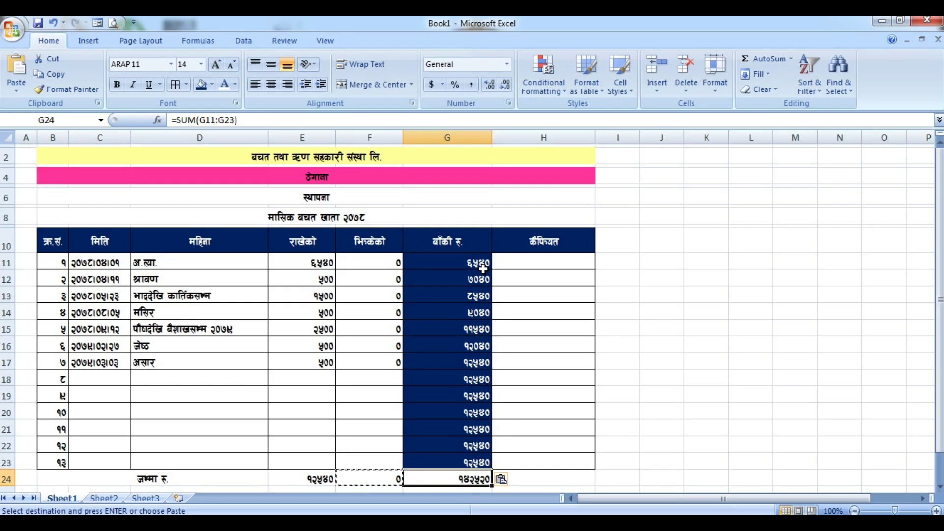
pyautogui.moveTo(483, 268); pyautogui.dragTo(473, 460)
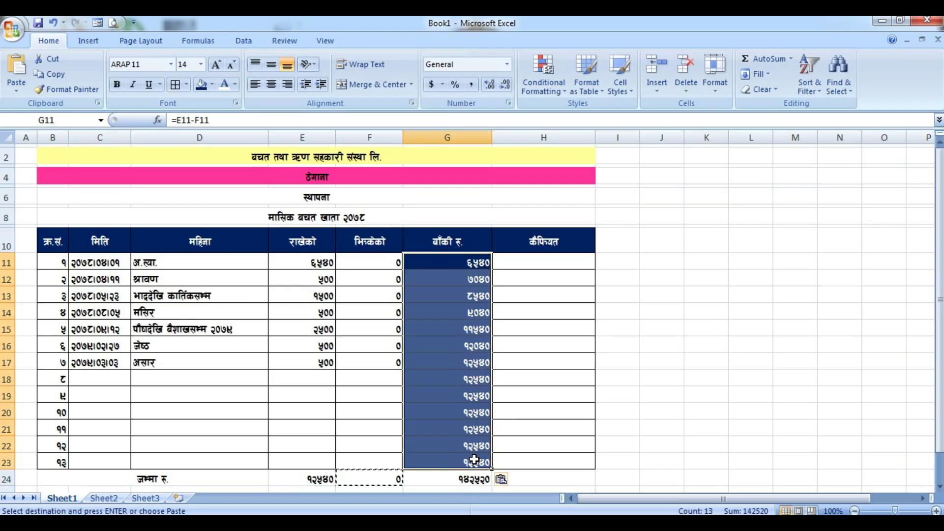
pyautogui.click(474, 481)
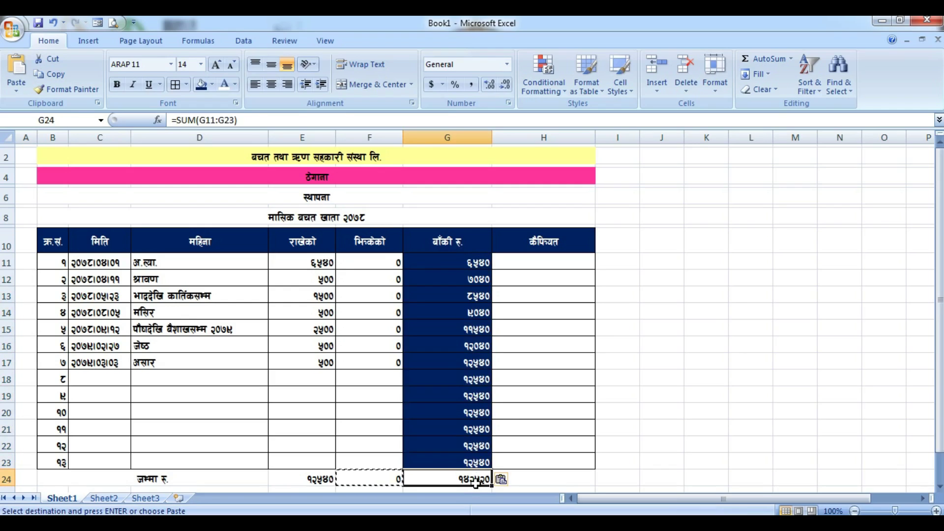
# Enter =E24-F24 in G24 so the balance total equals deposits minus withdrawals.
pyautogui.write('=')
pyautogui.click(333, 483)
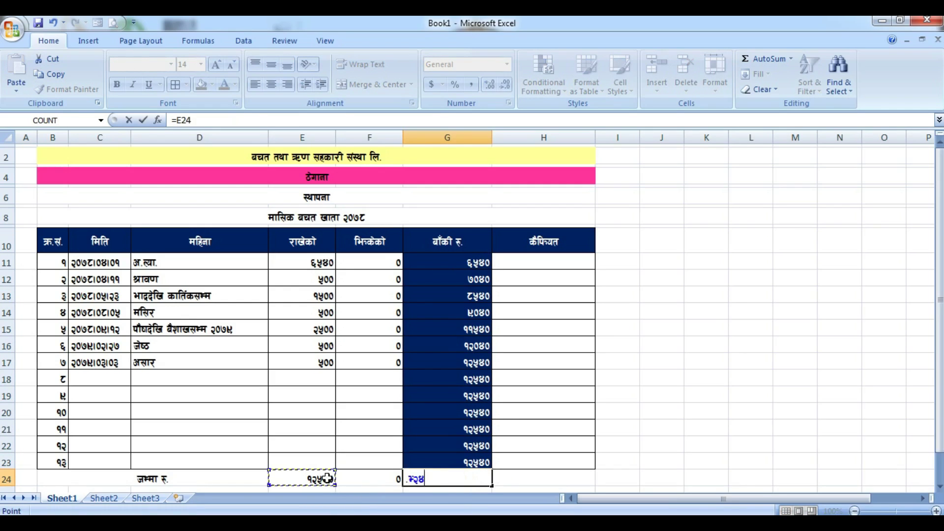
pyautogui.write('-')
pyautogui.click(376, 479)
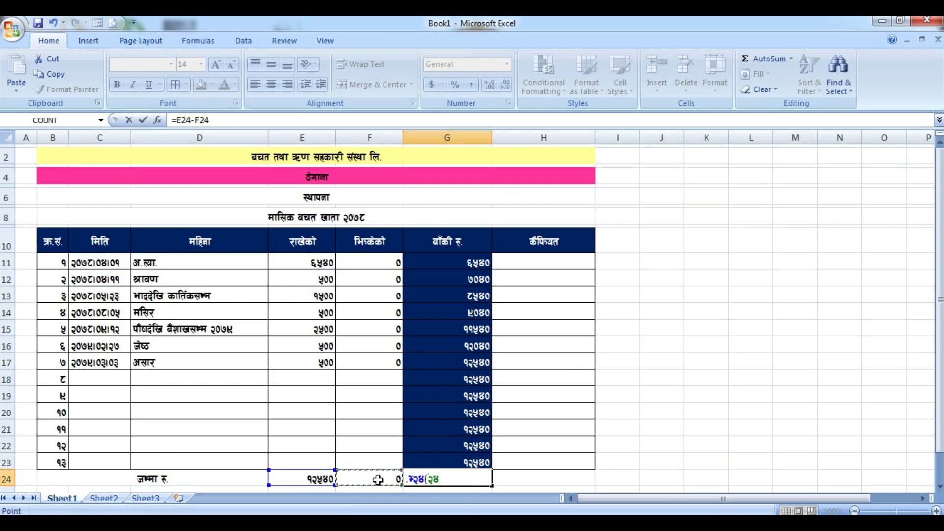
pyautogui.press('Return')
# Compare the deposit total, last running balance and new G24 balance total formulas.
pyautogui.click(460, 457)
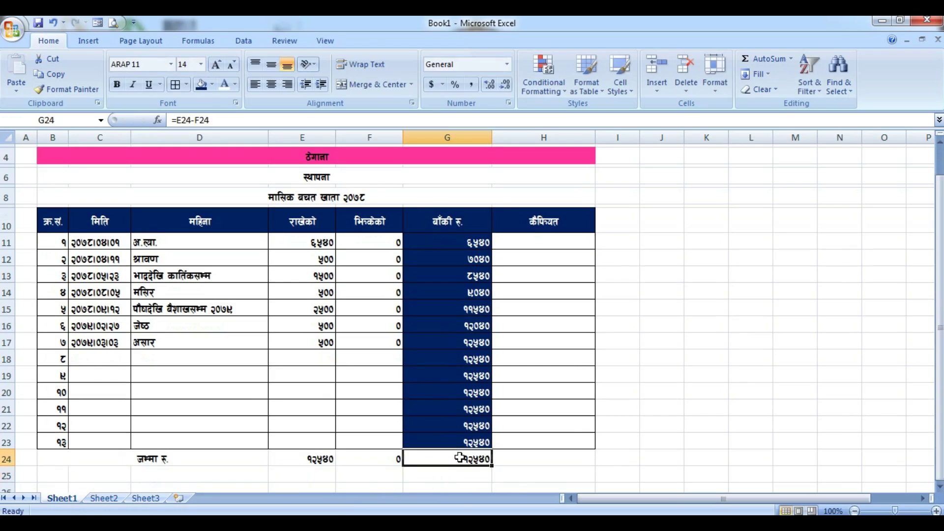
pyautogui.click(318, 460)
pyautogui.click(451, 455)
pyautogui.scroll(1, 481, 454)
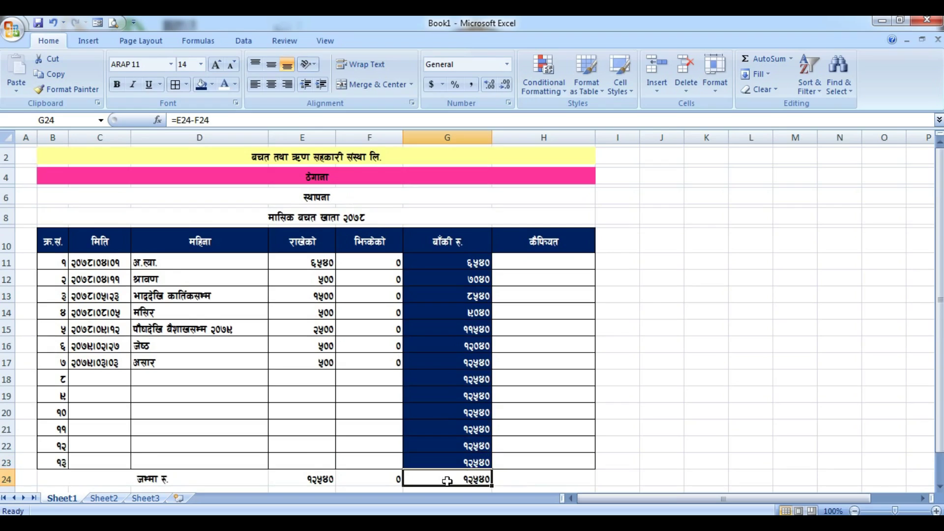
pyautogui.click(462, 461)
pyautogui.click(462, 479)
# Enter a test withdrawal of 5000 in F20 and check the updated totals.
pyautogui.click(375, 413)
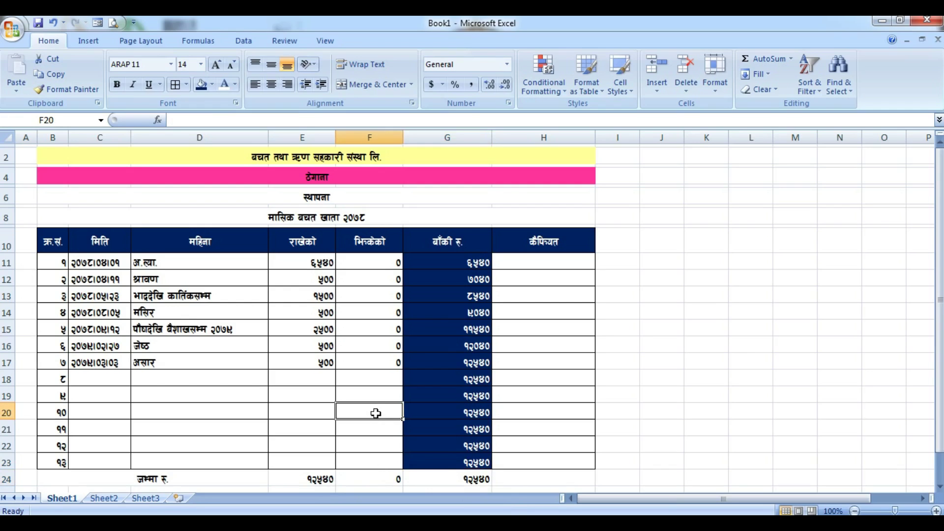
pyautogui.write('5000')
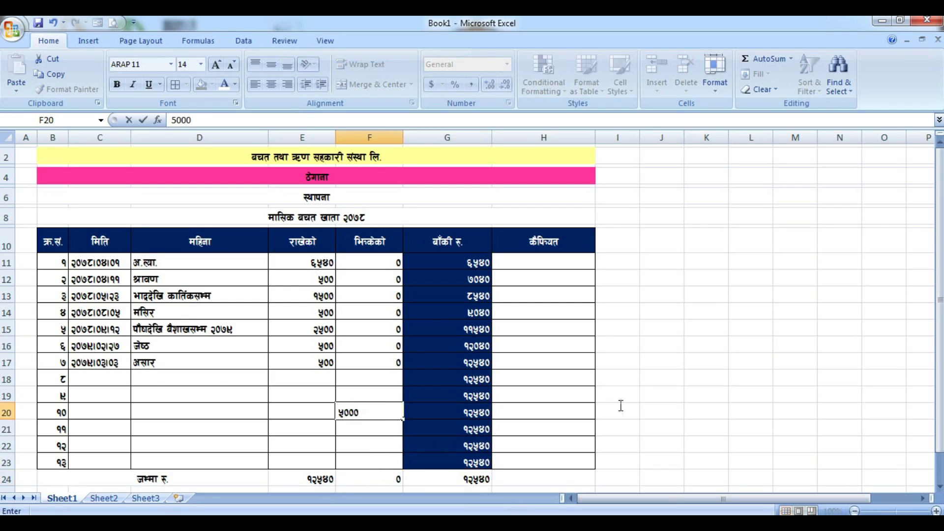
pyautogui.click(621, 406)
pyautogui.click(466, 480)
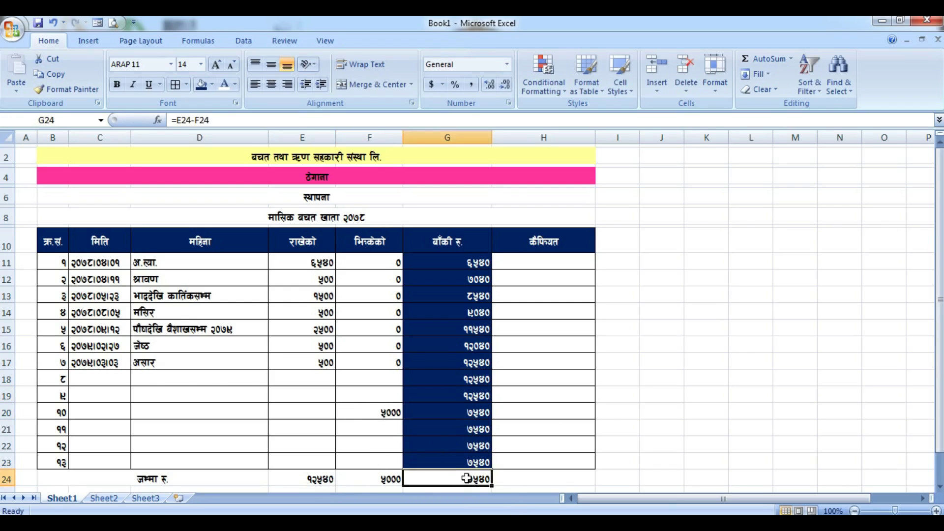
pyautogui.click(364, 479)
pyautogui.click(453, 480)
# Delete the 5000 test withdrawal from F20.
pyautogui.click(396, 413)
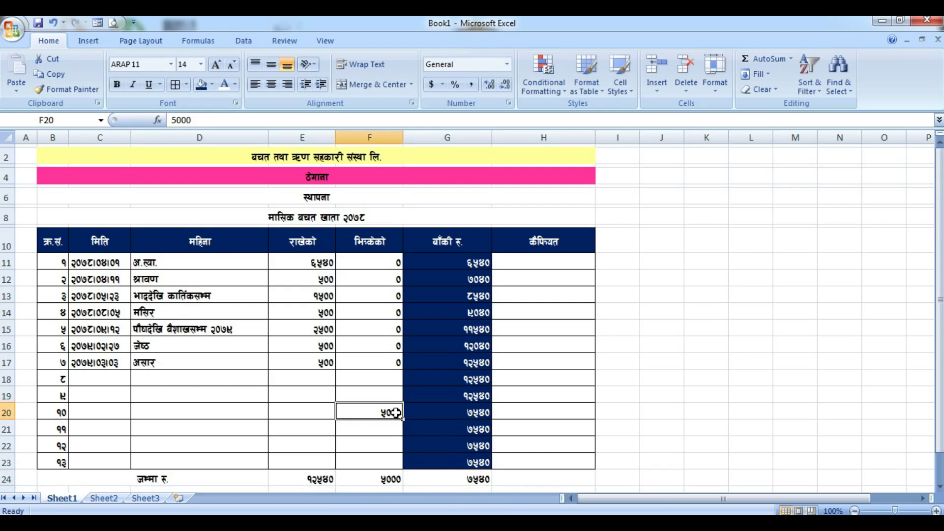
pyautogui.press('Delete')
pyautogui.click(702, 414)
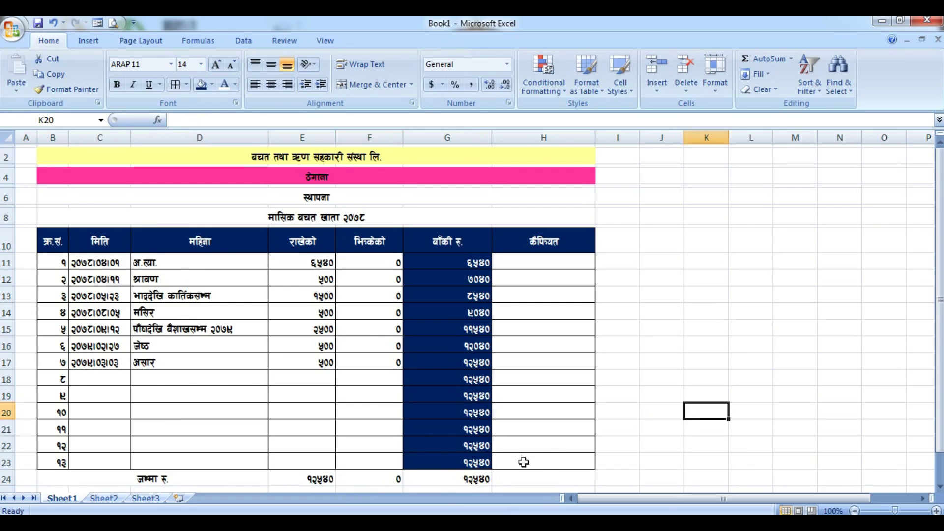
pyautogui.scroll(-2, 523, 462)
pyautogui.scroll(-1, 522, 461)
# Merge and centre B25:D25 and enter the label ब्याज रकम.
pyautogui.click(50, 412)
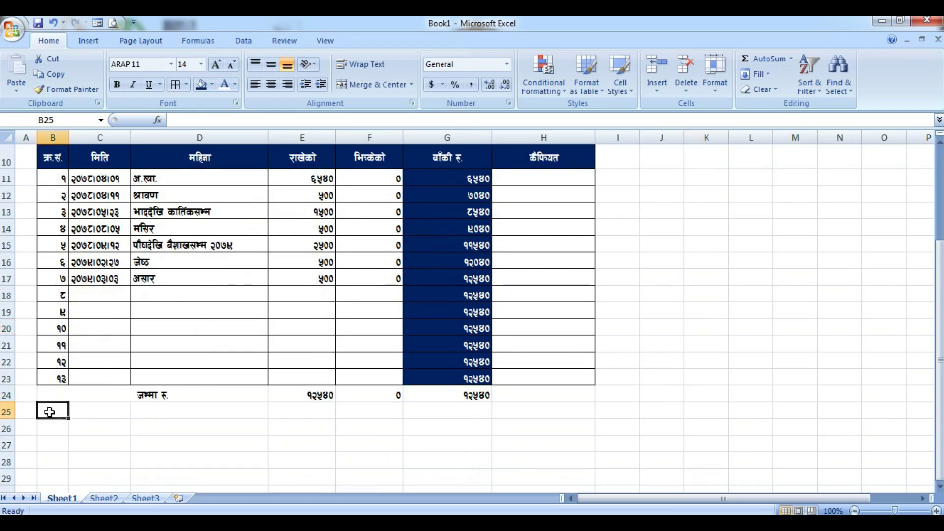
pyautogui.moveTo(49, 412); pyautogui.dragTo(393, 406)
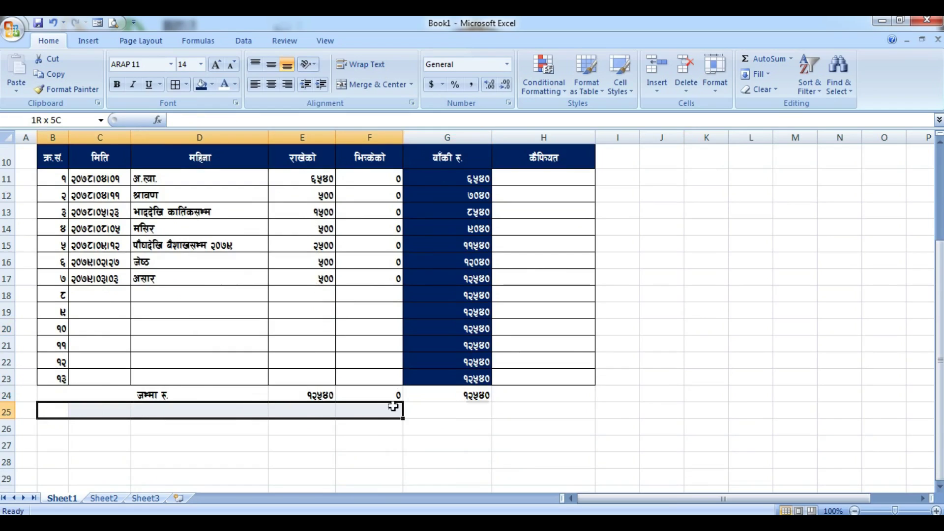
pyautogui.moveTo(393, 406); pyautogui.dragTo(264, 409)
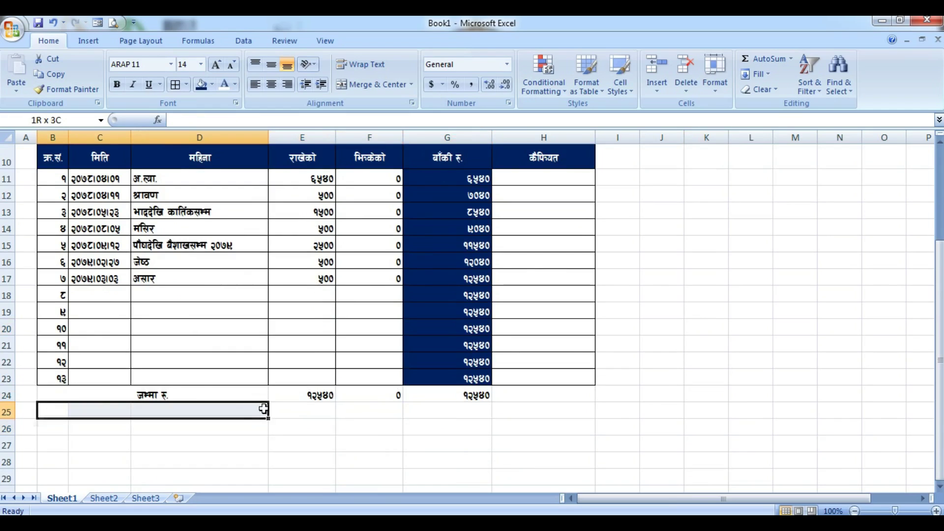
pyautogui.click(379, 87)
pyautogui.write('J')
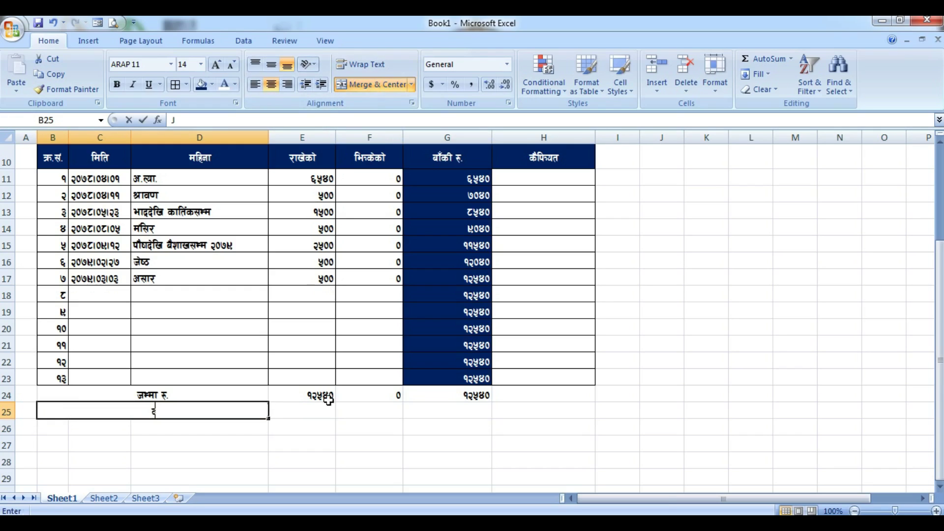
pyautogui.write('ofh')
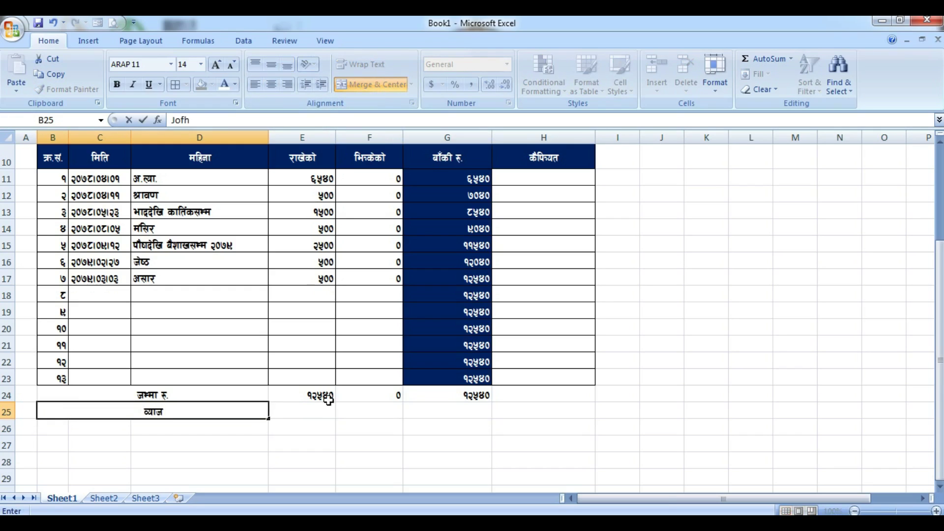
pyautogui.write(' /sd')
pyautogui.press('Return')
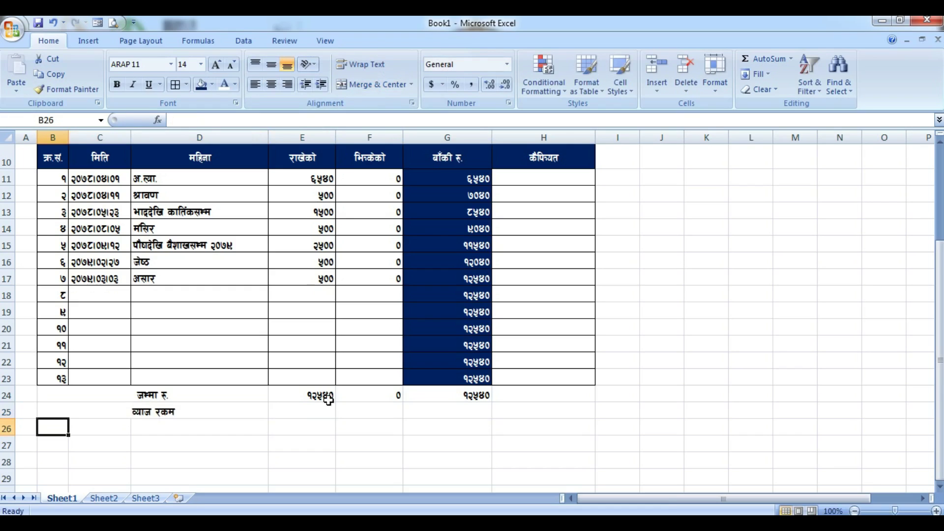
# Merge and centre B26:D26 and enter the label कुल जम्मा रु..
pyautogui.moveTo(53, 426); pyautogui.dragTo(152, 427)
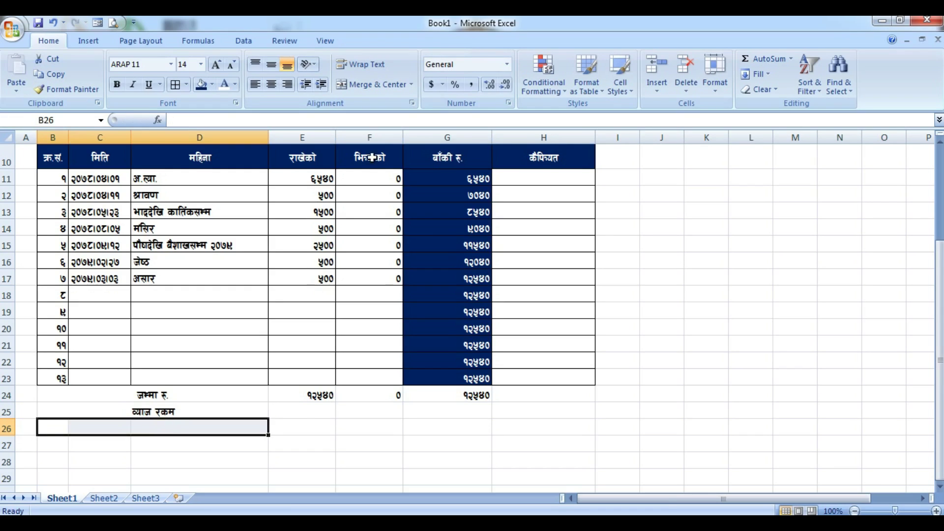
pyautogui.click(387, 86)
pyautogui.write("s'")
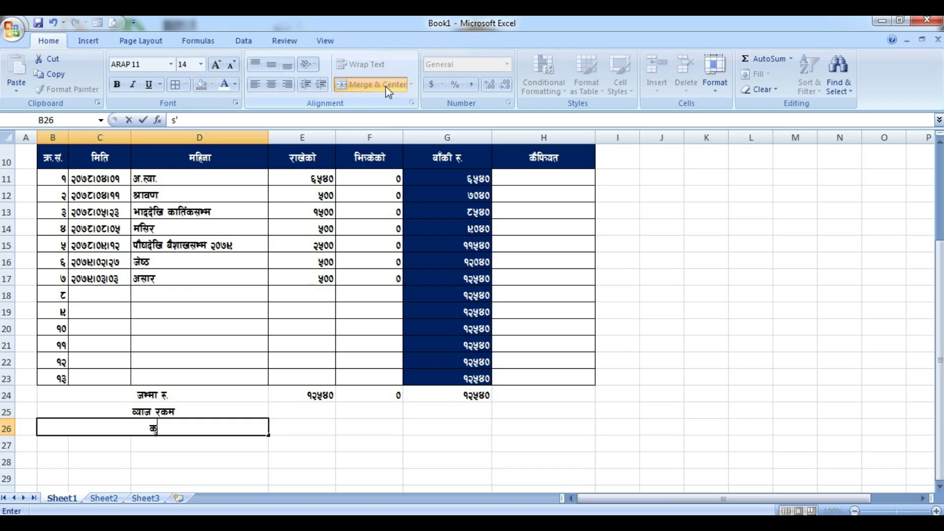
pyautogui.write('n hDd')
pyautogui.write('f ?')
pyautogui.press('BackSpace')
pyautogui.write('?')
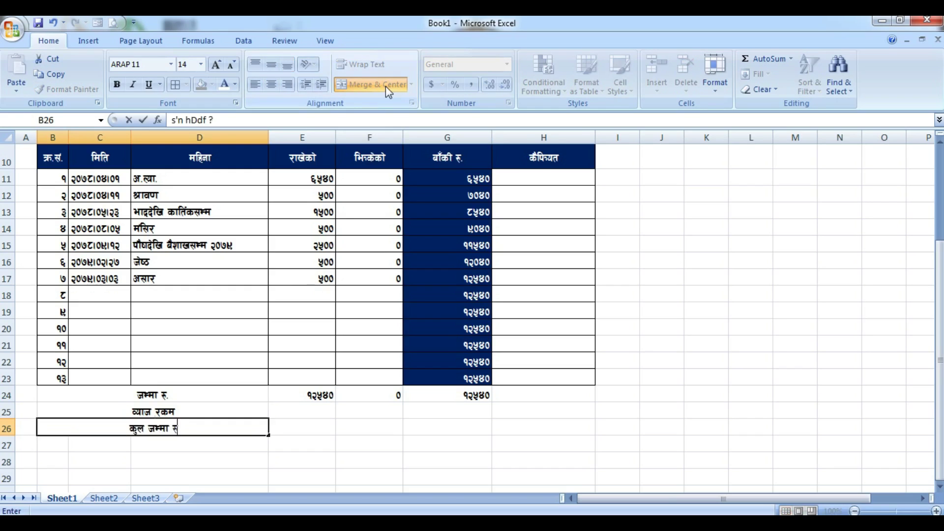
pyautogui.write('.')
pyautogui.press('Tab')
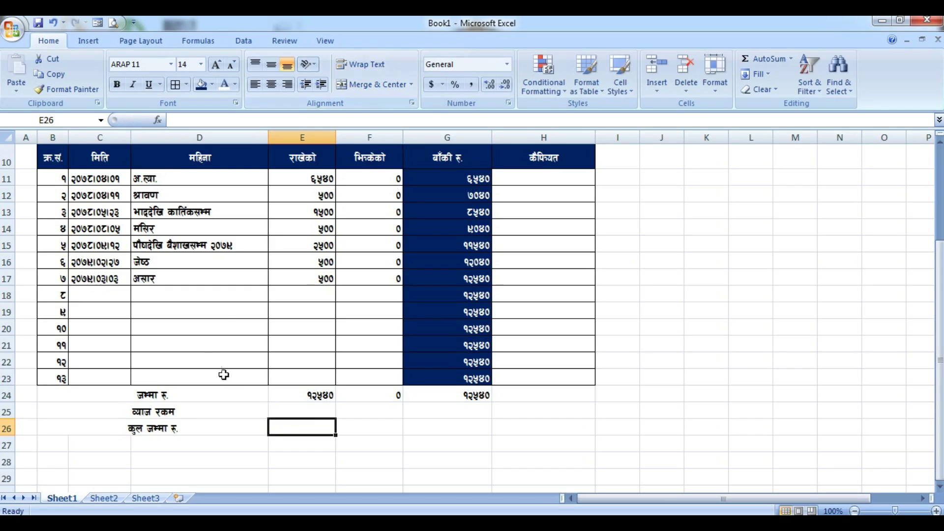
pyautogui.moveTo(219, 398); pyautogui.dragTo(220, 423)
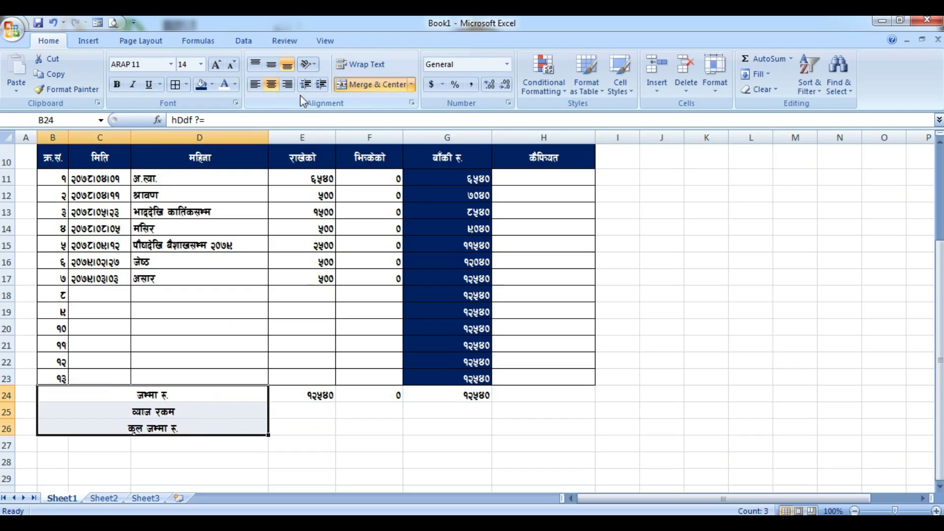
# Right-align the three total labels and apply All Borders to B24:H26.
pyautogui.click(287, 84)
pyautogui.click(706, 410)
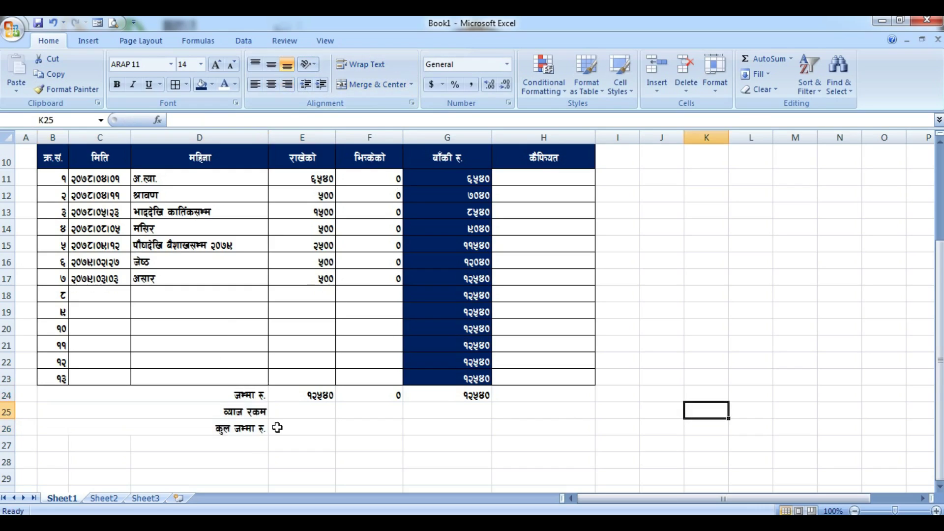
pyautogui.moveTo(93, 396); pyautogui.dragTo(550, 420)
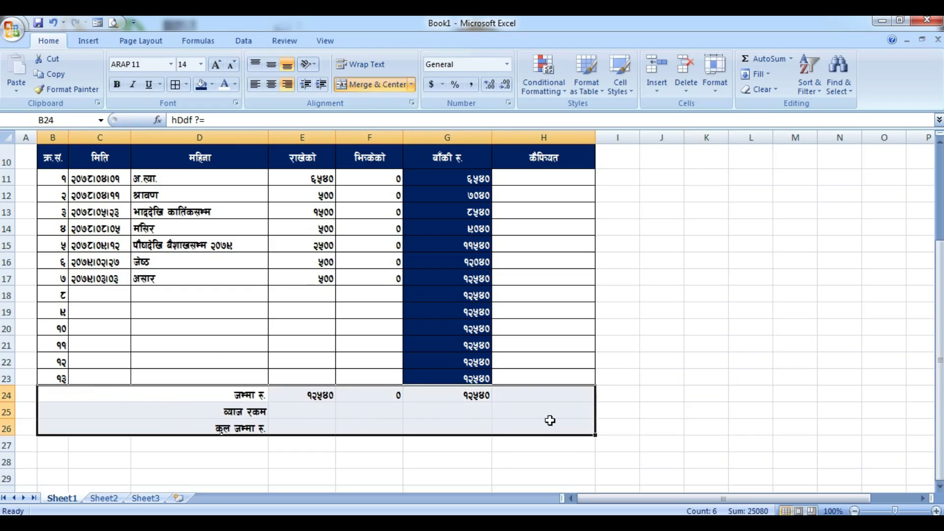
pyautogui.click(180, 84)
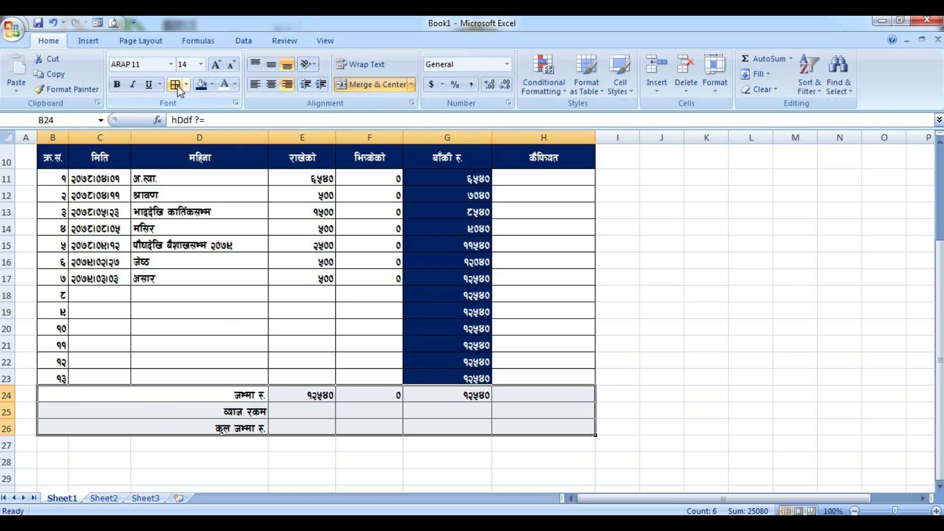
pyautogui.click(709, 421)
# Fill the total row B24:H24 light orange.
pyautogui.moveTo(78, 393); pyautogui.dragTo(521, 398)
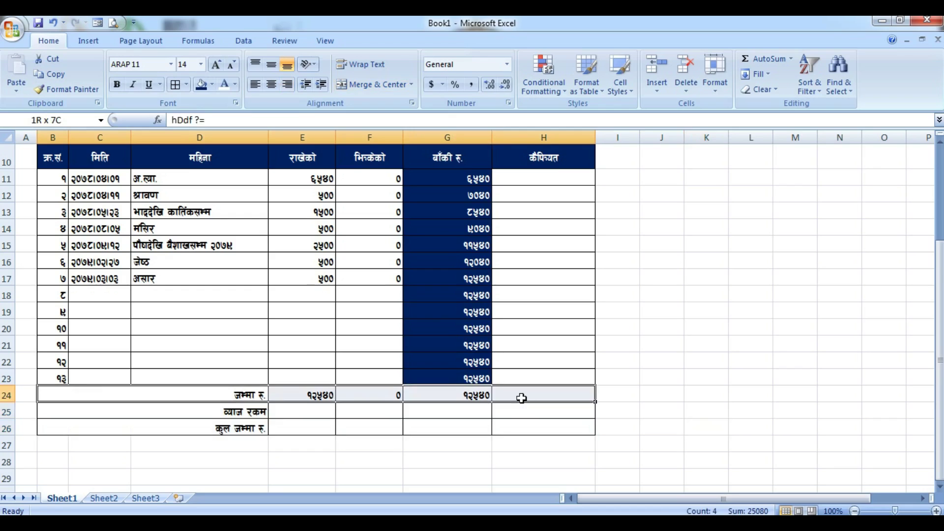
pyautogui.click(211, 84)
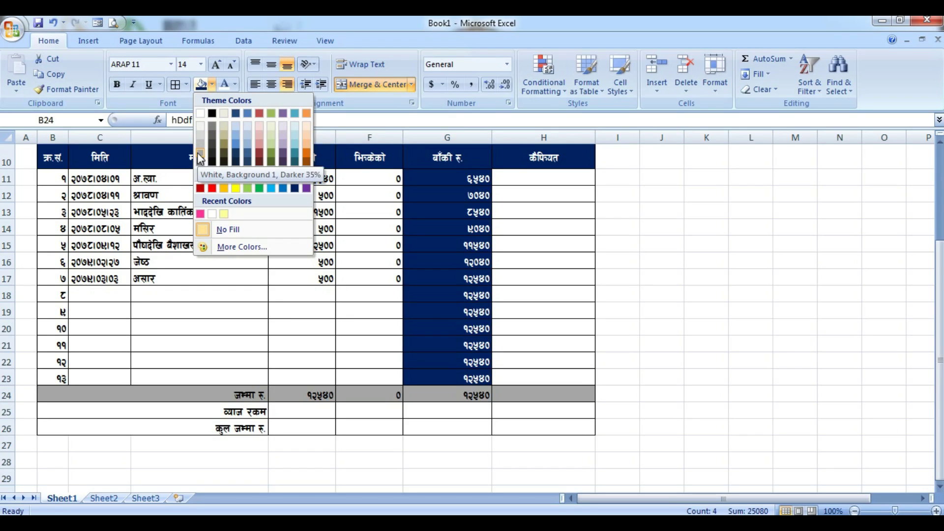
pyautogui.click(306, 140)
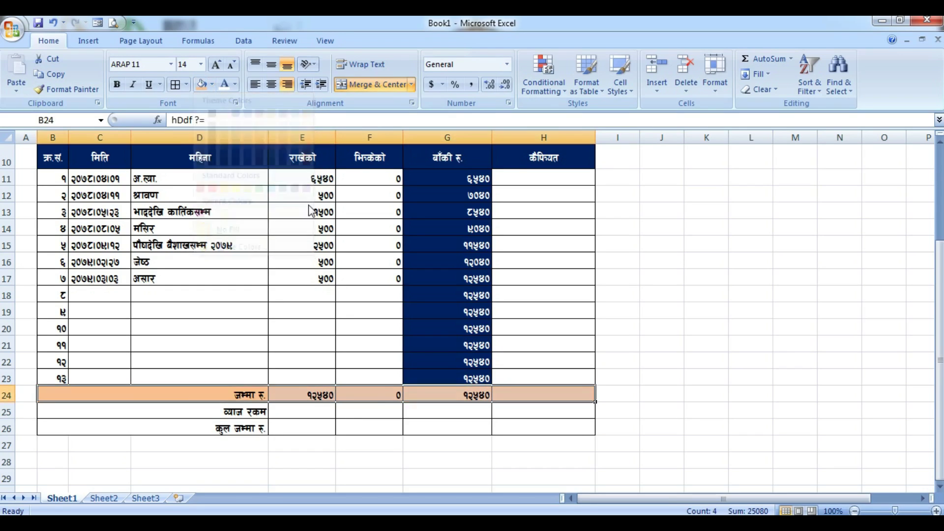
pyautogui.click(262, 413)
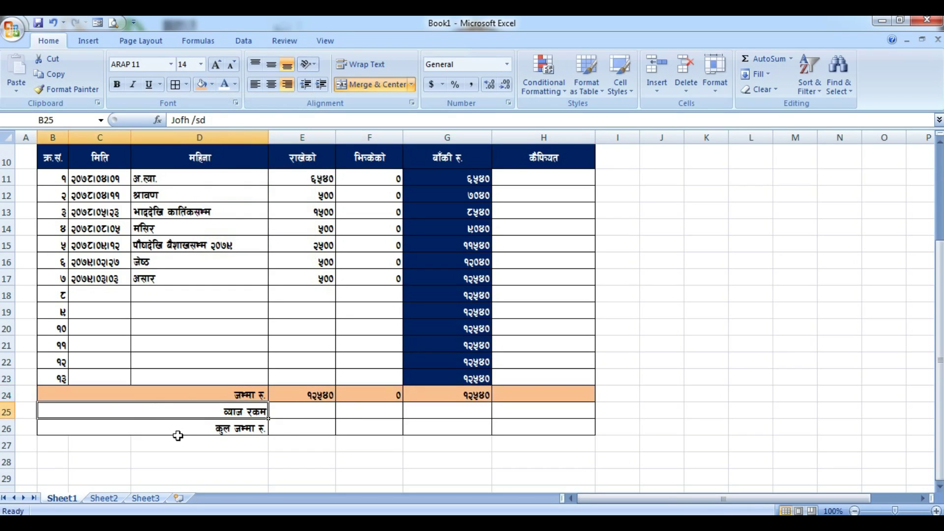
# Fill the grand-total row B26:H26 red.
pyautogui.moveTo(178, 430); pyautogui.dragTo(502, 429)
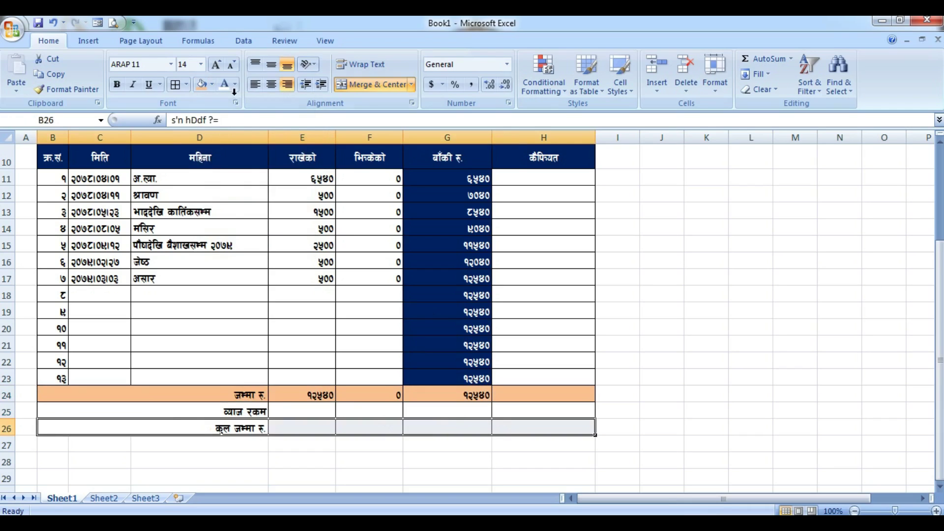
pyautogui.click(212, 84)
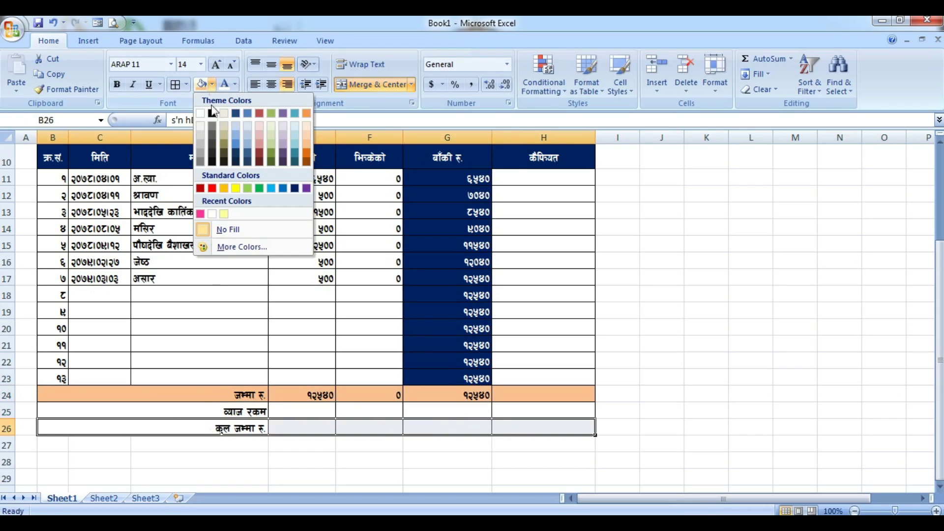
pyautogui.click(212, 188)
pyautogui.click(460, 410)
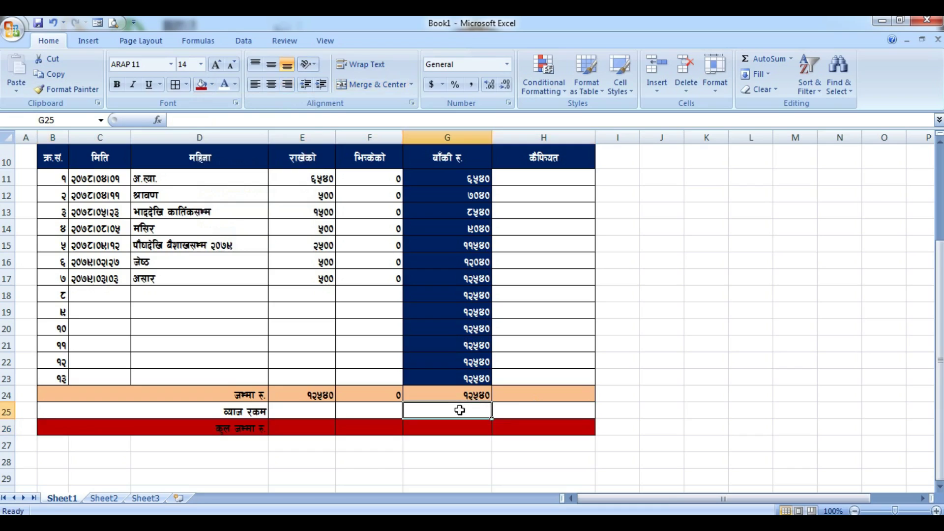
pyautogui.click(779, 386)
pyautogui.scroll(3, 781, 389)
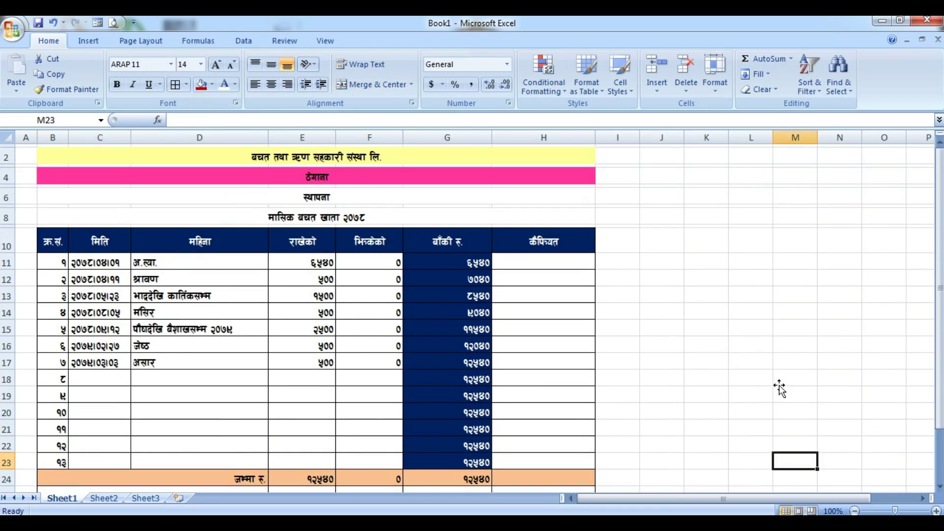
# Switch to the 7.Excel Class 2078-05-08 workbook.
pyautogui.click(736, 344)
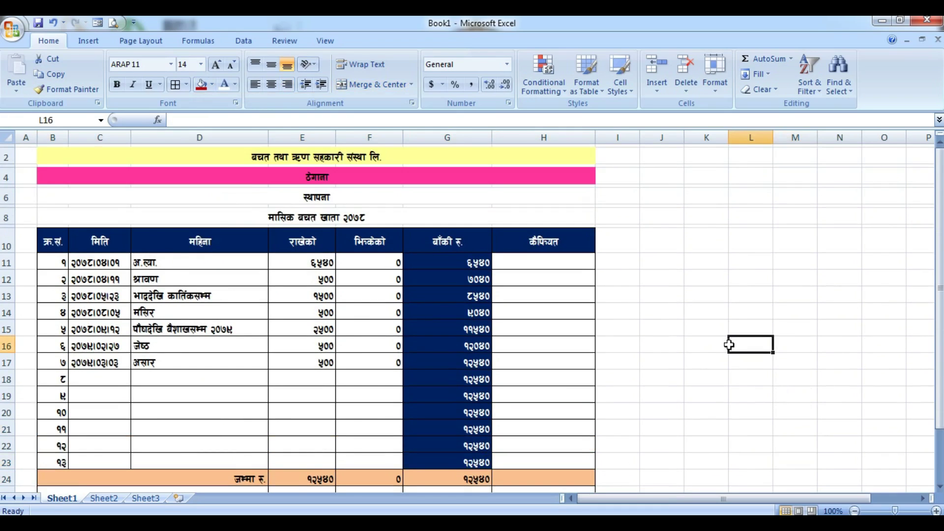
pyautogui.click(713, 341)
pyautogui.click(716, 326)
pyautogui.click(698, 347)
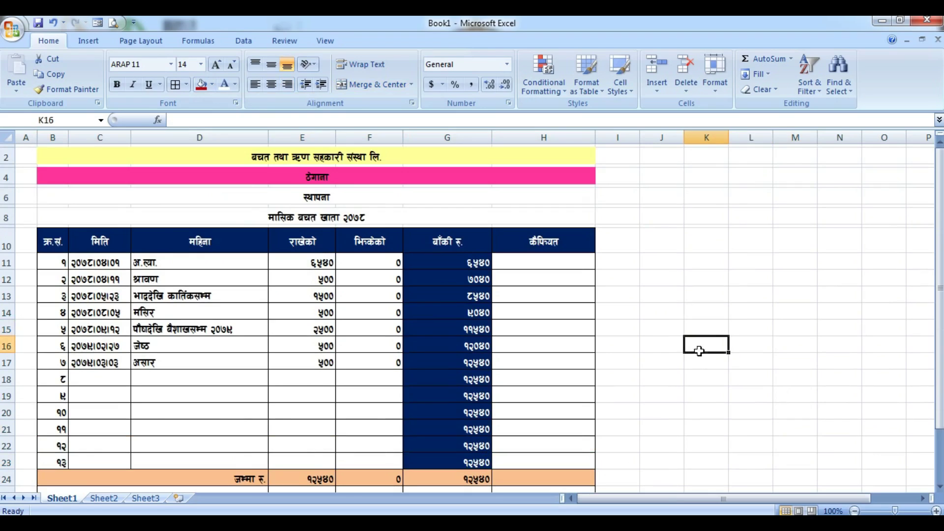
pyautogui.click(700, 312)
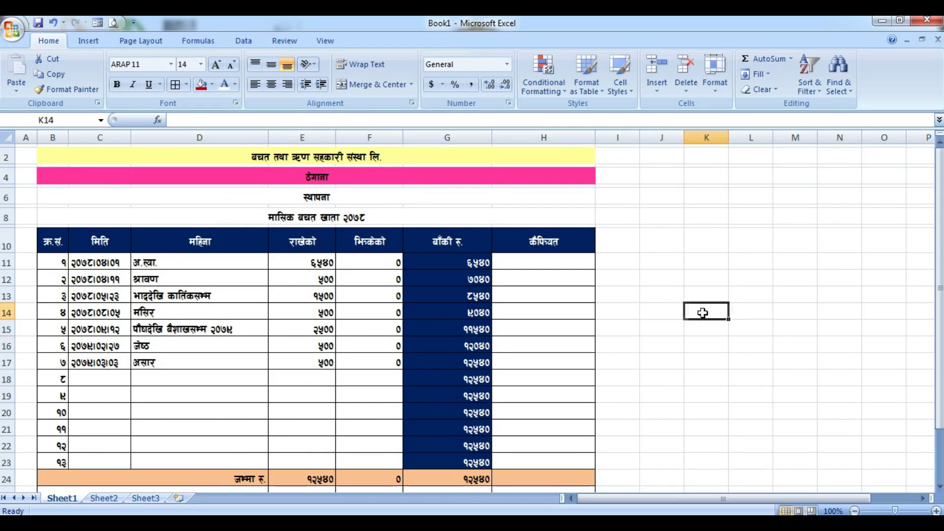
pyautogui.click(716, 338)
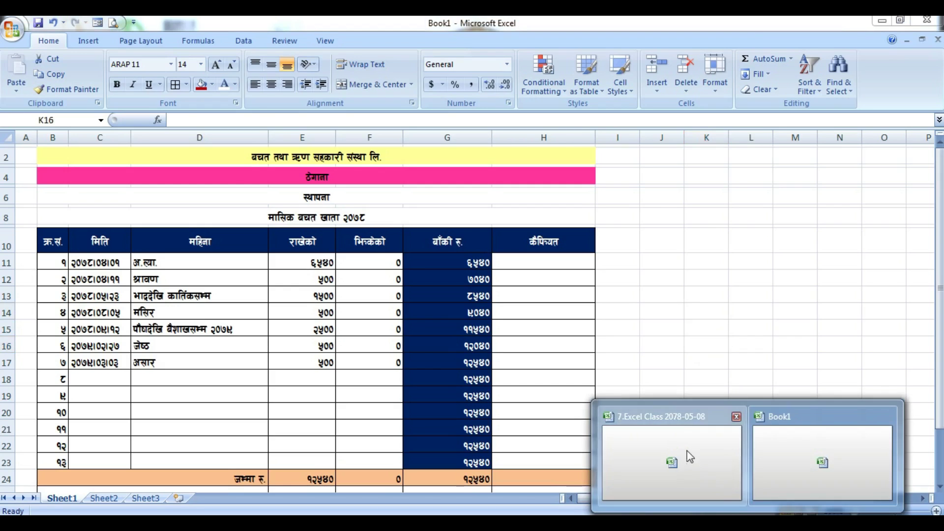
pyautogui.click(689, 455)
# Edit the average-interest note in I6, deleting the extra word रकम.
pyautogui.click(668, 374)
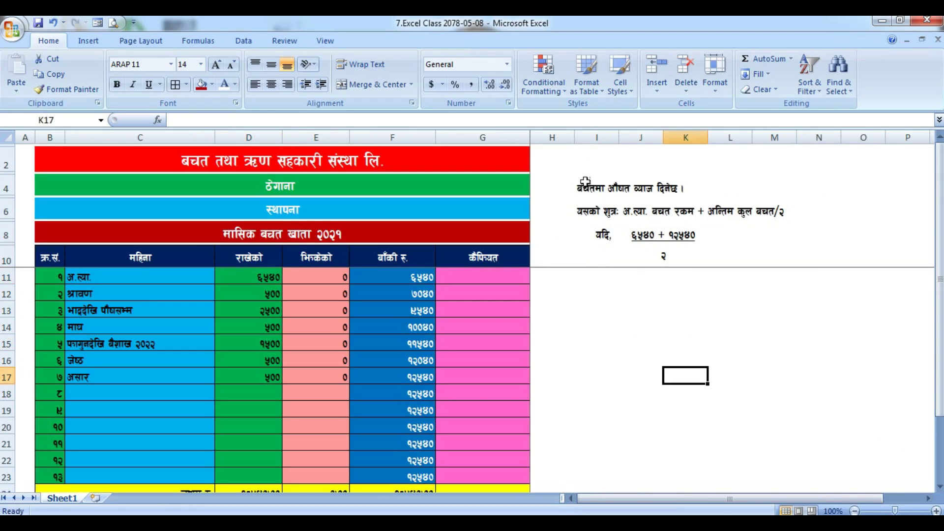
pyautogui.moveTo(584, 183); pyautogui.dragTo(662, 253)
pyautogui.click(598, 188)
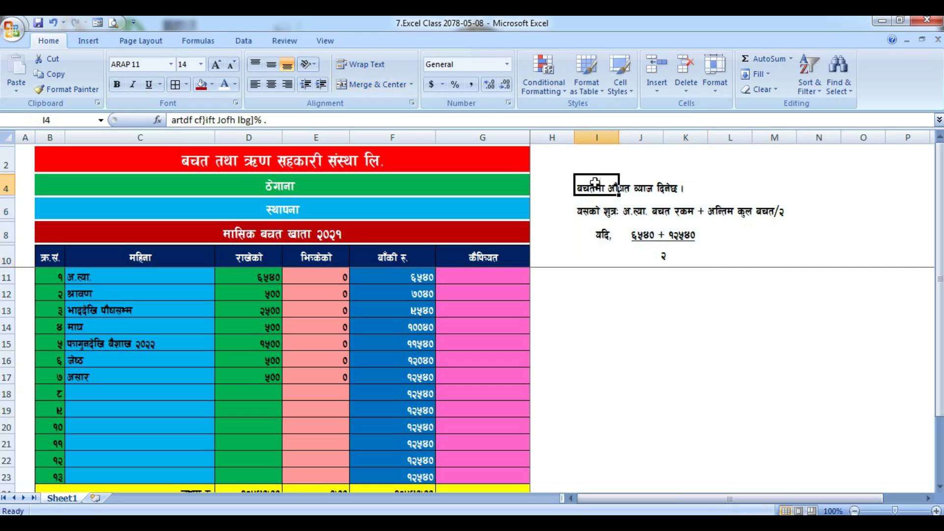
pyautogui.click(676, 189)
pyautogui.click(665, 309)
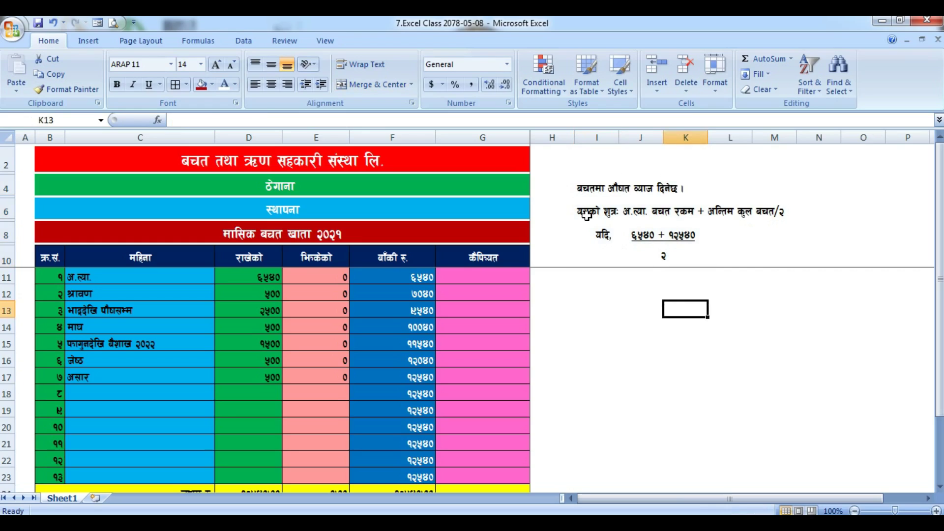
pyautogui.click(587, 212)
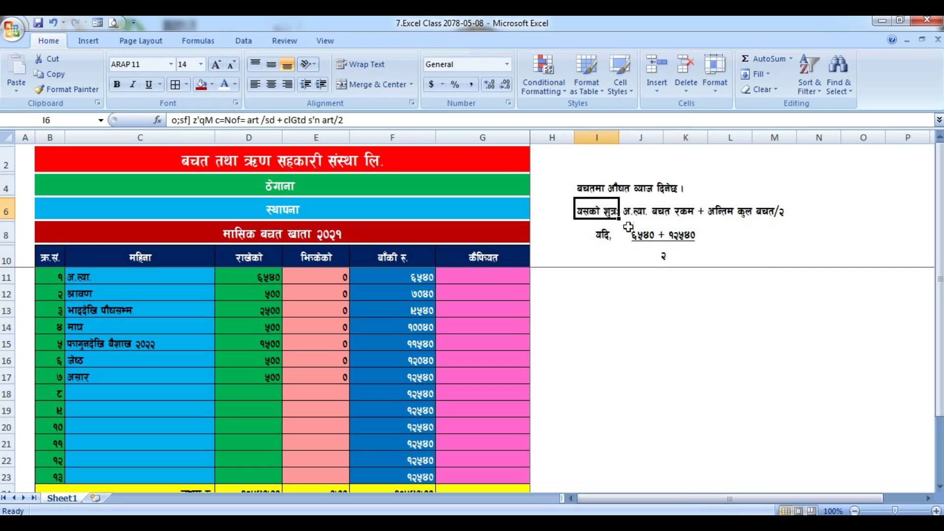
pyautogui.click(631, 340)
pyautogui.click(655, 209)
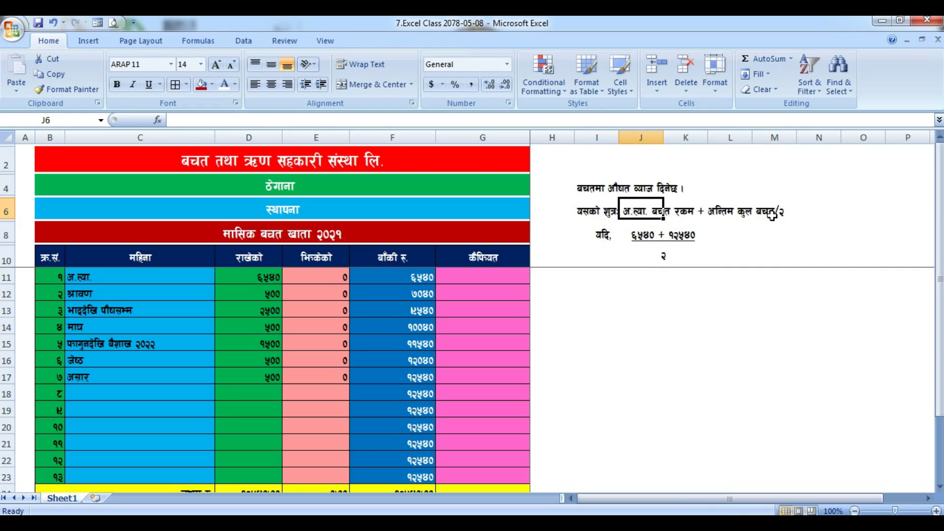
pyautogui.doubleClick(629, 209)
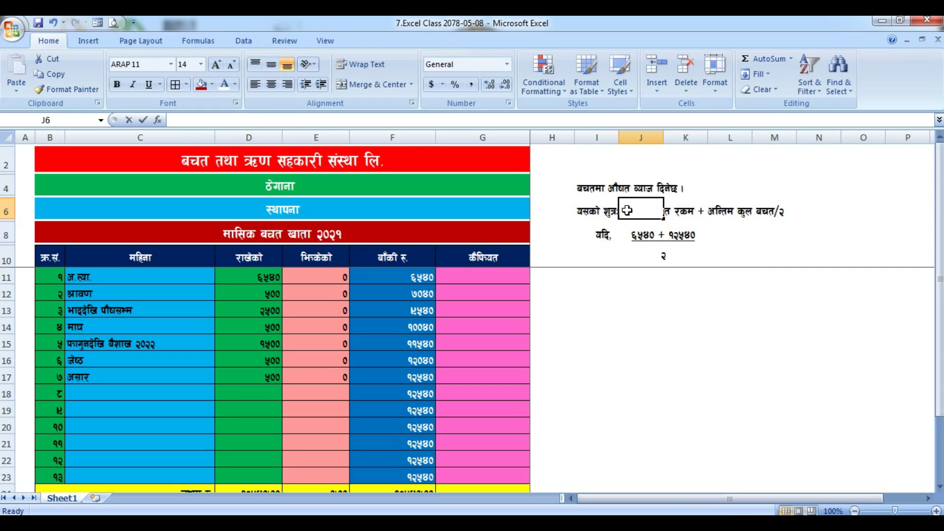
pyautogui.doubleClick(589, 212)
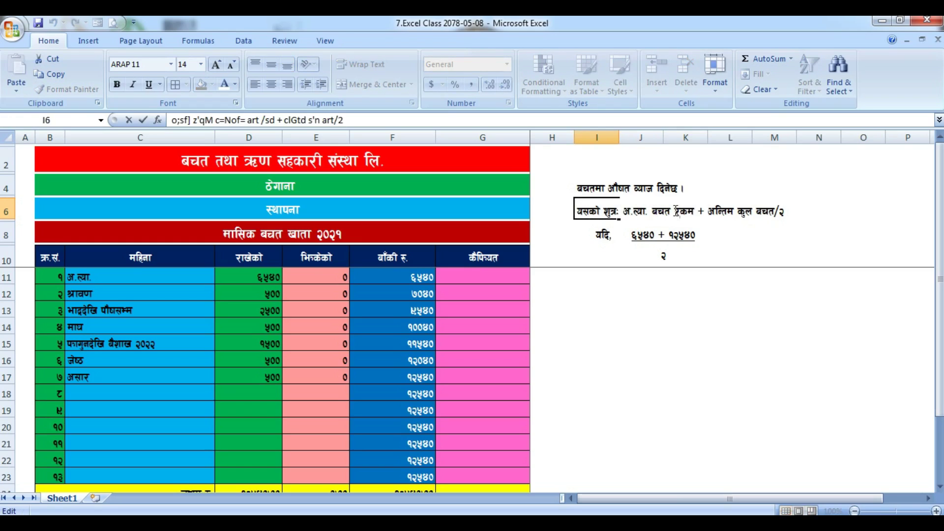
pyautogui.moveTo(673, 211); pyautogui.dragTo(694, 210)
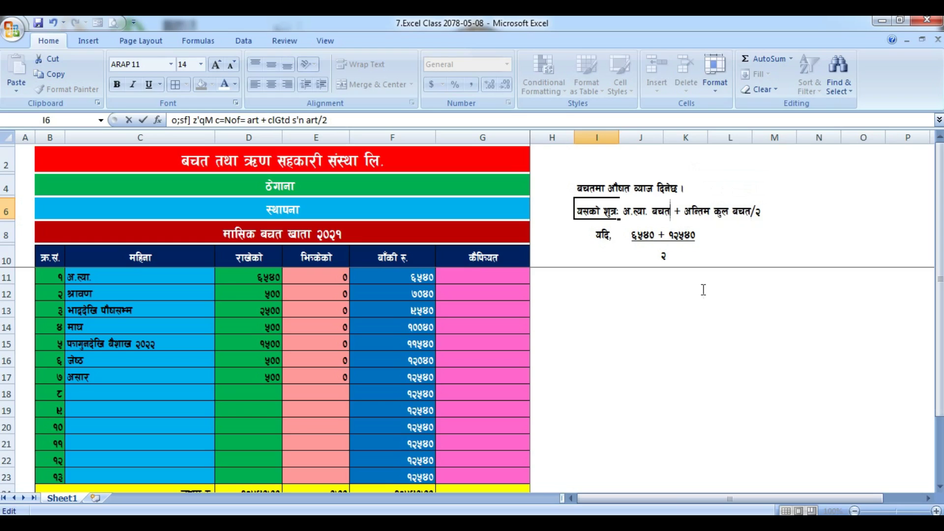
pyautogui.click(717, 337)
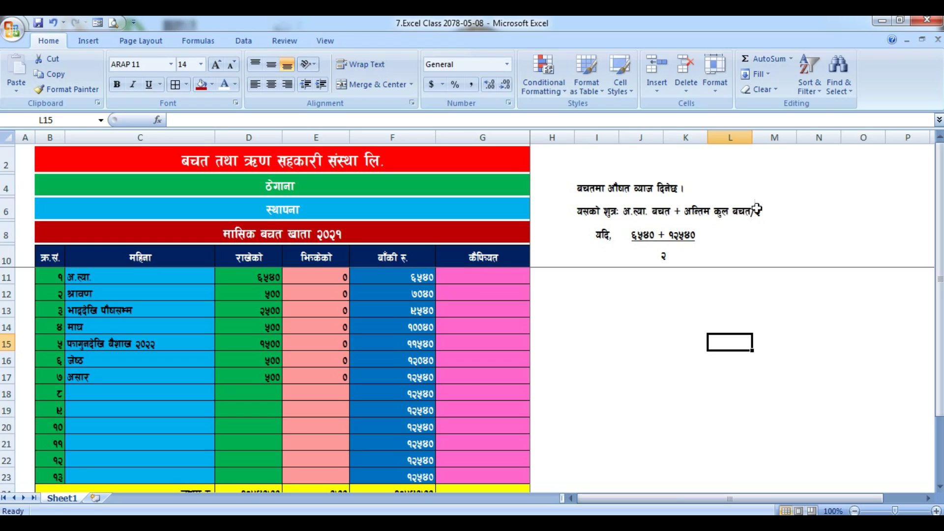
# Review the opening deposit in D11, the balance total formula and the divisor 2.
pyautogui.click(644, 238)
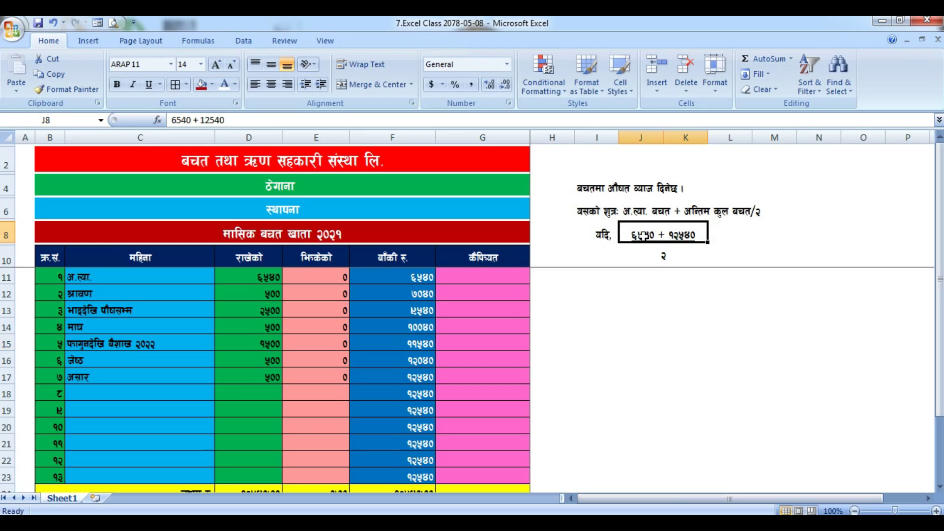
pyautogui.click(270, 276)
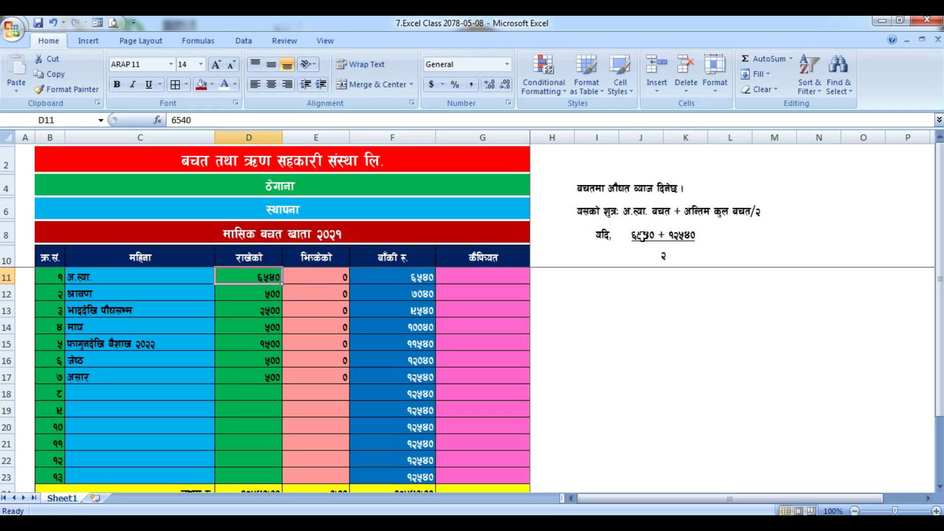
pyautogui.scroll(-1, 325, 381)
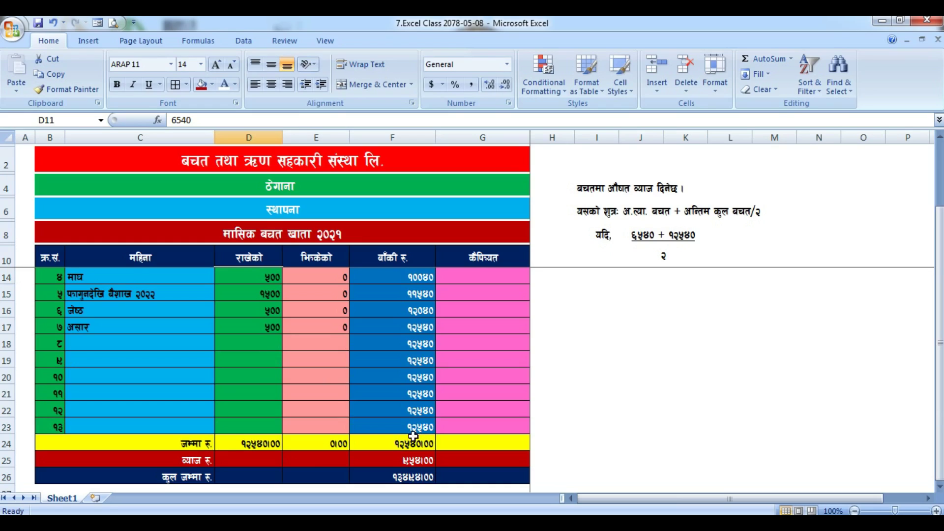
pyautogui.click(402, 443)
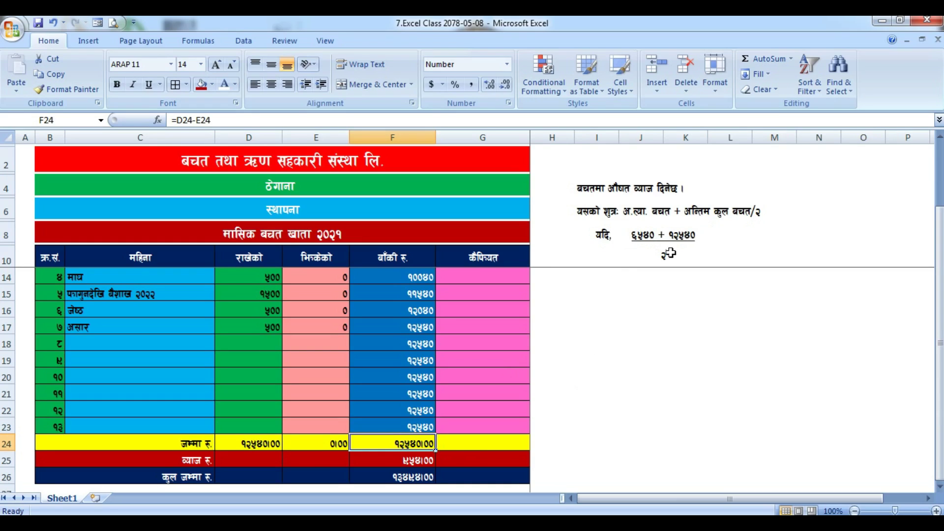
pyautogui.click(669, 252)
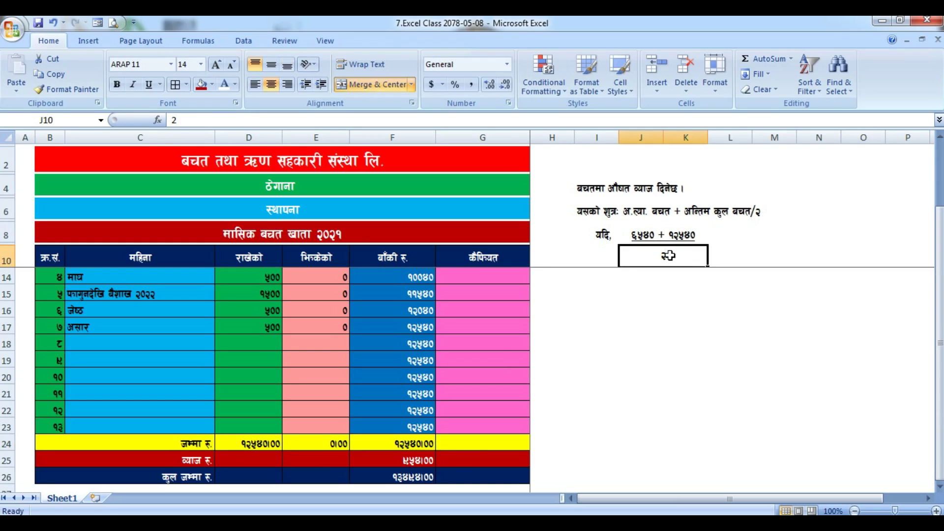
pyautogui.click(604, 307)
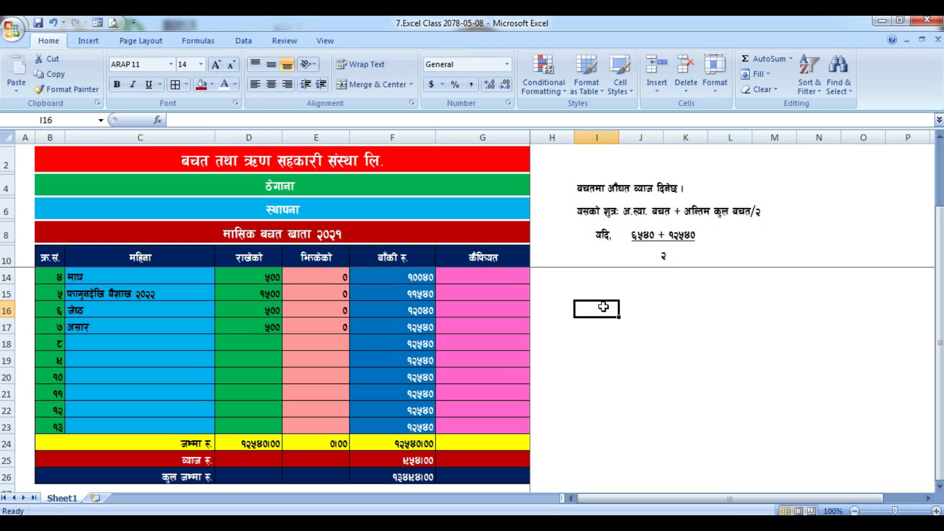
# Enter 6540 in I16, 12540 in J16 and =I16+J16 in K16, giving 19080.
pyautogui.write('6540')
pyautogui.click(640, 306)
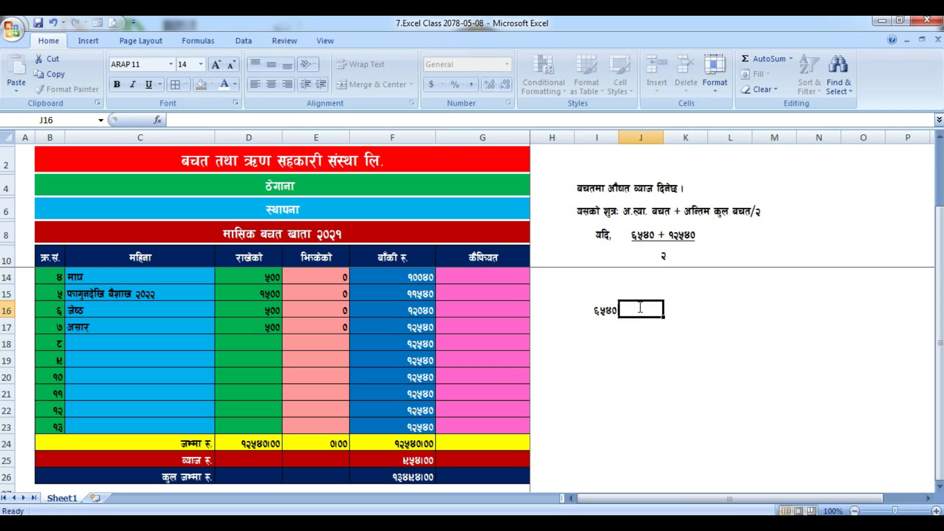
pyautogui.write('12540')
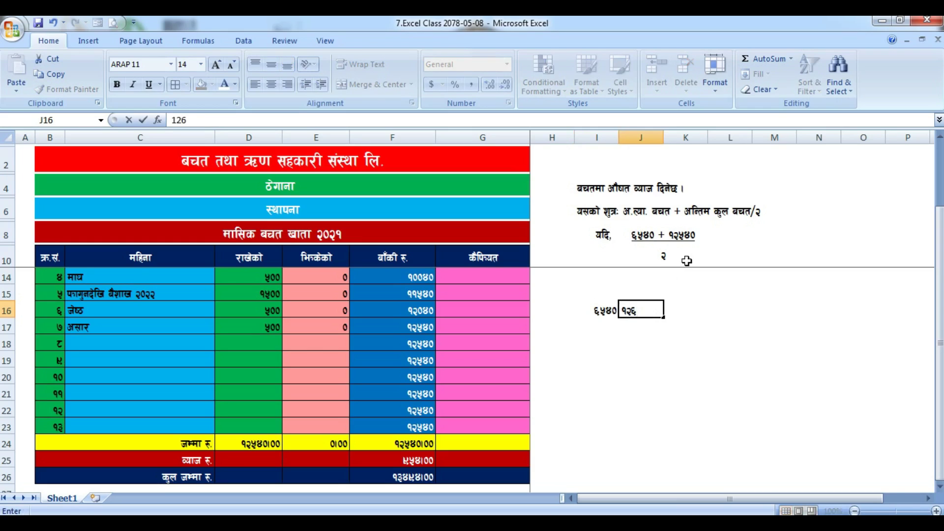
pyautogui.click(685, 308)
pyautogui.write('=')
pyautogui.click(594, 310)
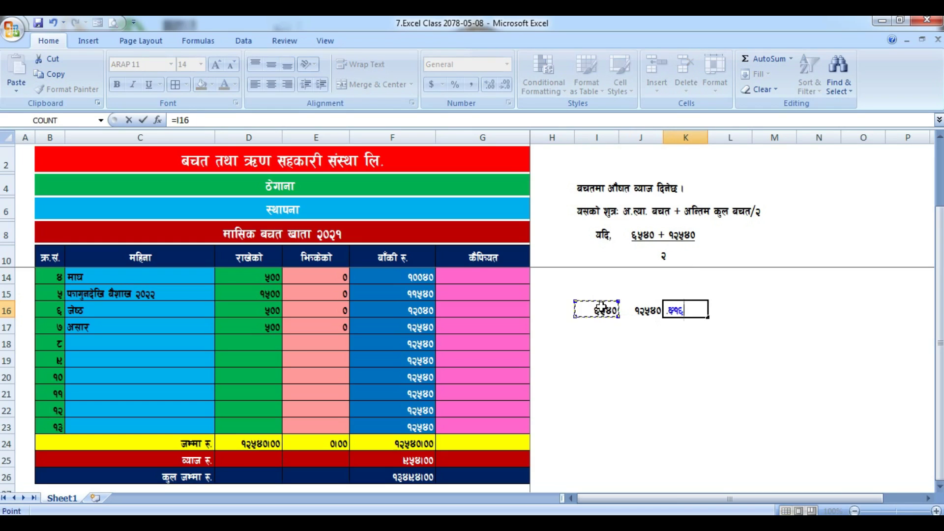
pyautogui.click(639, 309)
pyautogui.press('Return')
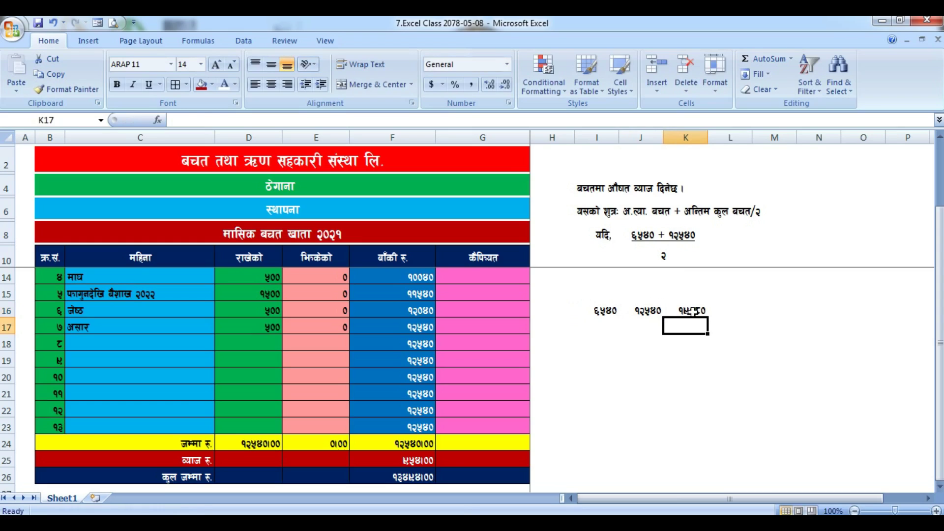
pyautogui.click(690, 312)
# Put 2 in K17 and =K16/K17 in L16 for a 9540 average.
pyautogui.click(720, 313)
pyautogui.click(695, 328)
pyautogui.write('2')
pyautogui.click(728, 324)
pyautogui.click(737, 311)
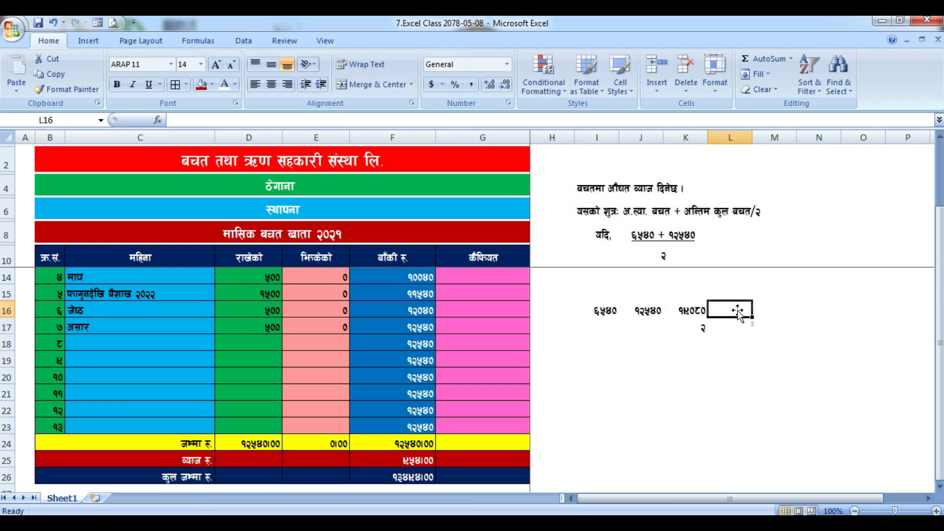
pyautogui.write('=')
pyautogui.click(683, 307)
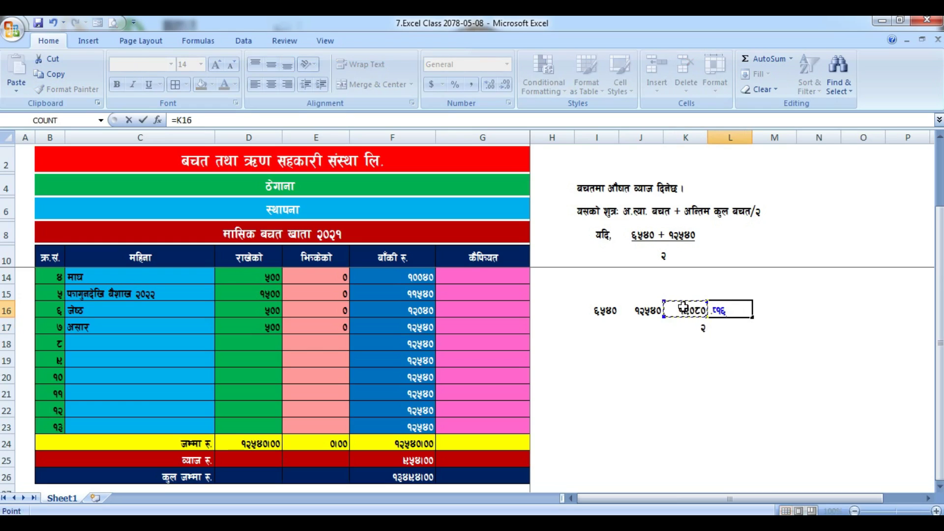
pyautogui.write('/')
pyautogui.click(692, 325)
pyautogui.press('Return')
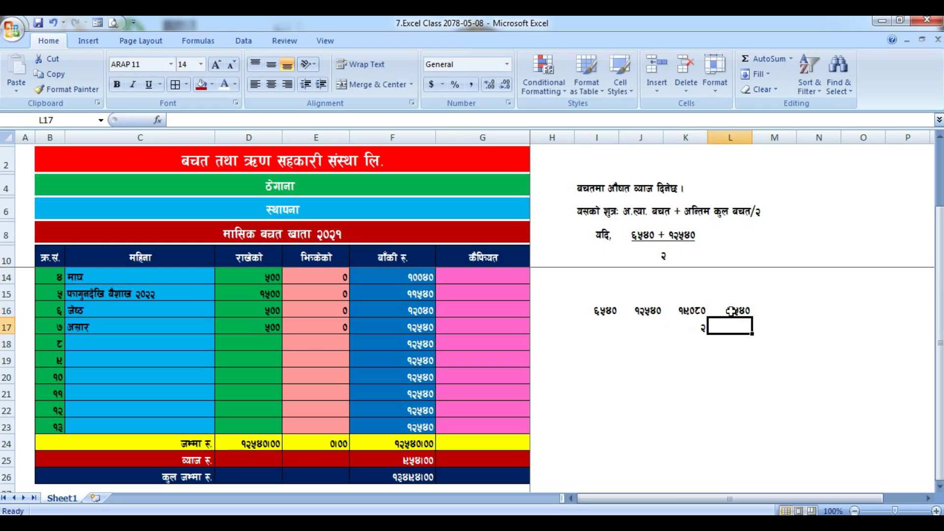
pyautogui.click(731, 311)
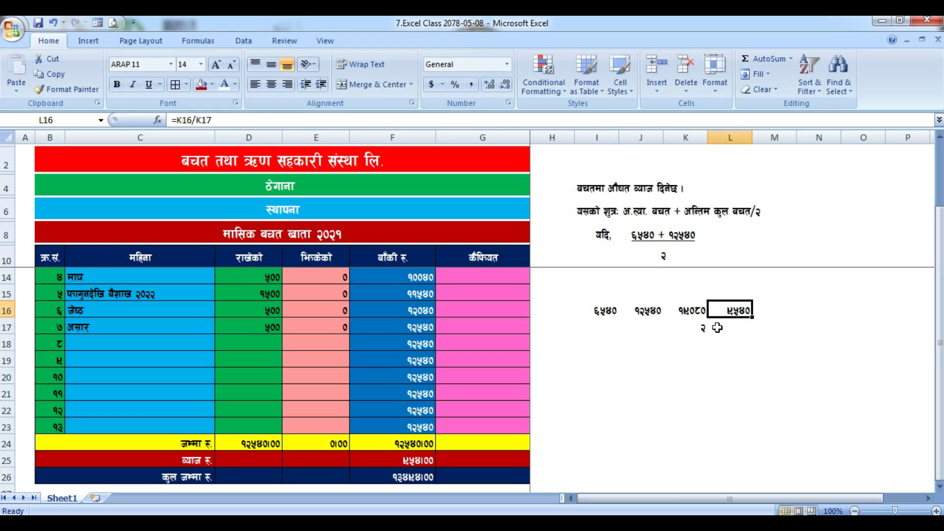
pyautogui.click(743, 333)
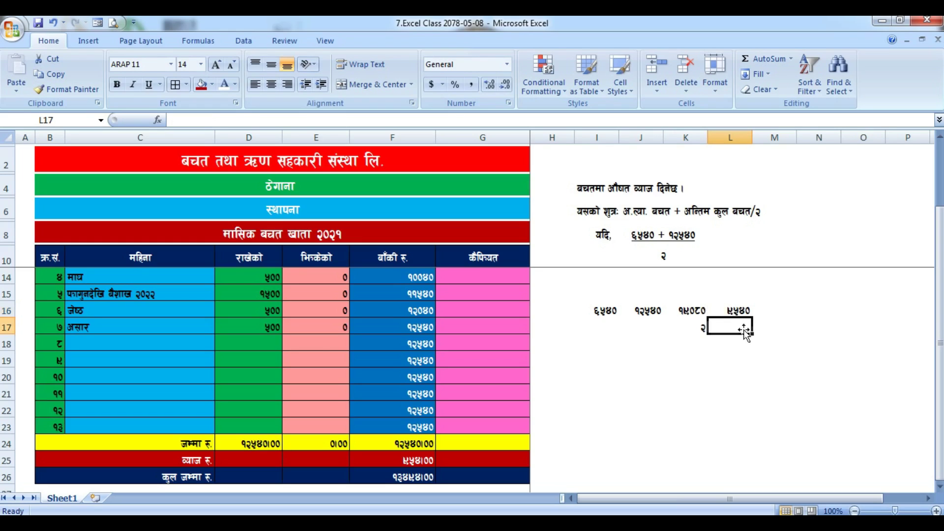
# Enter a 10% rate in N16, then remove its percent sign.
pyautogui.click(811, 313)
pyautogui.write('1')
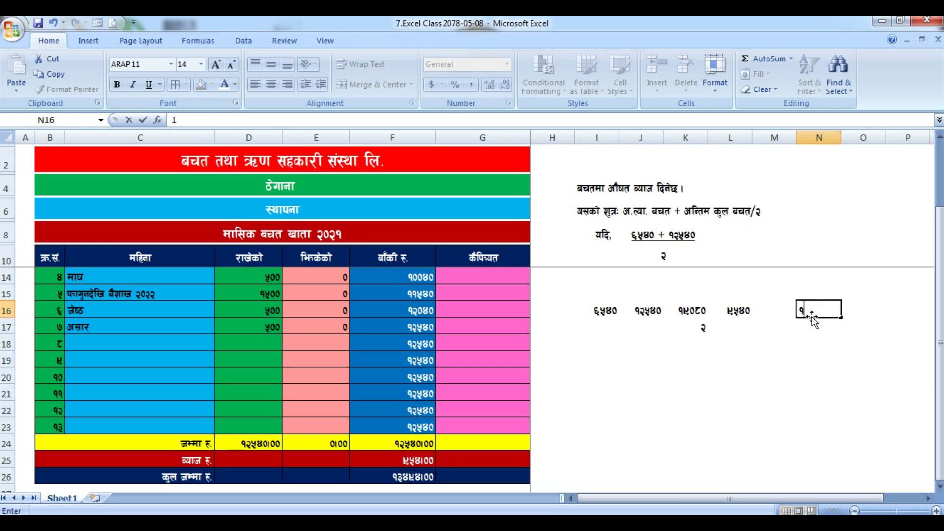
pyautogui.write('0%')
pyautogui.press('Return')
pyautogui.press('Up')
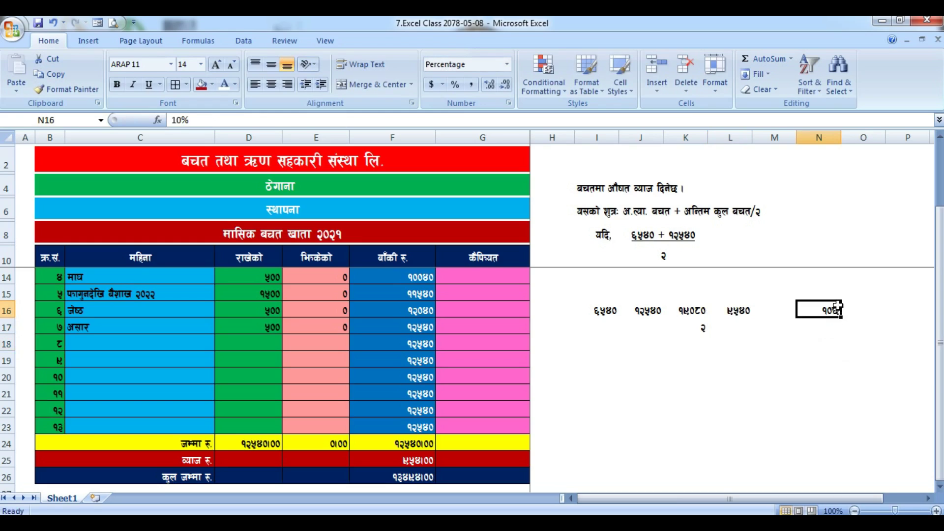
pyautogui.doubleClick(835, 309)
pyautogui.press('BackSpace')
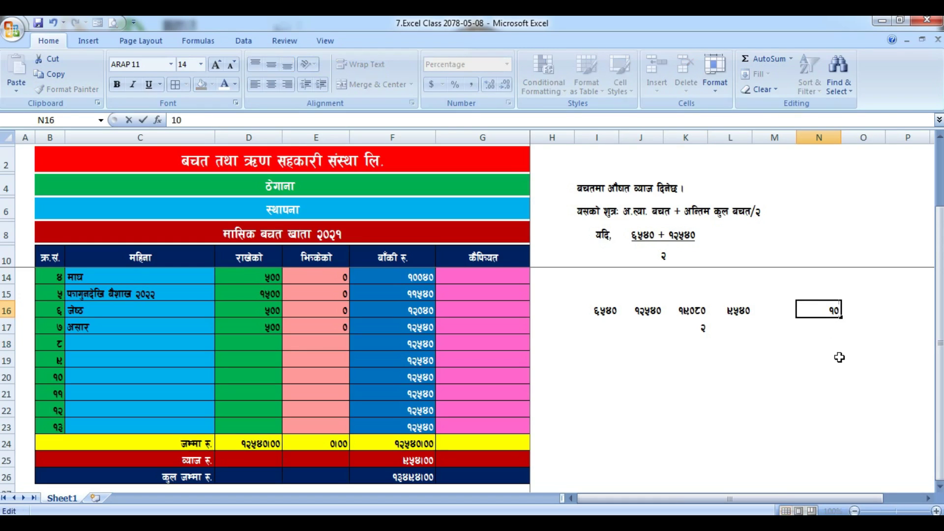
# Insert the percent sign into N16 via Insert > Symbol, making it 10%.
pyautogui.click(92, 40)
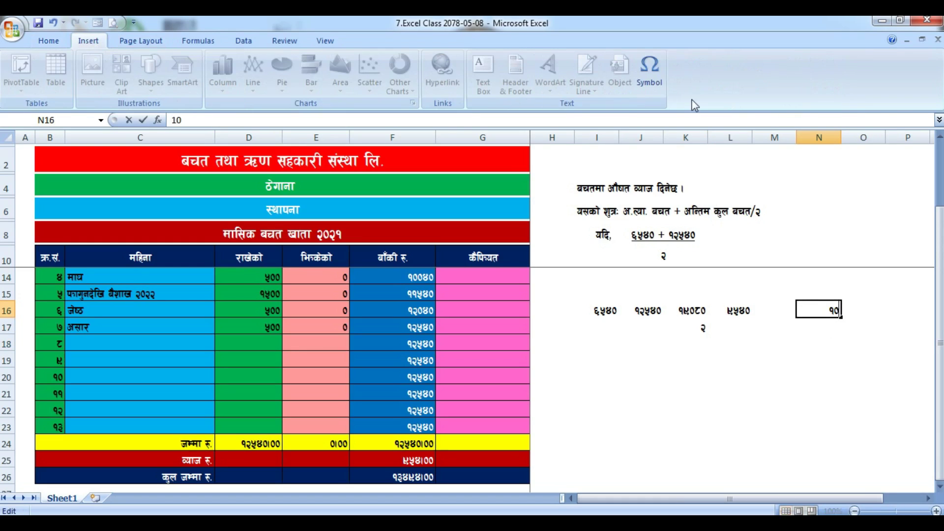
pyautogui.click(649, 74)
pyautogui.click(397, 197)
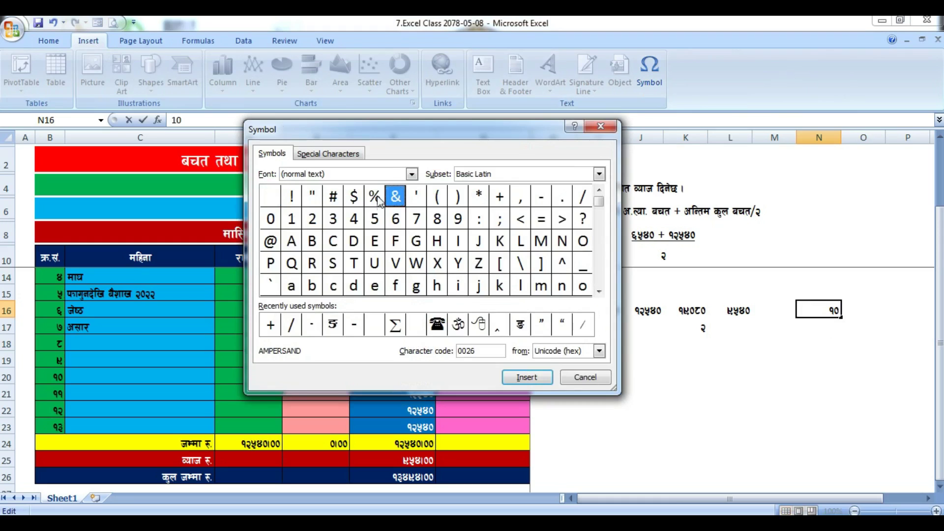
pyautogui.click(374, 197)
pyautogui.click(523, 377)
pyautogui.click(585, 377)
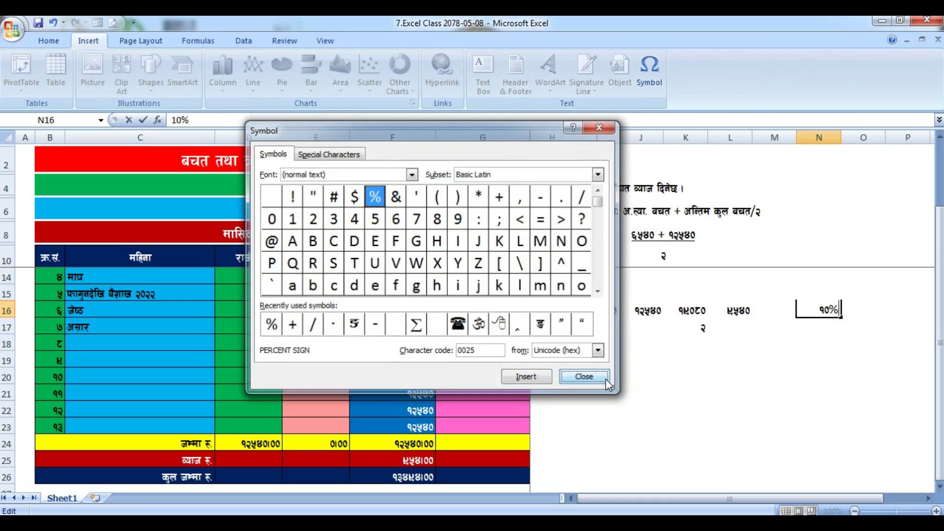
pyautogui.click(730, 375)
# Set the font of N16 to Times New Roman.
pyautogui.click(836, 311)
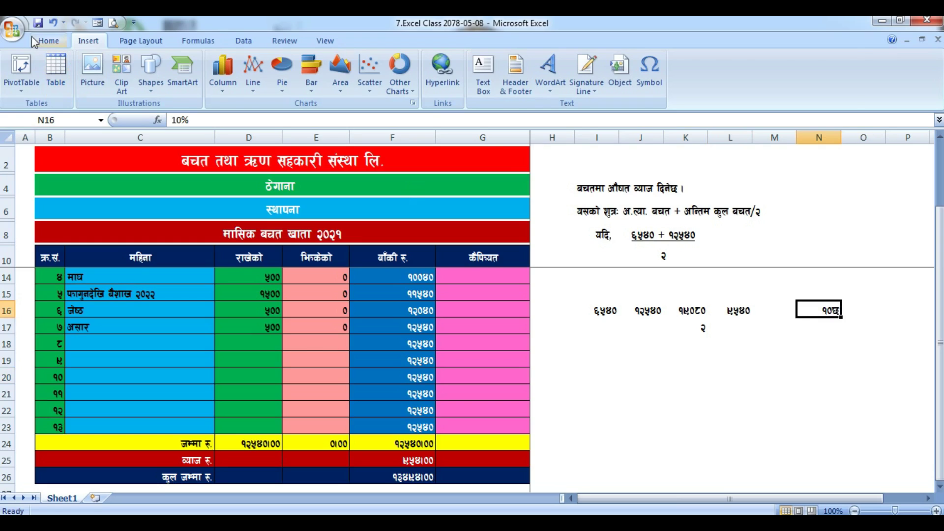
pyautogui.click(48, 40)
pyautogui.click(159, 64)
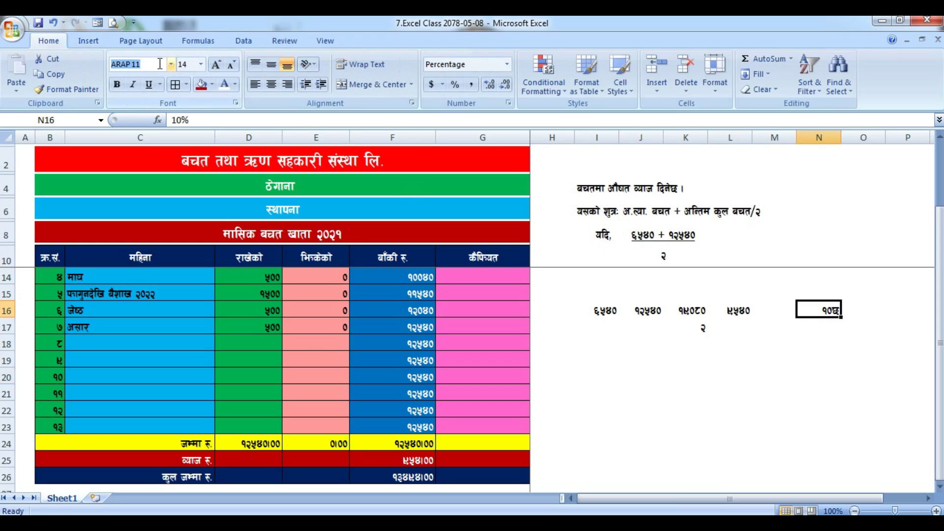
pyautogui.write('Times New Roman')
pyautogui.press('Return')
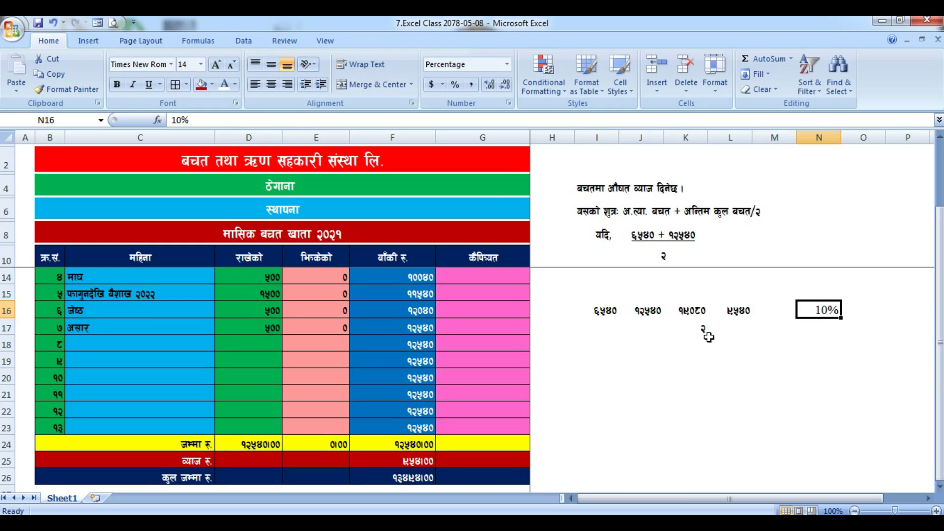
# Enter the rate 10 in M16 beside the example.
pyautogui.click(751, 389)
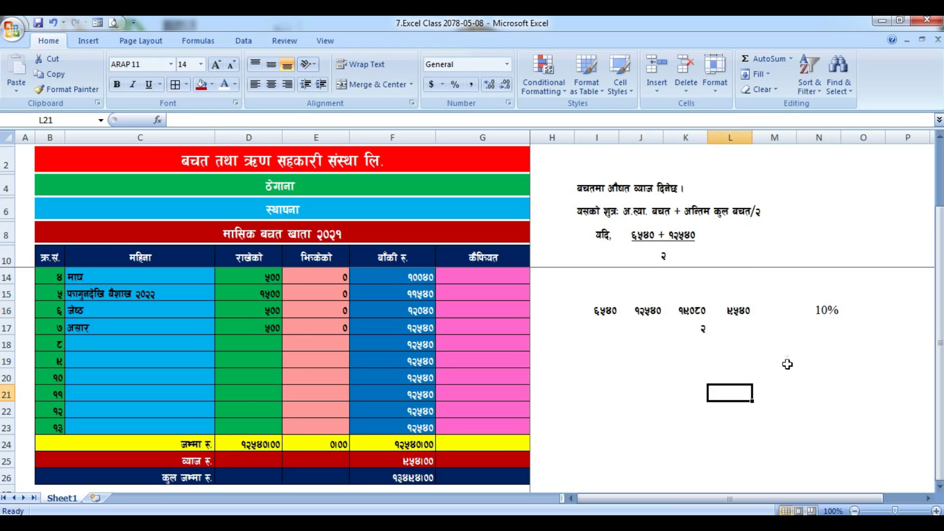
pyautogui.click(811, 377)
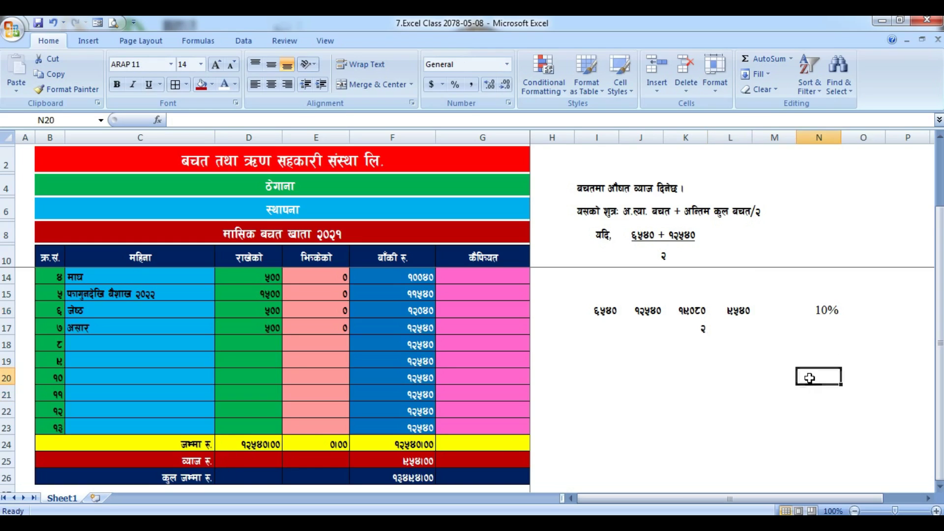
pyautogui.click(755, 346)
pyautogui.click(776, 313)
pyautogui.write('10')
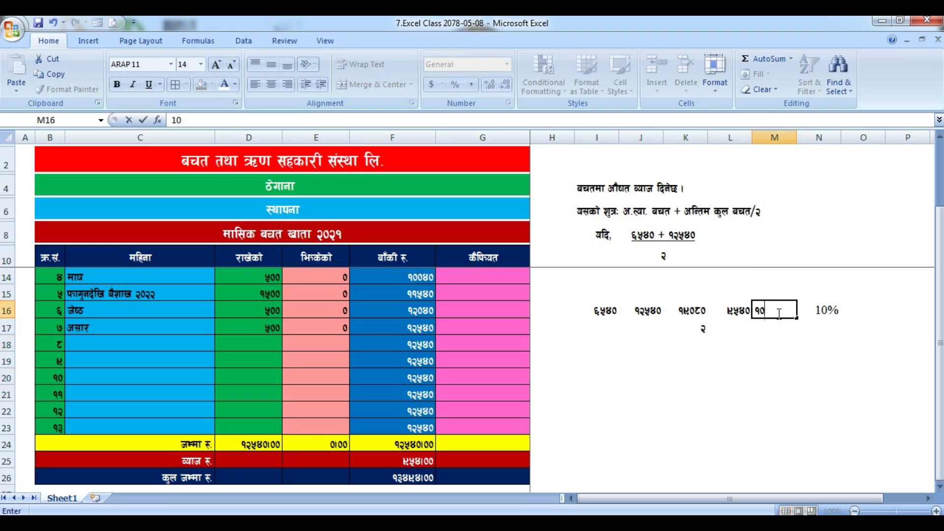
pyautogui.press('Return')
# Enter =L16*M16/100 in M18, giving ५५४ interest on the ५५४० balance.
pyautogui.click(833, 311)
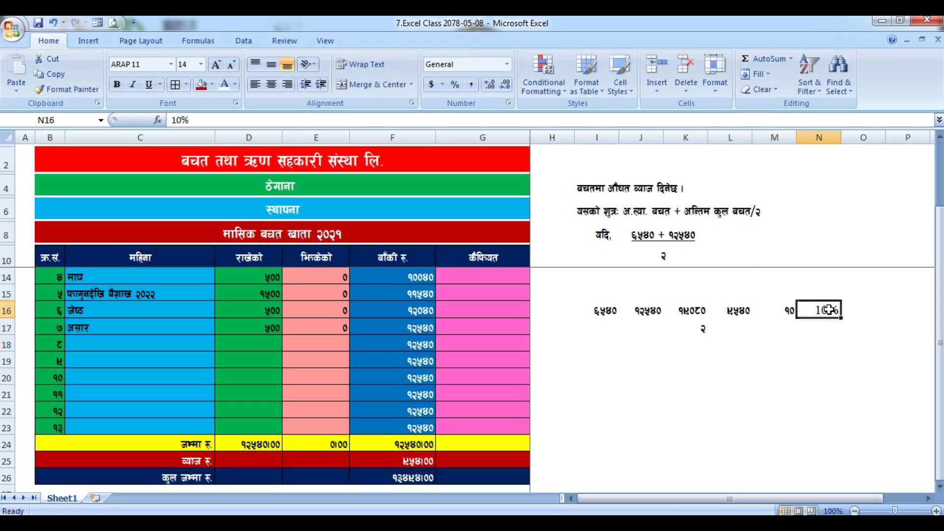
pyautogui.click(790, 341)
pyautogui.write('=')
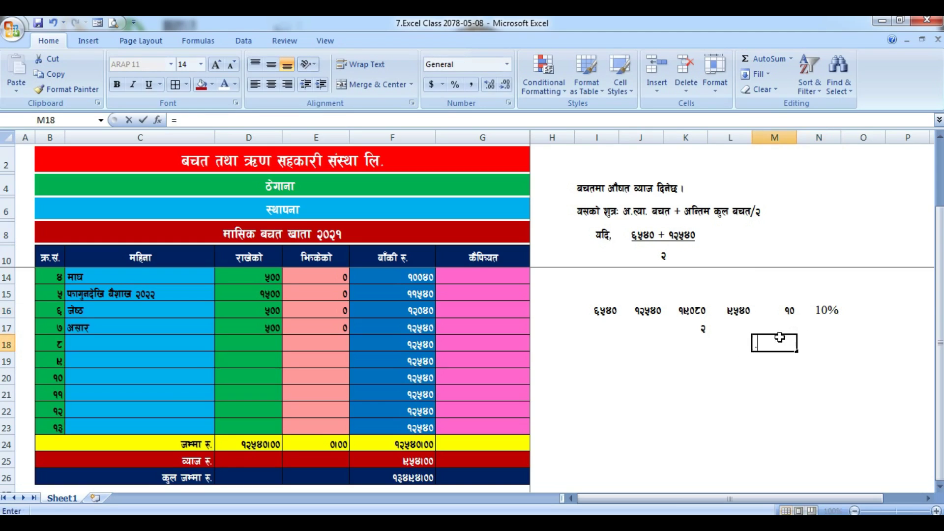
pyautogui.click(737, 308)
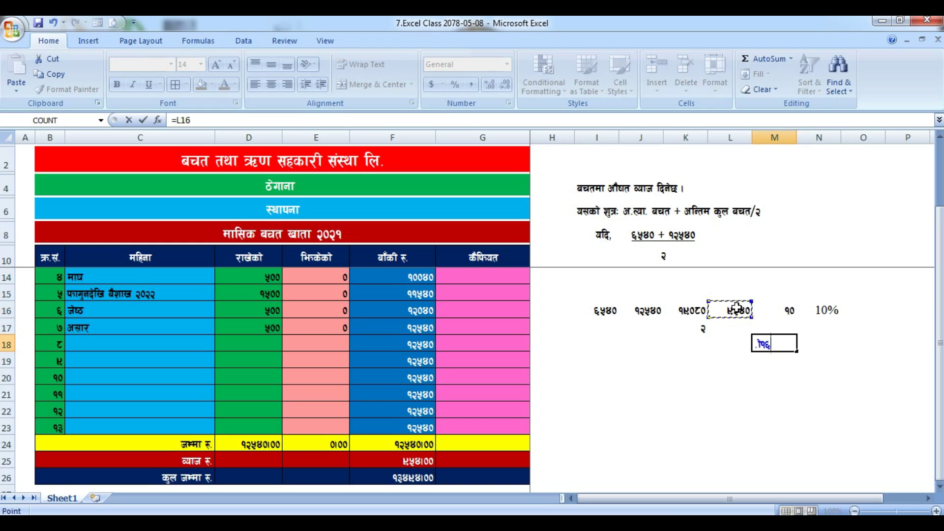
pyautogui.write('*')
pyautogui.click(768, 309)
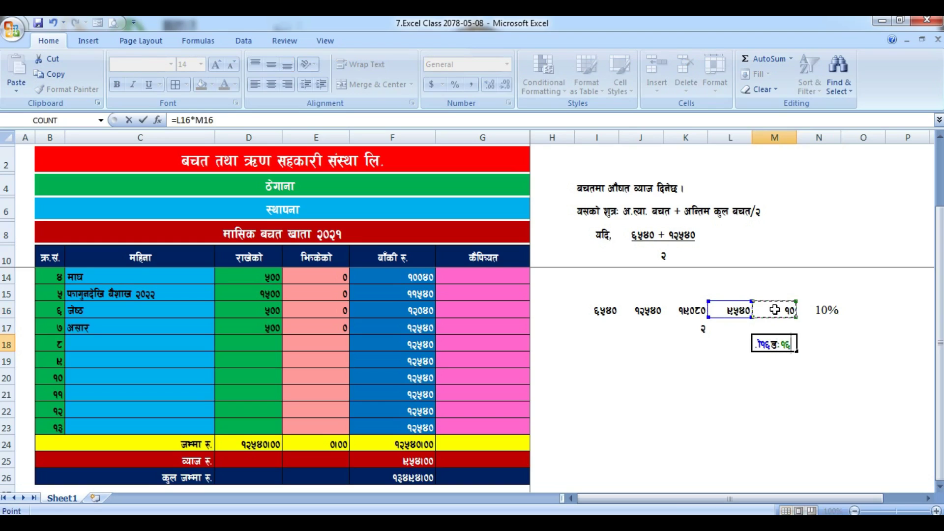
pyautogui.write('%')
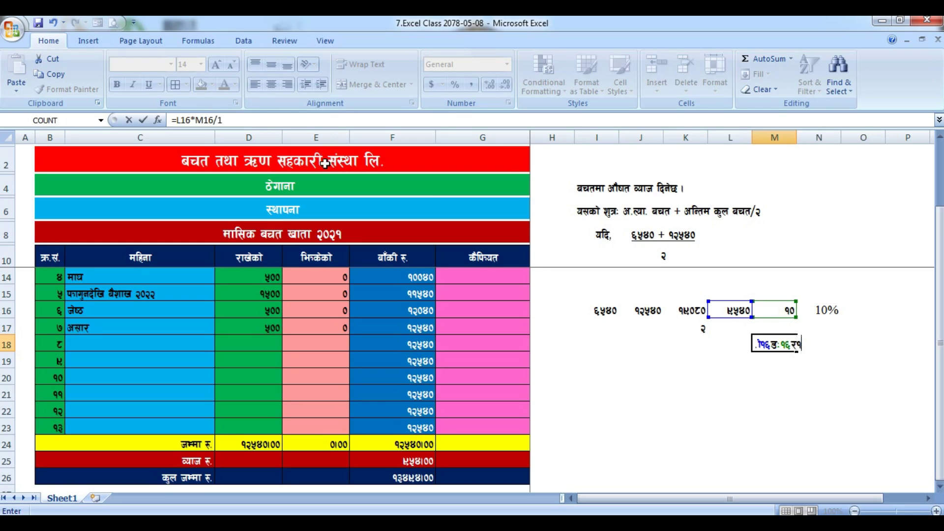
pyautogui.write('100')
pyautogui.click(783, 341)
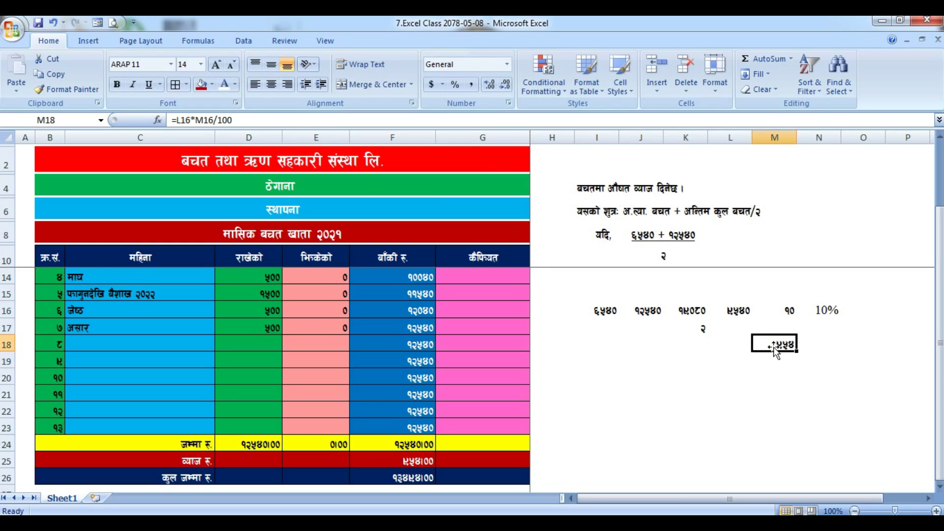
# Check the interest and grand-total formulas in F25 and F26, then return to Book1.
pyautogui.click(388, 467)
pyautogui.scroll(-3, 448, 447)
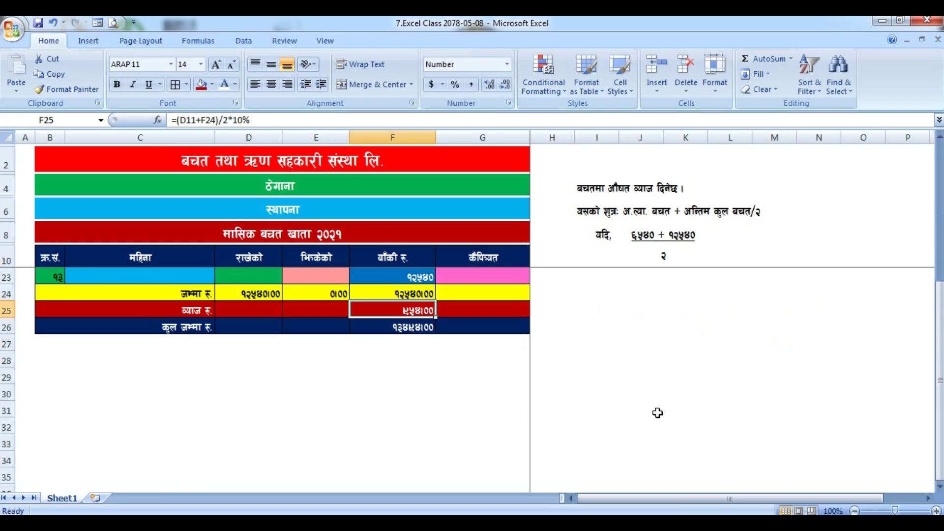
pyautogui.click(406, 329)
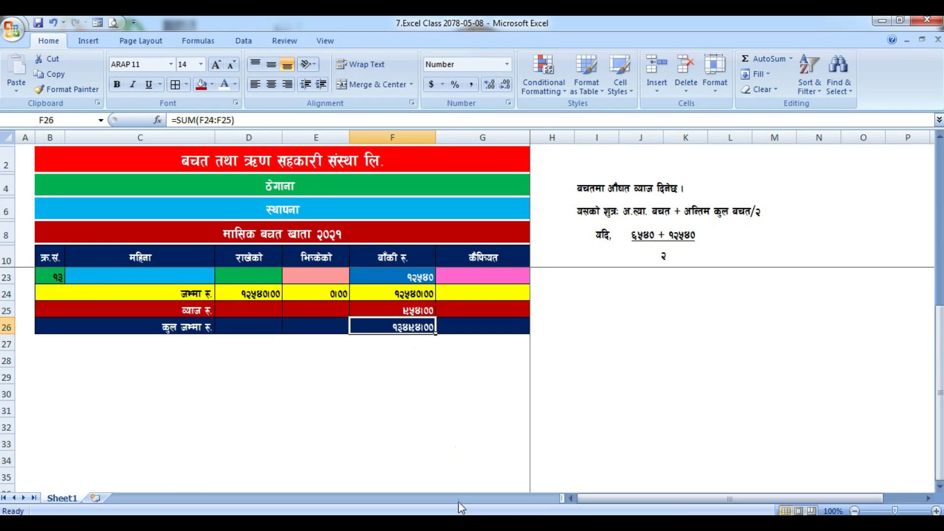
pyautogui.click(789, 474)
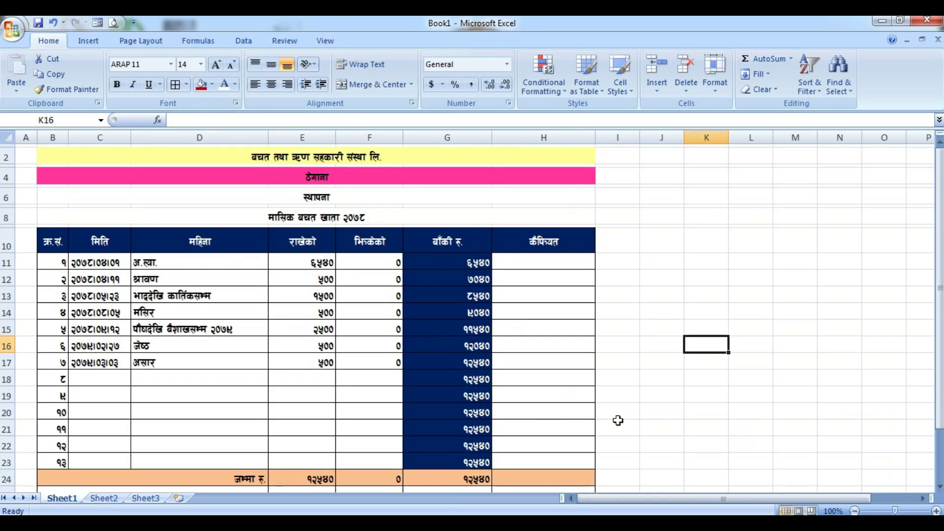
# Begin an interest formula in G25, then erase the mistaken deposit and balance references.
pyautogui.scroll(-2, 541, 417)
pyautogui.click(462, 432)
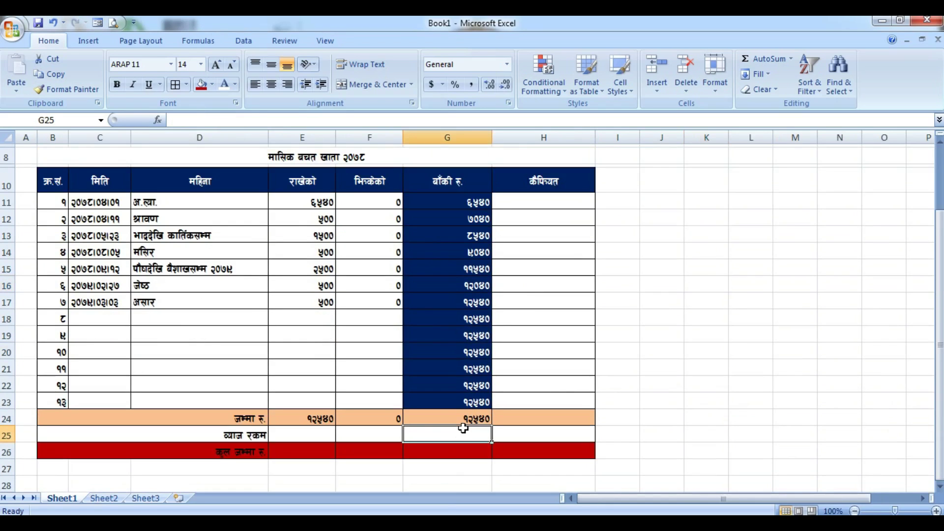
pyautogui.write('=')
pyautogui.scroll(2, 206, 271)
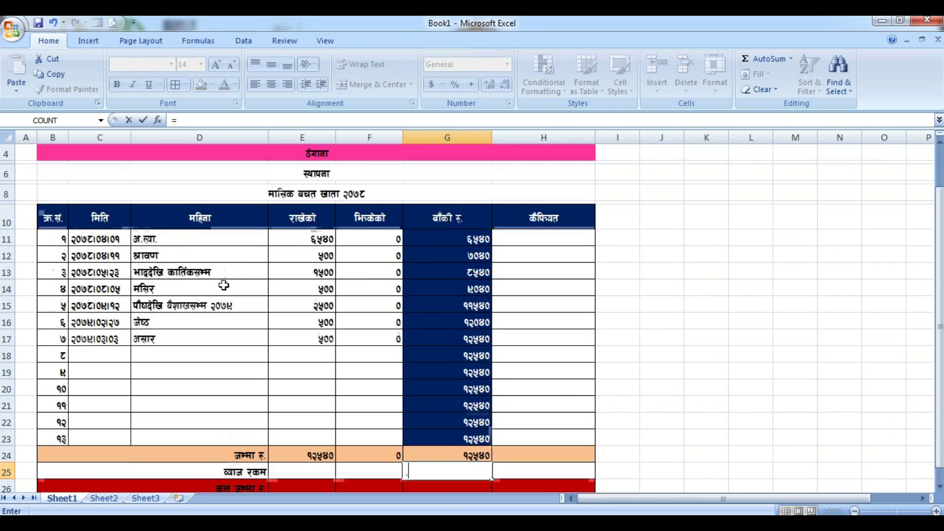
pyautogui.click(285, 239)
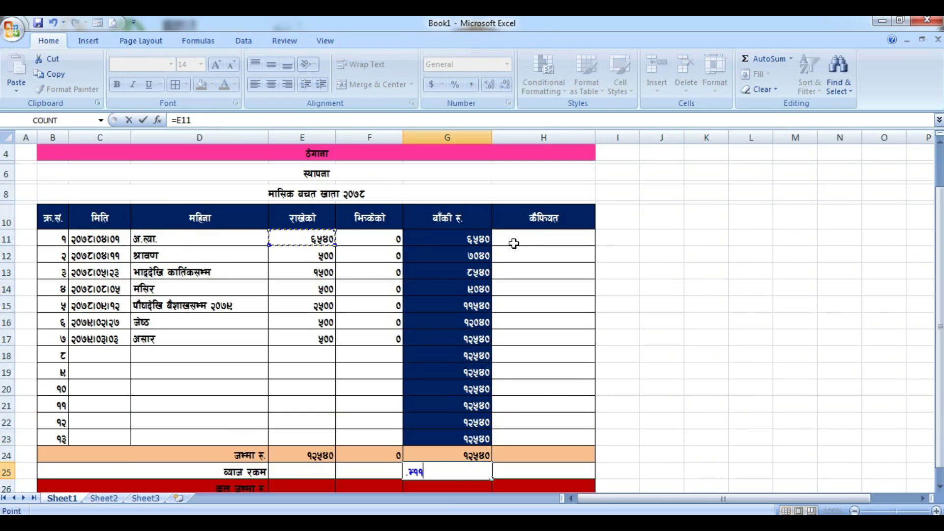
pyautogui.click(429, 237)
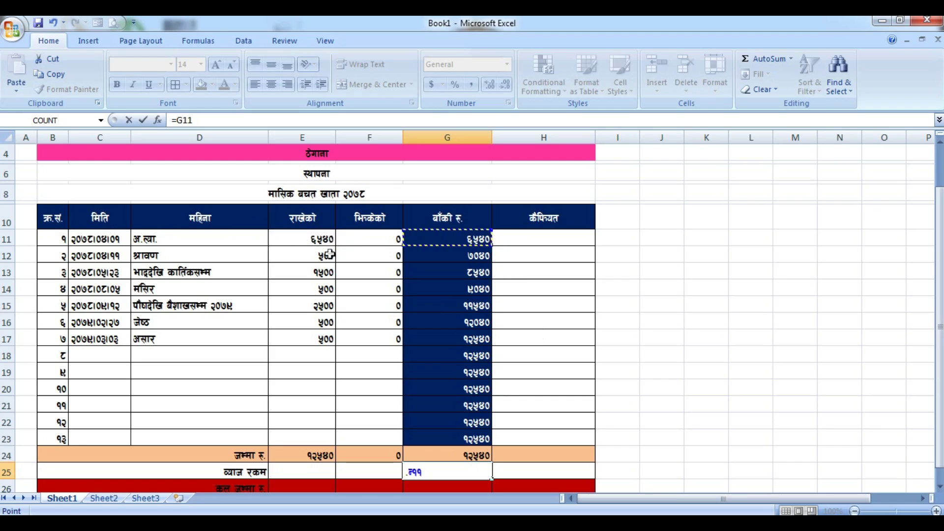
pyautogui.scroll(-1, 542, 334)
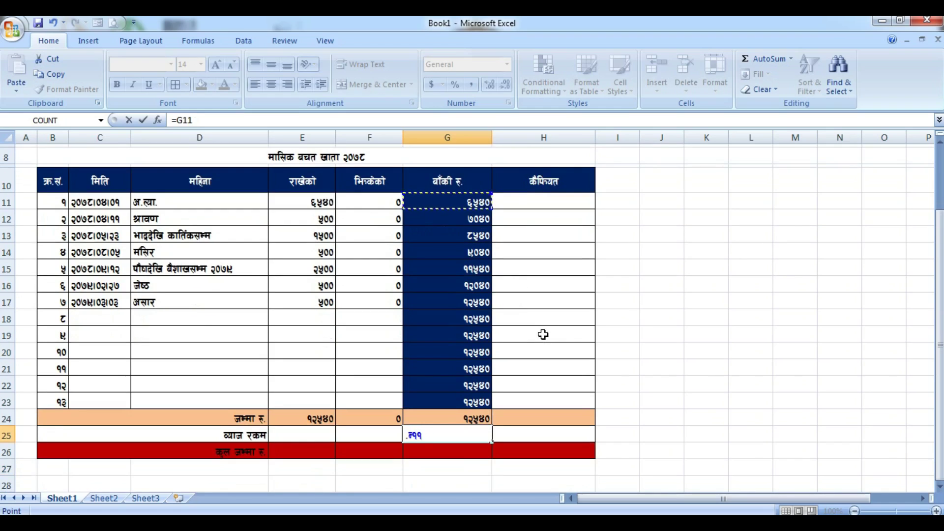
pyautogui.write('+')
pyautogui.press('BackSpace')
pyautogui.press('BackSpace')
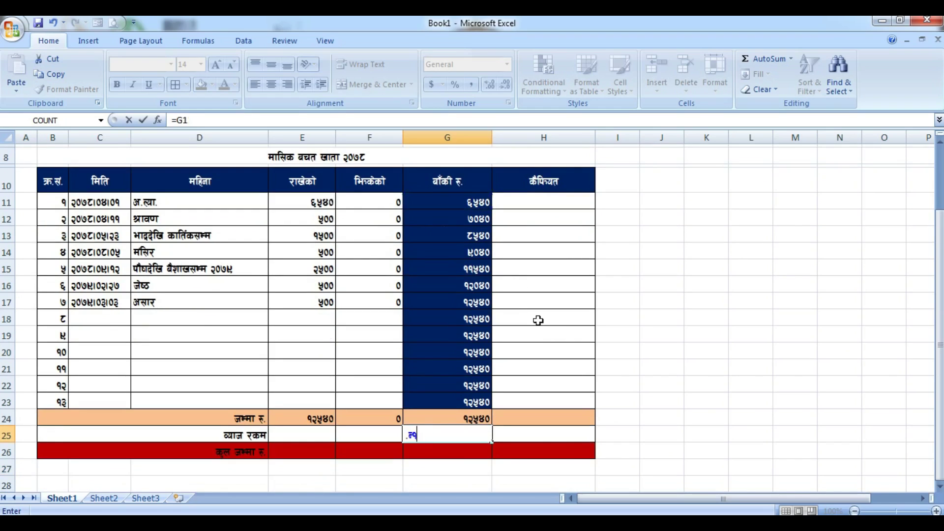
pyautogui.press('BackSpace')
pyautogui.press('BackSpace')
# Complete G25 as =(G11+G23)/2*10%, giving interest of ५५४.
pyautogui.click(472, 202)
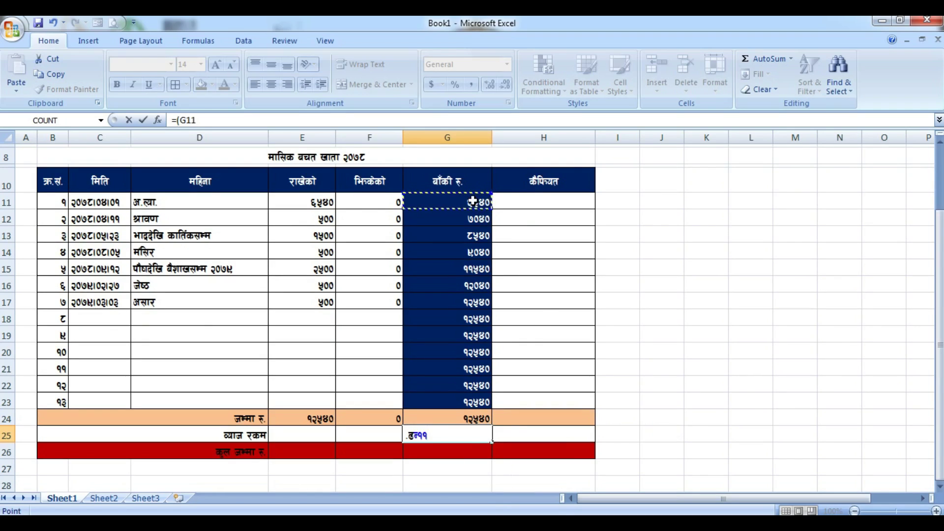
pyautogui.write('+')
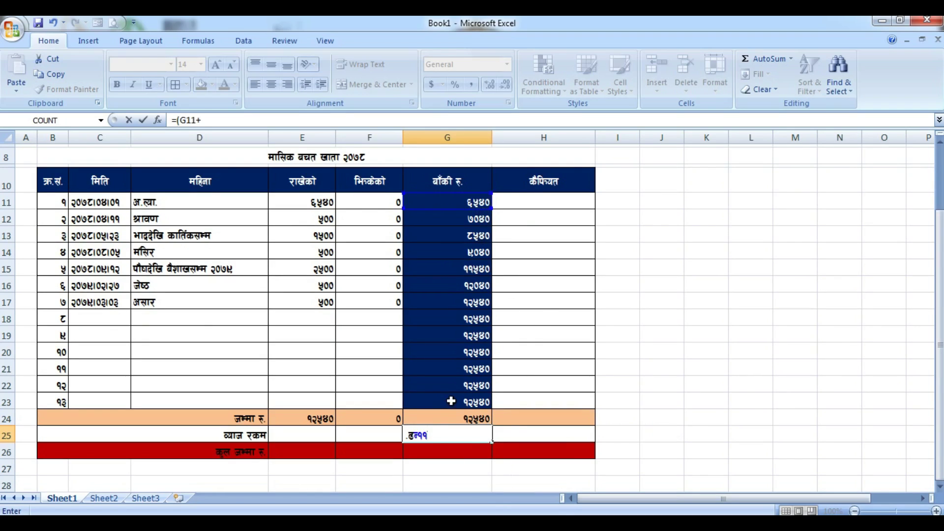
pyautogui.click(451, 402)
pyautogui.write(')/2*10%')
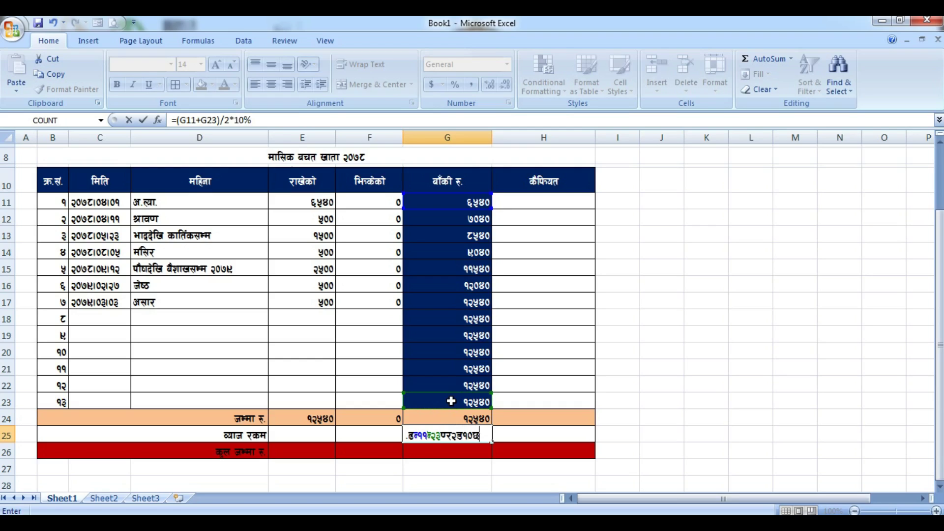
pyautogui.press('BackSpace')
pyautogui.press('BackSpace')
pyautogui.press('BackSpace')
pyautogui.press('BackSpace')
pyautogui.write('%')
pyautogui.press('Return')
pyautogui.click(491, 439)
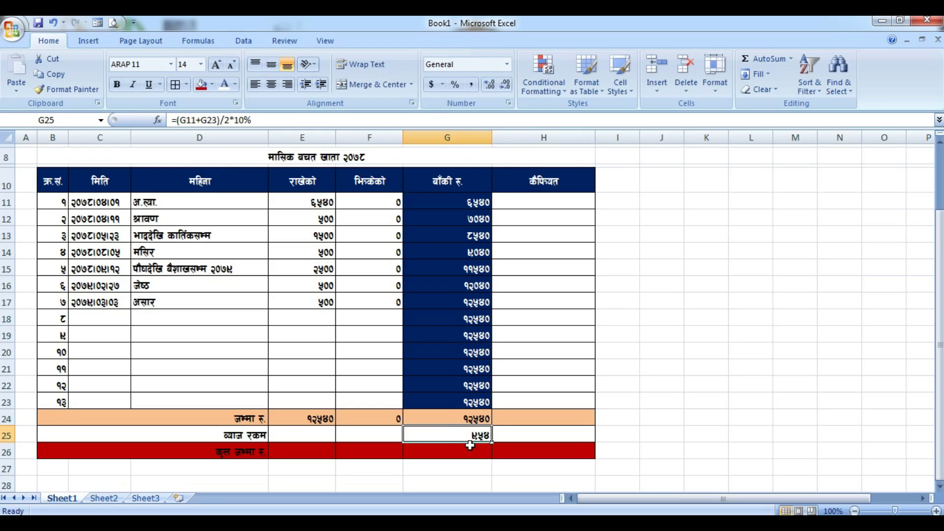
pyautogui.click(470, 445)
# Enter =SUM(G24:G25) in G26 for a grand total of १३४९४.
pyautogui.write('=')
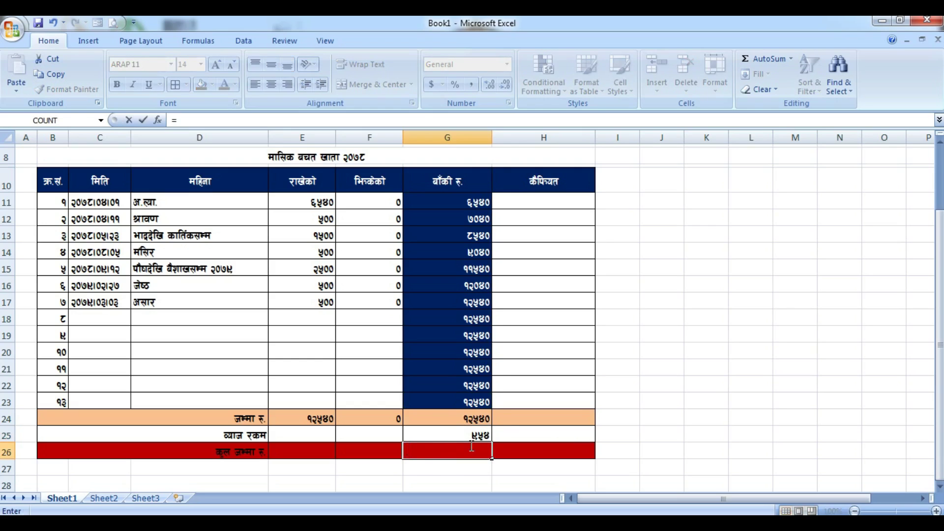
pyautogui.write('sum')
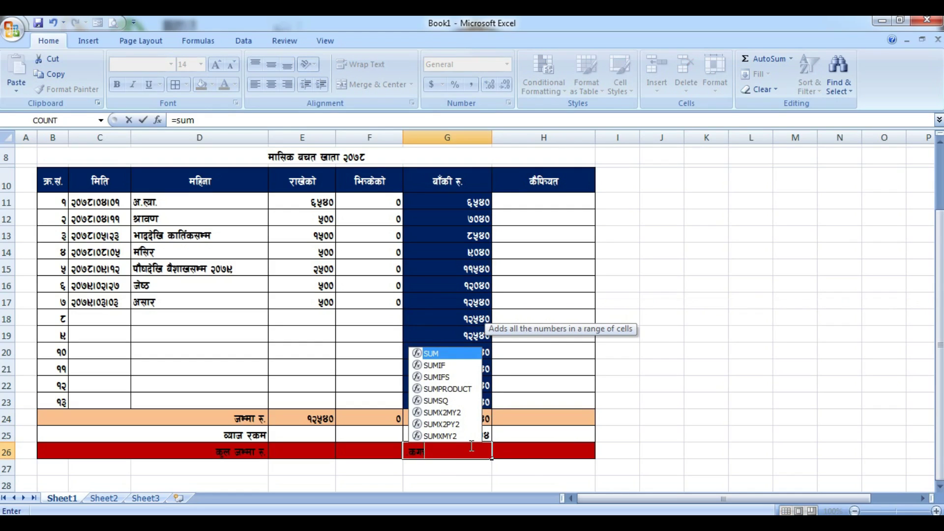
pyautogui.write('(')
pyautogui.moveTo(460, 418); pyautogui.dragTo(458, 432)
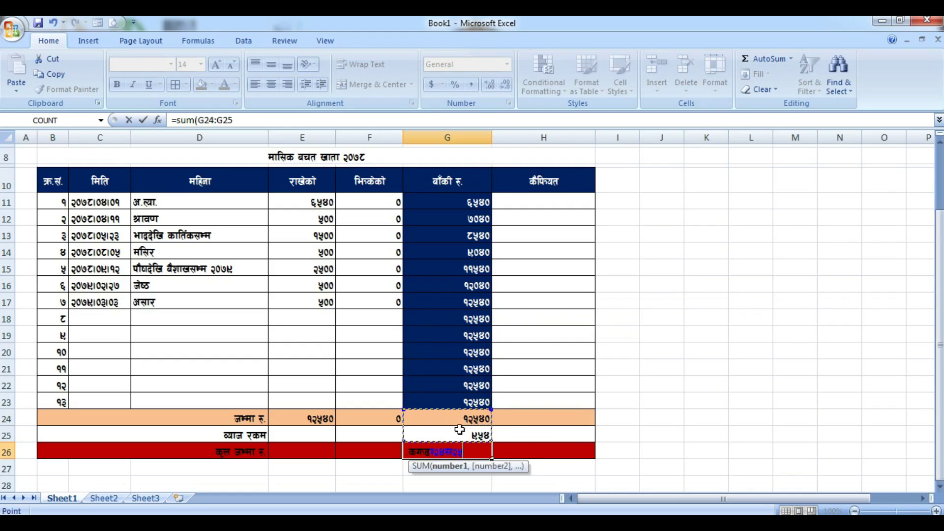
pyautogui.press('Return')
pyautogui.click(461, 451)
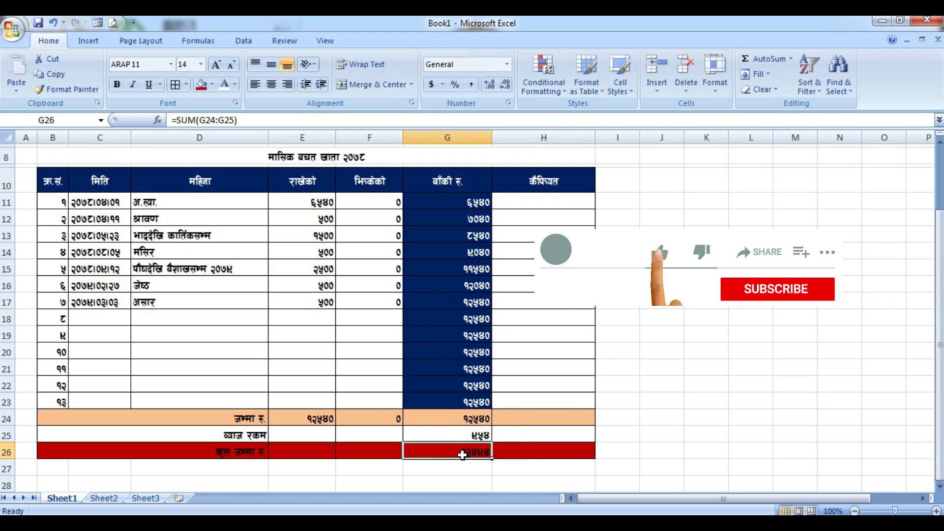
# Make the grand-total row B26:H26 text white and review the G26 and G24 formulas.
pyautogui.click(160, 451)
pyautogui.moveTo(160, 451); pyautogui.dragTo(511, 448)
pyautogui.click(225, 84)
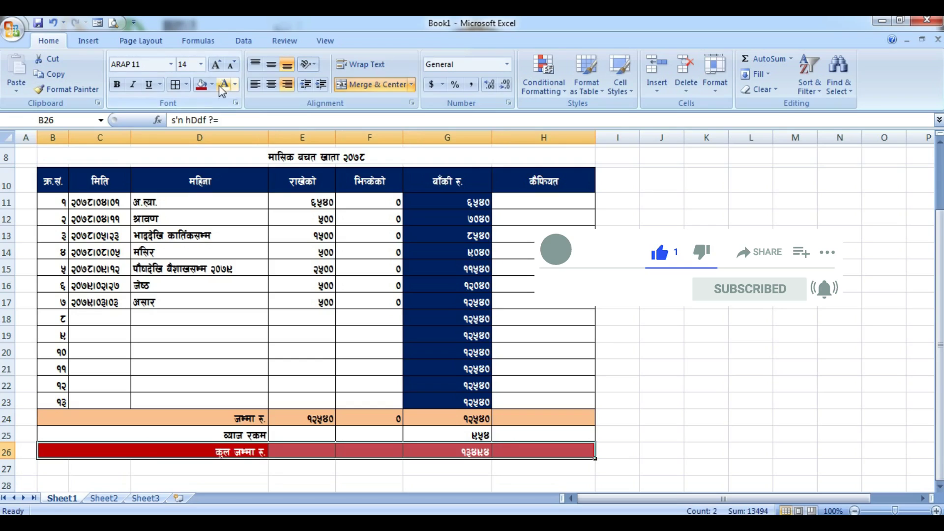
pyautogui.click(781, 375)
pyautogui.click(432, 450)
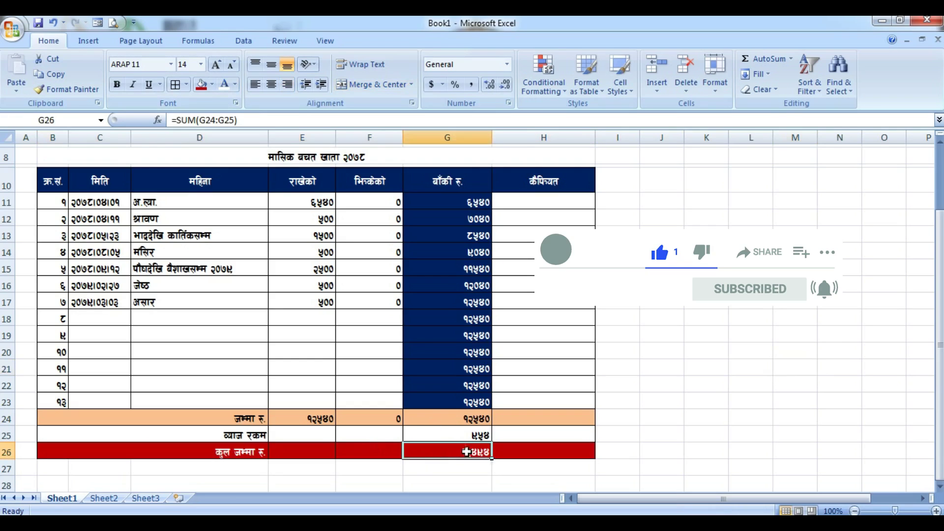
pyautogui.click(737, 434)
pyautogui.click(463, 453)
pyautogui.click(466, 417)
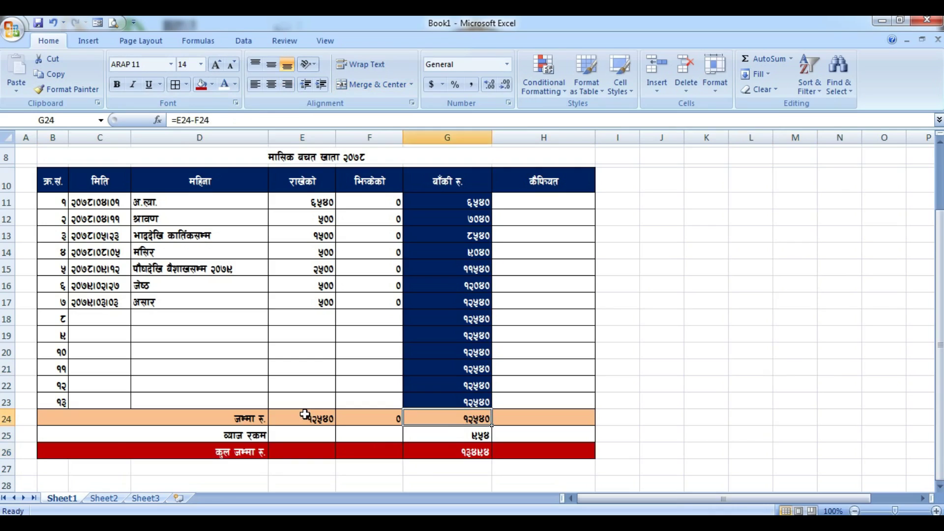
pyautogui.moveTo(304, 417); pyautogui.dragTo(429, 441)
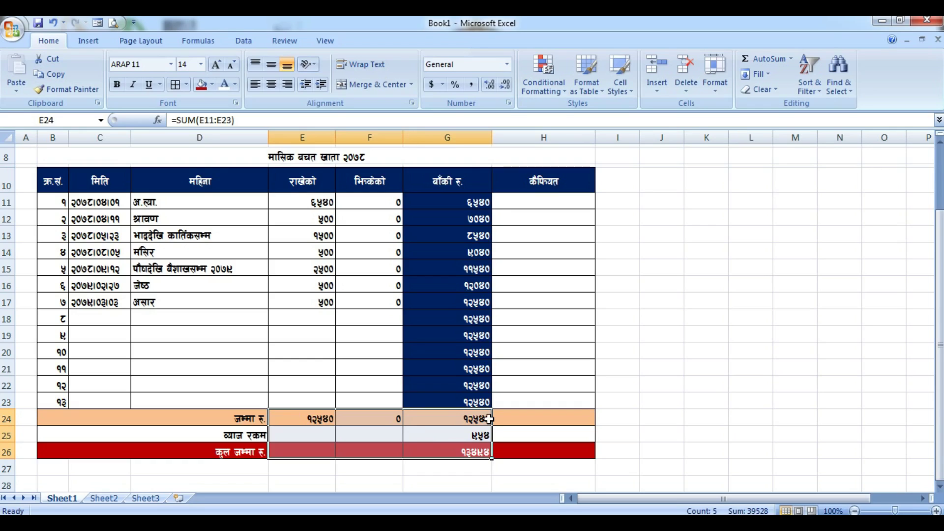
pyautogui.click(473, 85)
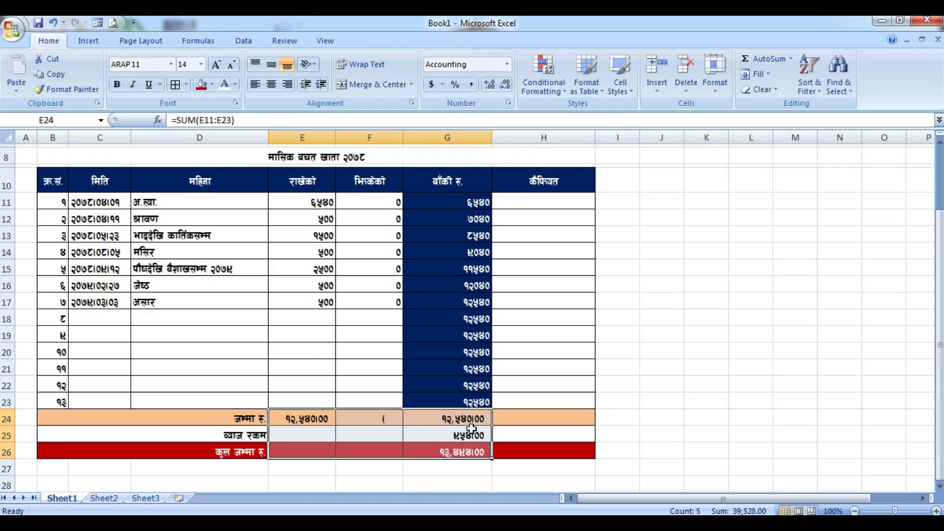
pyautogui.click(472, 419)
pyautogui.click(473, 456)
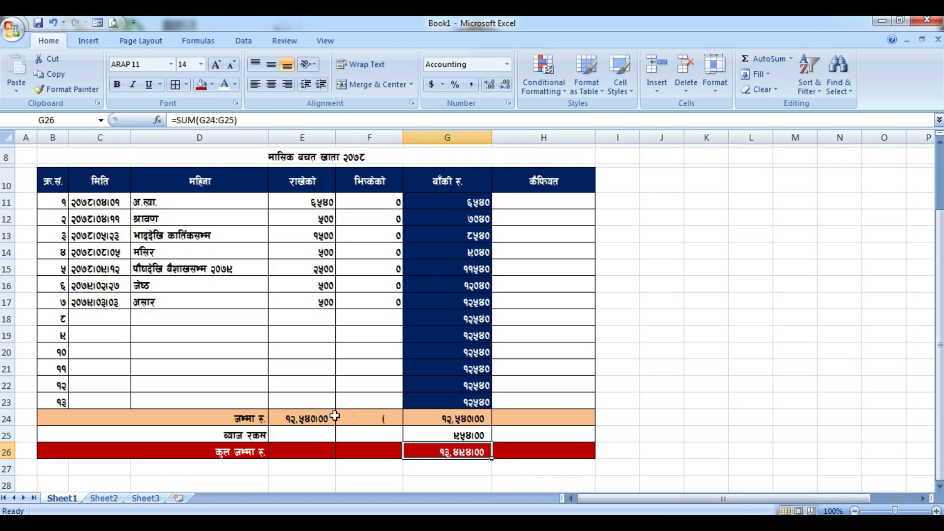
pyautogui.moveTo(334, 416); pyautogui.dragTo(379, 419)
pyautogui.click(384, 422)
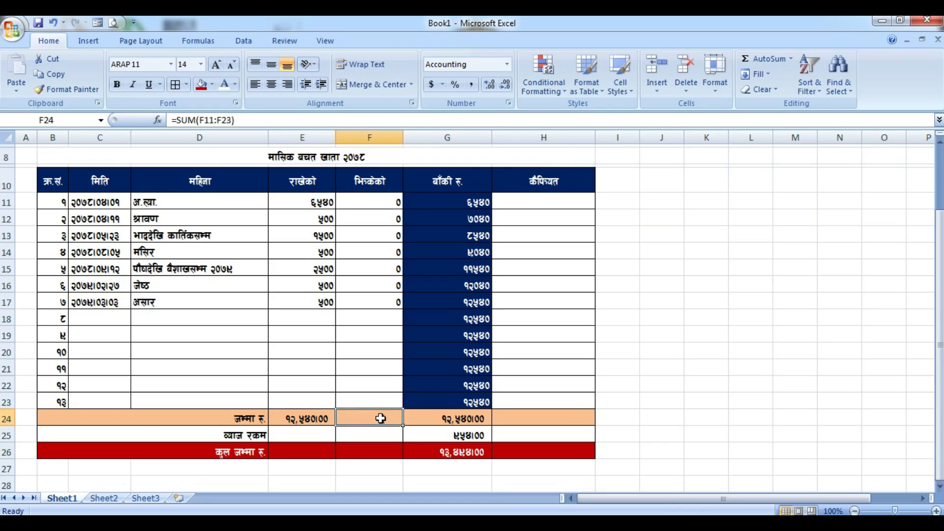
pyautogui.moveTo(324, 416); pyautogui.dragTo(427, 447)
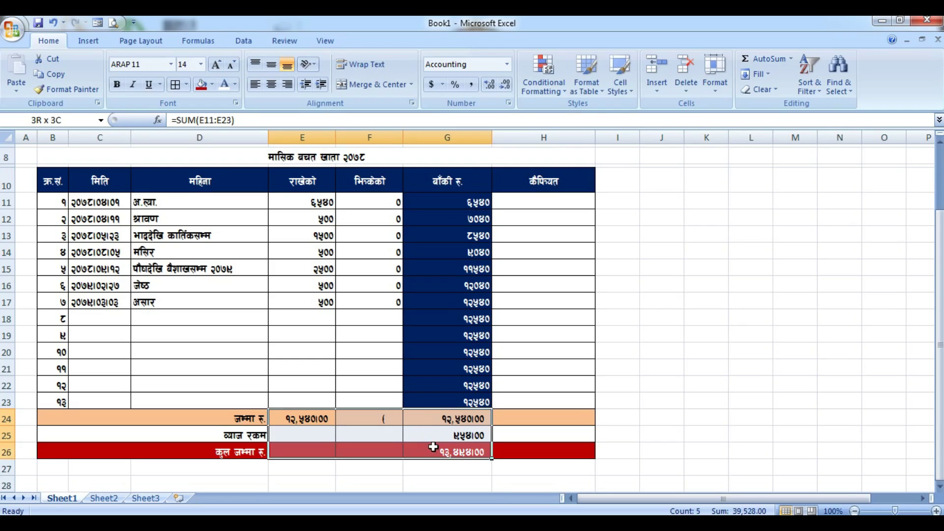
# Format totals E24:G26 with the custom 0.00 format, e.g. 13494.00 grand total.
pyautogui.rightClick(399, 429)
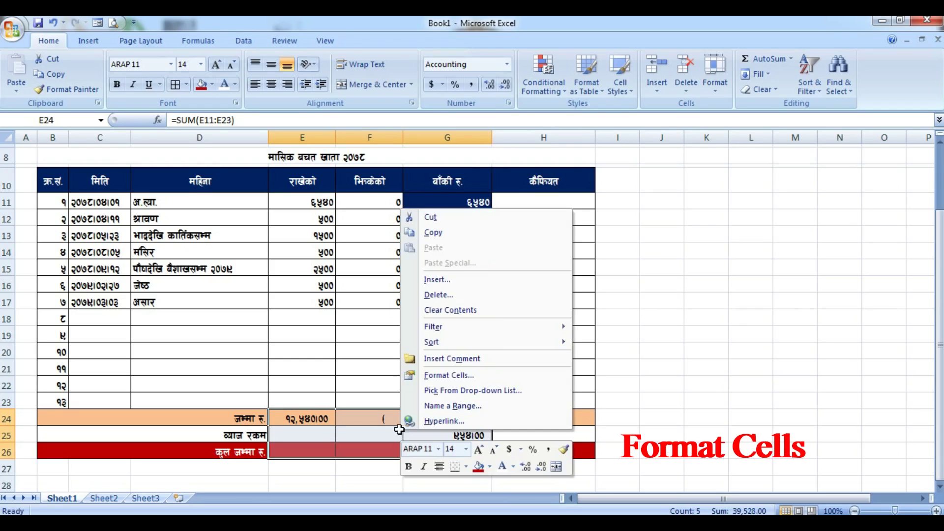
pyautogui.click(442, 375)
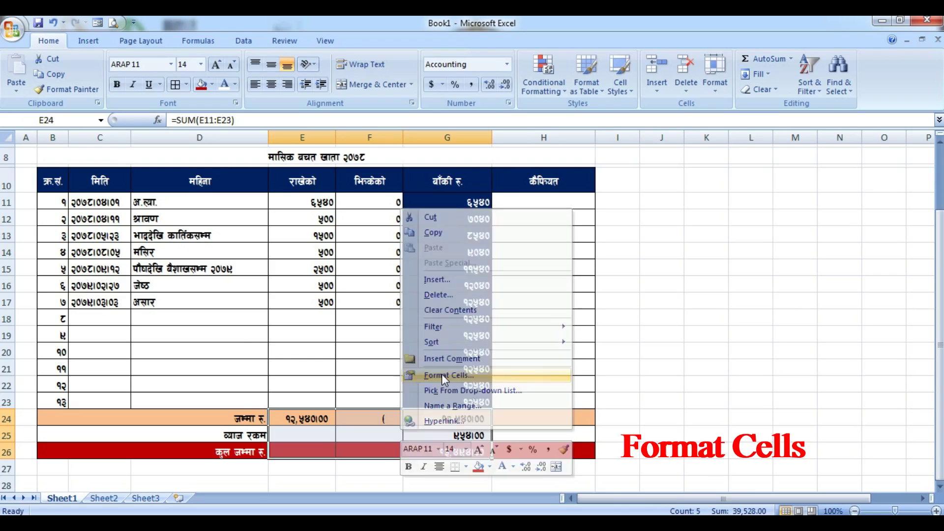
pyautogui.moveTo(445, 137); pyautogui.dragTo(453, 106)
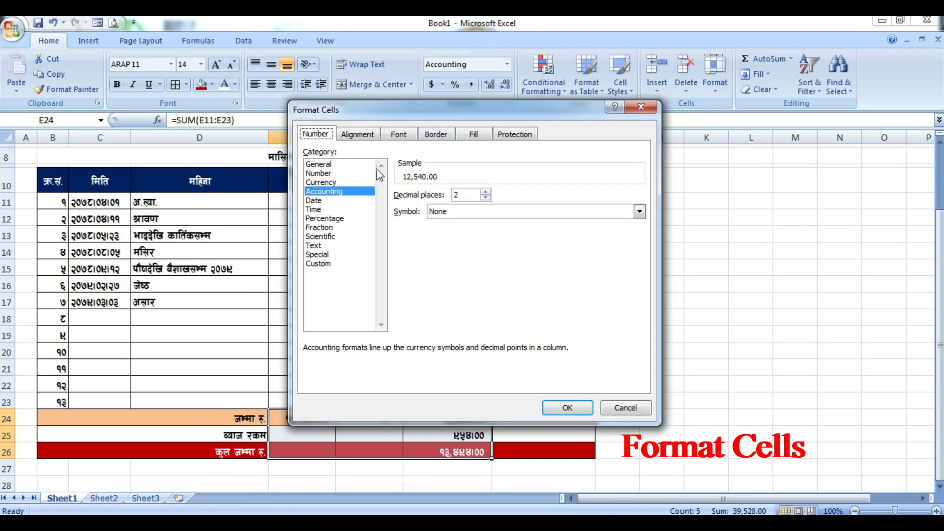
pyautogui.click(321, 264)
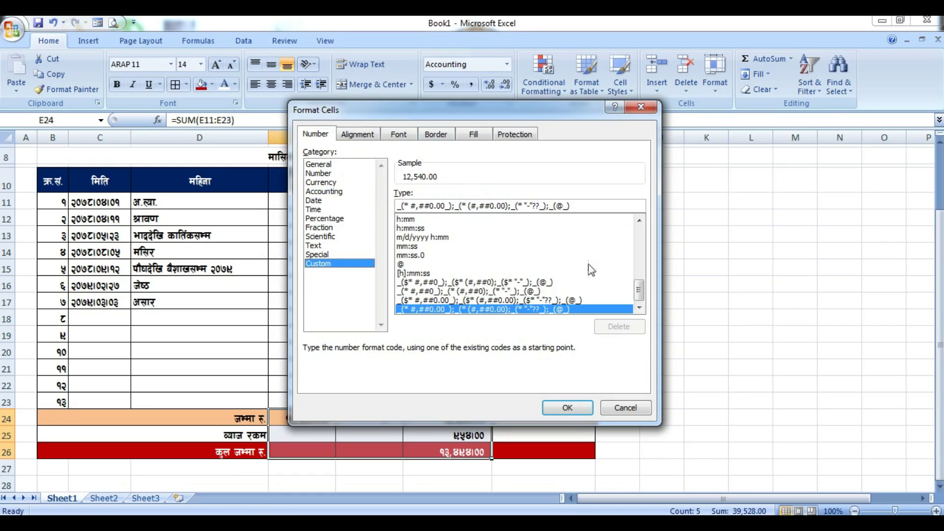
pyautogui.moveTo(641, 294); pyautogui.dragTo(639, 248)
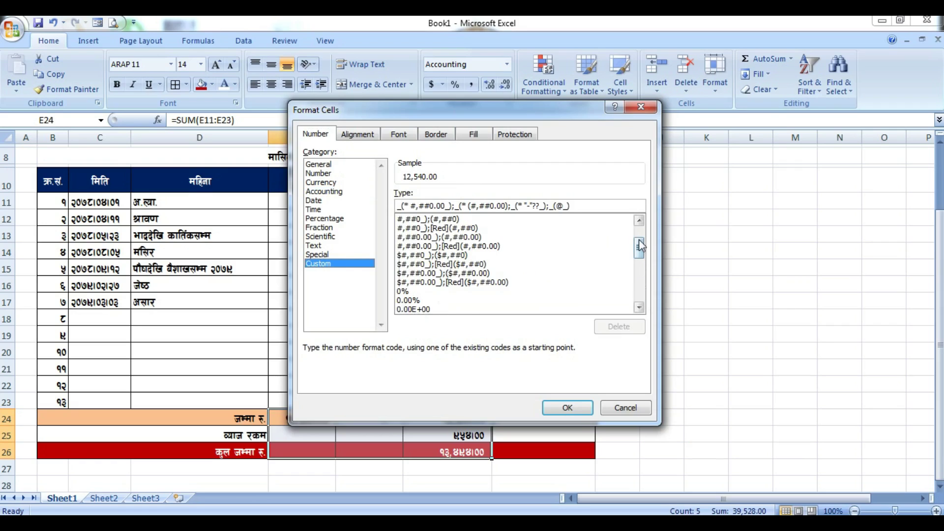
pyautogui.scroll(1, 639, 246)
pyautogui.click(401, 219)
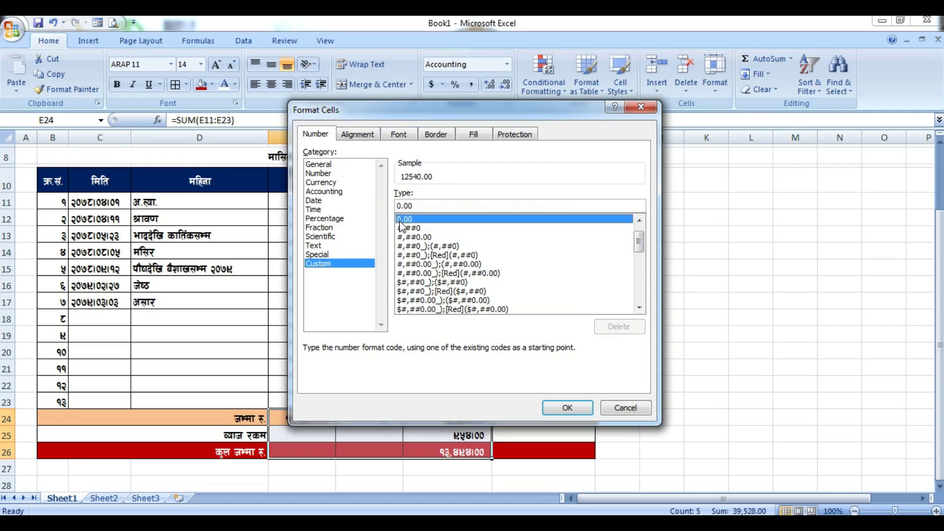
pyautogui.click(567, 408)
# Inspect the reformatted deposits, withdrawals and balance totals in row 24.
pyautogui.click(663, 400)
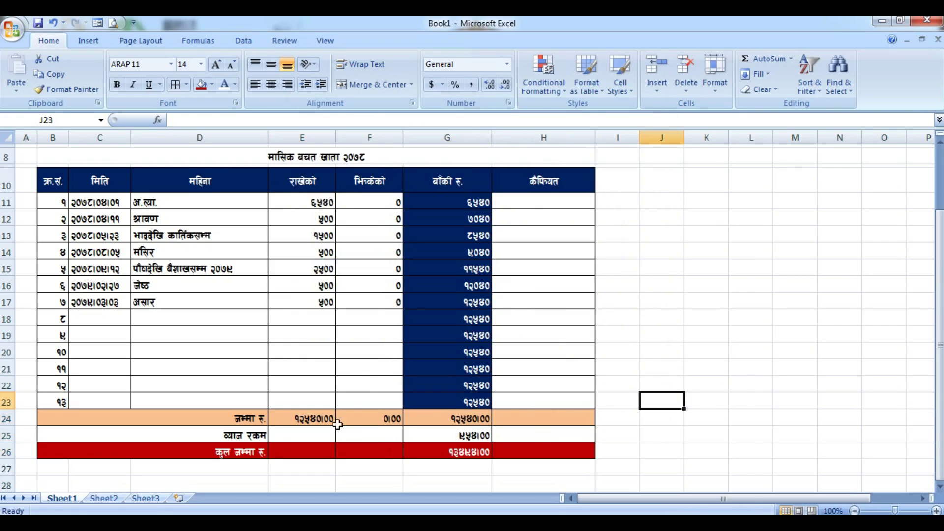
pyautogui.click(338, 423)
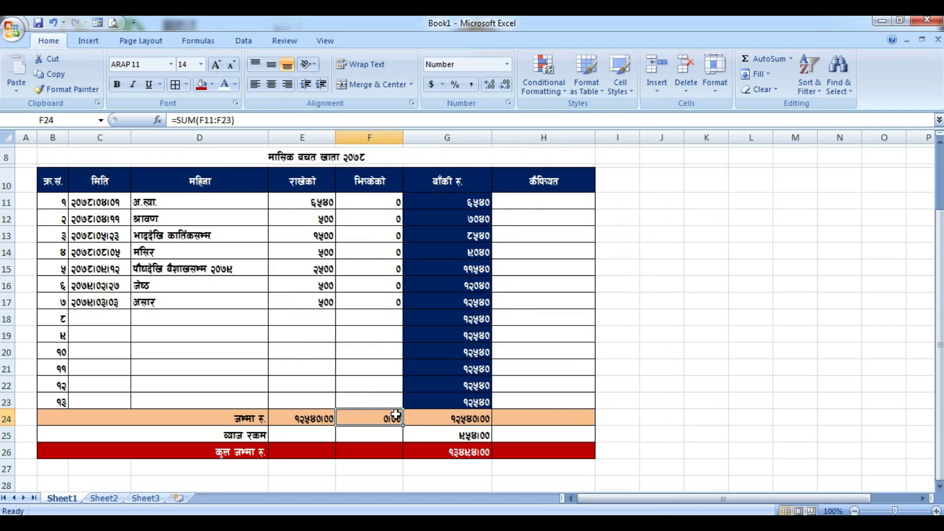
pyautogui.click(333, 420)
pyautogui.click(432, 417)
pyautogui.click(681, 399)
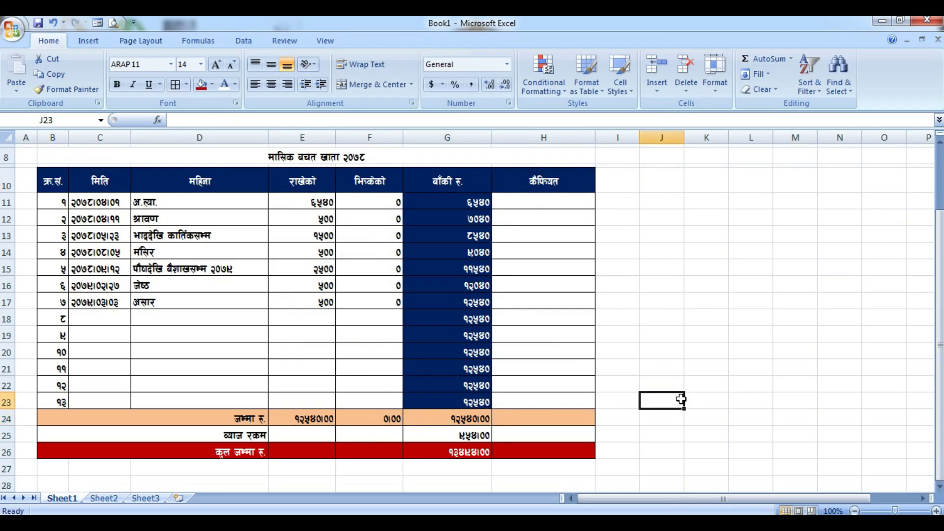
# Apply Comma Style to the running balance cells G11:G23.
pyautogui.moveTo(459, 203); pyautogui.dragTo(459, 392)
pyautogui.rightClick(481, 297)
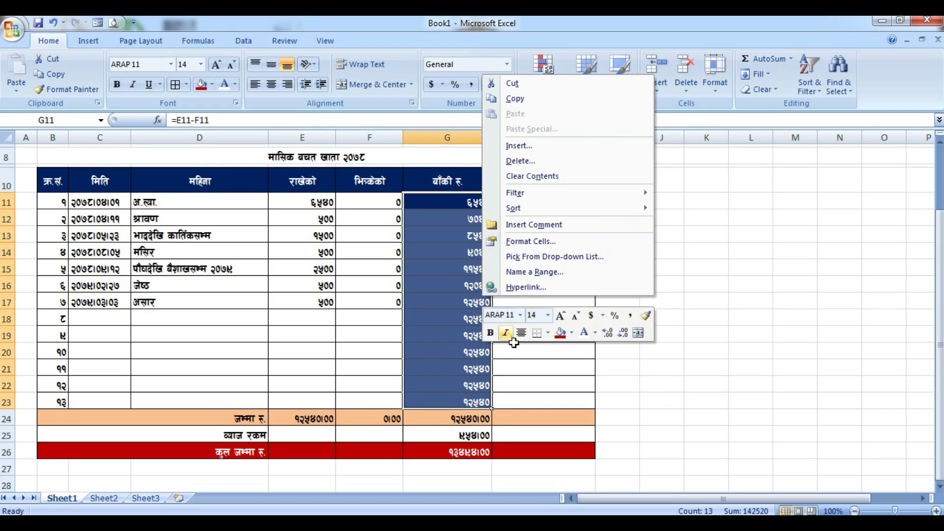
pyautogui.click(456, 252)
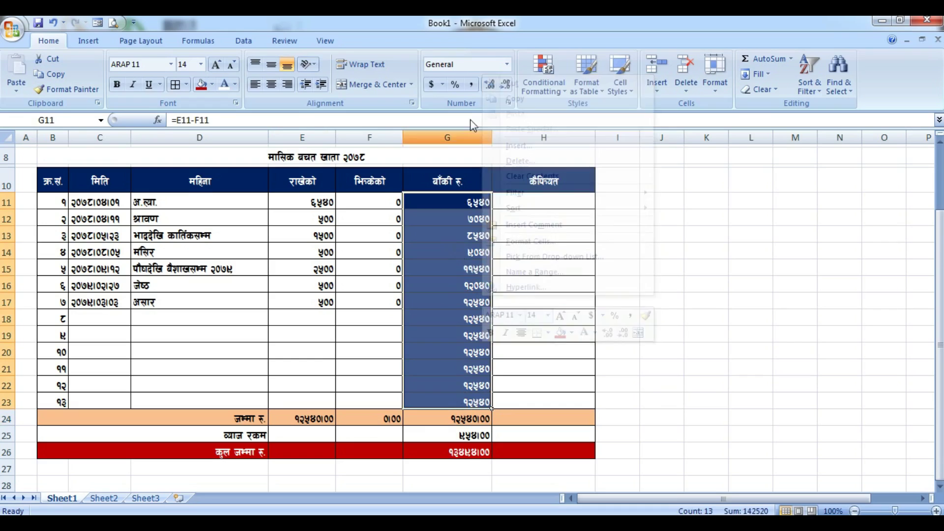
pyautogui.click(471, 84)
pyautogui.click(717, 320)
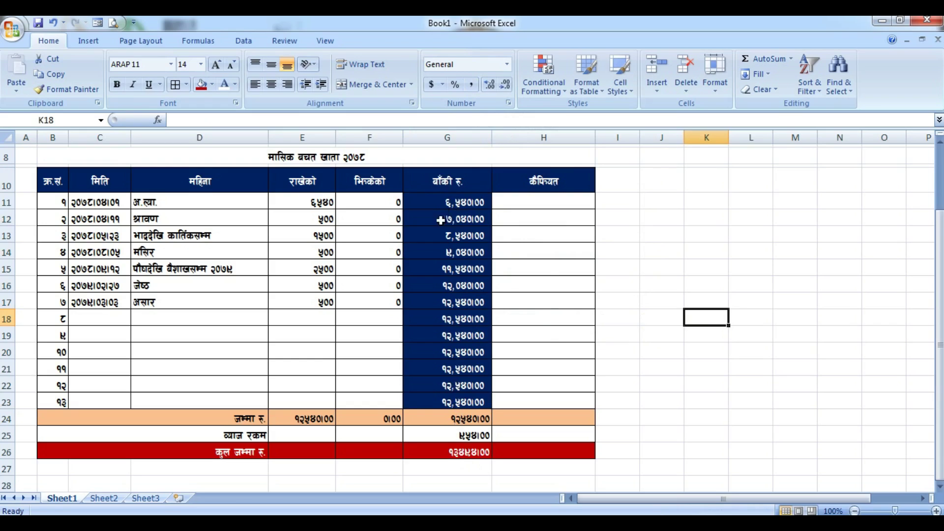
# Reformat G11:G23 with the custom 0.00 format, reading 6540.00 to 12540.00.
pyautogui.moveTo(456, 205); pyautogui.dragTo(451, 403)
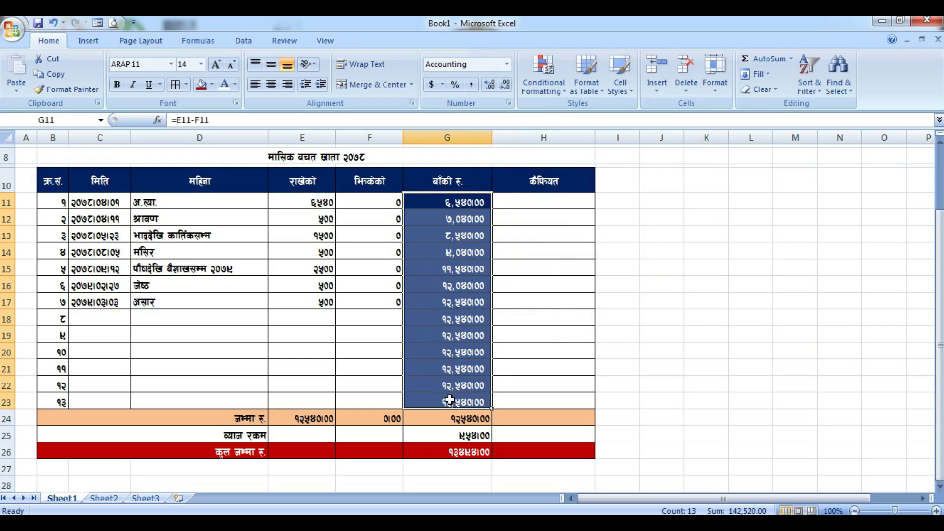
pyautogui.rightClick(429, 276)
pyautogui.click(506, 441)
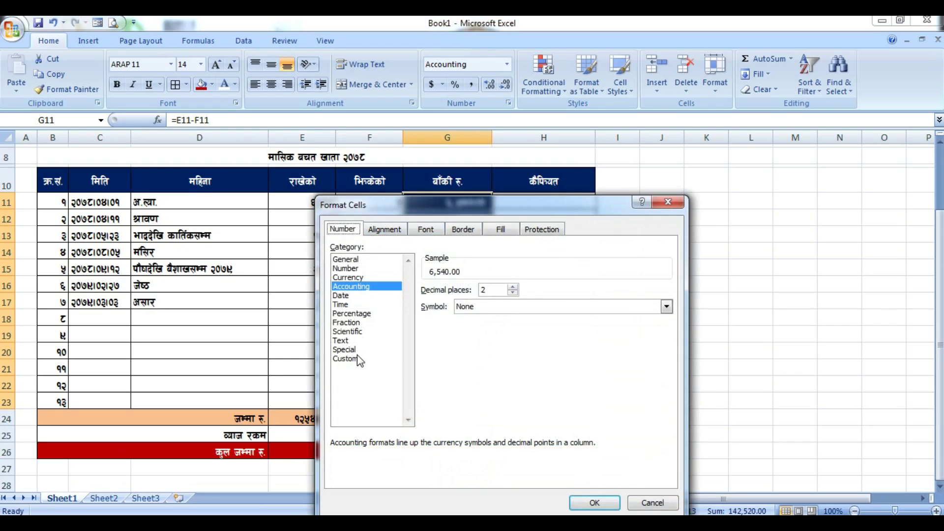
pyautogui.click(350, 358)
pyautogui.moveTo(666, 400); pyautogui.dragTo(654, 307)
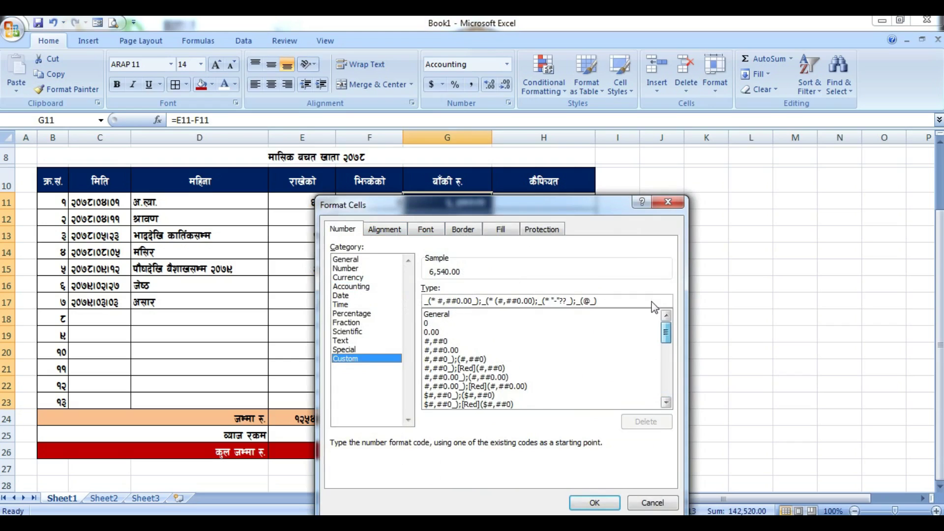
pyautogui.click(432, 332)
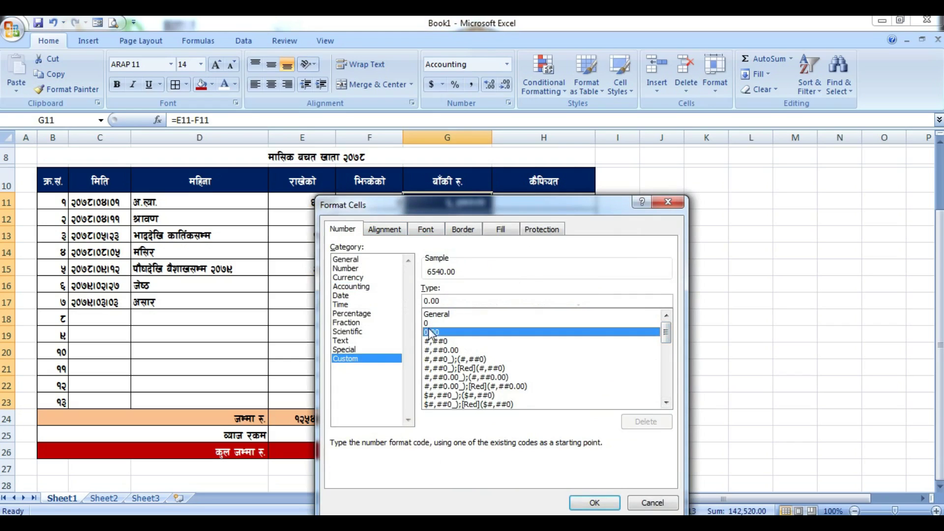
pyautogui.click(596, 503)
pyautogui.click(663, 286)
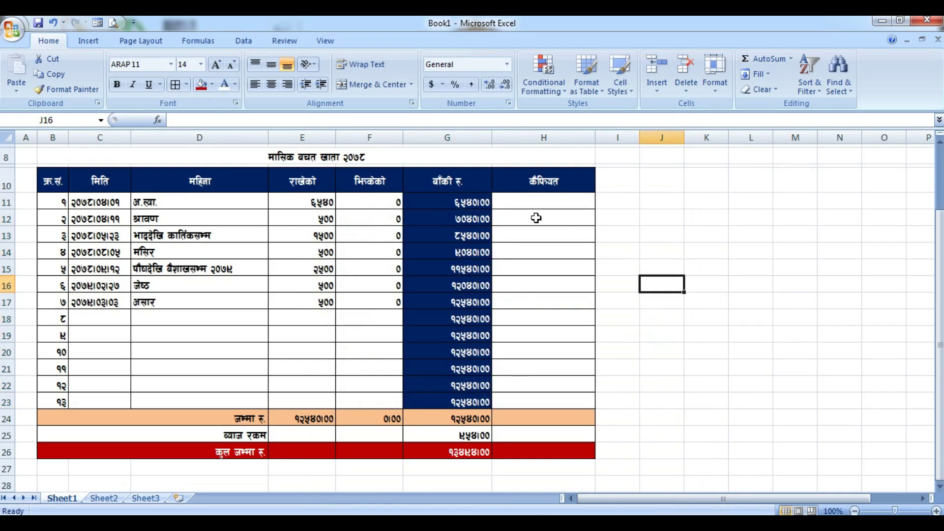
pyautogui.click(632, 351)
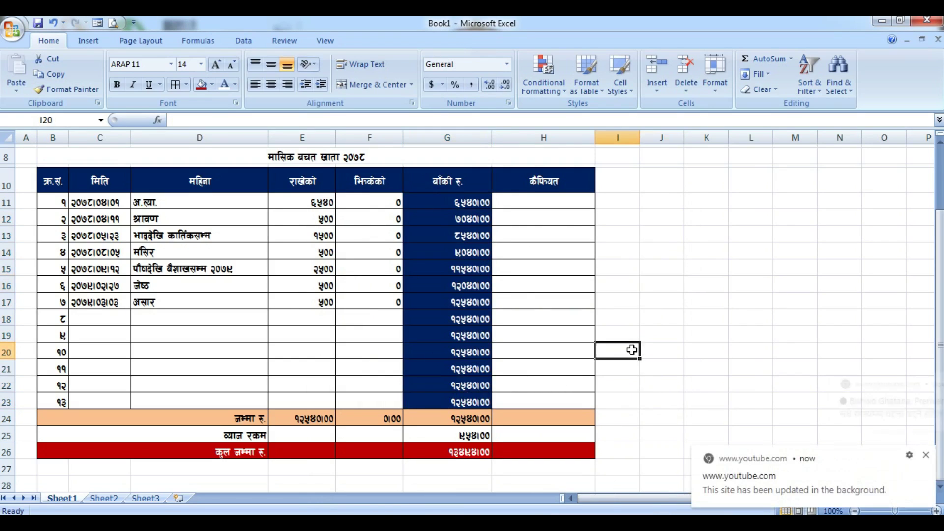
pyautogui.click(926, 454)
pyautogui.click(780, 369)
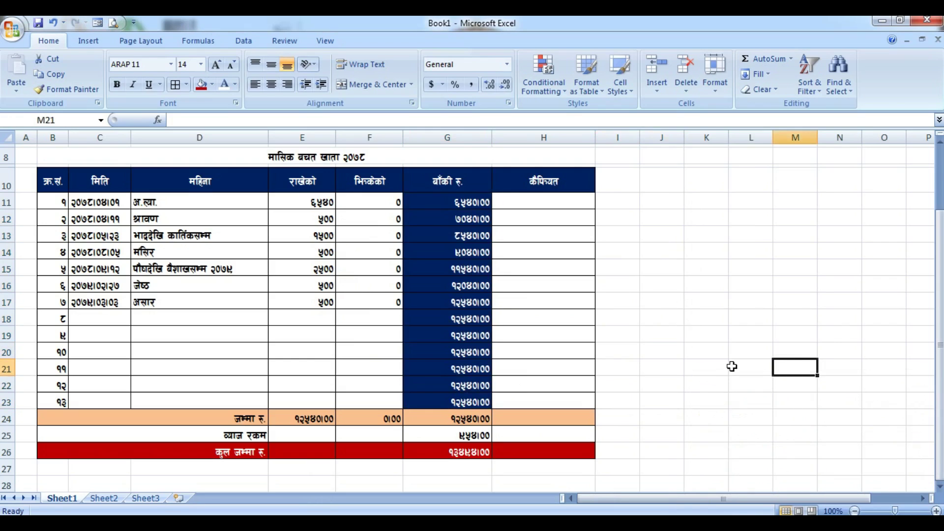
pyautogui.scroll(1, 625, 351)
pyautogui.scroll(-3, 625, 351)
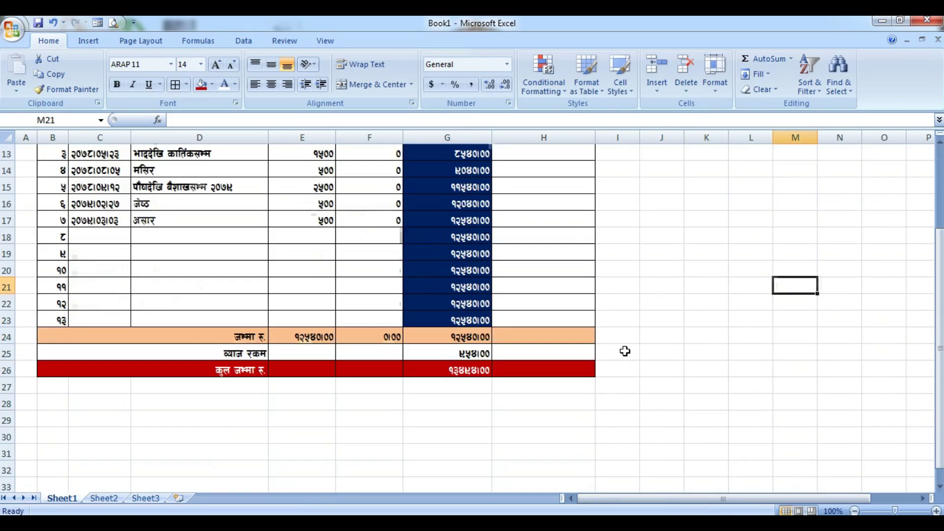
pyautogui.scroll(3, 625, 351)
pyautogui.scroll(-4, 612, 311)
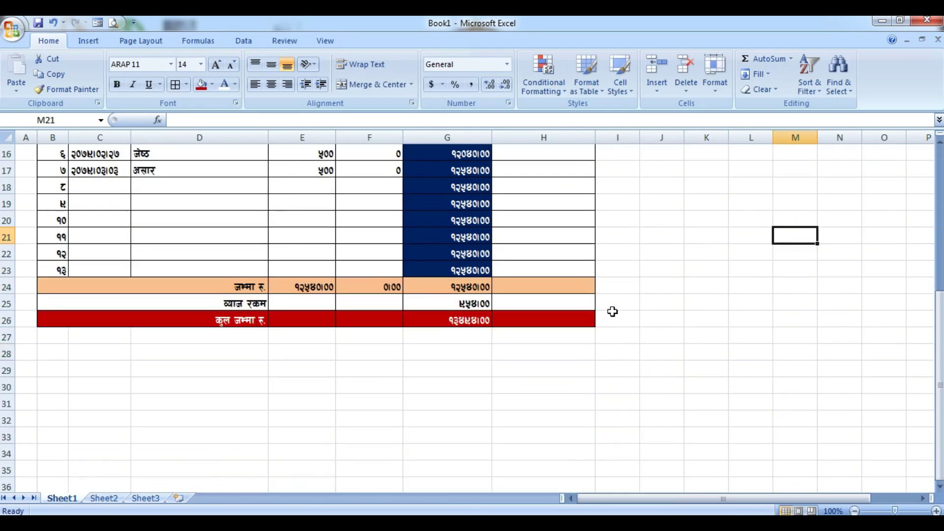
pyautogui.scroll(-3, 612, 312)
pyautogui.scroll(-4, 611, 316)
pyautogui.scroll(8, 611, 317)
pyautogui.scroll(3, 612, 320)
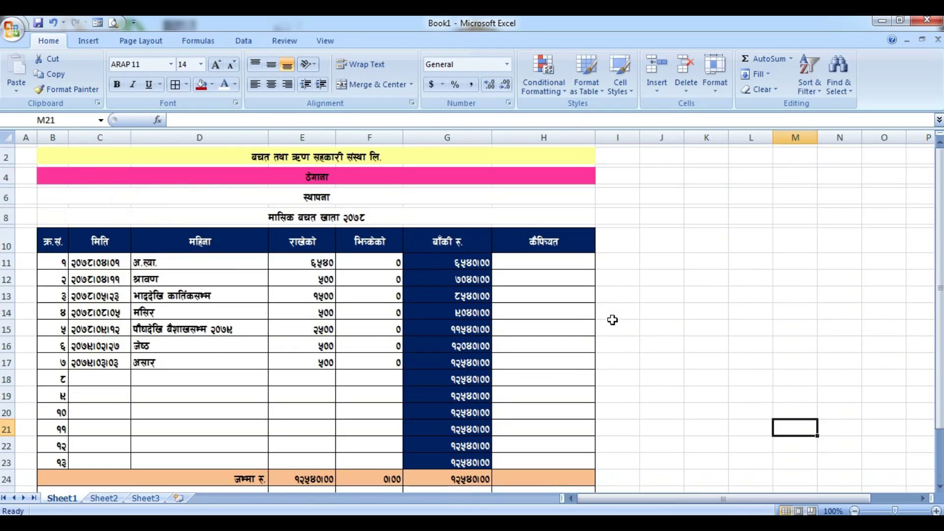
pyautogui.click(608, 266)
pyautogui.scroll(-5, 638, 372)
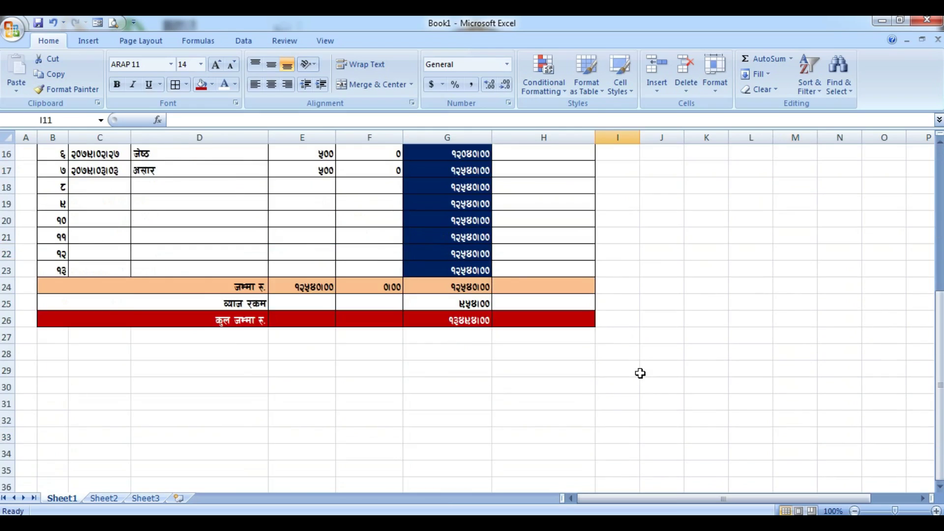
pyautogui.scroll(5, 639, 373)
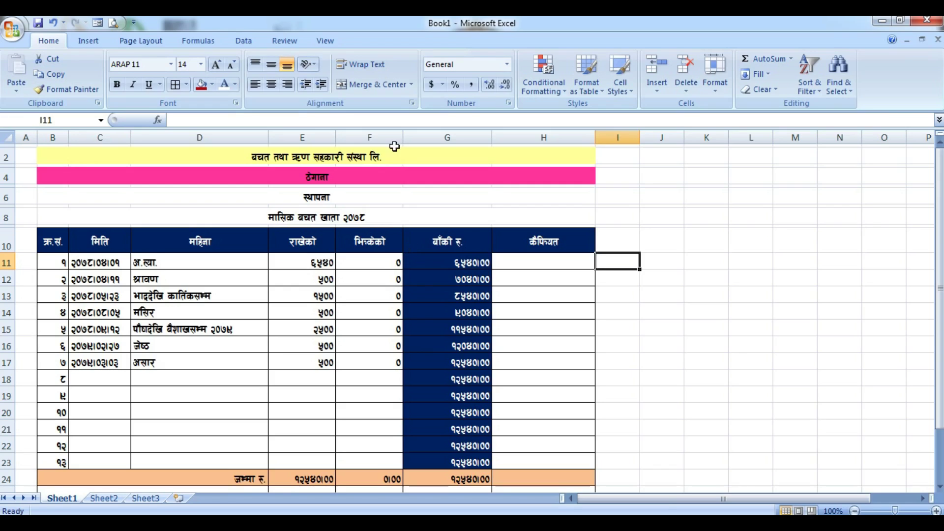
# Freeze panes at I11 so the title and header rows through row 10 stay fixed.
pyautogui.click(323, 42)
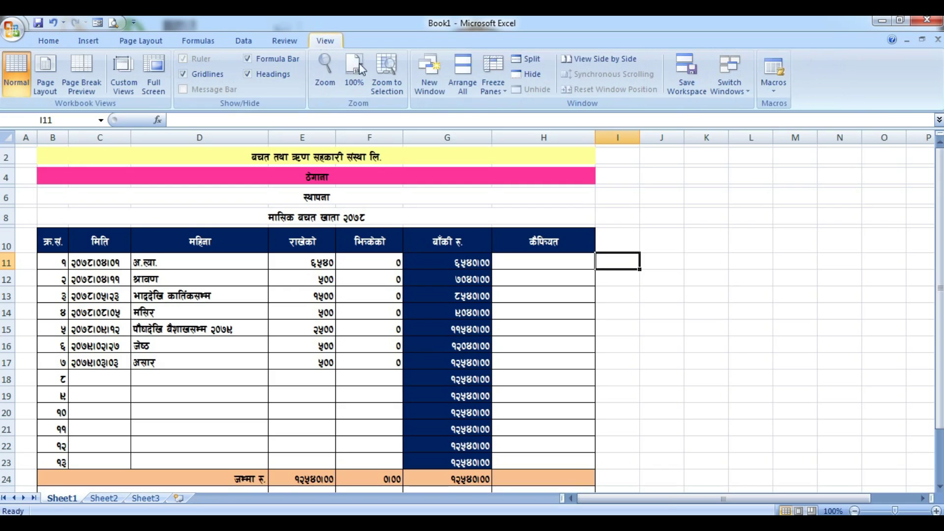
pyautogui.click(492, 87)
pyautogui.click(505, 112)
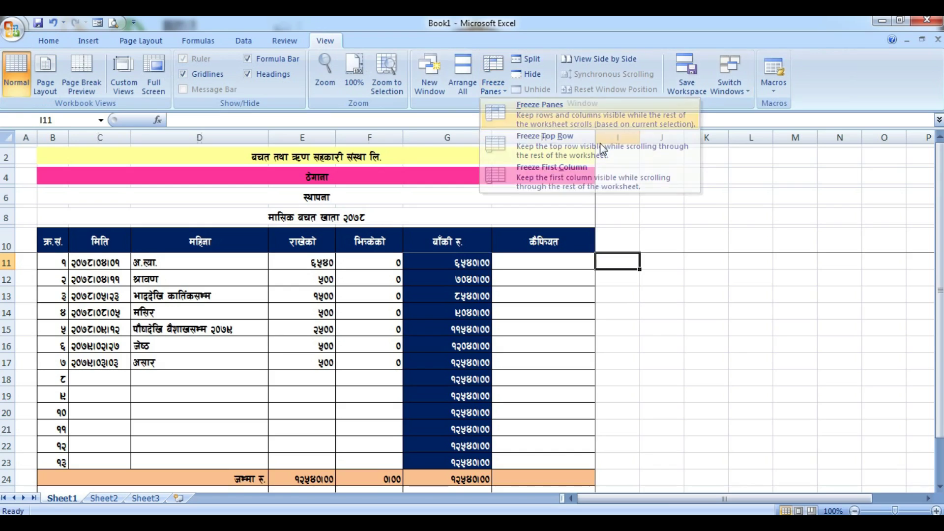
pyautogui.click(742, 346)
pyautogui.scroll(-8, 136, 312)
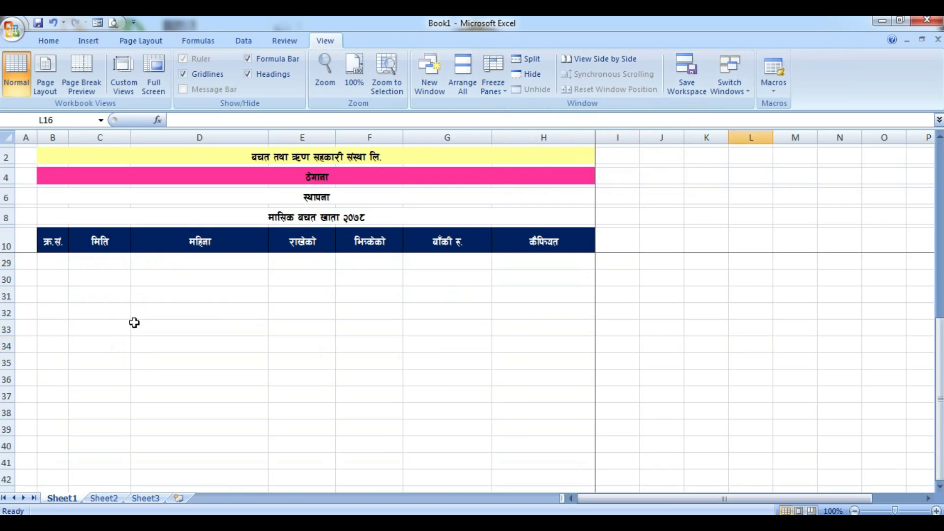
pyautogui.scroll(3, 134, 320)
pyautogui.scroll(4, 134, 323)
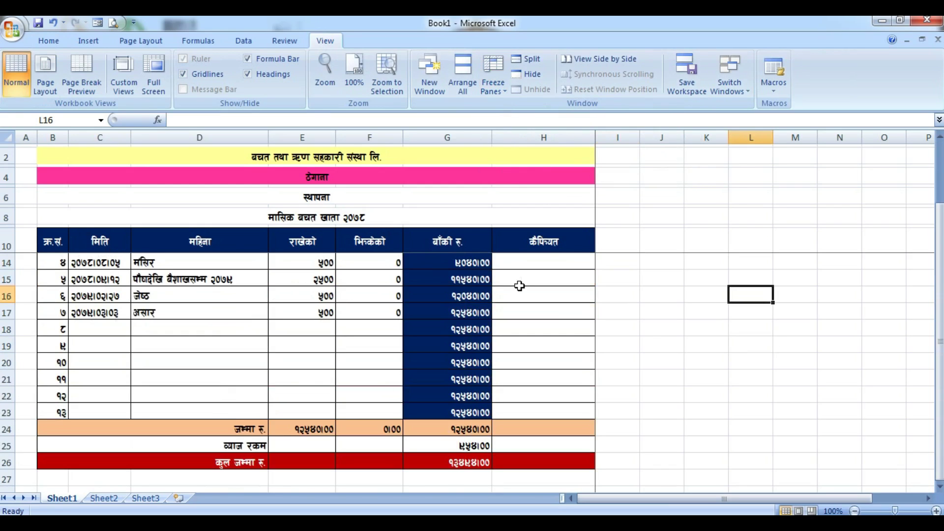
pyautogui.scroll(-9, 518, 283)
pyautogui.scroll(6, 518, 284)
pyautogui.scroll(4, 519, 285)
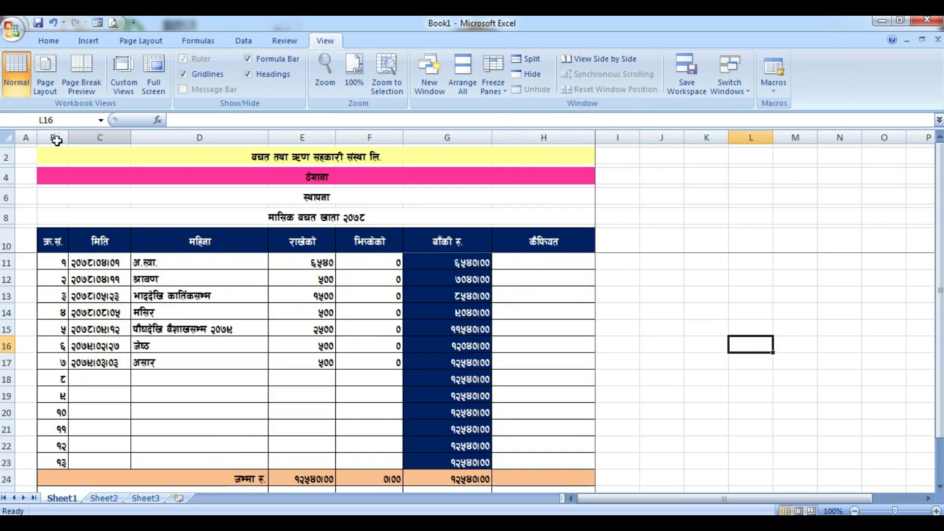
# Select the whole worksheet and turn off its gridlines.
pyautogui.click(7, 138)
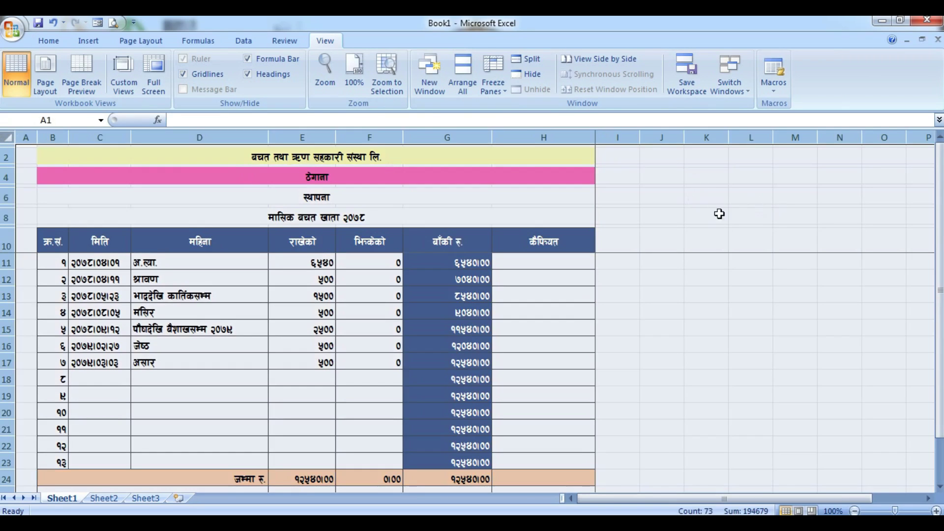
pyautogui.click(184, 74)
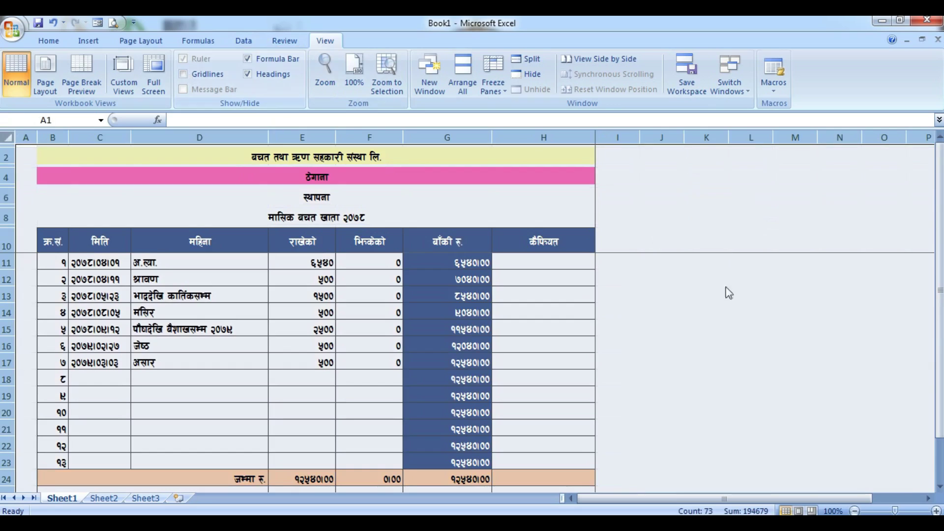
pyautogui.click(721, 312)
pyautogui.scroll(-6, 473, 355)
pyautogui.scroll(2, 473, 355)
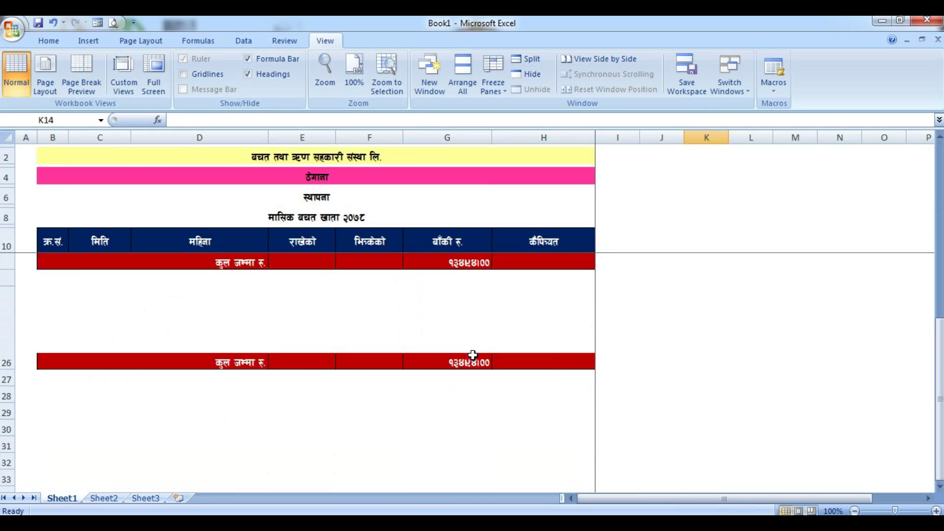
pyautogui.scroll(4, 473, 355)
pyautogui.click(716, 375)
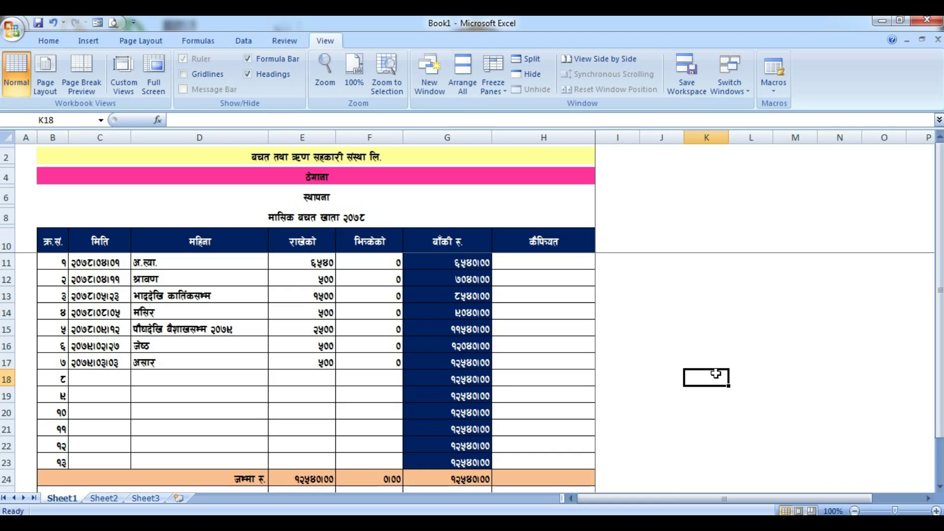
pyautogui.click(677, 324)
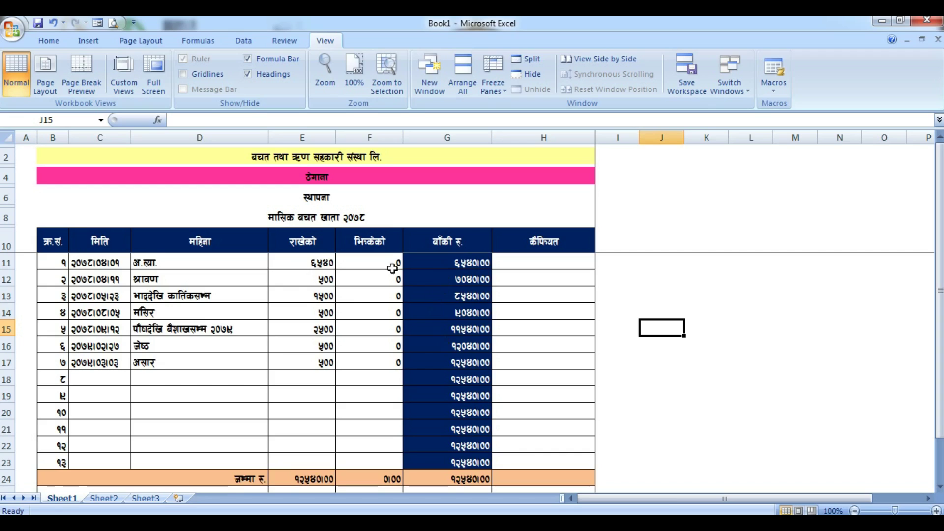
pyautogui.moveTo(465, 260); pyautogui.dragTo(466, 460)
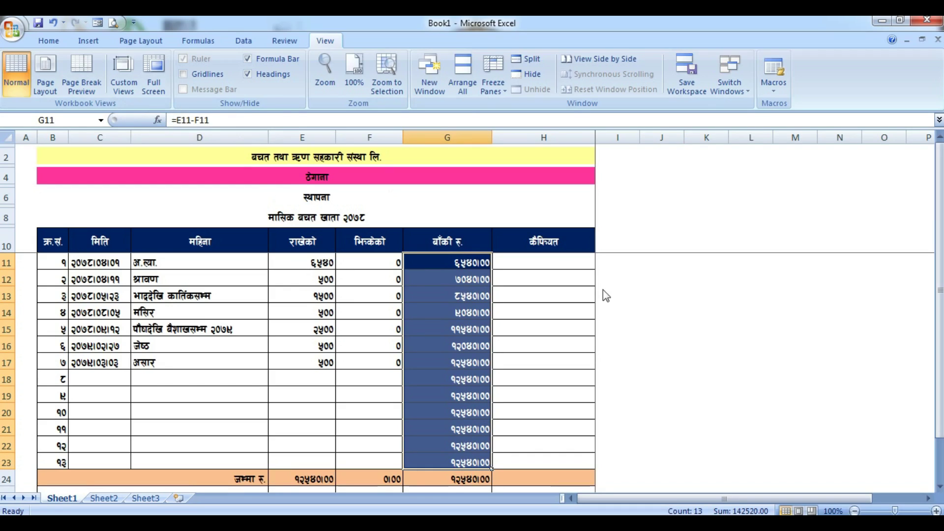
pyautogui.click(643, 272)
pyautogui.click(458, 265)
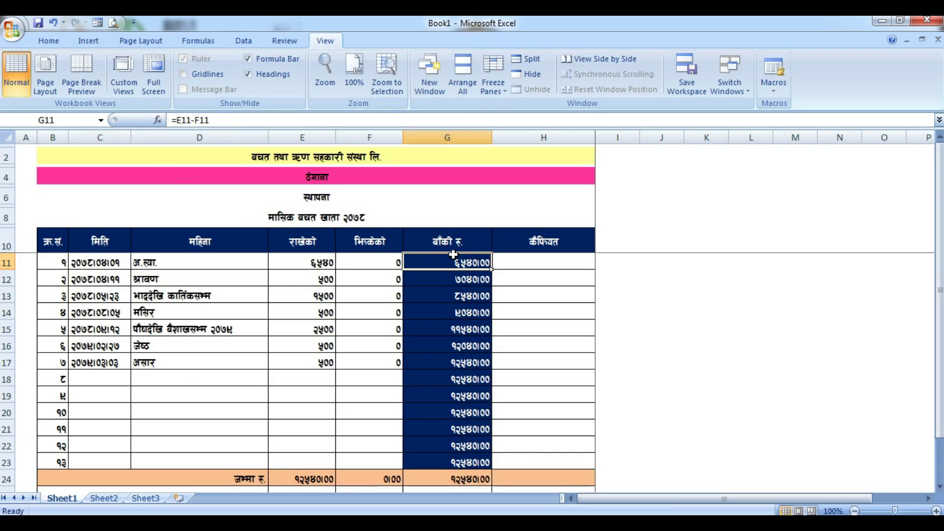
pyautogui.moveTo(452, 258); pyautogui.dragTo(452, 456)
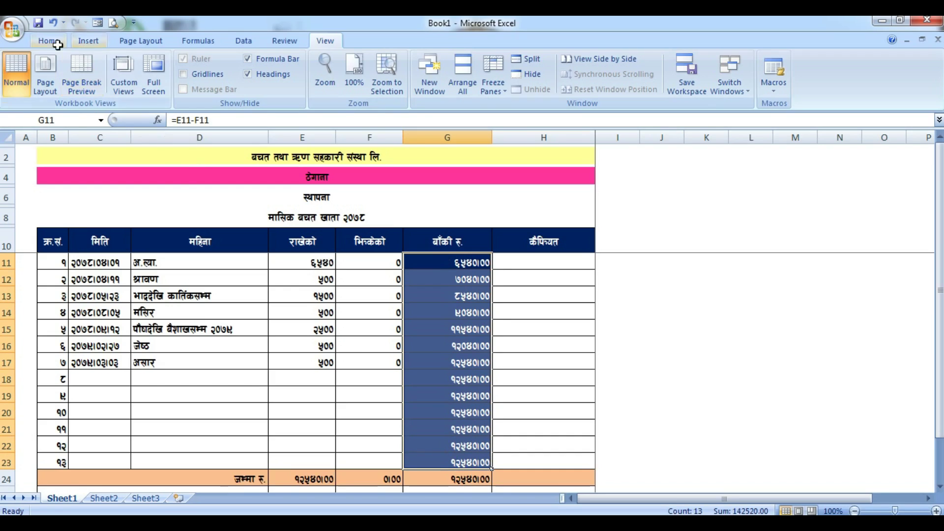
pyautogui.click(696, 310)
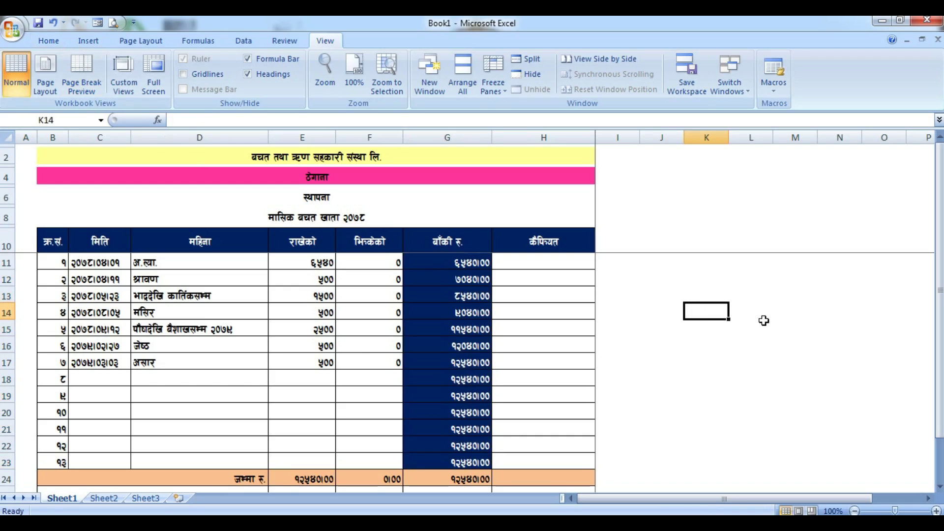
pyautogui.write('fgdfgdg')
pyautogui.press('Escape')
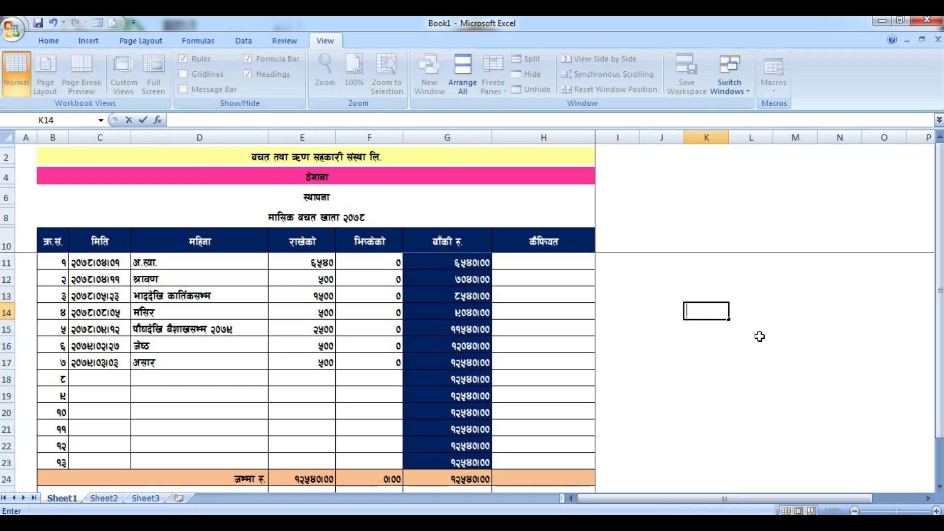
pyautogui.click(750, 360)
pyautogui.click(6, 137)
pyautogui.click(6, 137)
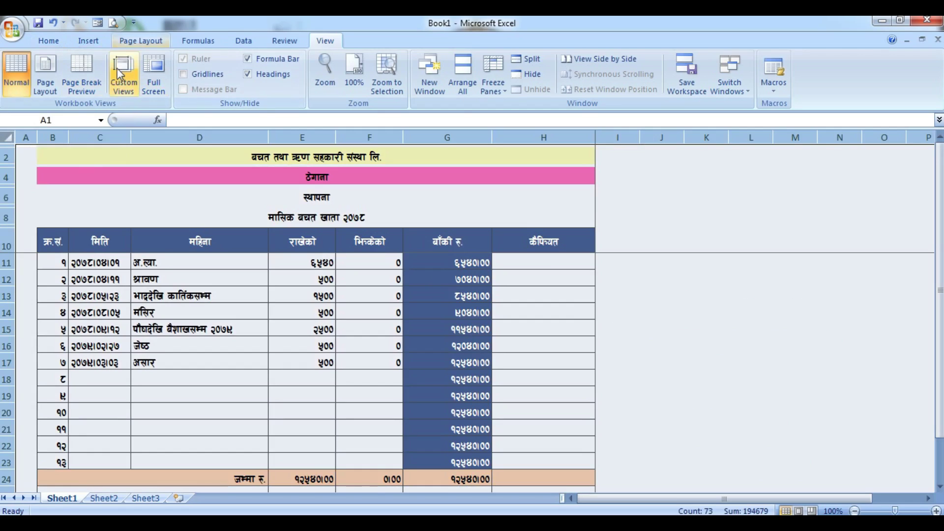
# Set all sheet cells to Locked and Hidden in Format Cells' Protection settings.
pyautogui.click(48, 41)
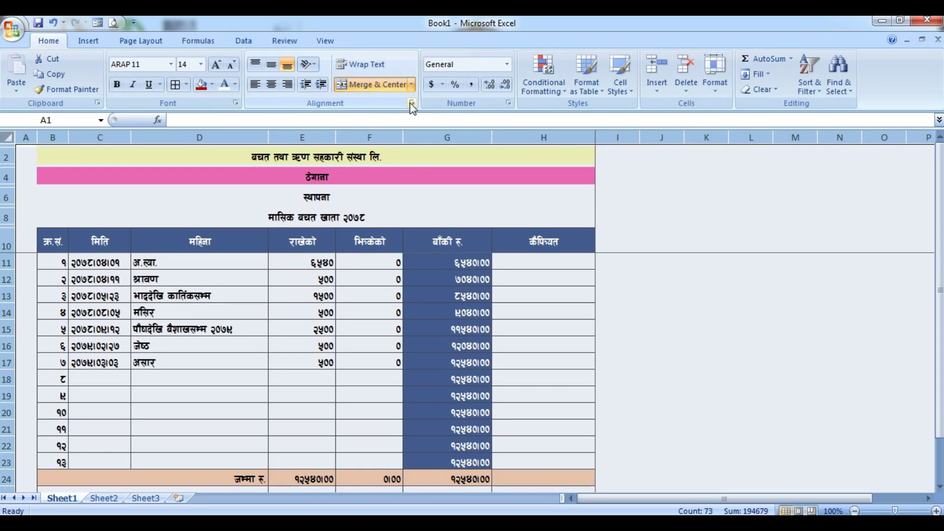
pyautogui.click(411, 103)
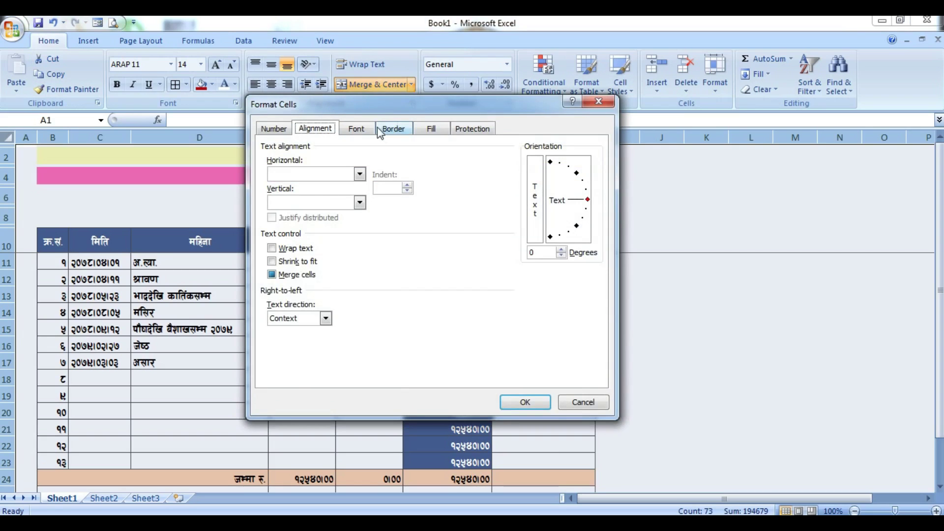
pyautogui.click(467, 130)
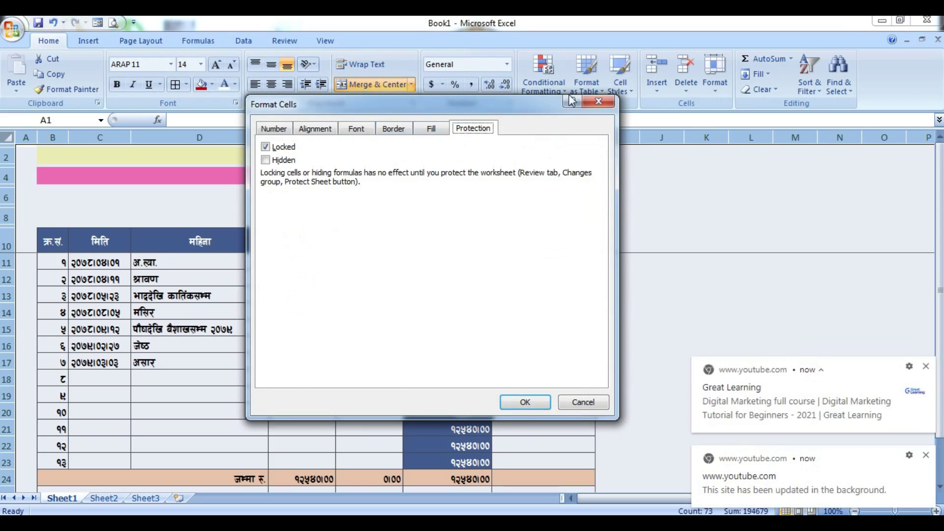
pyautogui.click(598, 101)
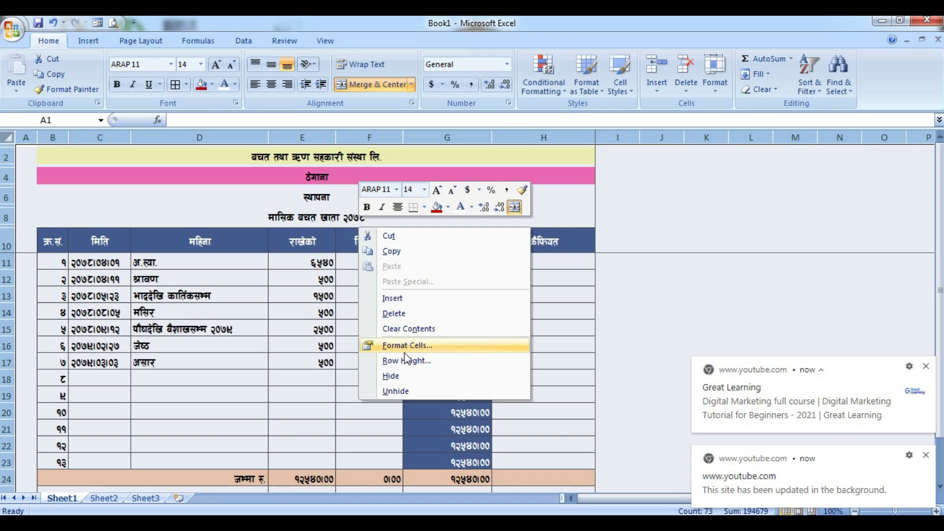
pyautogui.click(404, 347)
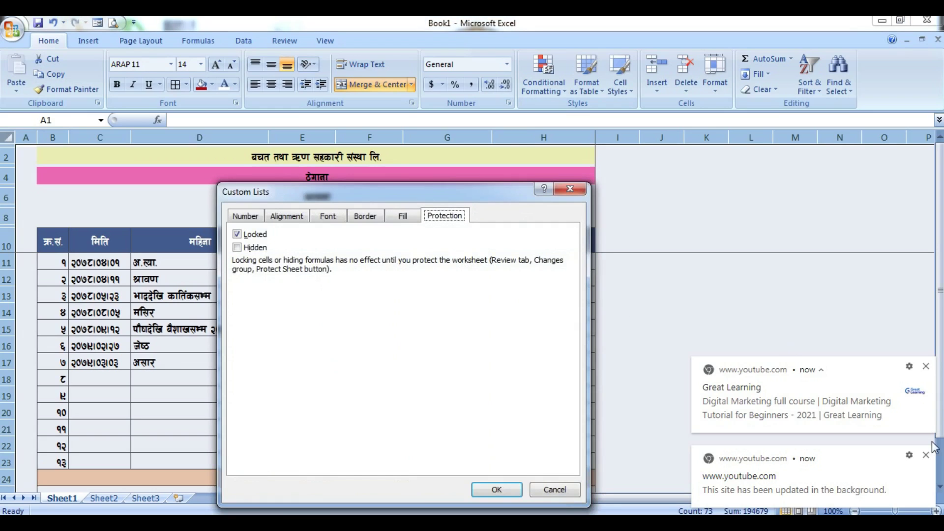
pyautogui.click(927, 456)
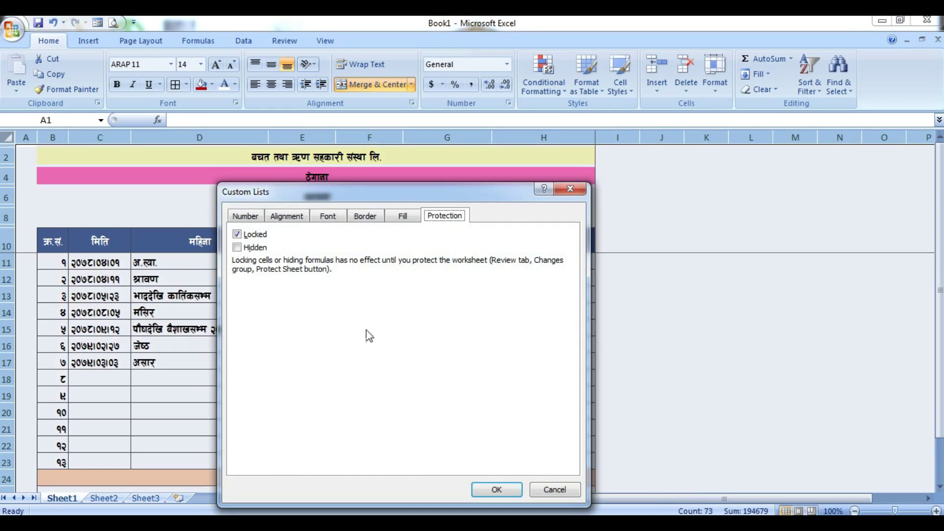
pyautogui.click(237, 248)
pyautogui.click(508, 488)
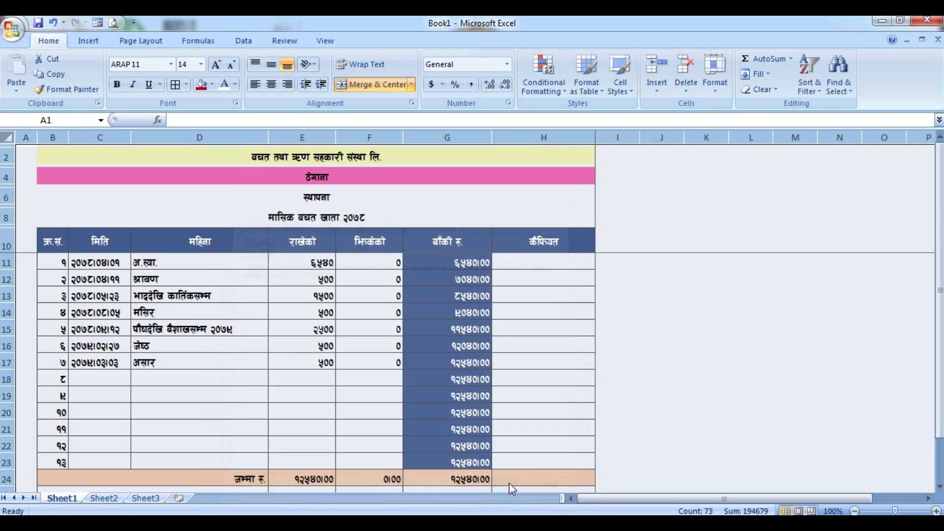
# Select the balance cells G11:G23, then try selecting the heading rows 2 through 8.
pyautogui.click(677, 362)
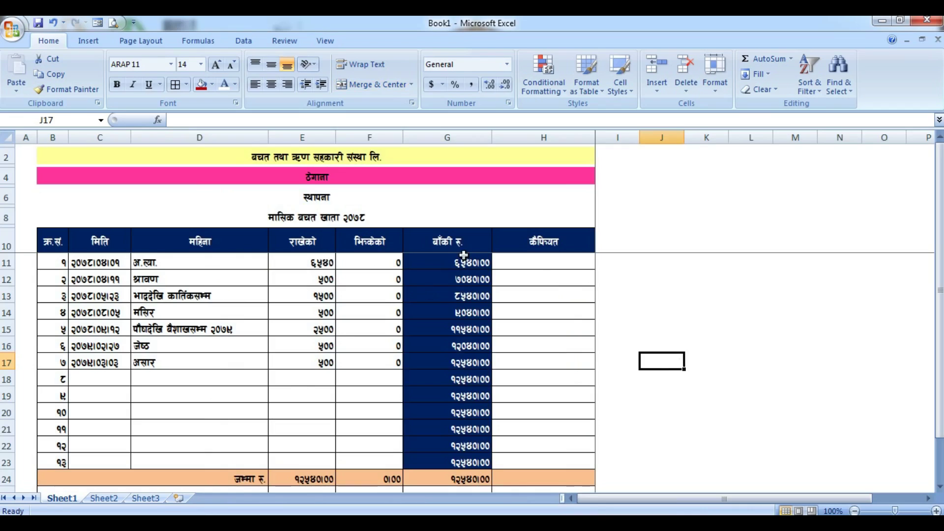
pyautogui.moveTo(462, 259)
pyautogui.mouseDown()
pyautogui.moveTo(449, 297)
pyautogui.moveTo(446, 457)
pyautogui.mouseUp()
pyautogui.click(266, 313)
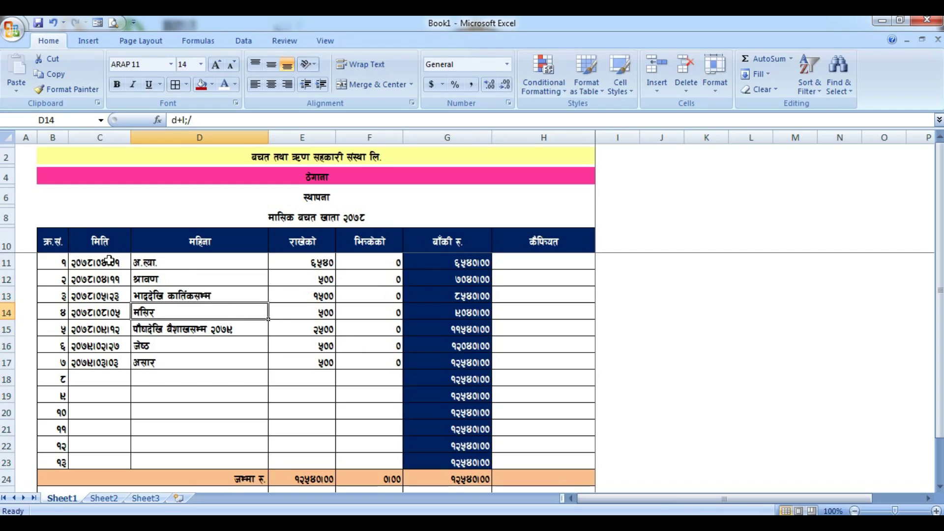
pyautogui.click(130, 154)
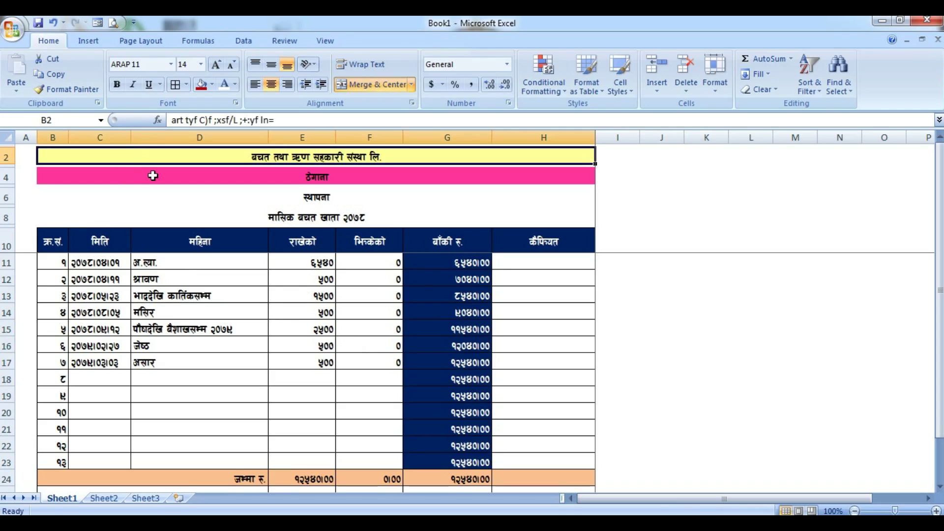
pyautogui.keyDown('ctrl'); pyautogui.click(153, 175); pyautogui.keyUp('ctrl')
pyautogui.keyDown('ctrl'); pyautogui.click(314, 199); pyautogui.keyUp('ctrl')
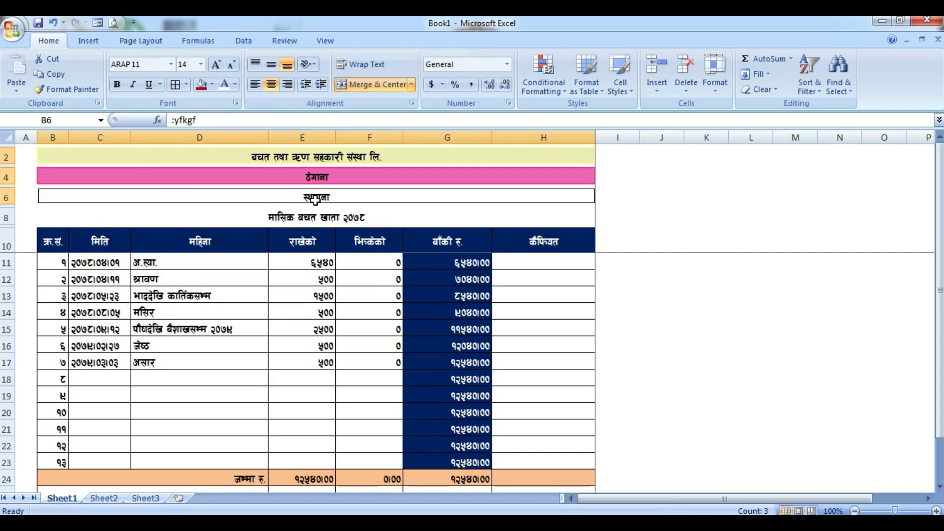
pyautogui.keyDown('ctrl'); pyautogui.click(308, 216); pyautogui.keyUp('ctrl')
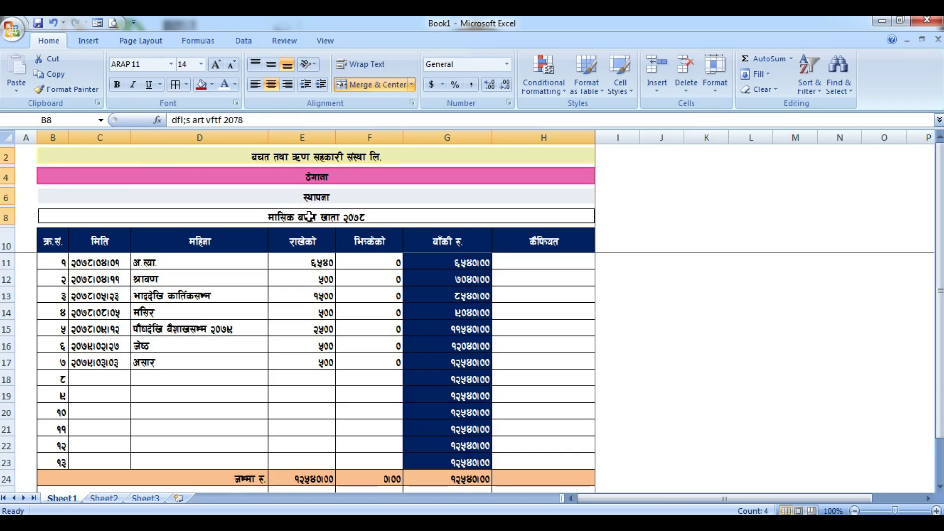
pyautogui.moveTo(58, 262)
pyautogui.keyDown('ctrl'); pyautogui.mouseDown()
pyautogui.moveTo(114, 290)
pyautogui.moveTo(251, 315)
pyautogui.mouseUp(); pyautogui.keyUp('ctrl')
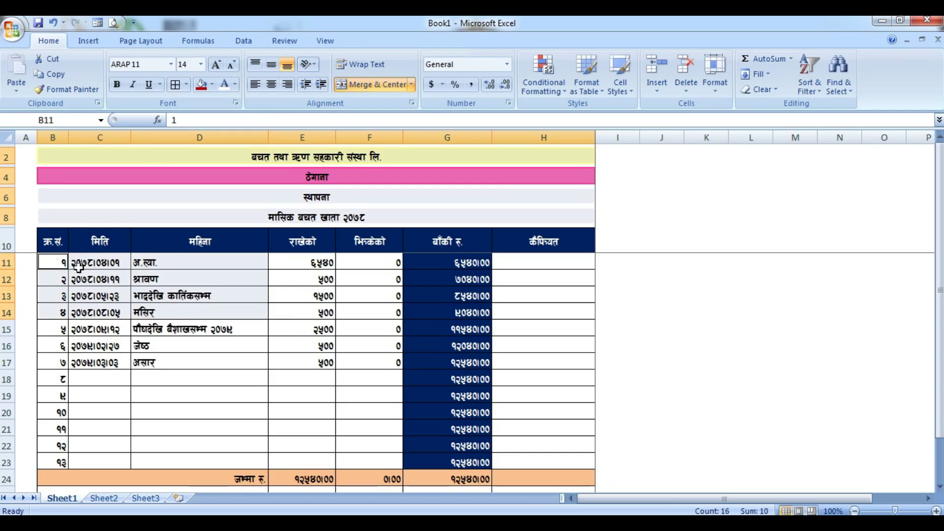
# Multi-select the heading cells B2, B4, B6 and B8.
pyautogui.click(843, 276)
pyautogui.click(186, 157)
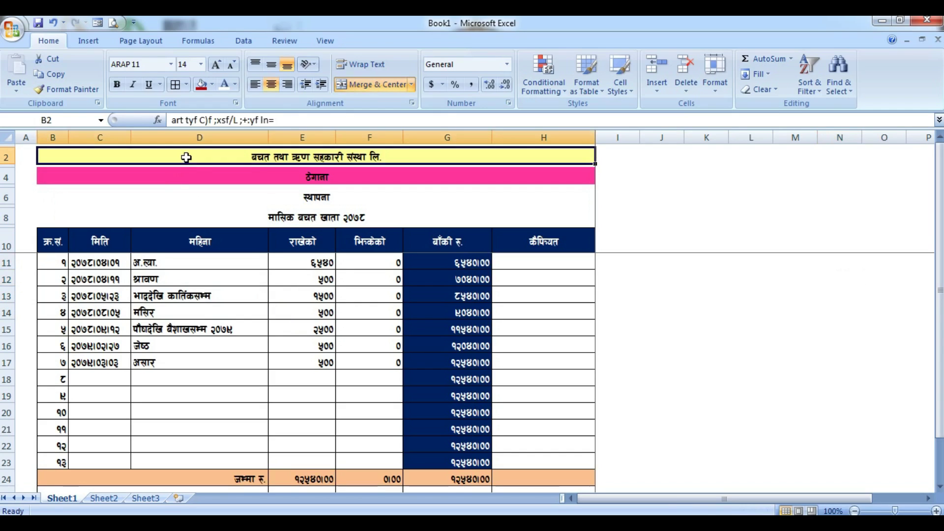
pyautogui.keyDown('ctrl'); pyautogui.click(193, 173); pyautogui.keyUp('ctrl')
pyautogui.keyDown('ctrl'); pyautogui.click(252, 195); pyautogui.keyUp('ctrl')
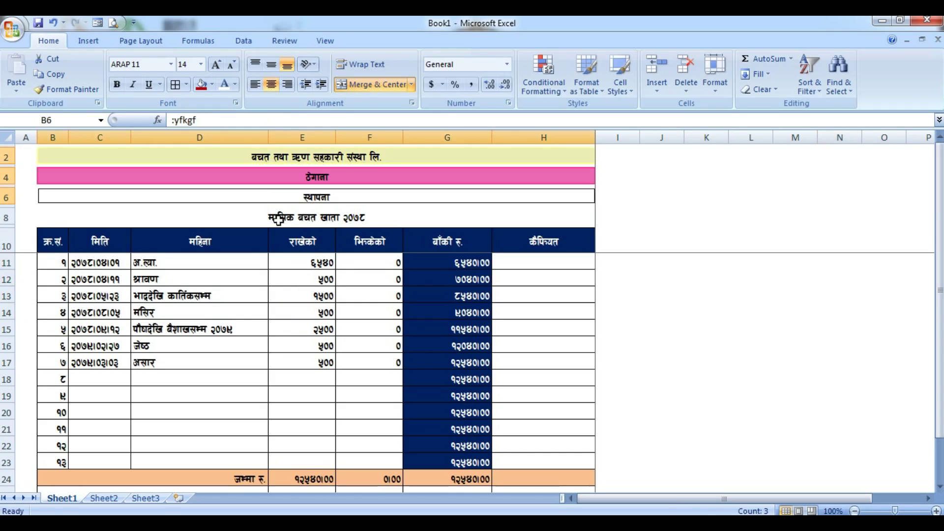
pyautogui.keyDown('ctrl'); pyautogui.click(285, 220); pyautogui.keyUp('ctrl')
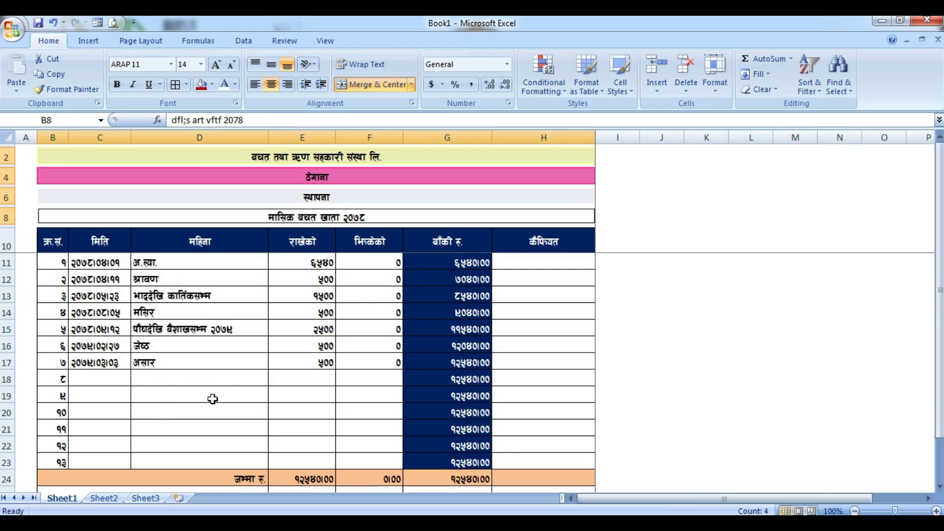
pyautogui.keyDown('ctrl'); pyautogui.scroll(1, 210, 396); pyautogui.keyUp('ctrl')
pyautogui.keyDown('ctrl'); pyautogui.scroll(-1, 143, 316); pyautogui.keyUp('ctrl')
pyautogui.keyDown('ctrl'); pyautogui.scroll(-1, 143, 316); pyautogui.keyUp('ctrl')
pyautogui.keyDown('ctrl'); pyautogui.scroll(1, 143, 316); pyautogui.keyUp('ctrl')
# Select entry cells C11:F23 together with H11:H23 and bring up their context menu.
pyautogui.moveTo(102, 265); pyautogui.dragTo(370, 456)
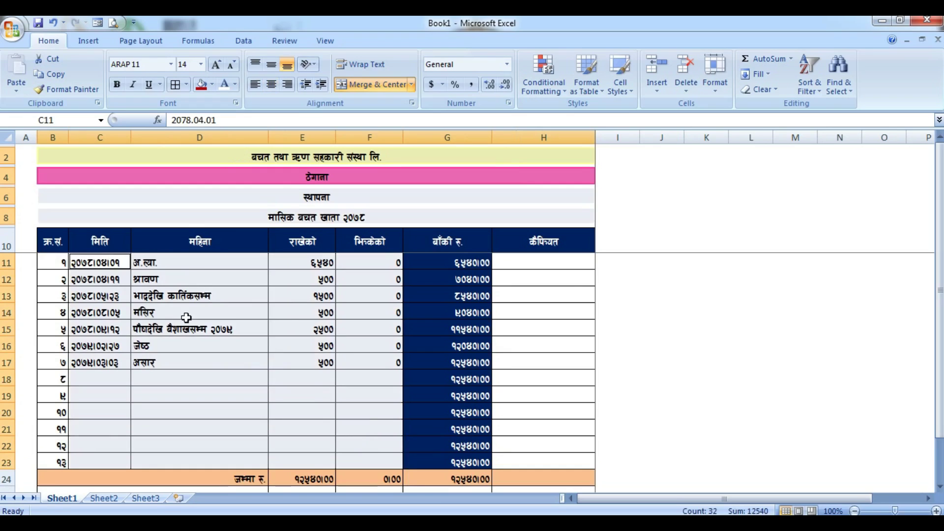
pyautogui.moveTo(557, 262); pyautogui.dragTo(550, 460)
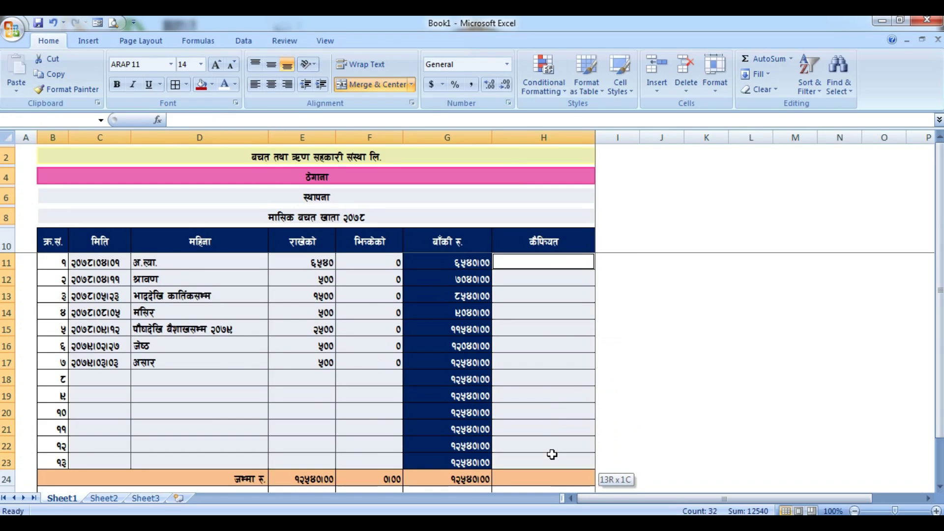
pyautogui.scroll(-2, 138, 391)
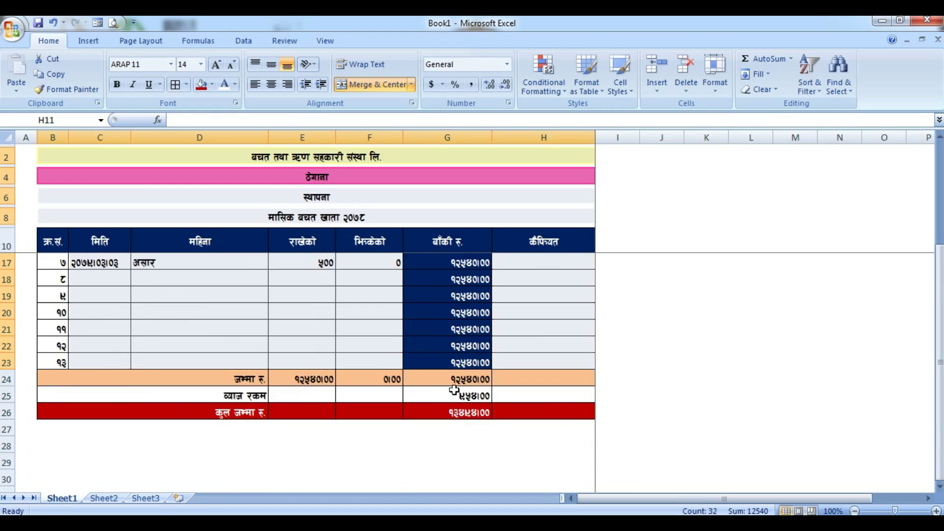
pyautogui.scroll(2, 453, 390)
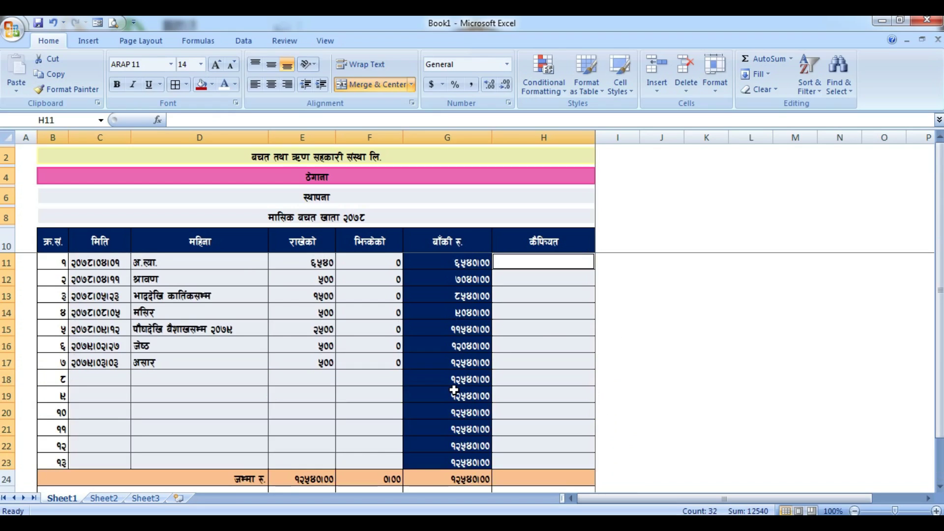
pyautogui.rightClick(212, 301)
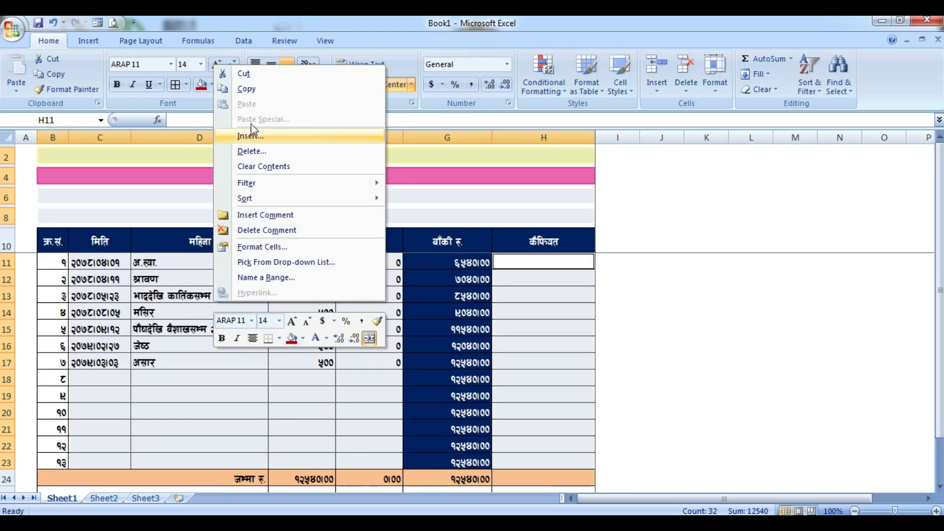
# Clear Locked and Hidden on the selected entry cells, then deselect them.
pyautogui.click(271, 247)
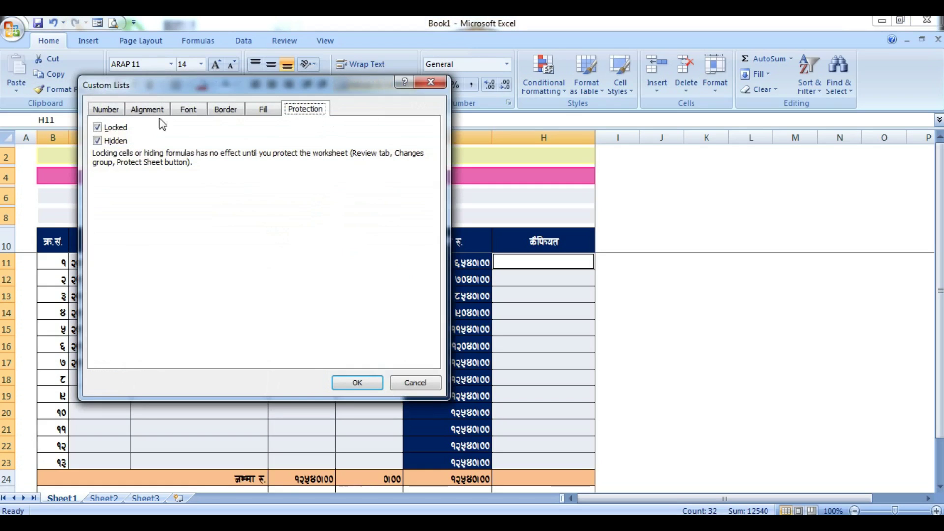
pyautogui.click(97, 127)
pyautogui.click(97, 141)
pyautogui.click(359, 384)
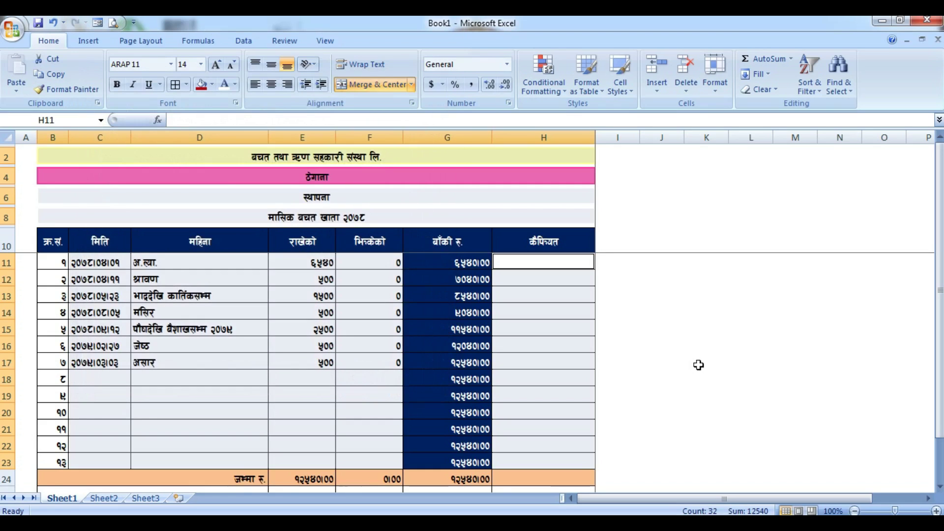
pyautogui.click(697, 365)
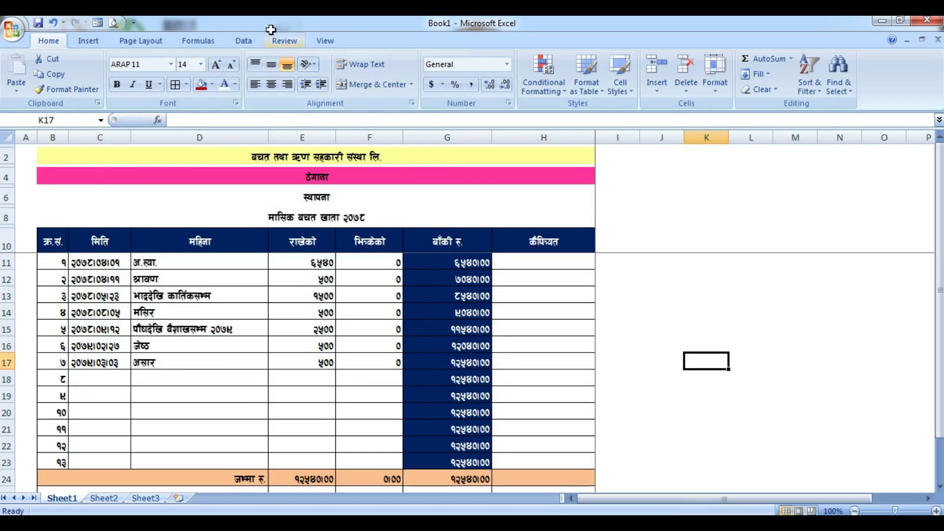
# Protect the sheet from the Review tab, entering a password and re-entering it to confirm.
pyautogui.click(286, 41)
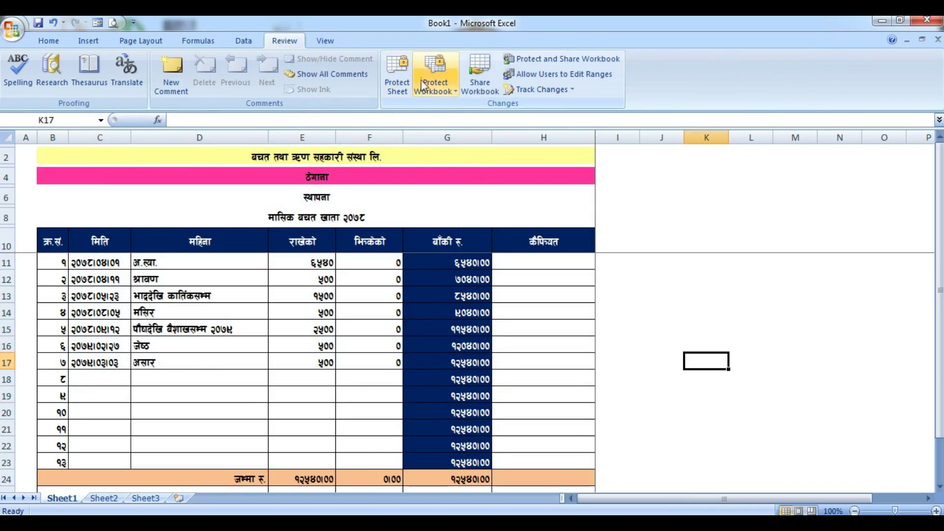
pyautogui.click(398, 82)
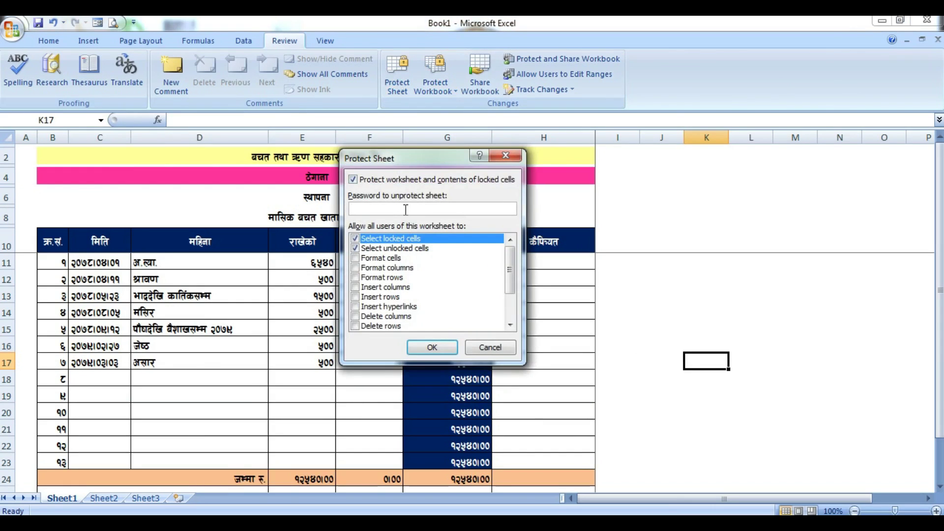
pyautogui.click(432, 348)
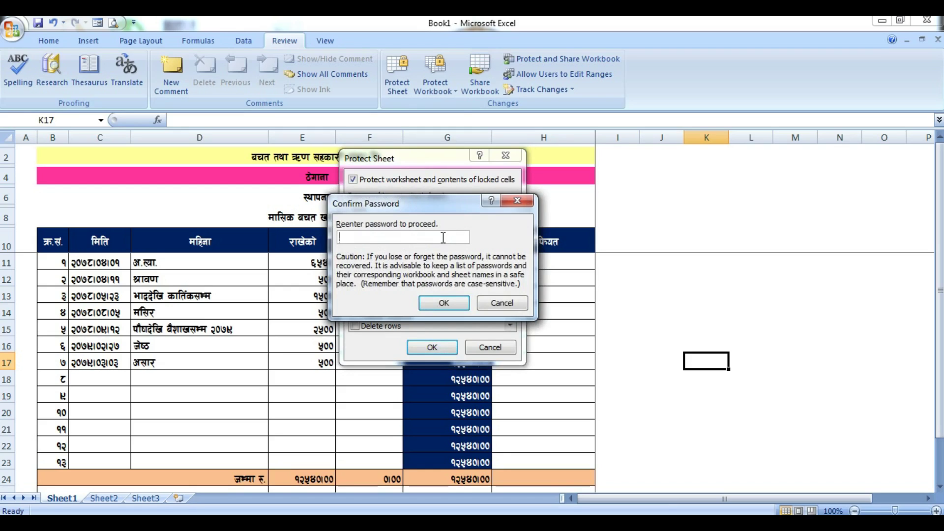
pyautogui.click(442, 302)
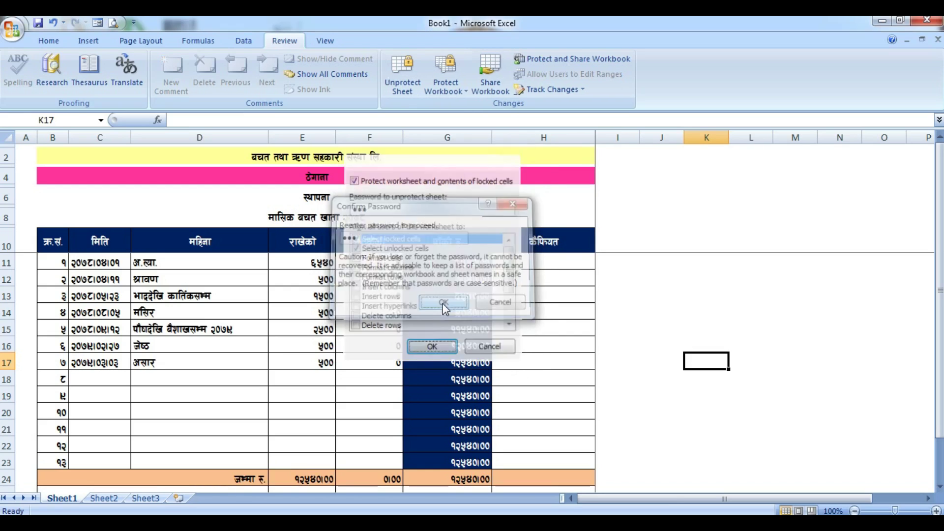
pyautogui.click(737, 345)
pyautogui.click(693, 294)
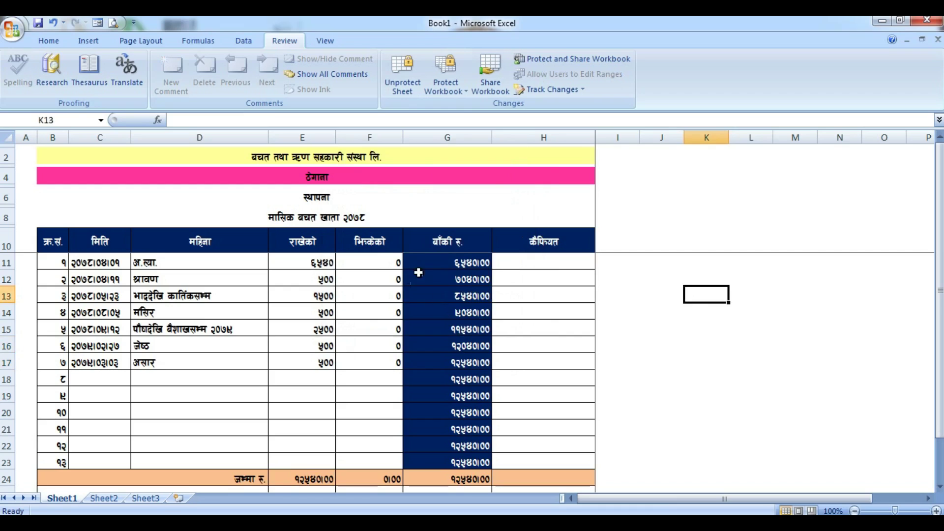
pyautogui.moveTo(419, 270); pyautogui.dragTo(442, 441)
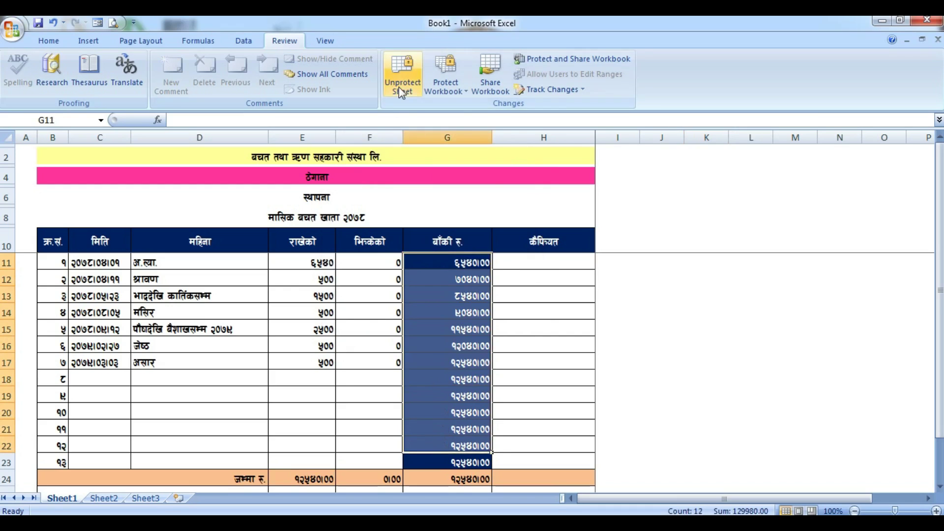
pyautogui.click(740, 347)
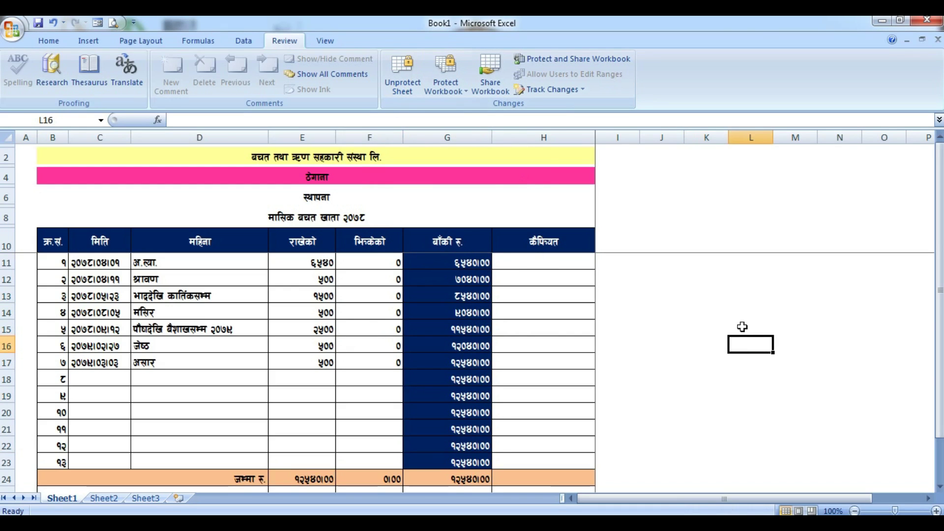
pyautogui.click(703, 290)
pyautogui.click(655, 309)
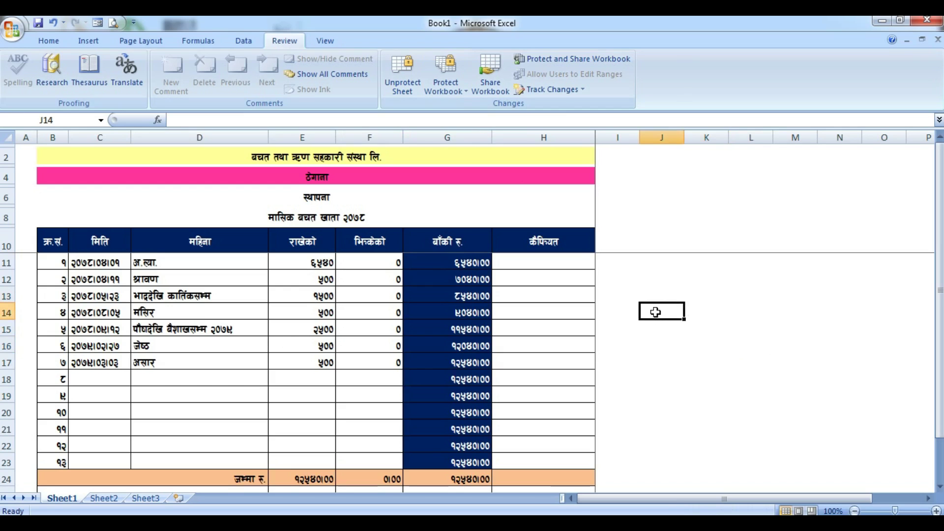
pyautogui.doubleClick(657, 311)
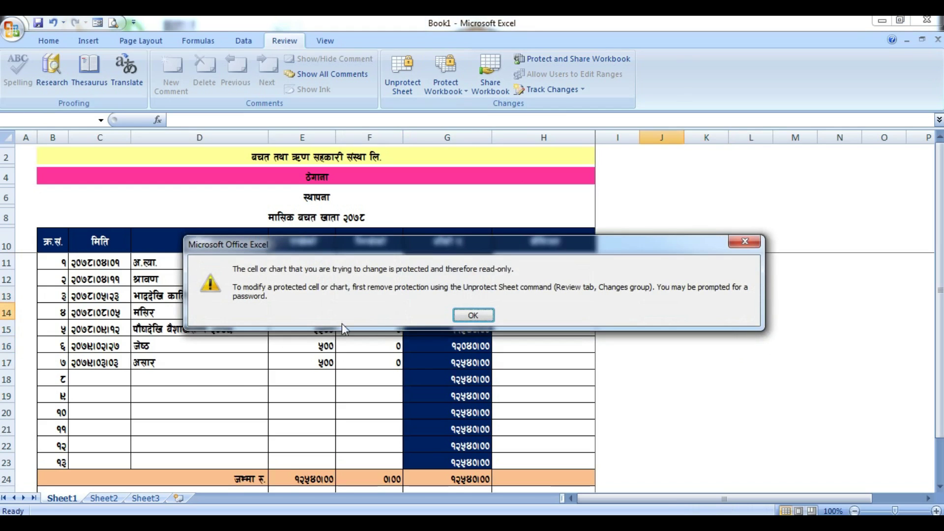
pyautogui.click(473, 317)
pyautogui.doubleClick(661, 196)
pyautogui.click(473, 315)
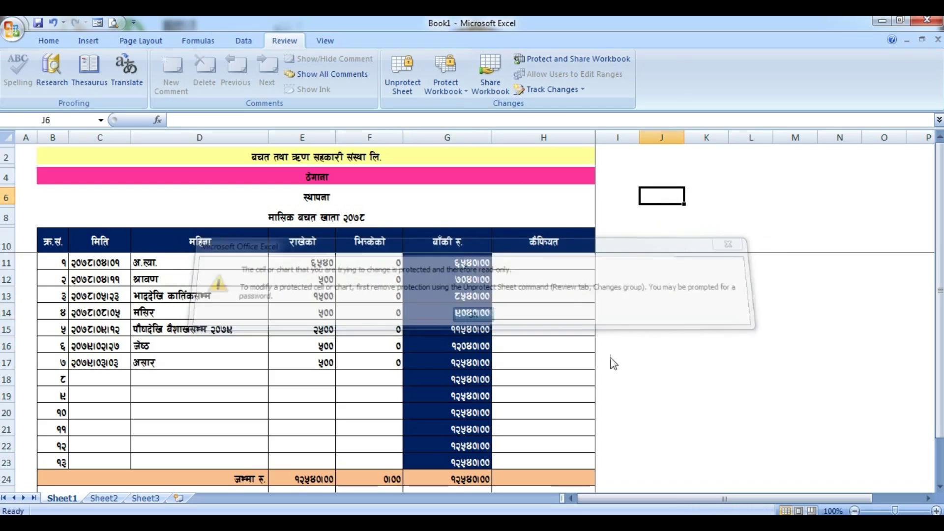
pyautogui.click(659, 362)
pyautogui.scroll(-2, 649, 376)
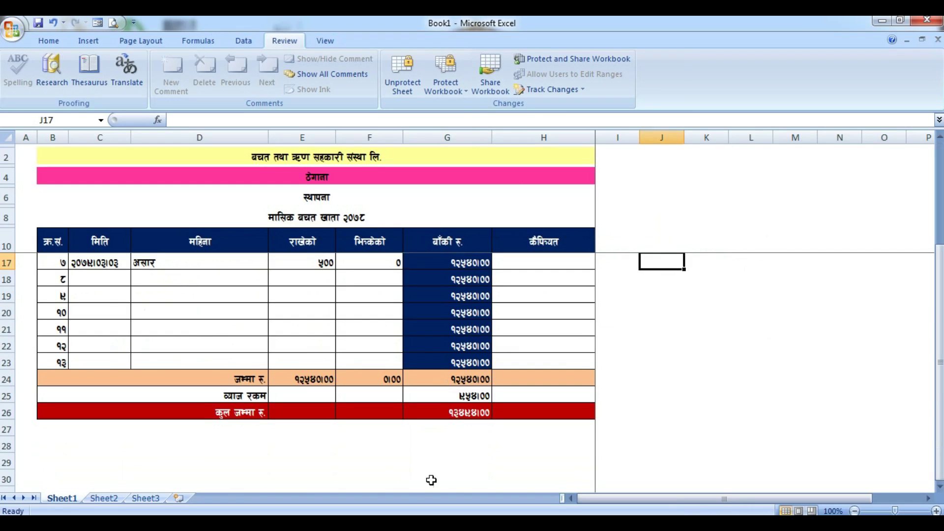
pyautogui.doubleClick(431, 480)
pyautogui.click(473, 316)
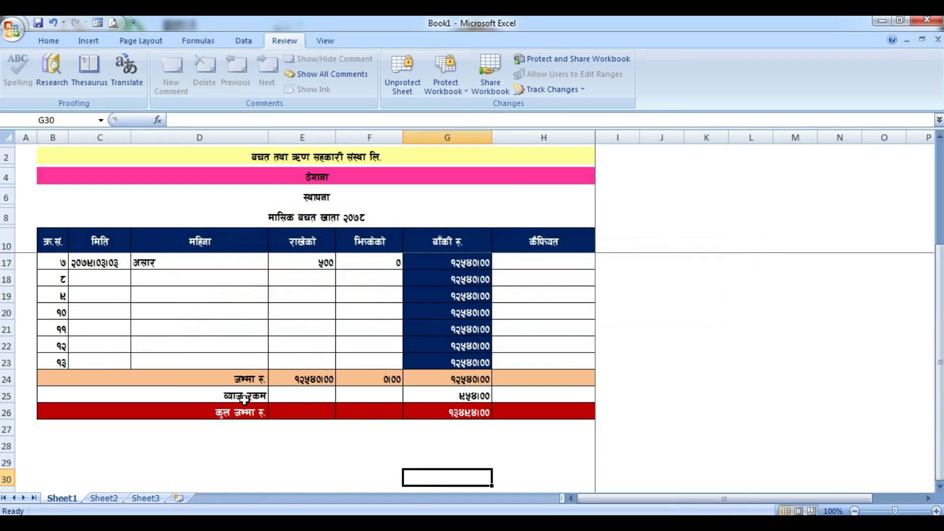
pyautogui.click(450, 391)
pyautogui.scroll(2, 455, 341)
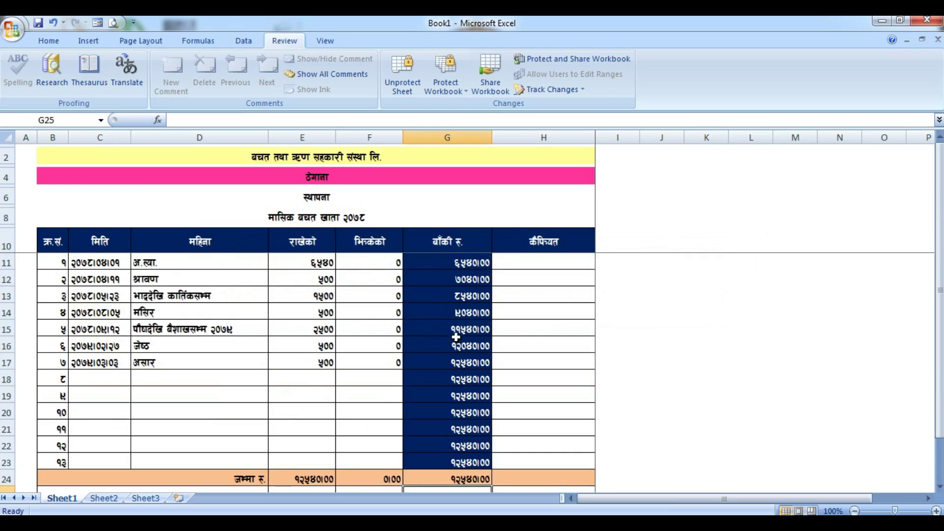
pyautogui.click(471, 262)
pyautogui.doubleClick(472, 262)
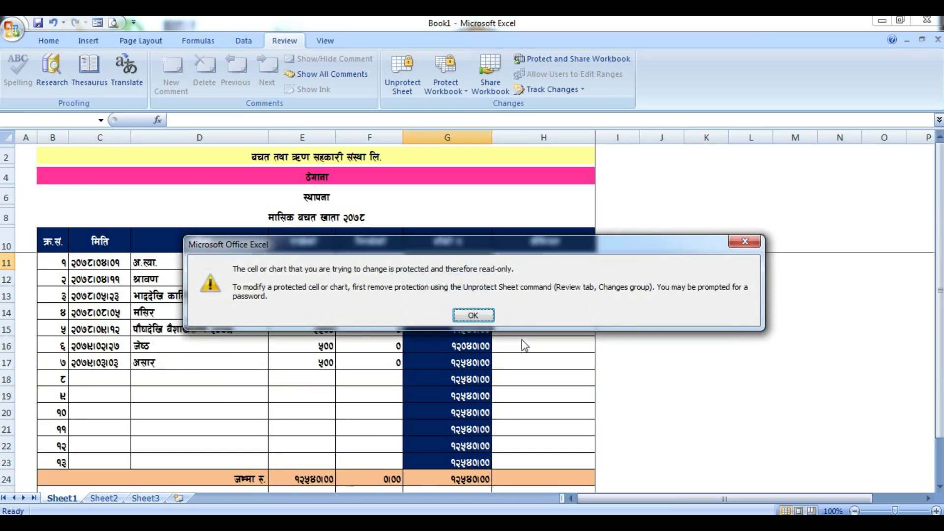
pyautogui.press('Return')
pyautogui.click(470, 279)
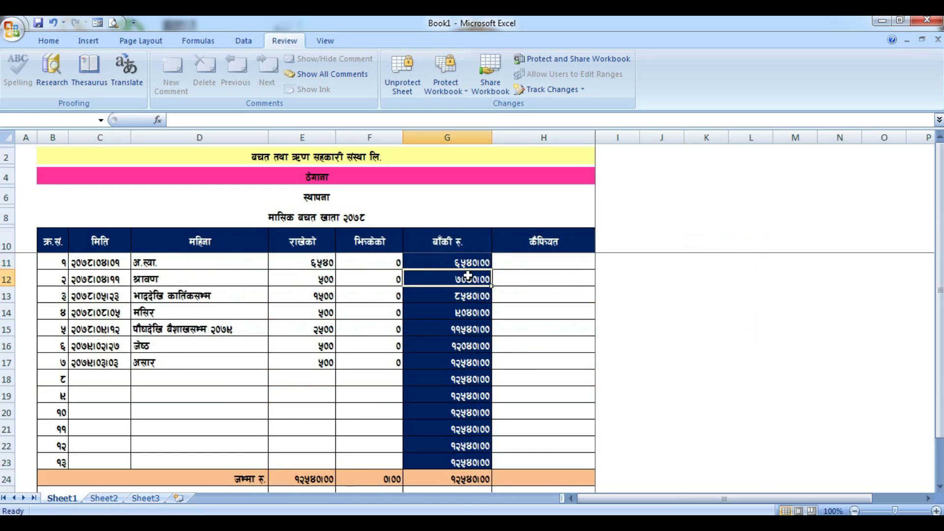
pyautogui.doubleClick(468, 277)
pyautogui.click(465, 318)
pyautogui.click(453, 344)
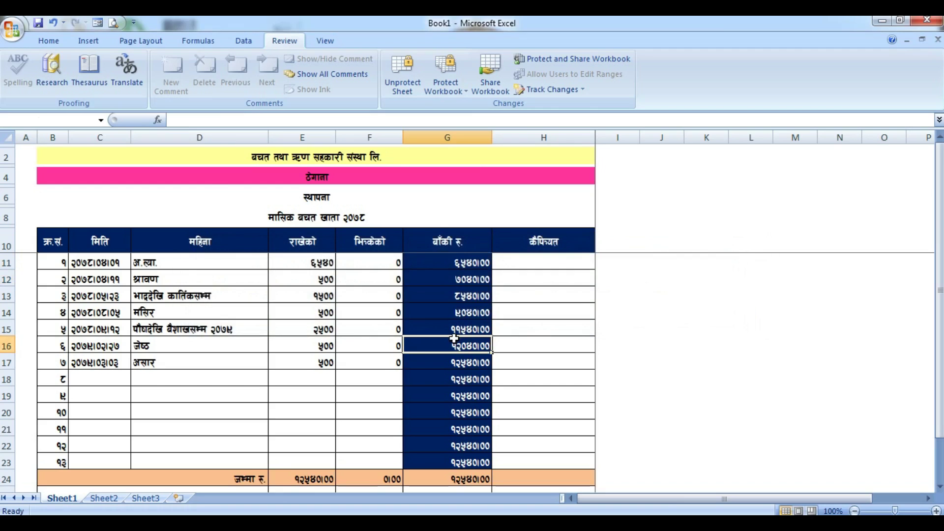
pyautogui.doubleClick(453, 338)
pyautogui.click(476, 314)
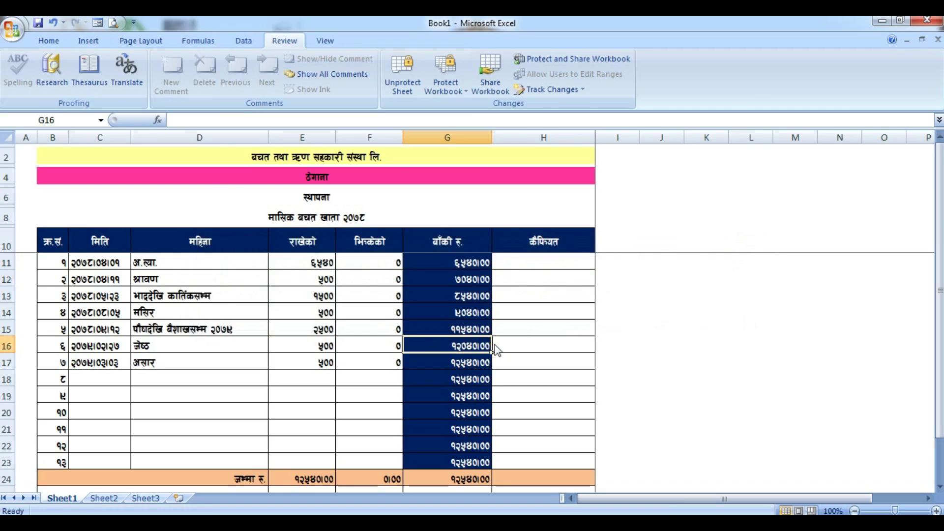
pyautogui.click(474, 264)
pyautogui.click(203, 120)
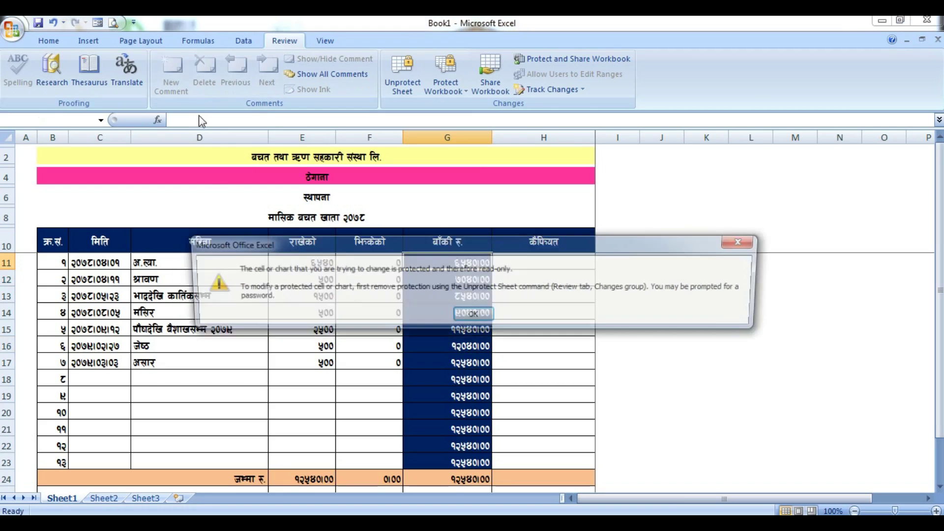
pyautogui.click(473, 315)
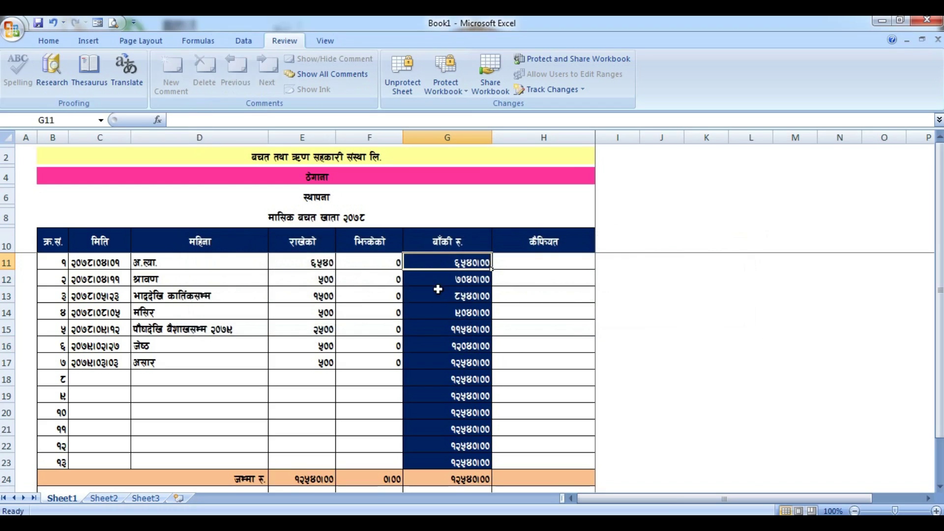
pyautogui.click(363, 267)
pyautogui.click(364, 300)
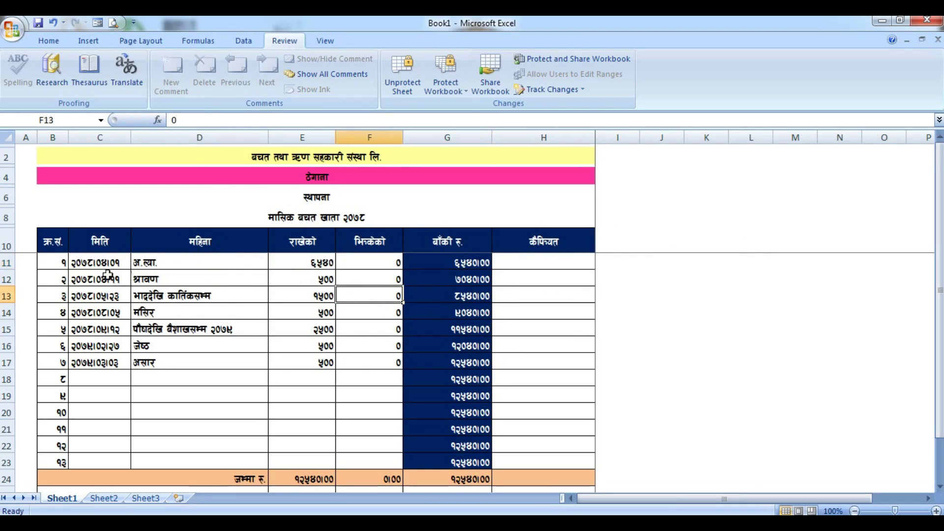
pyautogui.click(533, 369)
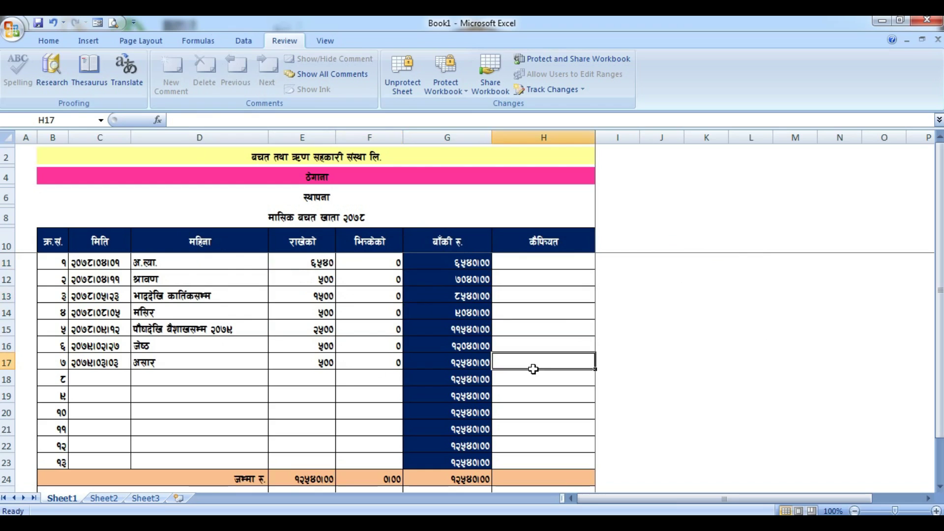
pyautogui.scroll(-3, 533, 369)
pyautogui.scroll(3, 533, 369)
pyautogui.click(750, 332)
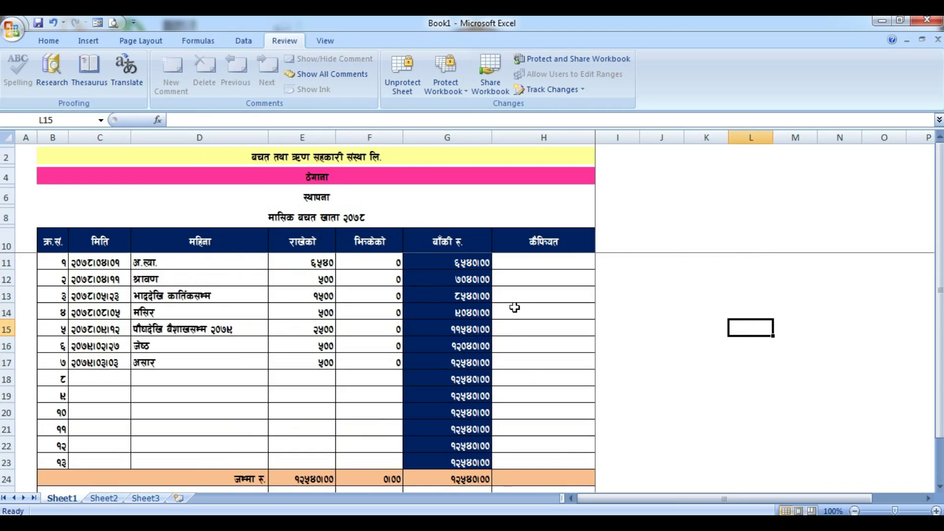
pyautogui.click(465, 280)
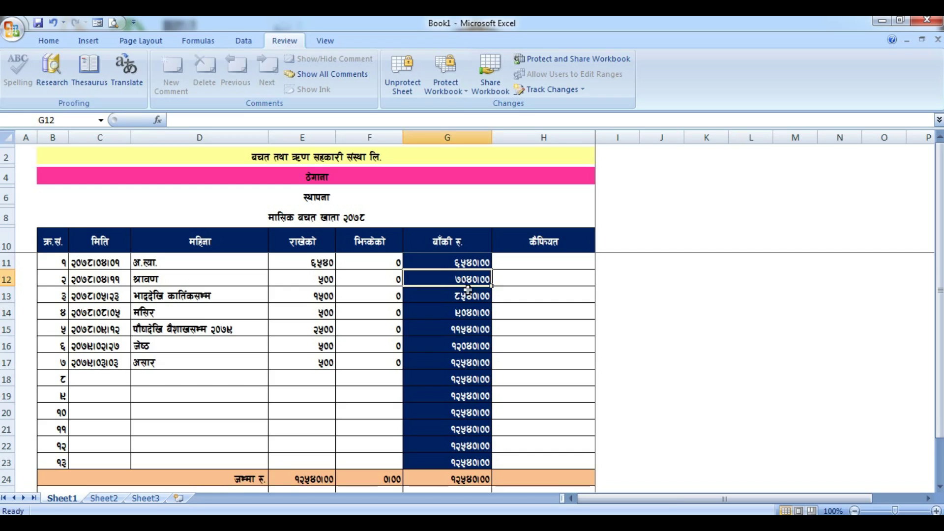
pyautogui.click(451, 293)
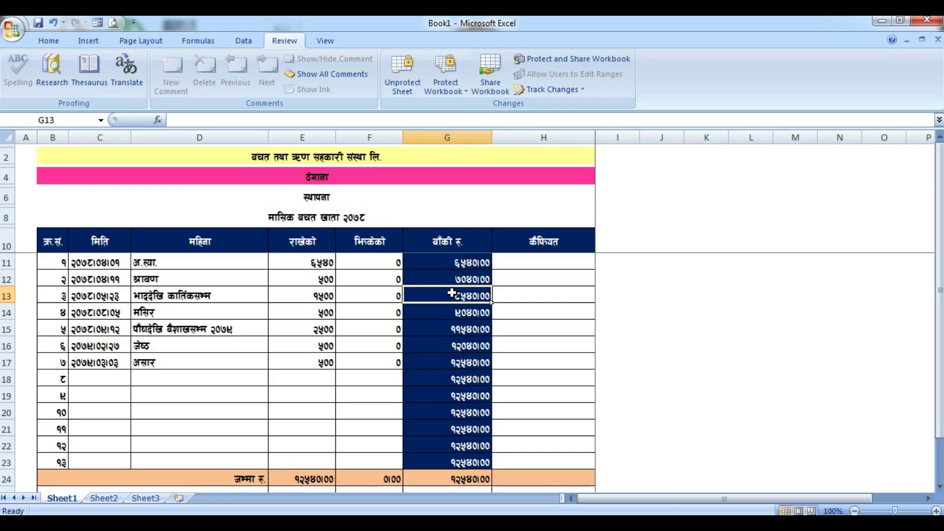
pyautogui.click(433, 327)
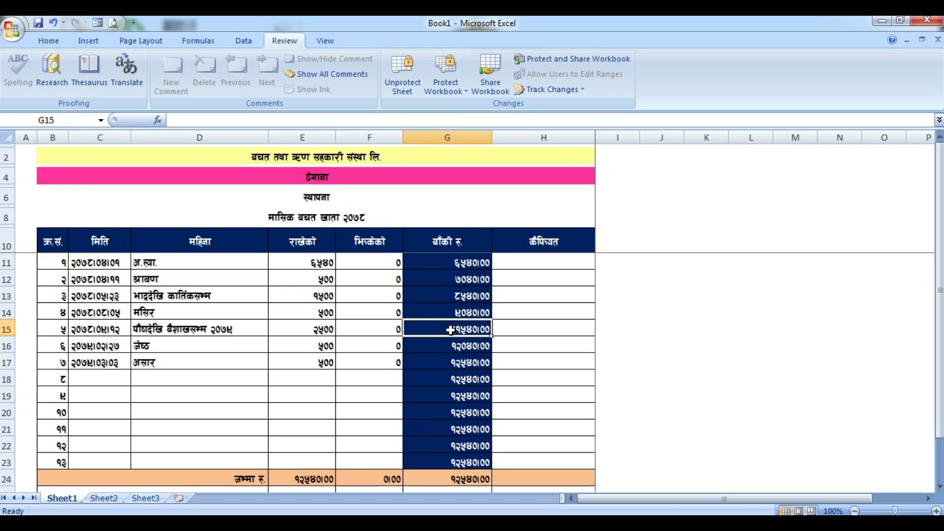
pyautogui.click(456, 392)
pyautogui.scroll(-1, 457, 392)
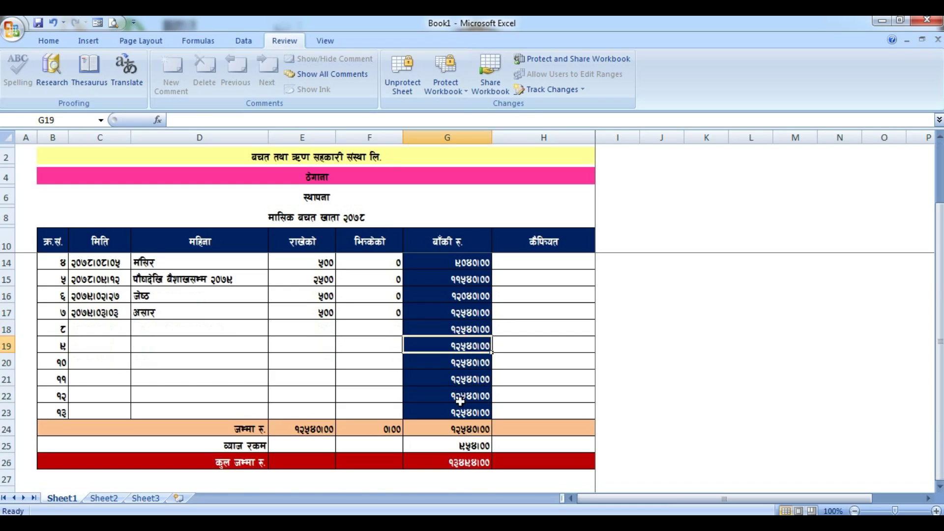
pyautogui.click(460, 427)
pyautogui.doubleClick(460, 427)
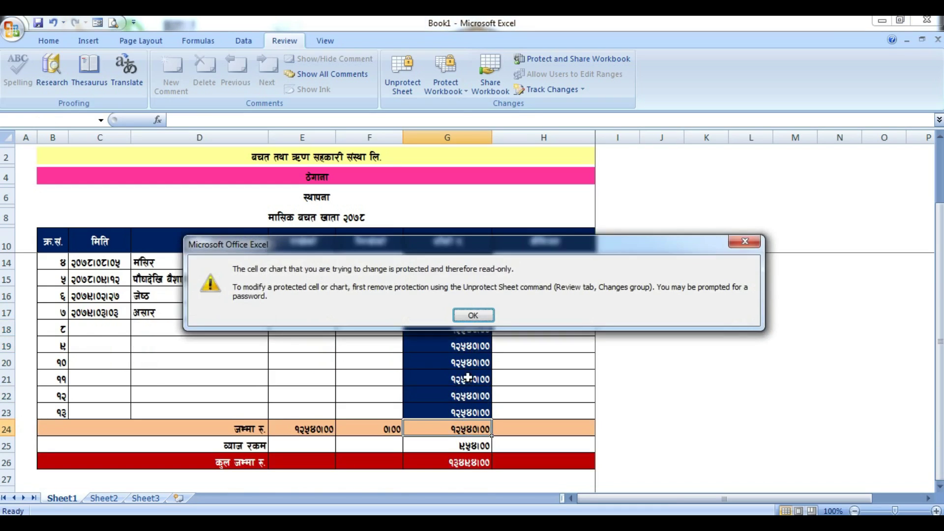
pyautogui.click(470, 315)
pyautogui.click(257, 431)
pyautogui.doubleClick(256, 430)
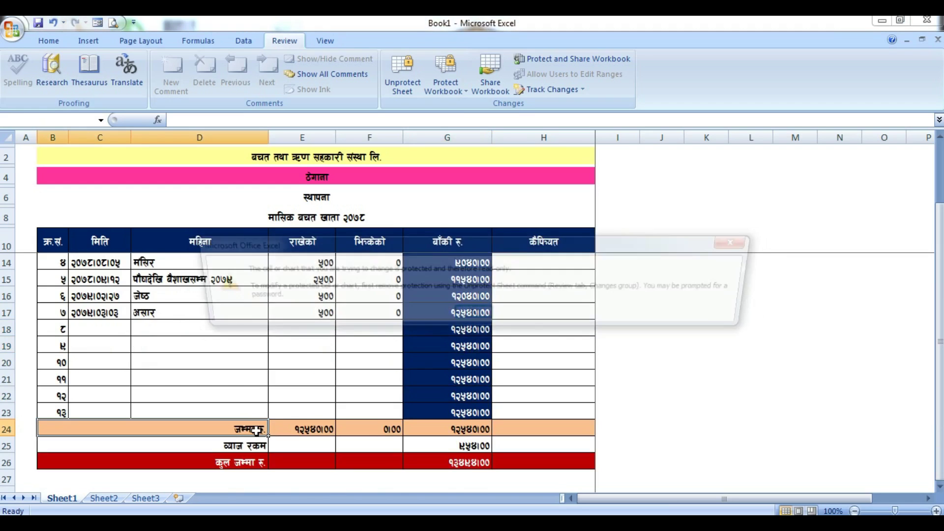
pyautogui.click(472, 315)
pyautogui.scroll(1, 185, 364)
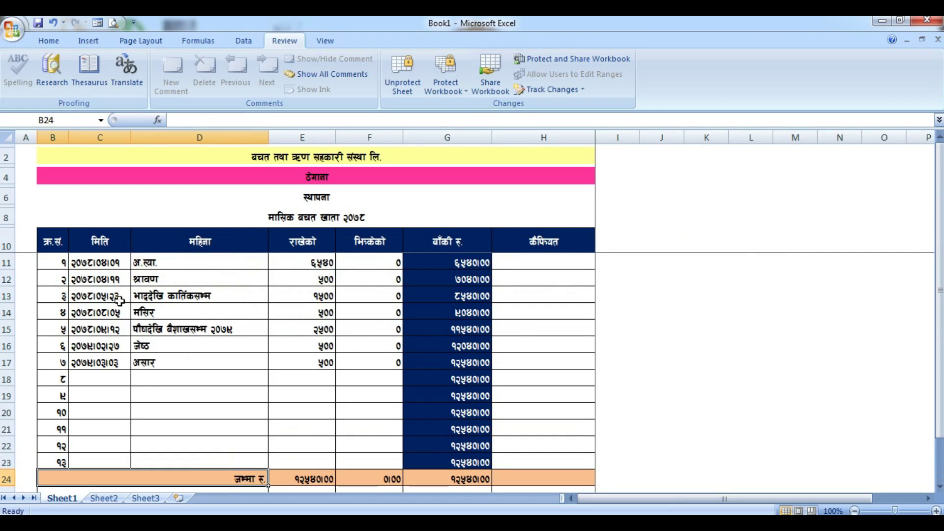
pyautogui.click(109, 262)
pyautogui.click(62, 262)
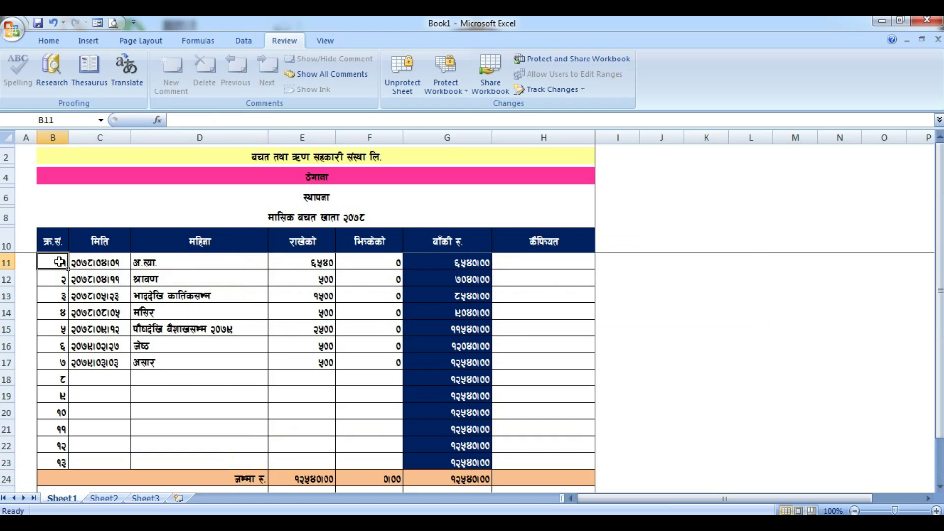
pyautogui.doubleClick(62, 262)
pyautogui.click(460, 316)
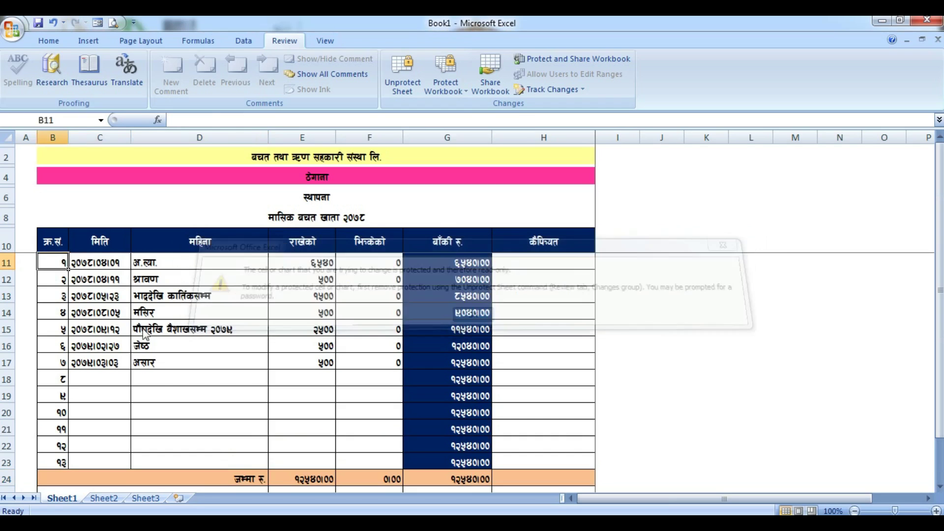
pyautogui.click(54, 280)
pyautogui.click(93, 263)
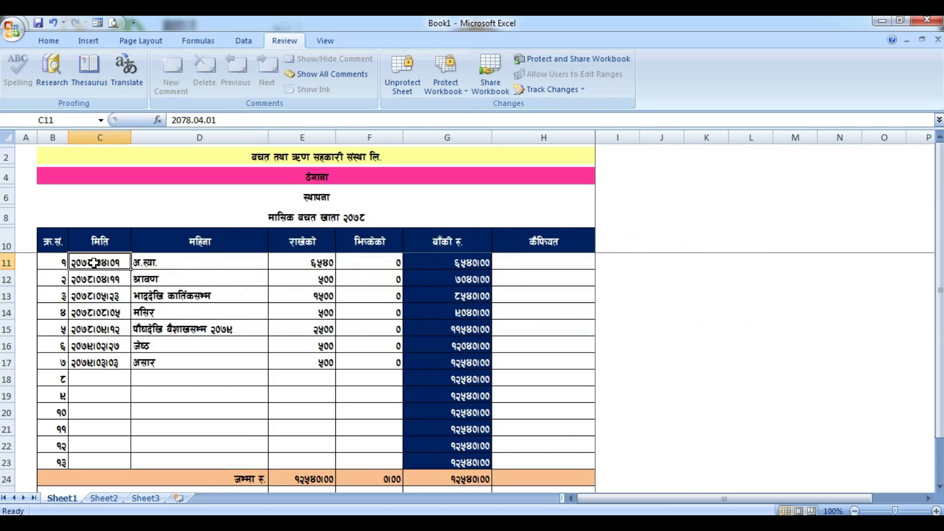
pyautogui.press('Tab')
pyautogui.press('Tab')
pyautogui.press('Tab')
pyautogui.press('Tab')
pyautogui.press('Tab')
pyautogui.press('Tab')
pyautogui.press('Tab')
pyautogui.press('Tab')
pyautogui.press('Tab')
pyautogui.press('Tab')
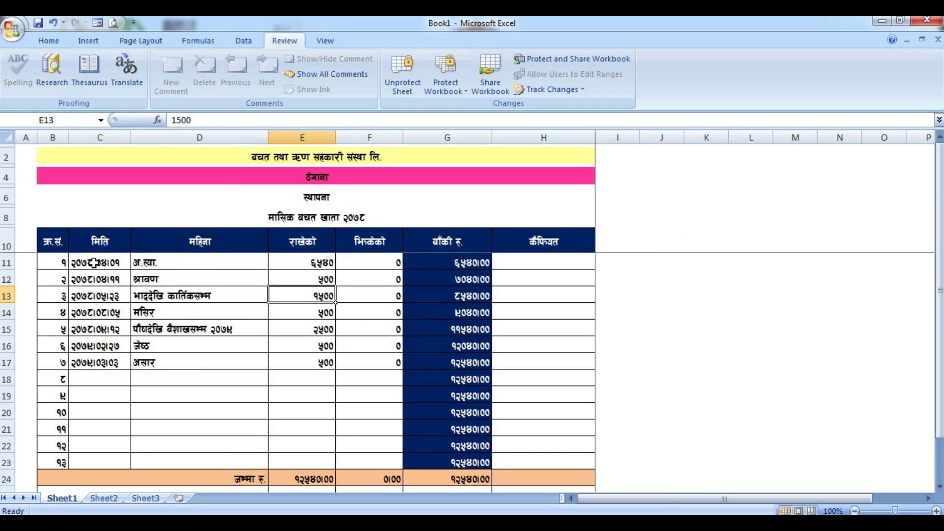
pyautogui.press('Tab')
pyautogui.press('Tab')
pyautogui.press('Tab')
pyautogui.press('Tab')
pyautogui.press('Tab')
pyautogui.press('Tab')
pyautogui.press('Tab')
pyautogui.press('Tab')
pyautogui.press('Tab')
pyautogui.press('Tab')
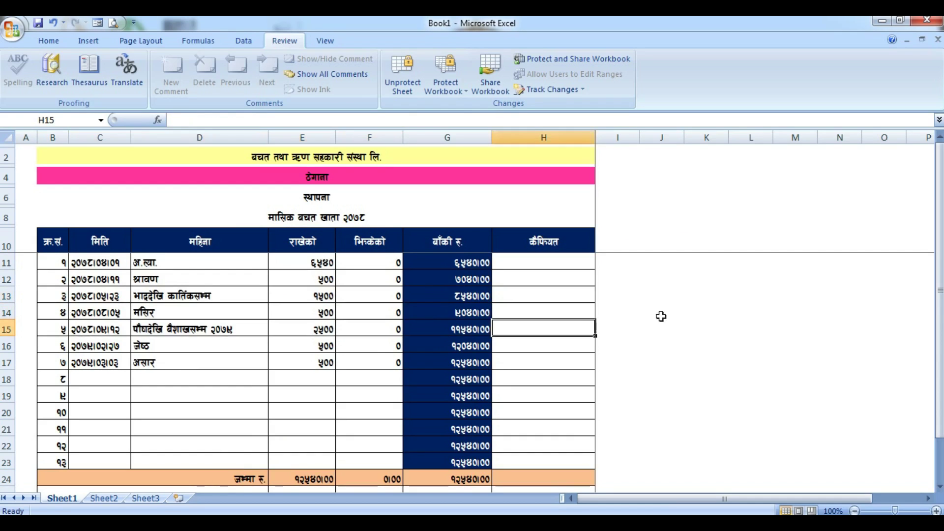
pyautogui.press('Tab')
pyautogui.press('Tab')
pyautogui.press('Tab')
pyautogui.press('Tab')
pyautogui.press('Tab')
pyautogui.press('Tab')
pyautogui.press('Tab')
pyautogui.press('Tab')
pyautogui.press('Tab')
pyautogui.press('Tab')
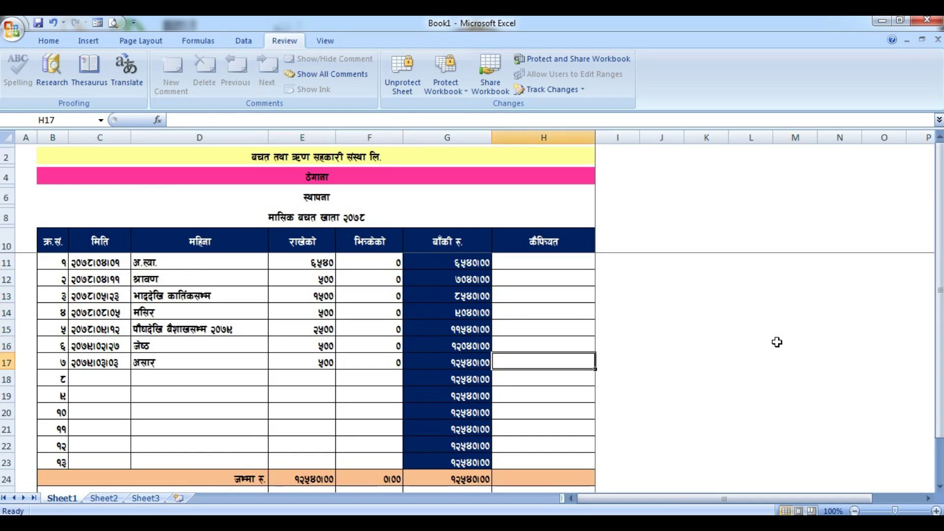
pyautogui.press('Tab')
pyautogui.press('Tab')
pyautogui.press('Tab')
pyautogui.press('Tab')
pyautogui.press('Tab')
pyautogui.press('Tab')
pyautogui.press('Tab')
pyautogui.press('Tab')
pyautogui.press('Tab')
pyautogui.press('Tab')
pyautogui.press('Tab')
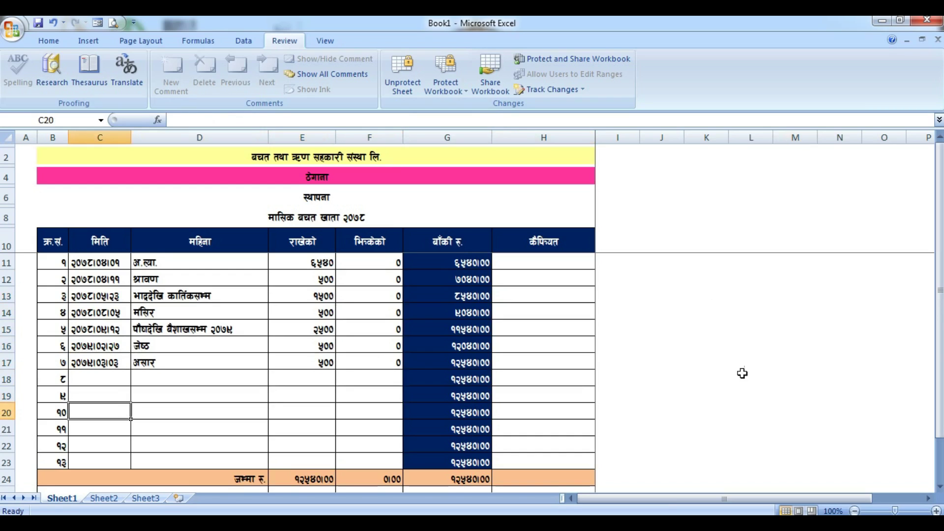
pyautogui.click(740, 375)
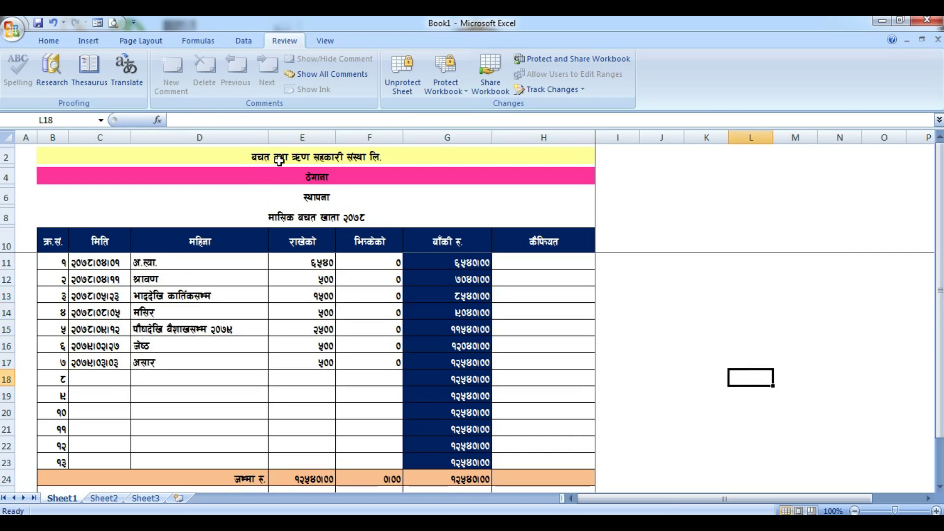
pyautogui.click(277, 156)
pyautogui.click(49, 42)
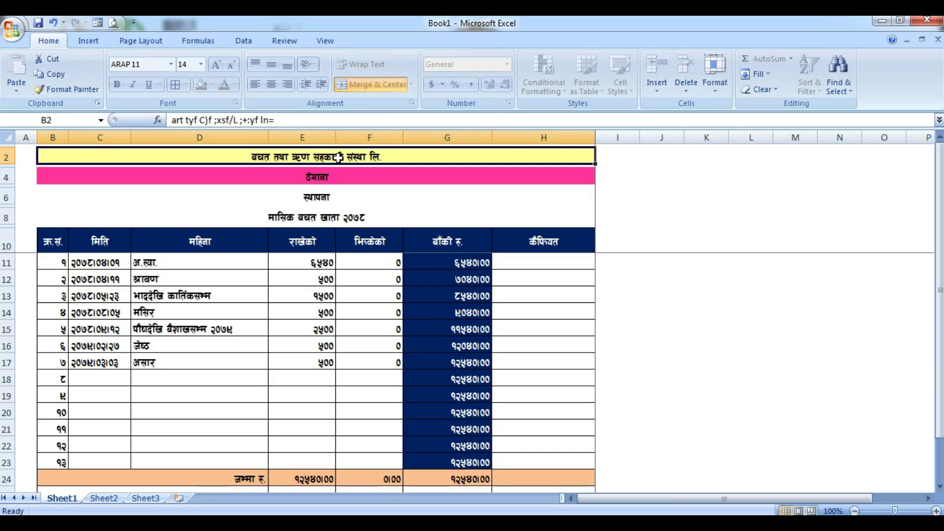
pyautogui.click(283, 39)
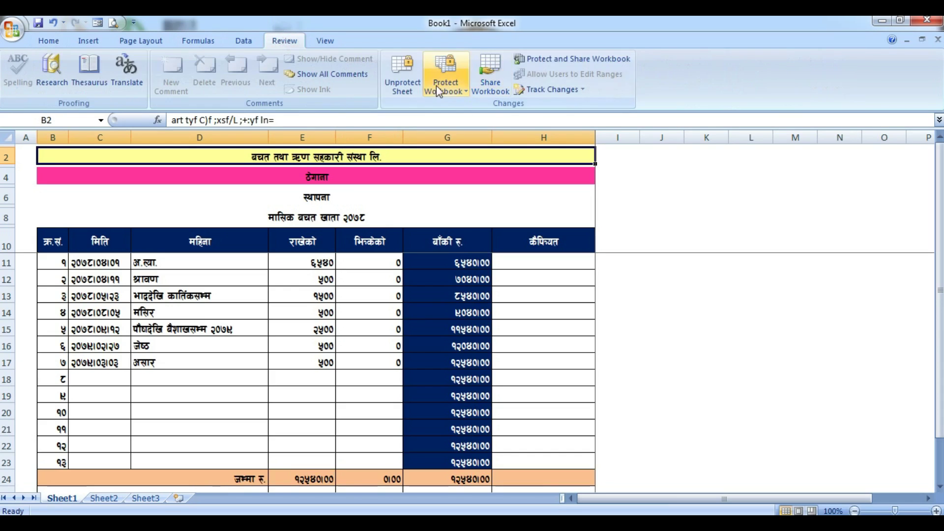
# Unprotect the ledger sheet by entering its password.
pyautogui.click(410, 79)
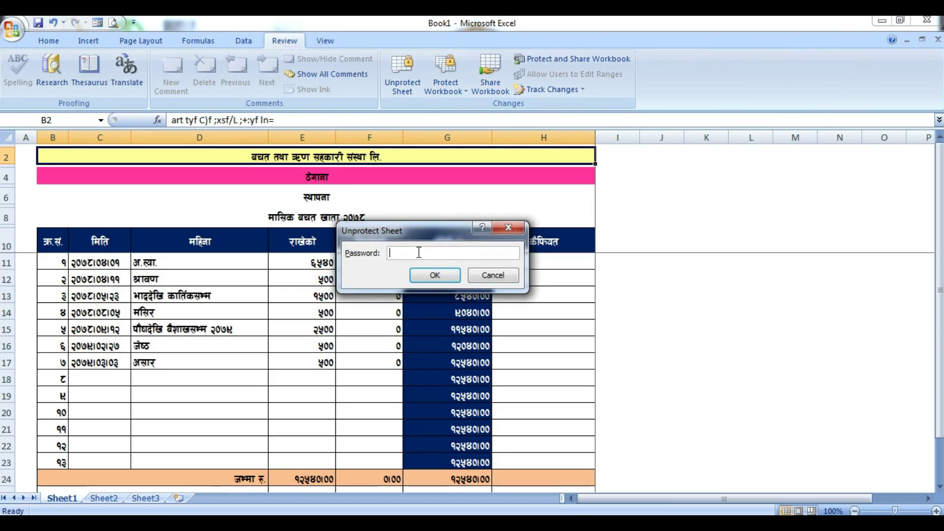
pyautogui.click(435, 275)
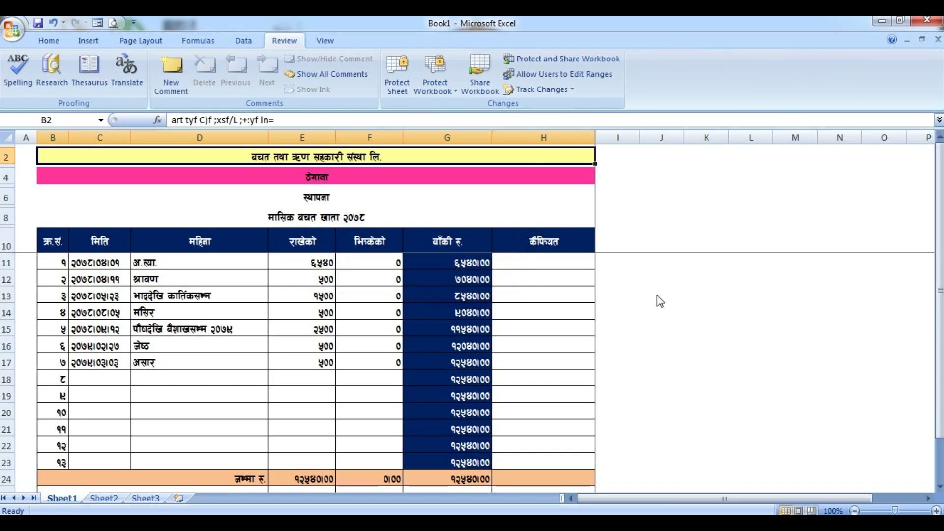
pyautogui.click(658, 294)
# Enlarge the B2 title to size 20 and color it dark red.
pyautogui.click(284, 162)
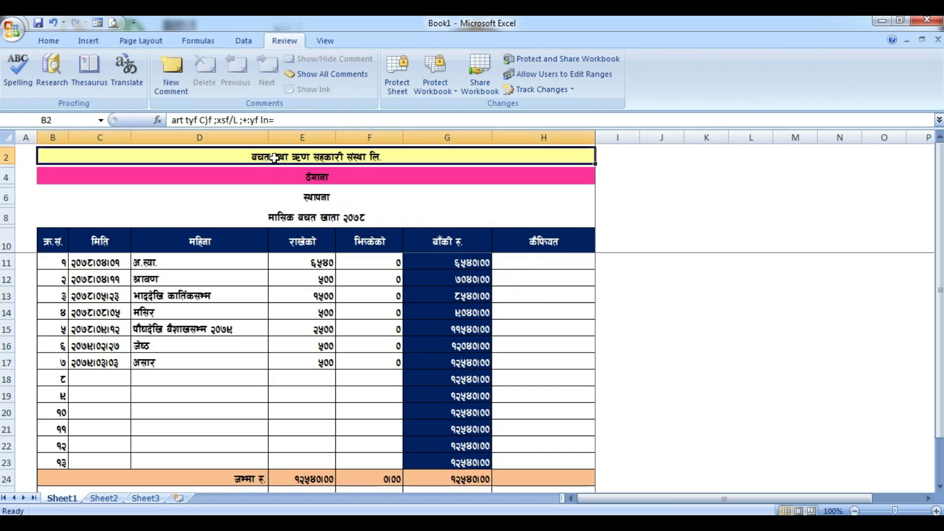
pyautogui.click(48, 41)
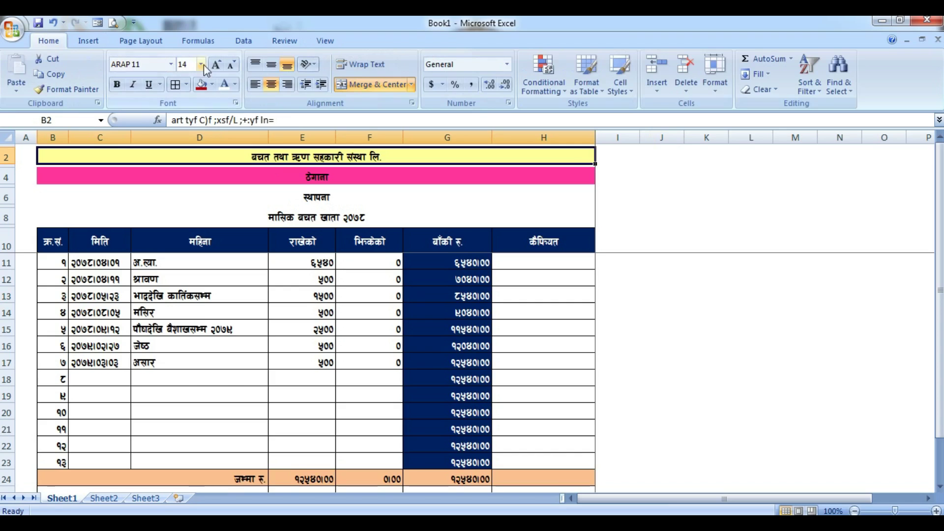
pyautogui.click(216, 65)
pyautogui.click(215, 65)
pyautogui.click(216, 65)
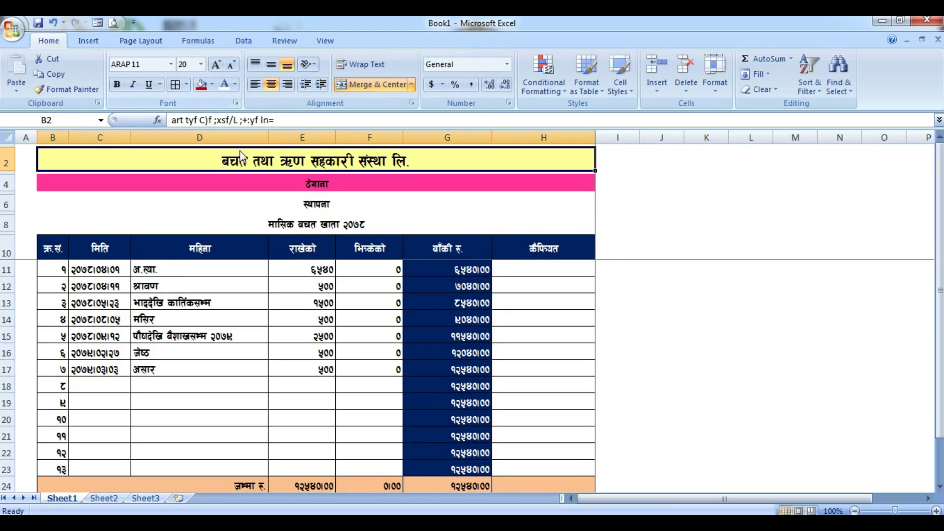
pyautogui.click(235, 84)
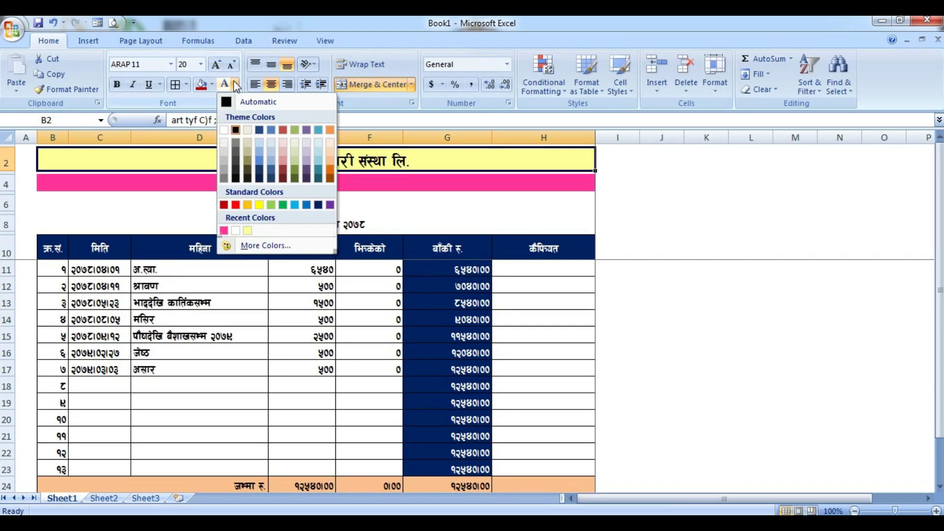
pyautogui.click(223, 205)
# Color the row 4 address line text yellow.
pyautogui.click(714, 324)
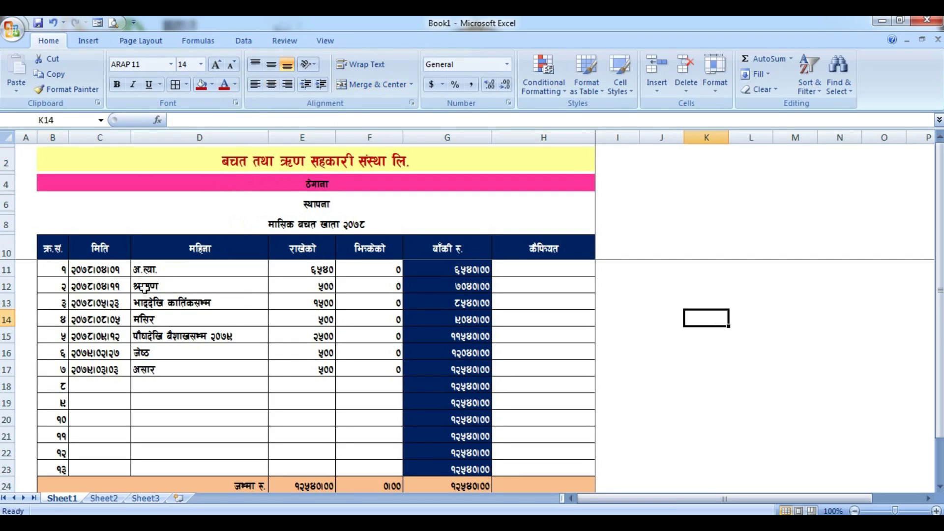
pyautogui.click(290, 185)
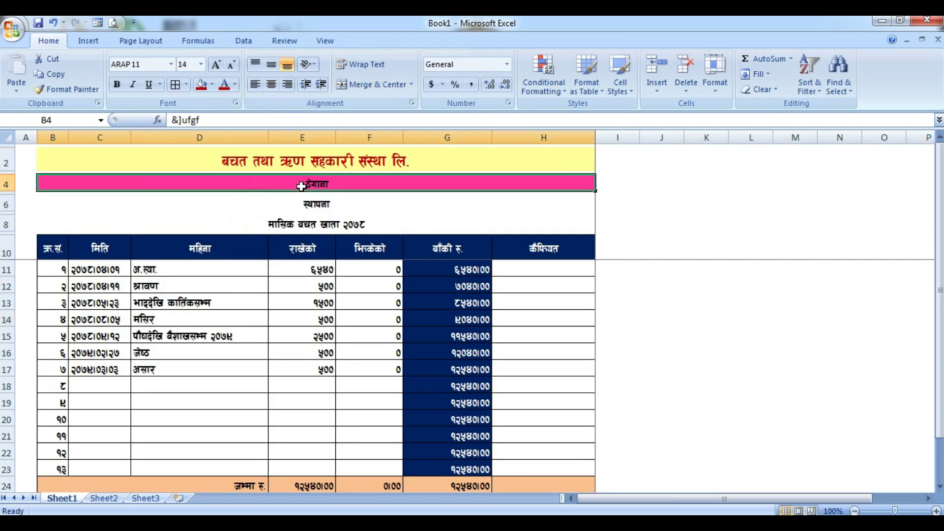
pyautogui.click(234, 84)
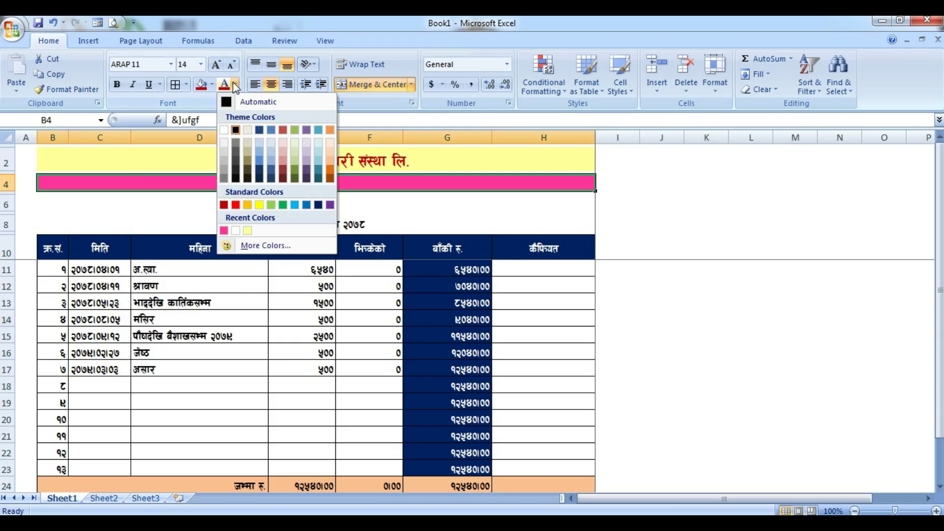
pyautogui.click(259, 204)
pyautogui.click(315, 285)
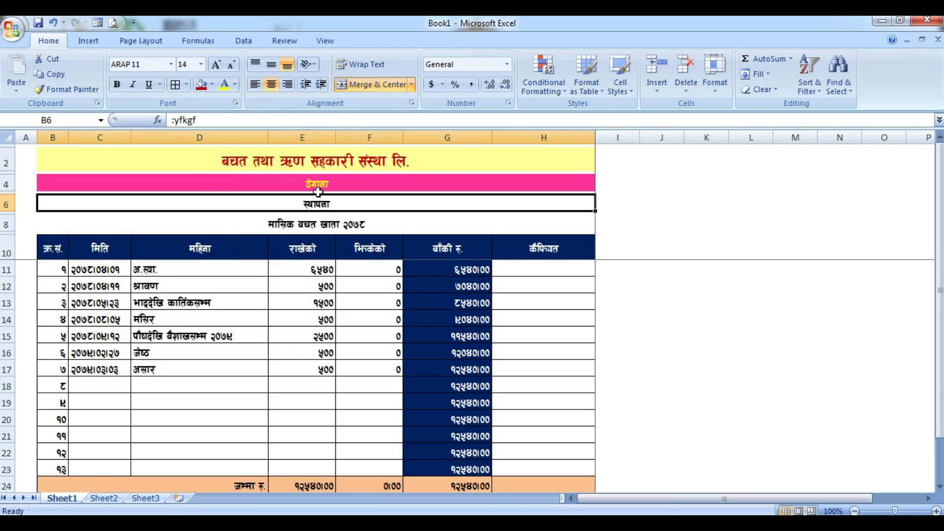
# Increase the font size of heading rows 4–6 and the B8 ledger title to 16.
pyautogui.moveTo(313, 184); pyautogui.dragTo(311, 201)
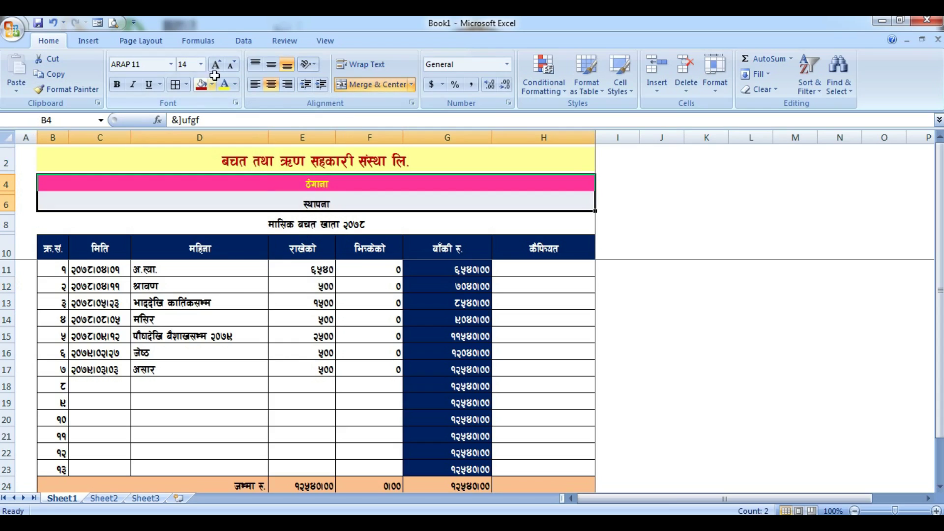
pyautogui.click(216, 65)
pyautogui.click(216, 64)
pyautogui.click(423, 391)
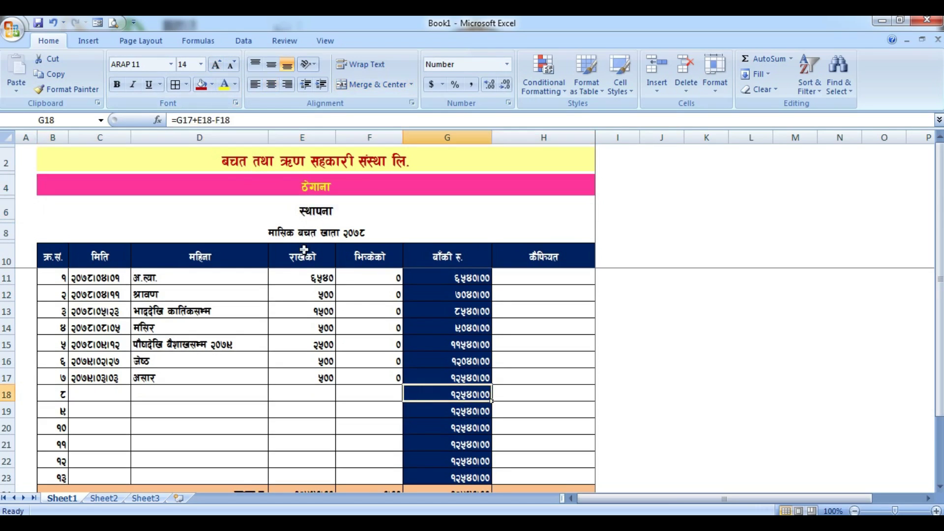
pyautogui.click(315, 233)
pyautogui.click(220, 64)
pyautogui.click(734, 409)
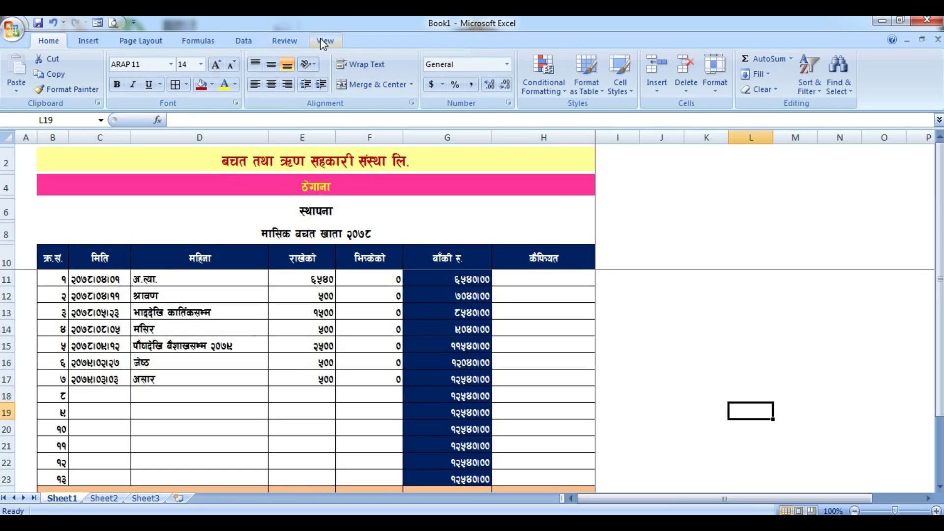
# Attempt sheet protection, but cancel after a password mismatch warning.
pyautogui.click(284, 41)
pyautogui.click(390, 78)
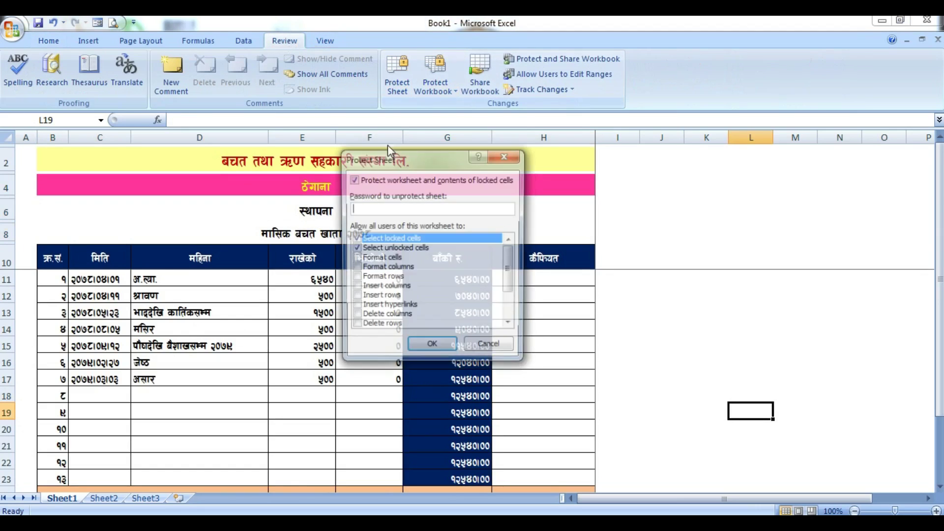
pyautogui.click(432, 346)
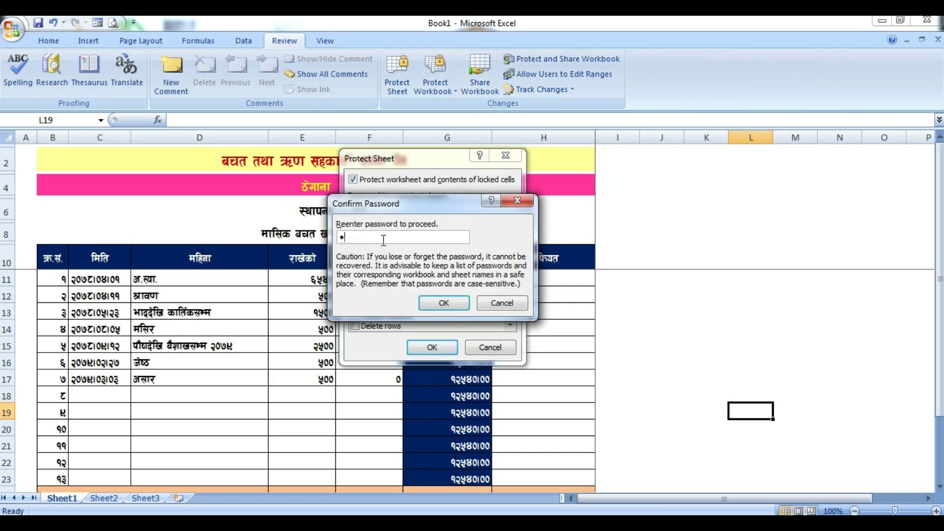
pyautogui.click(444, 302)
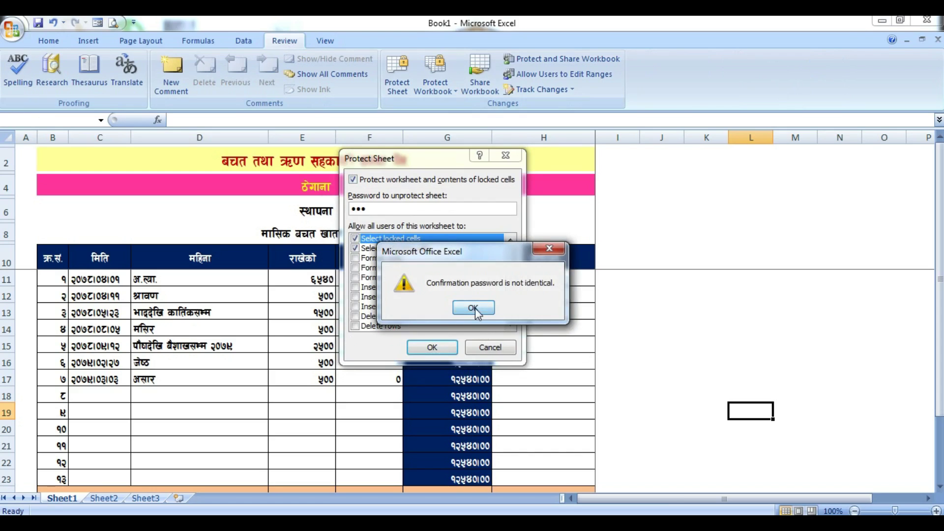
pyautogui.click(476, 309)
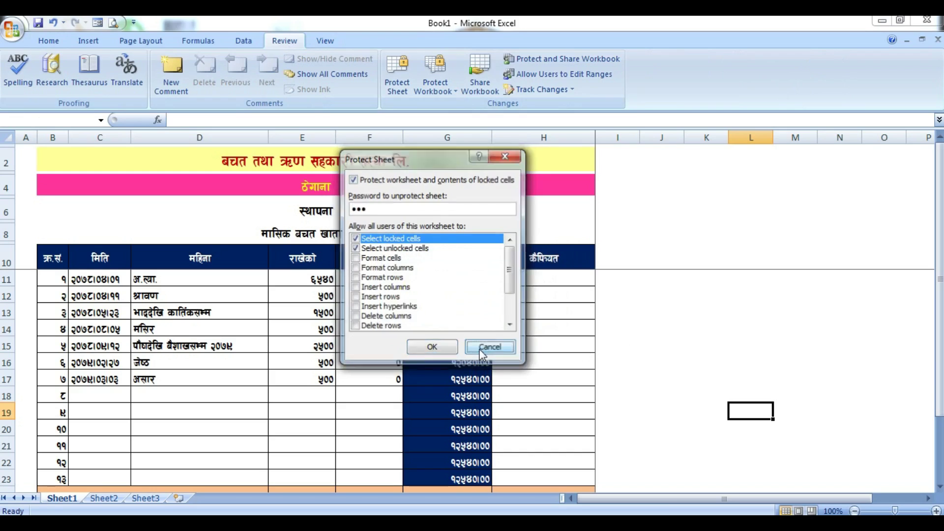
pyautogui.click(481, 350)
# Protect the sheet again with the password entered and confirmed.
pyautogui.click(392, 81)
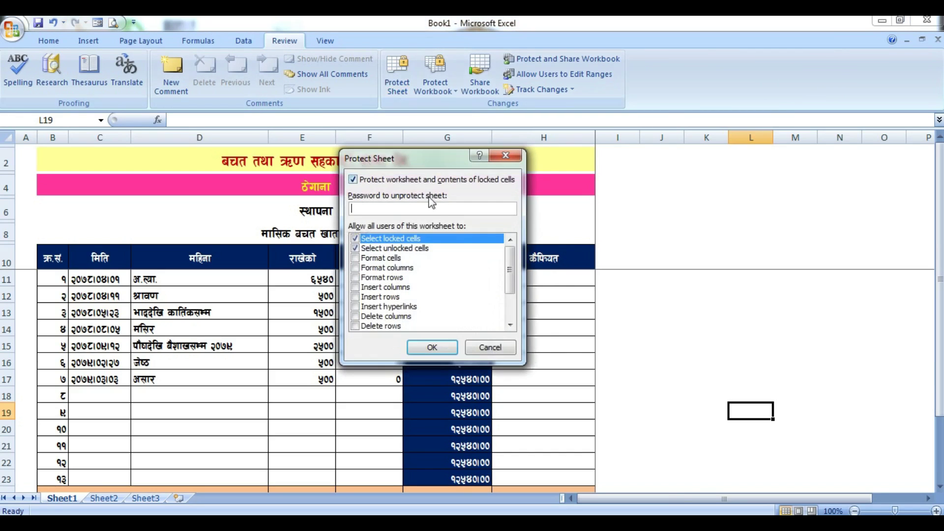
pyautogui.press('Return')
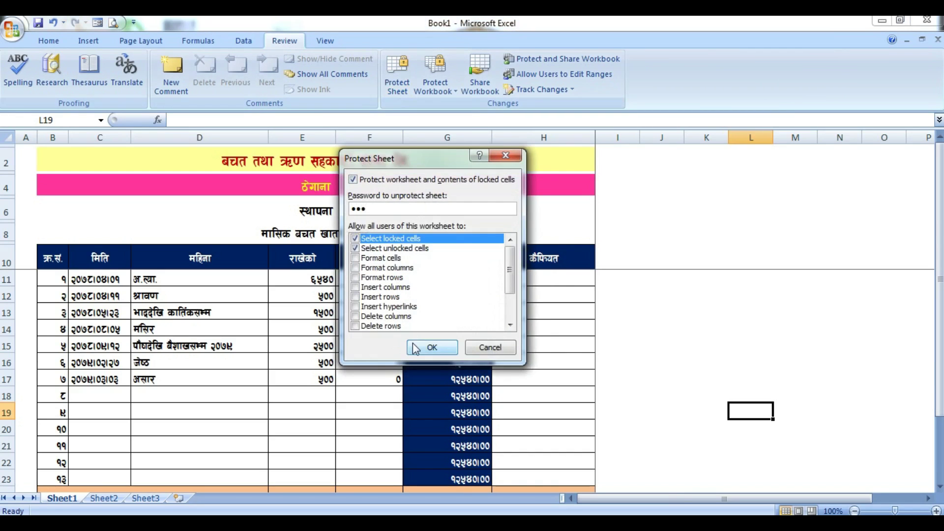
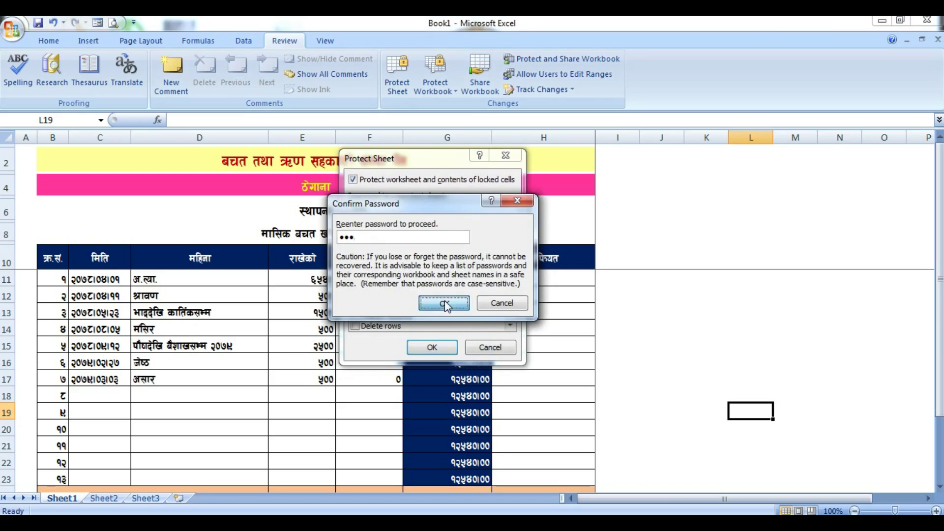
pyautogui.click(444, 303)
pyautogui.click(624, 350)
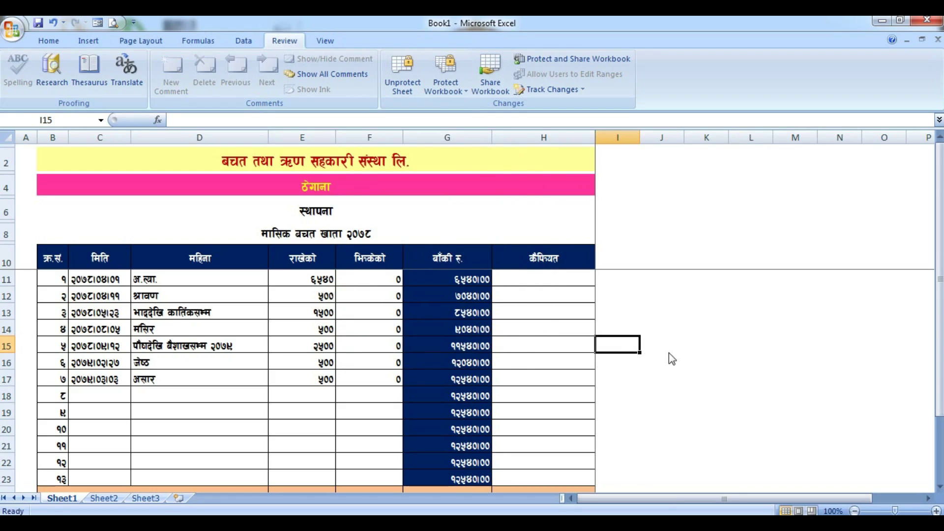
pyautogui.hotkey('ctrl', 's')
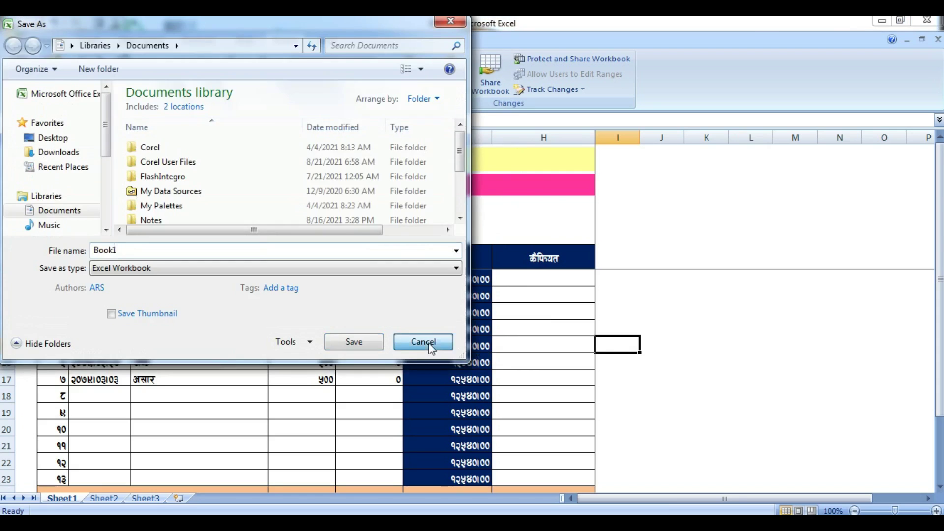
pyautogui.click(428, 344)
pyautogui.click(716, 348)
pyautogui.scroll(-2, 243, 404)
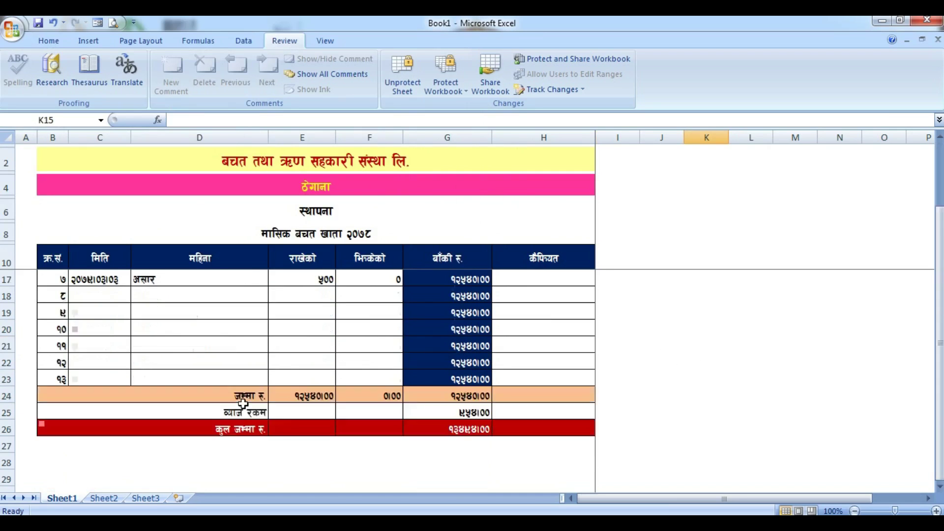
pyautogui.scroll(2, 243, 404)
pyautogui.click(666, 391)
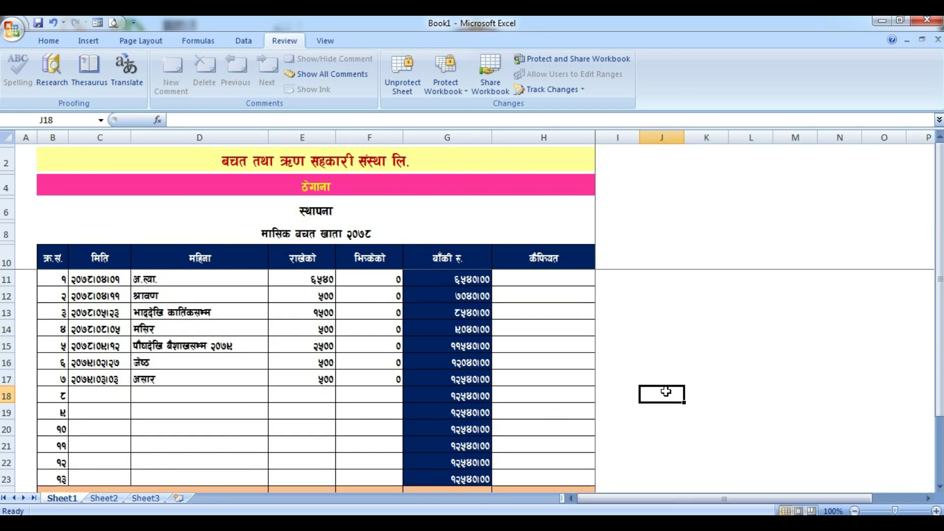
pyautogui.click(704, 392)
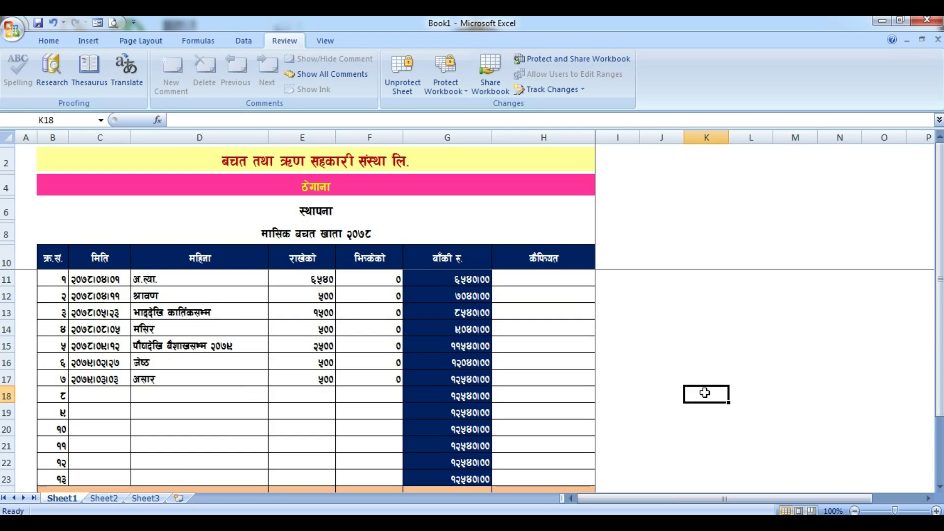
pyautogui.click(658, 392)
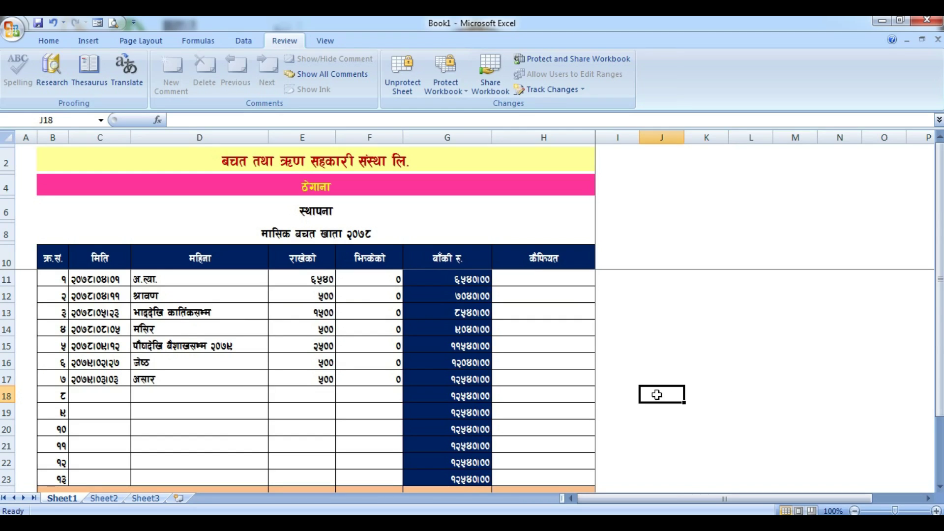
pyautogui.click(706, 394)
pyautogui.click(745, 398)
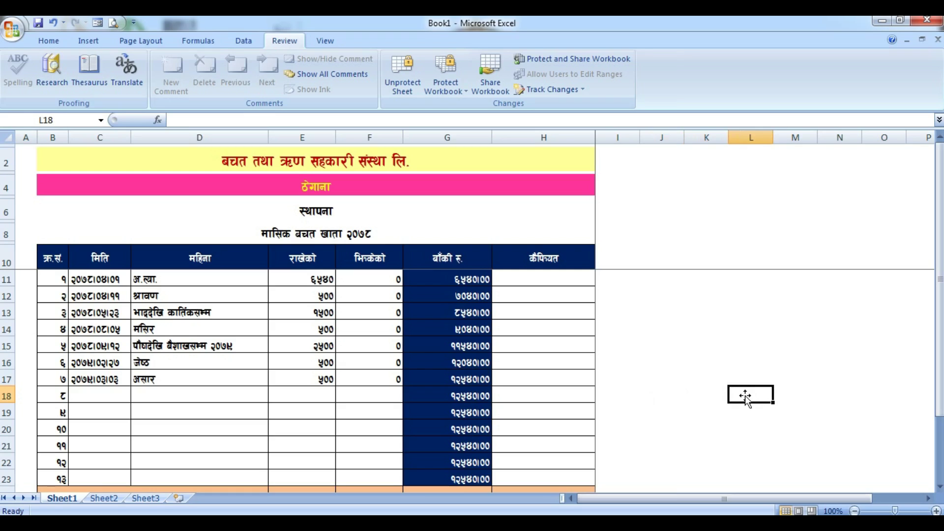
pyautogui.click(637, 383)
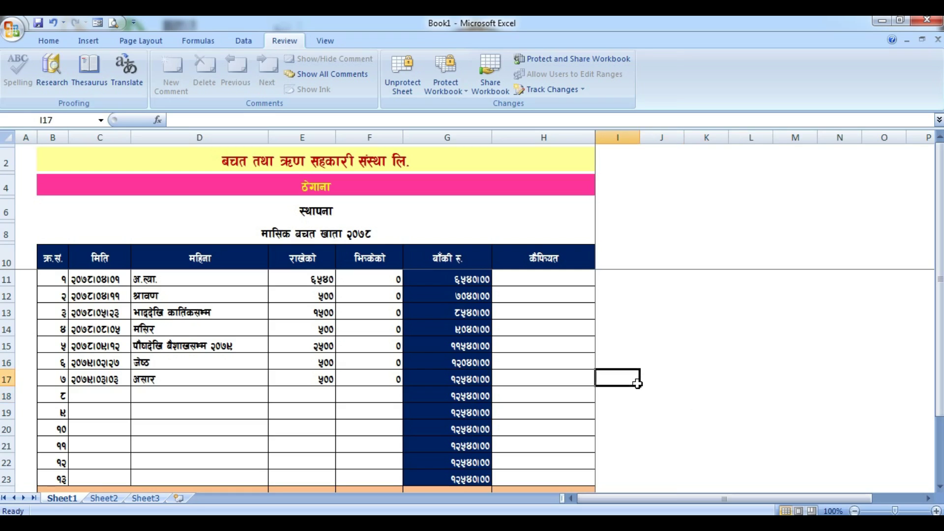
pyautogui.click(657, 385)
pyautogui.click(735, 380)
pyautogui.click(709, 377)
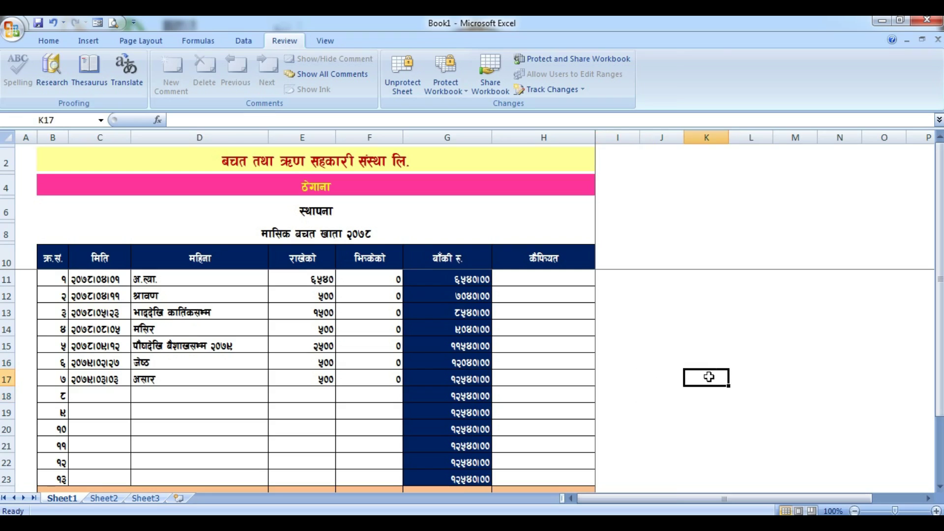
pyautogui.click(794, 377)
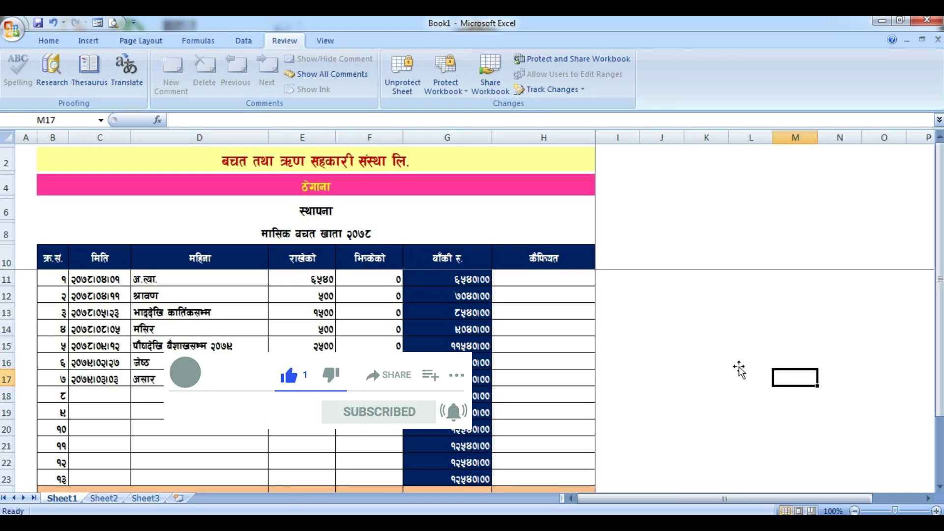
pyautogui.click(116, 393)
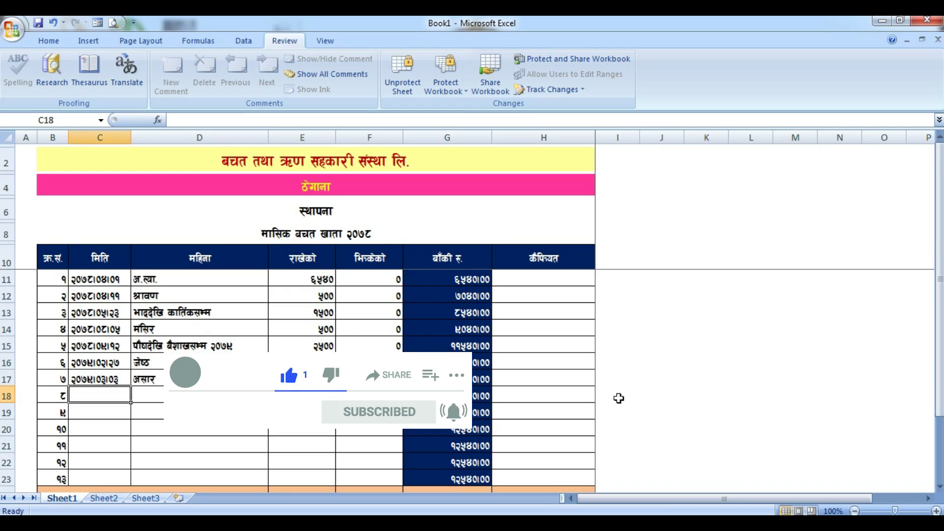
pyautogui.scroll(-3, 619, 398)
pyautogui.scroll(2, 618, 397)
pyautogui.scroll(1, 618, 398)
pyautogui.moveTo(169, 396); pyautogui.dragTo(91, 400)
pyautogui.click(91, 400)
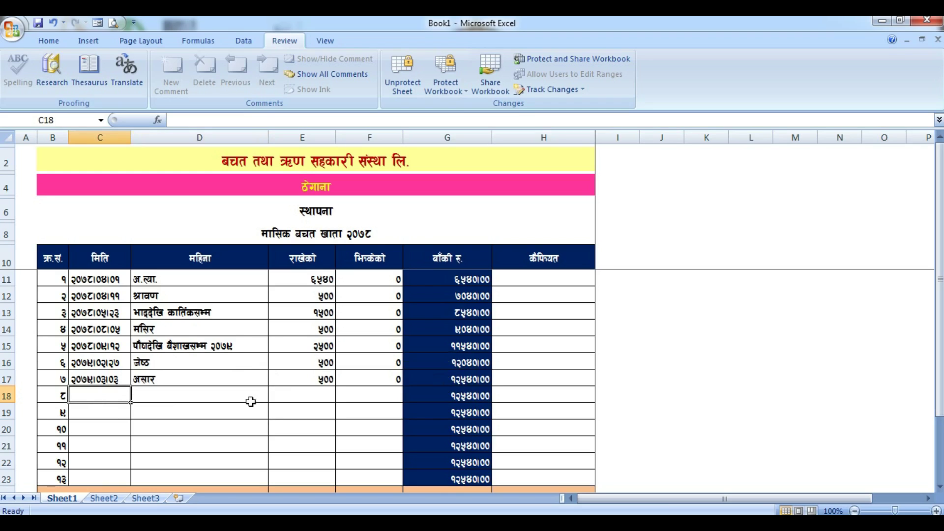
pyautogui.click(277, 400)
pyautogui.click(432, 392)
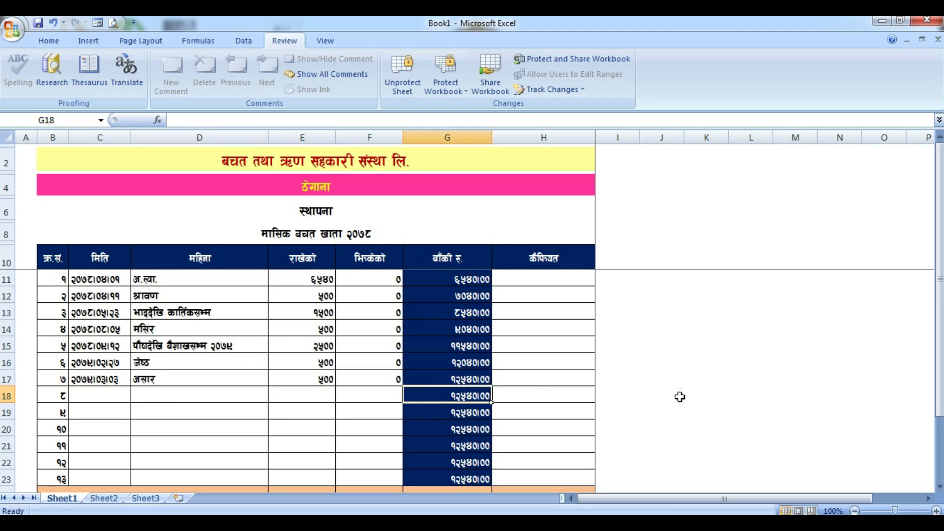